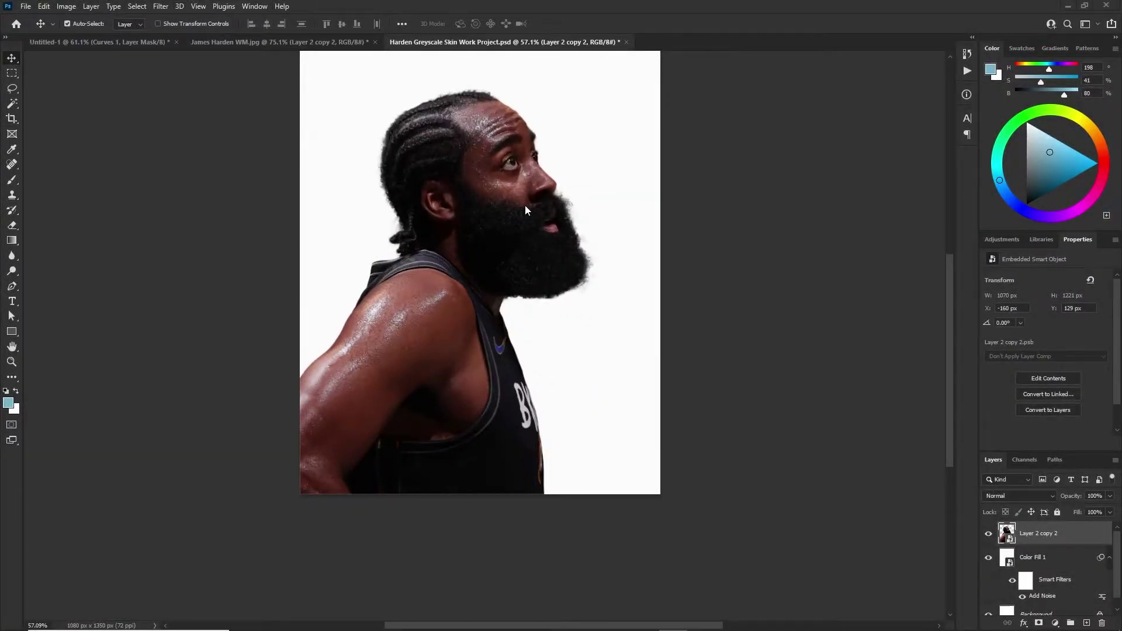
# Disable the layer mask of Layer 2 copy in James Harden WM.jpg and show that layer to view the original photo
pyautogui.scroll(-1, 478, 224)
pyautogui.scroll(-1, 444, 257)
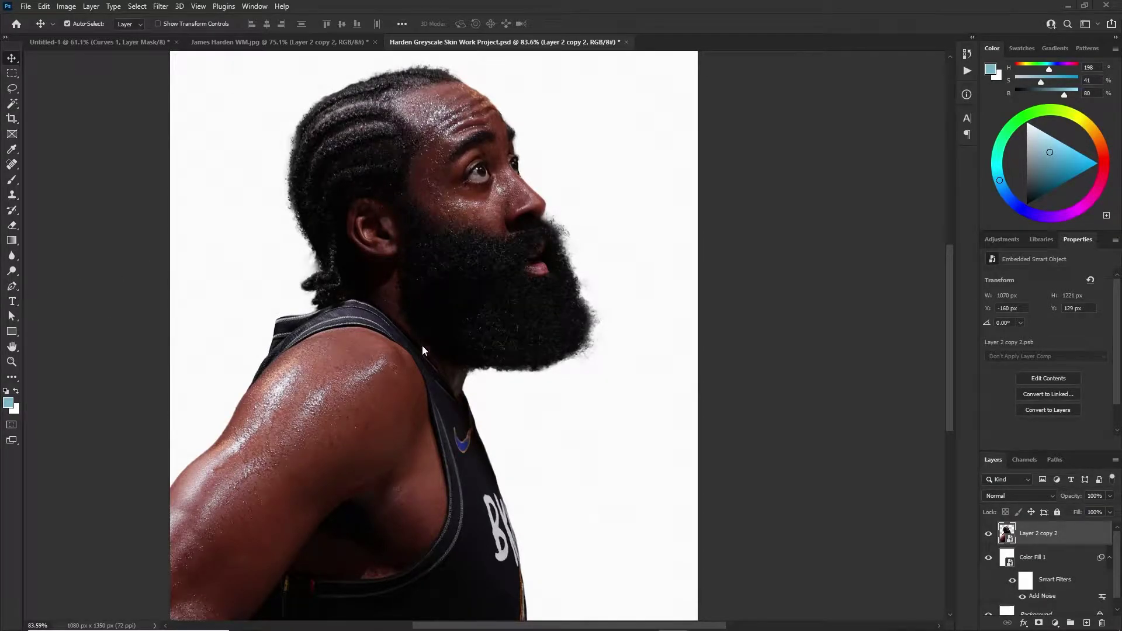
pyautogui.click(234, 43)
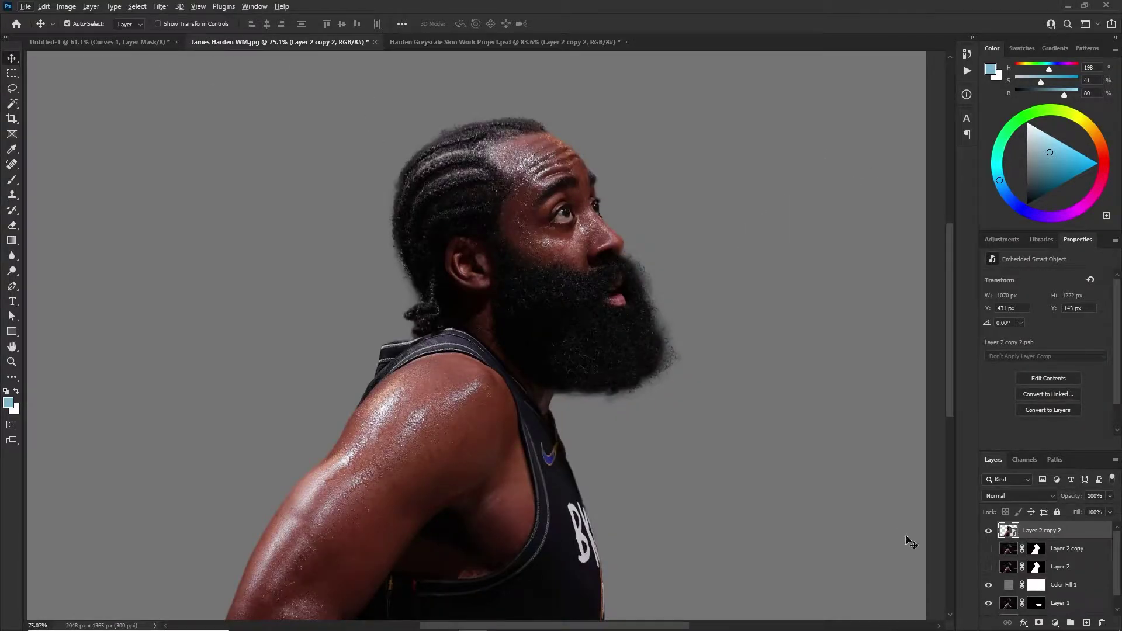
pyautogui.rightClick(1042, 553)
pyautogui.click(1041, 561)
pyautogui.rightClick(1037, 551)
pyautogui.click(1037, 449)
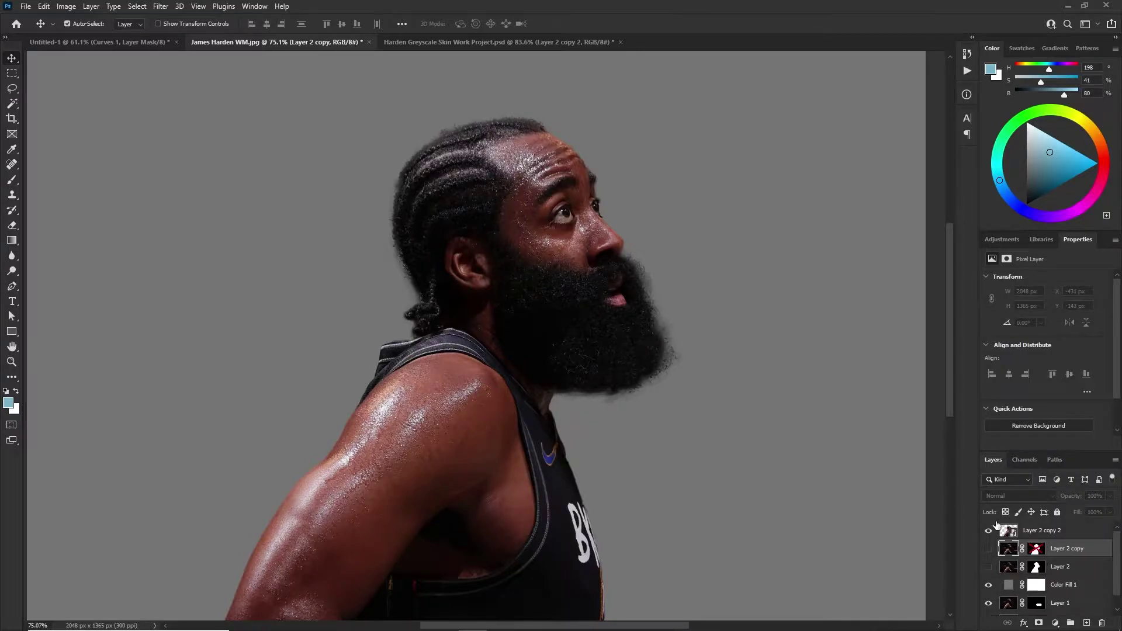
pyautogui.click(988, 548)
pyautogui.hotkey('ctrl', '0')
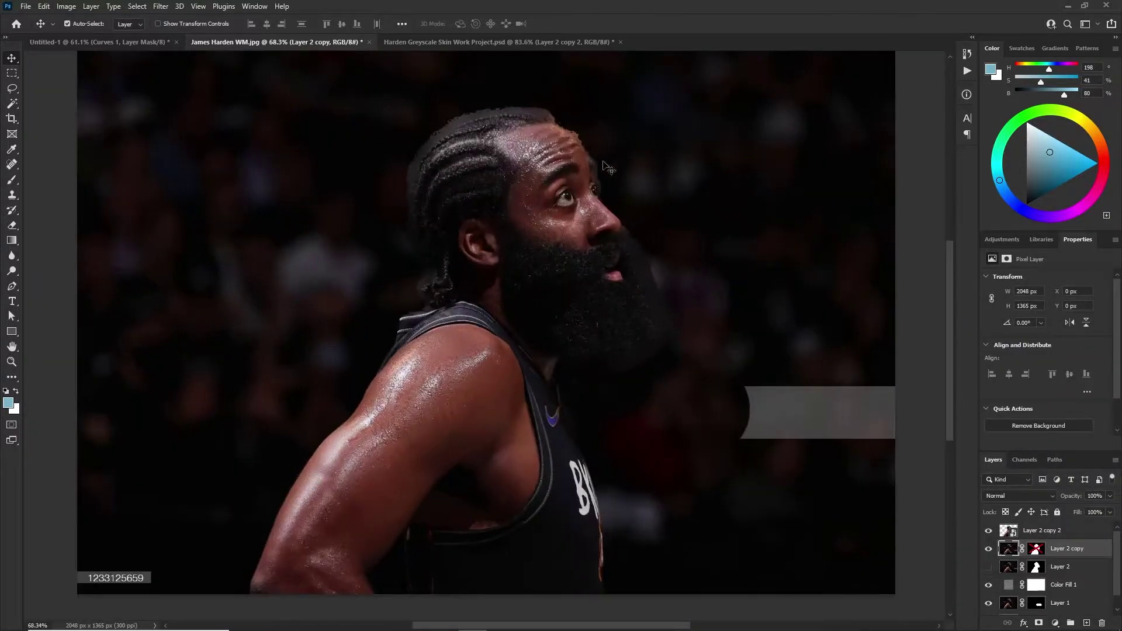
pyautogui.scroll(1, 643, 246)
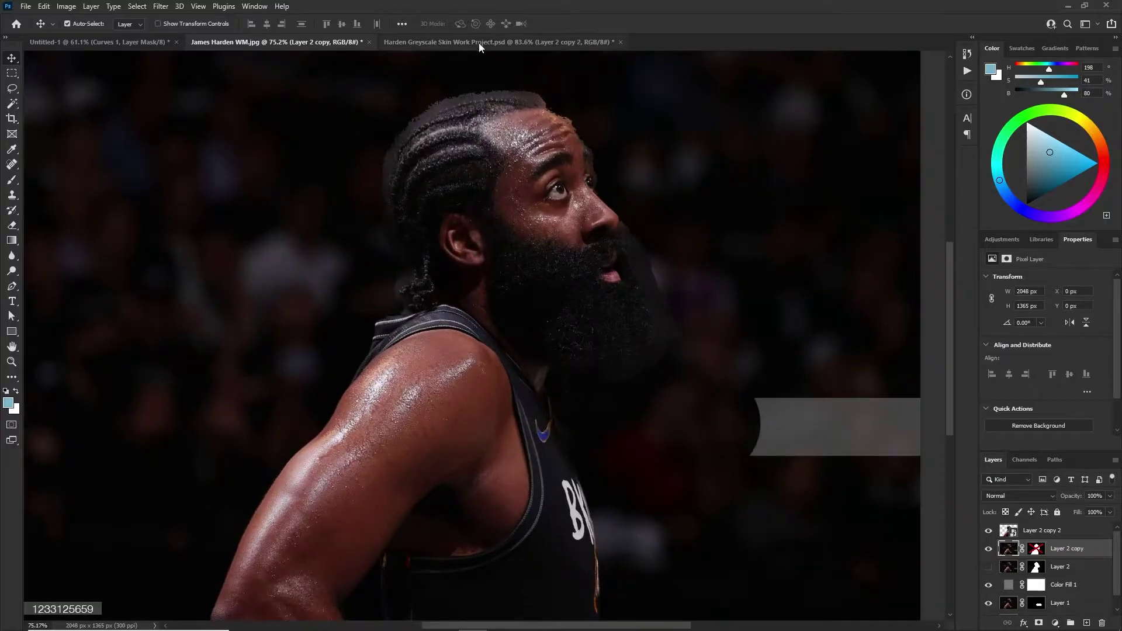
# Return to Harden Greyscale Skin Work Project.psd and examine the cutout's head and beard up close
pyautogui.click(478, 43)
pyautogui.scroll(-4, 455, 232)
pyautogui.scroll(4, 458, 231)
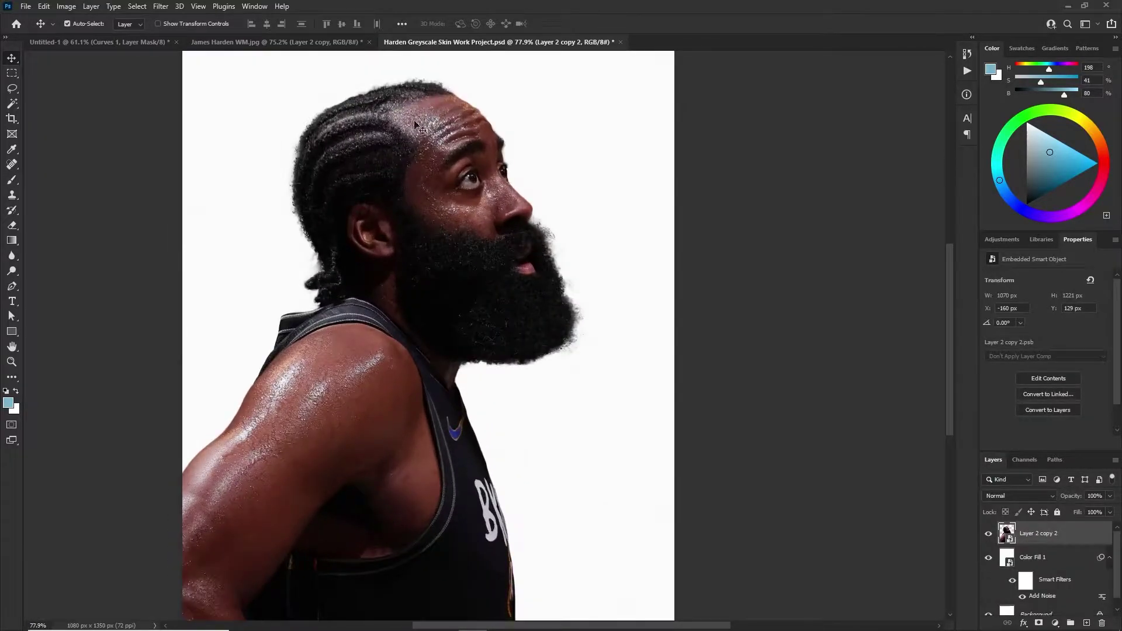
pyautogui.scroll(2, 504, 202)
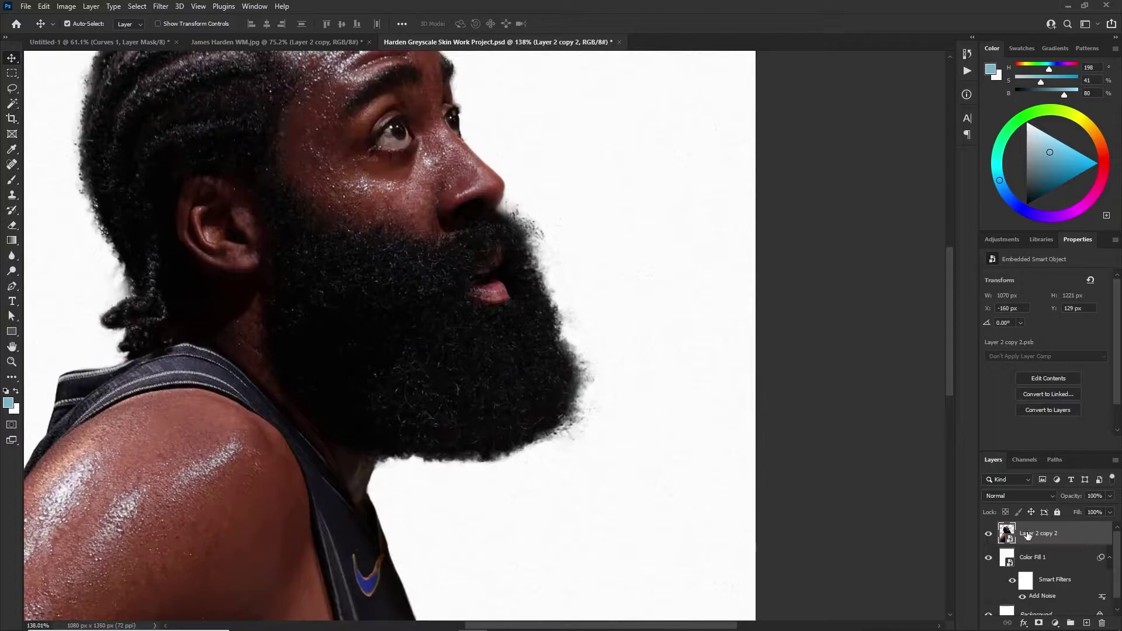
# Add a layer mask to Layer 2 copy 2 and open the presets for the Brush tool
pyautogui.click(1037, 621)
pyautogui.press('b')
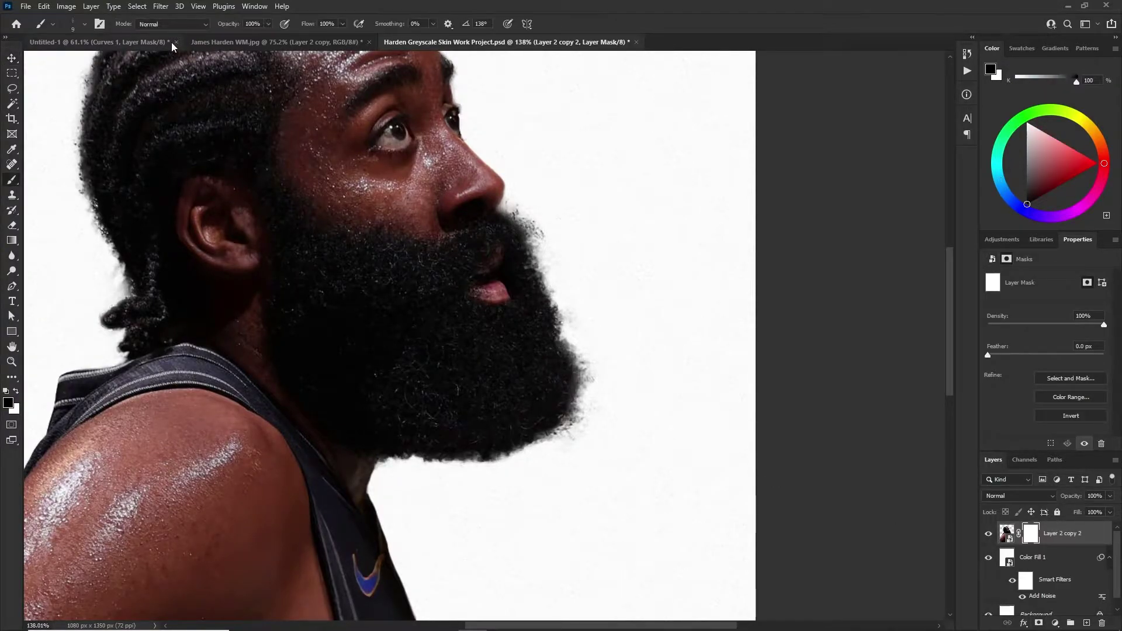
pyautogui.click(100, 24)
pyautogui.click(675, 153)
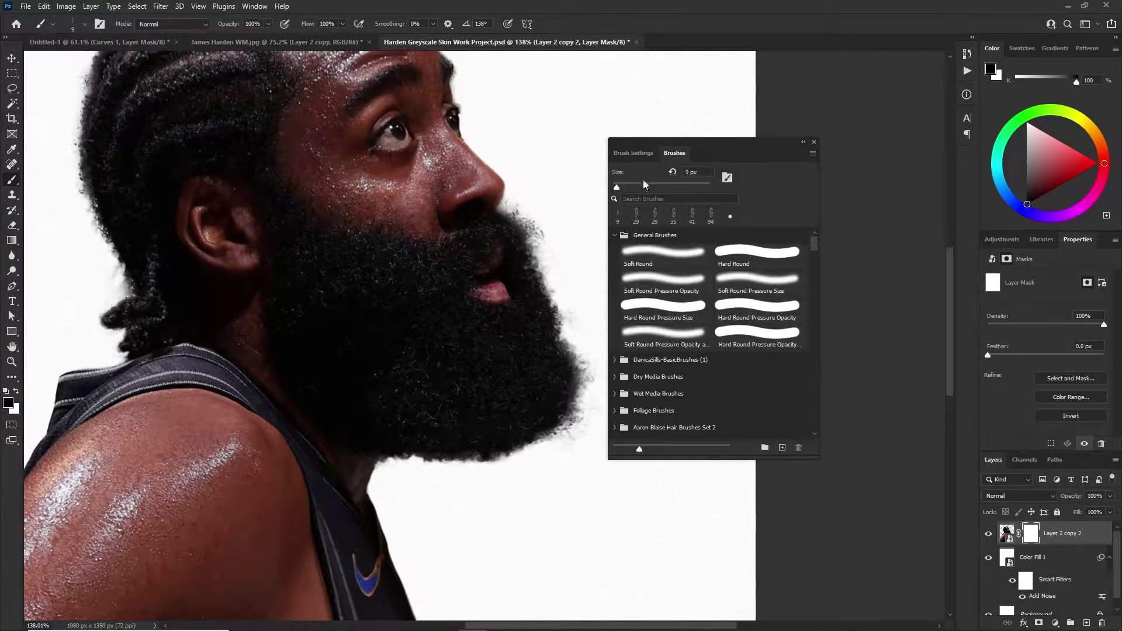
# Try masking the lower edge of the beard with the Pelt 2 brush, undoing the stroke
pyautogui.click(615, 236)
pyautogui.click(636, 215)
pyautogui.scroll(-5, 672, 350)
pyautogui.scroll(-10, 684, 349)
pyautogui.scroll(-3, 675, 345)
pyautogui.click(652, 377)
pyautogui.moveTo(491, 456)
pyautogui.mouseDown()
pyautogui.moveTo(518, 432)
pyautogui.moveTo(509, 461)
pyautogui.mouseUp()
pyautogui.hotkey('ctrl', 'z')
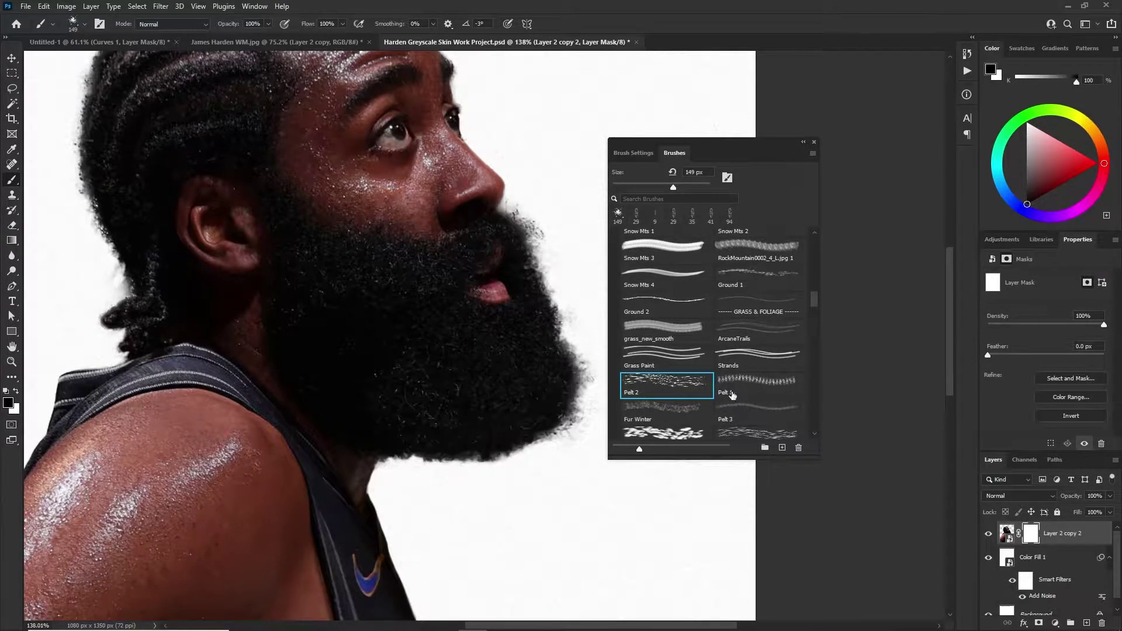
# Try masking the bottom of the beard with the Pelt 1 brush and undo the strokes
pyautogui.moveTo(520, 412); pyautogui.dragTo(497, 412)
pyautogui.moveTo(562, 429)
pyautogui.mouseDown()
pyautogui.moveTo(555, 461)
pyautogui.moveTo(513, 429)
pyautogui.mouseUp()
pyautogui.hotkey('ctrl', 'z')
pyautogui.click(757, 383)
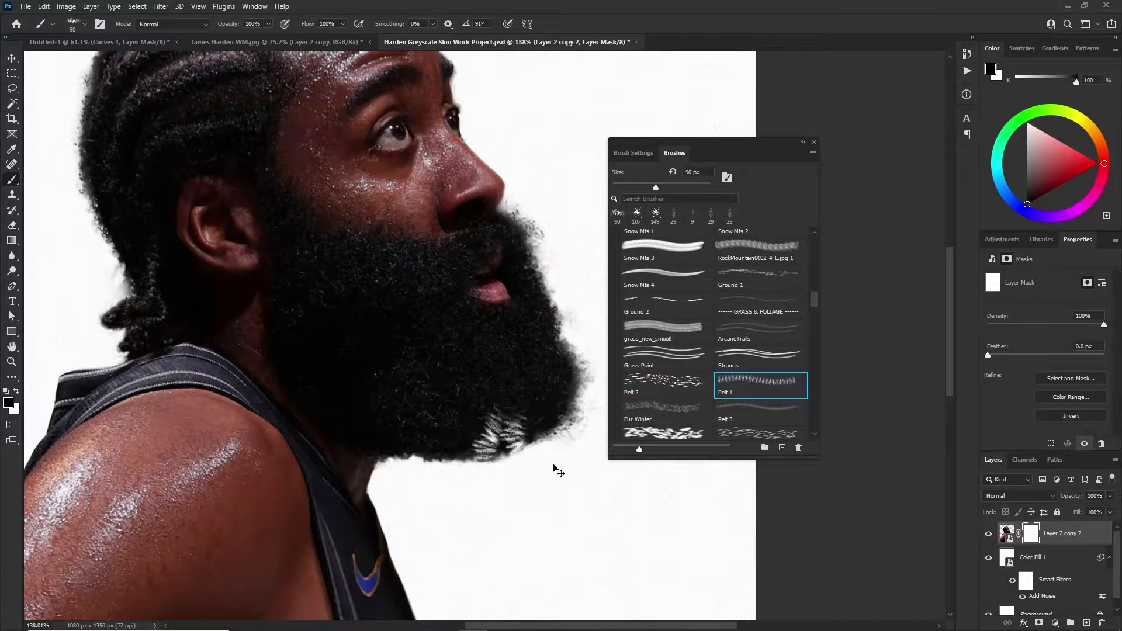
pyautogui.hotkey('ctrl', 'z')
# Close the brush presets and delete the layer mask from Layer 2 copy 2
pyautogui.click(814, 142)
pyautogui.scroll(-6, 443, 254)
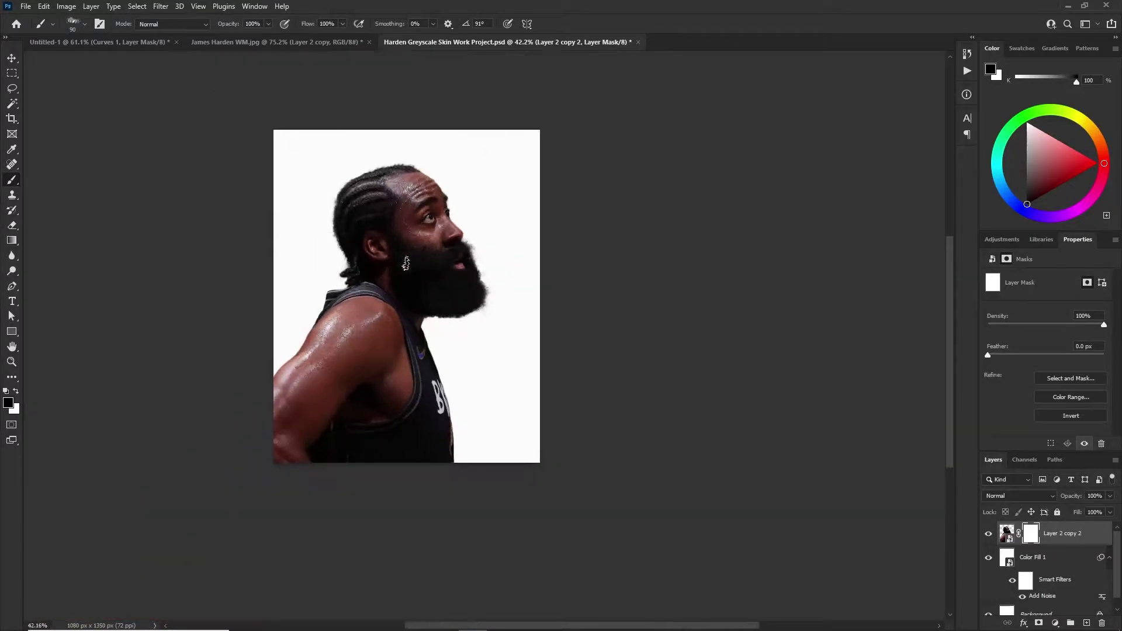
pyautogui.press('v')
pyautogui.scroll(8, 411, 260)
pyautogui.press('Delete')
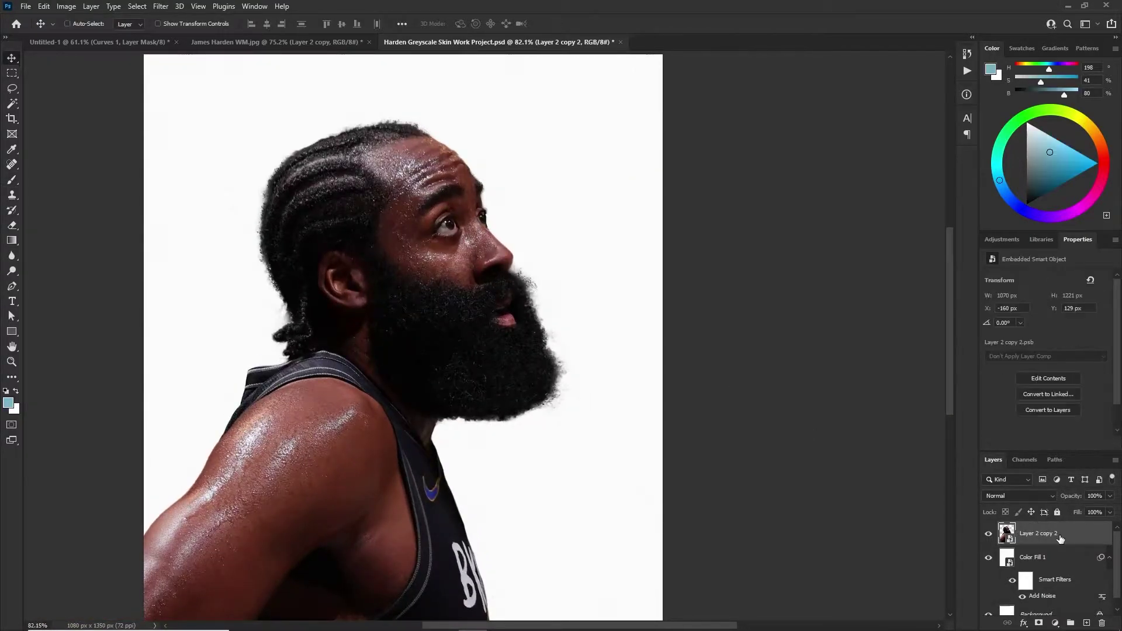
# Open the Camera Raw Filter for Layer 2 copy 2 and frame the player's upper body in its preview
pyautogui.scroll(-2, 342, 281)
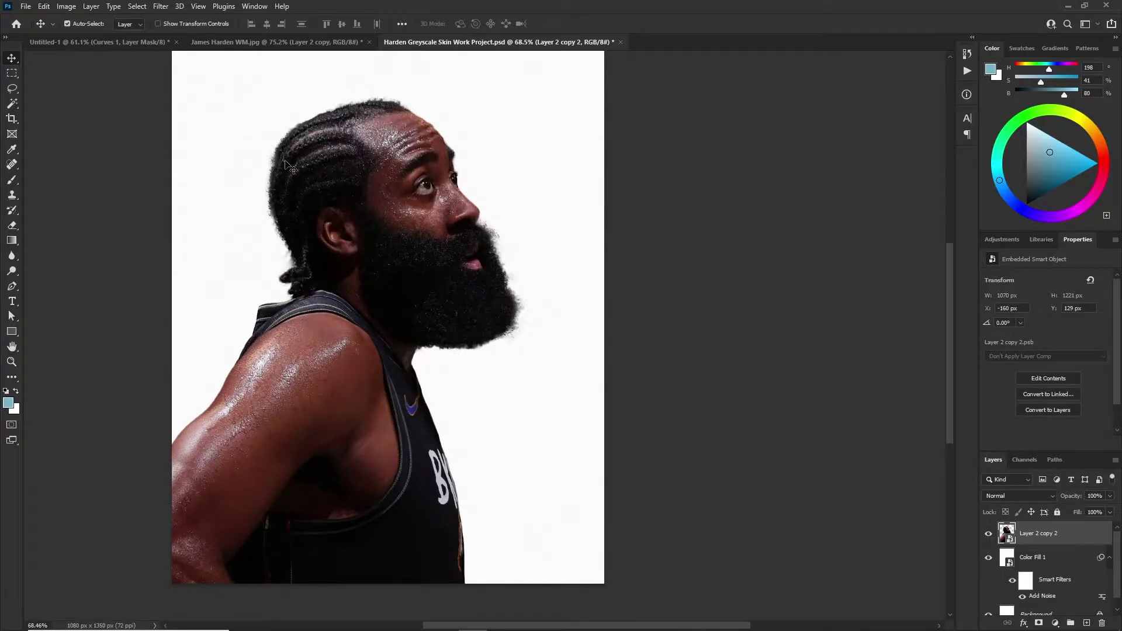
pyautogui.scroll(1, 412, 251)
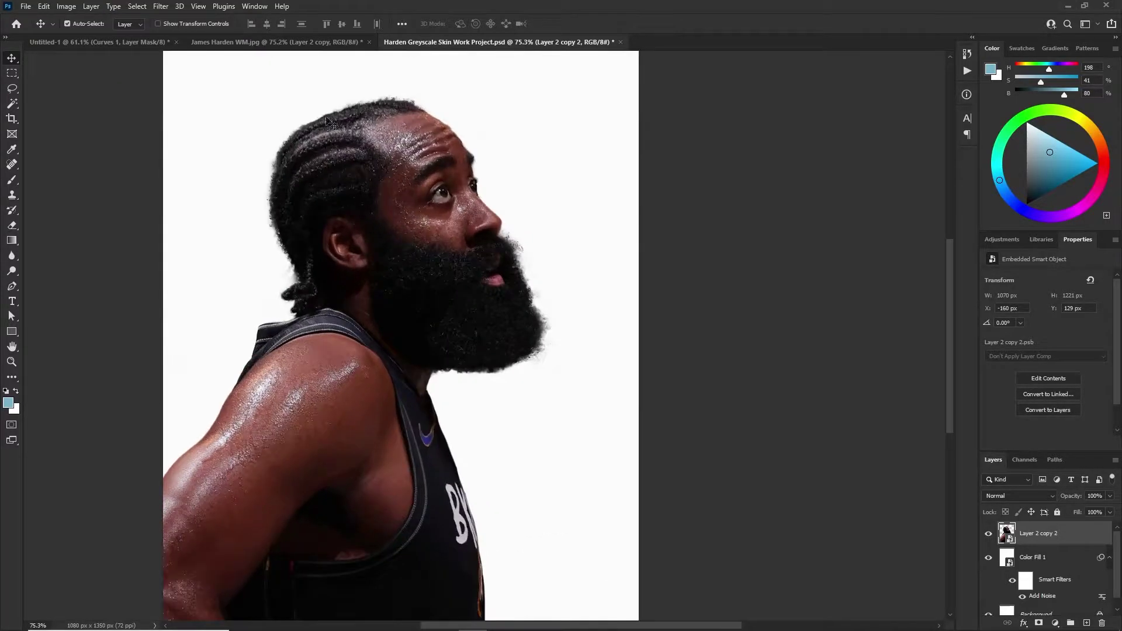
pyautogui.scroll(7, 402, 214)
pyautogui.scroll(-4, 545, 409)
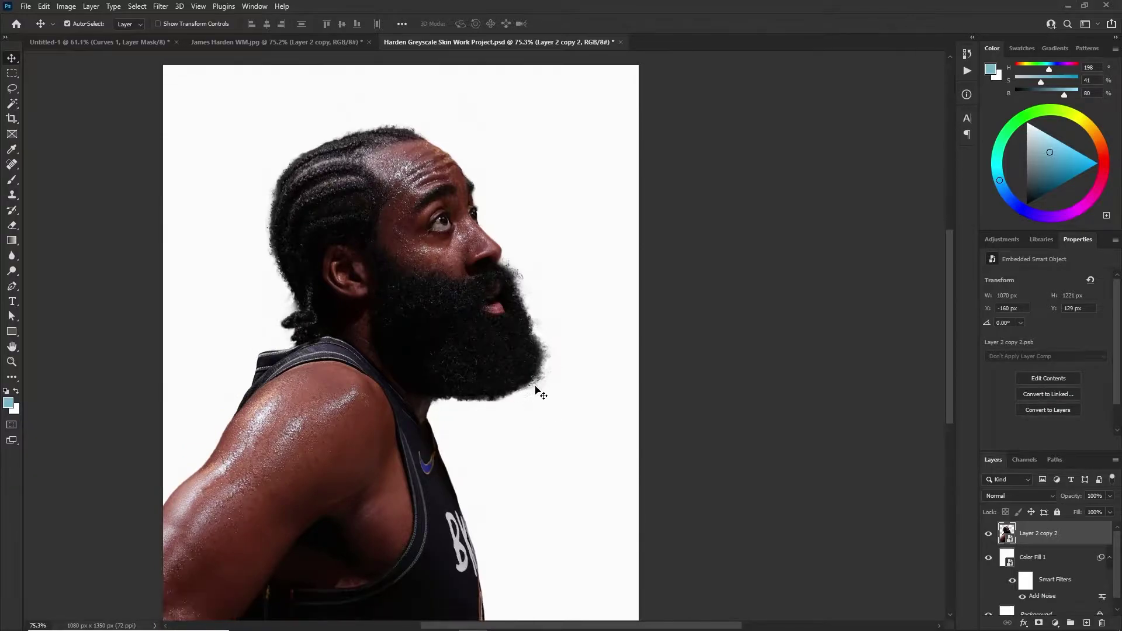
pyautogui.click(159, 7)
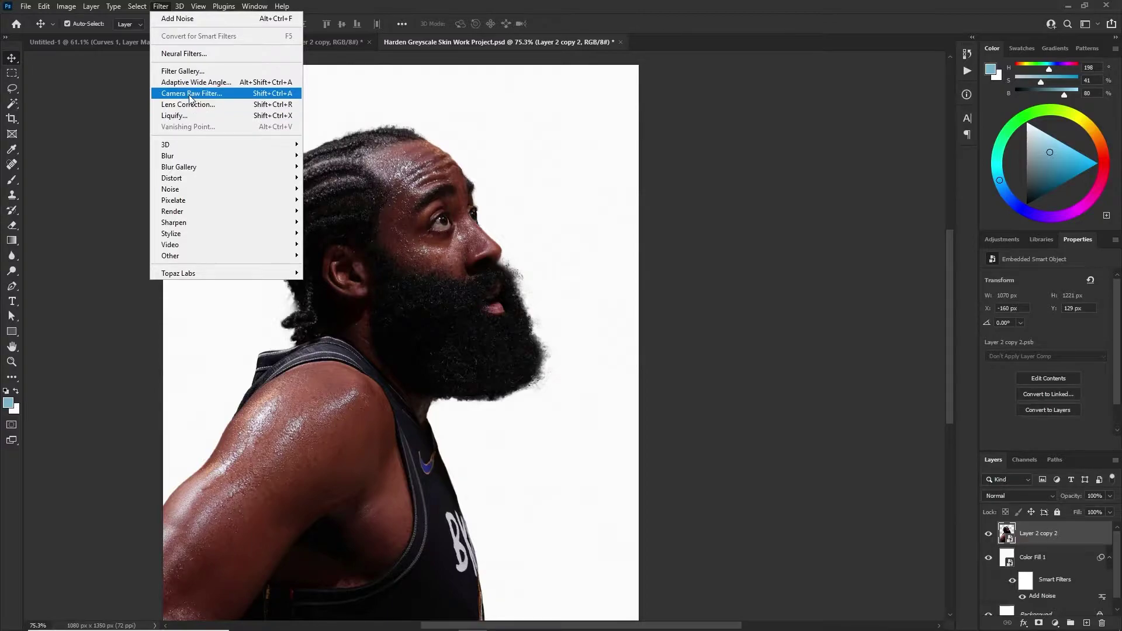
pyautogui.click(263, 84)
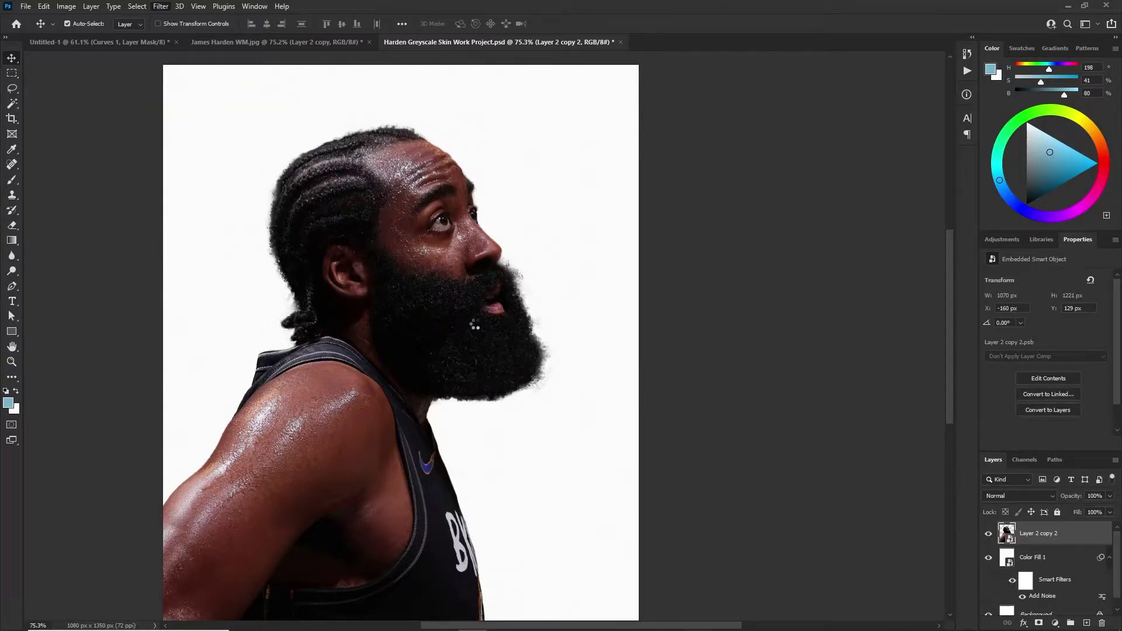
pyautogui.scroll(-2, 431, 188)
pyautogui.scroll(3, 453, 167)
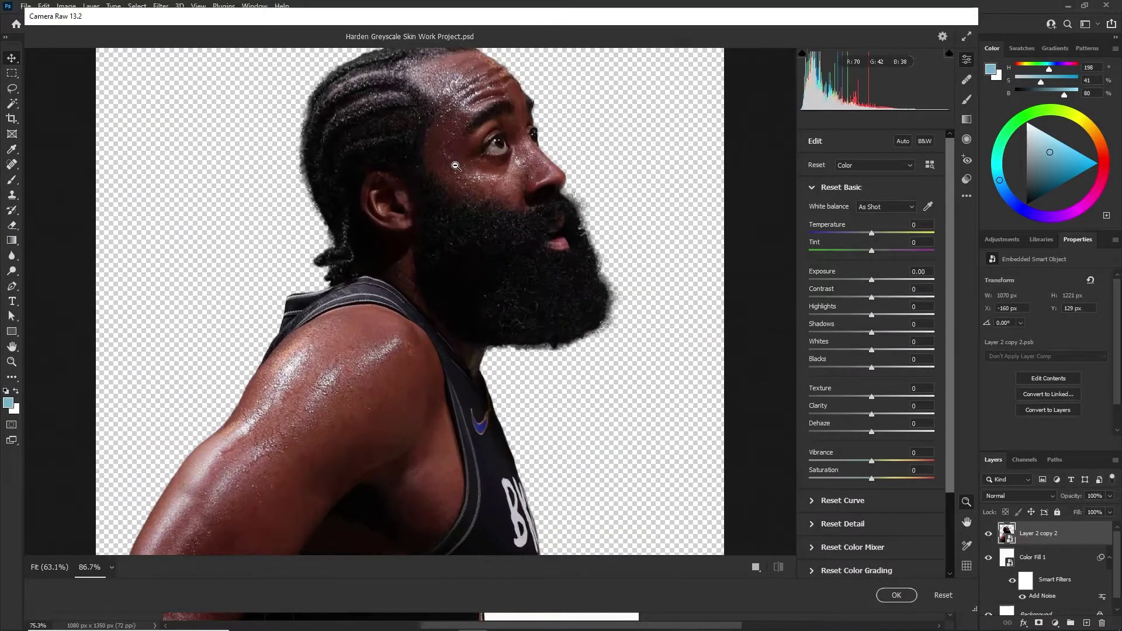
pyautogui.scroll(-2, 444, 152)
pyautogui.scroll(1, 428, 123)
pyautogui.scroll(1, 428, 123)
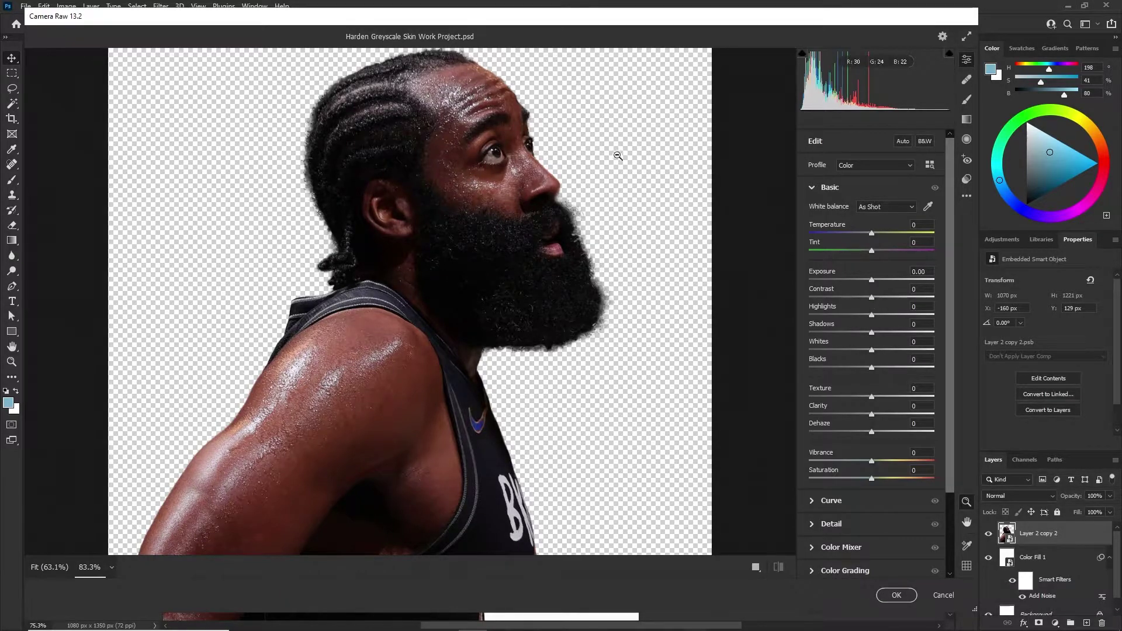
# Set the Basic adjustments to Contrast -40, Highlights +29, Shadows +17, Whites -22, Blacks +11, Clarity +14, Dehaze +11 and Vibrance -4
pyautogui.moveTo(871, 298)
pyautogui.mouseDown()
pyautogui.moveTo(894, 297)
pyautogui.moveTo(835, 297)
pyautogui.moveTo(867, 302)
pyautogui.moveTo(850, 304)
pyautogui.mouseUp()
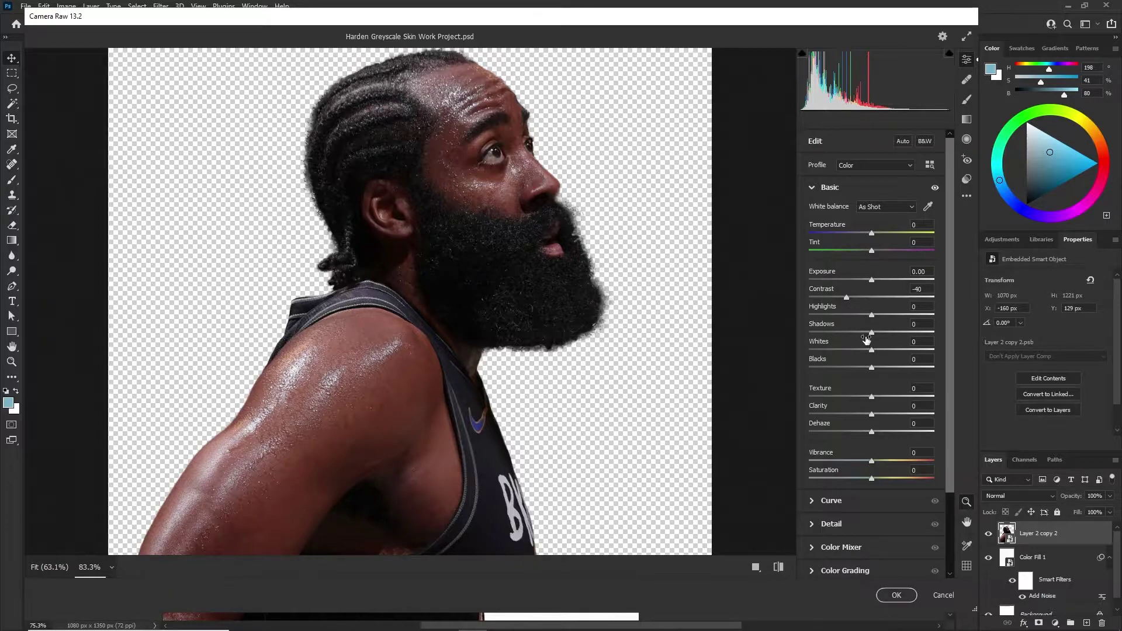
pyautogui.moveTo(872, 316); pyautogui.dragTo(884, 365)
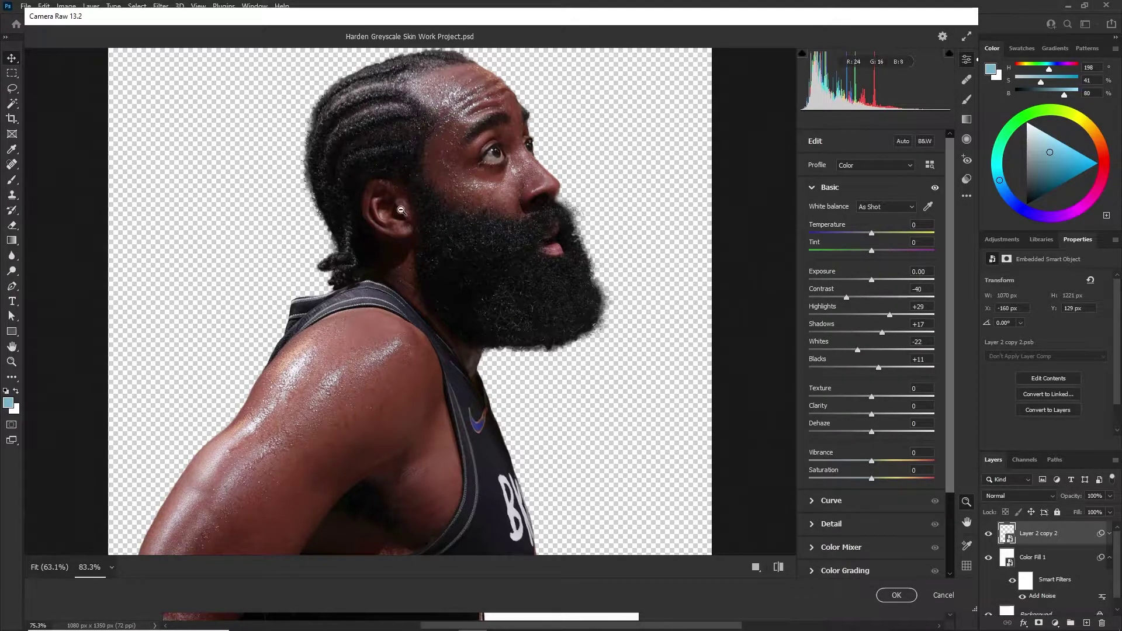
pyautogui.moveTo(875, 416); pyautogui.dragTo(869, 460)
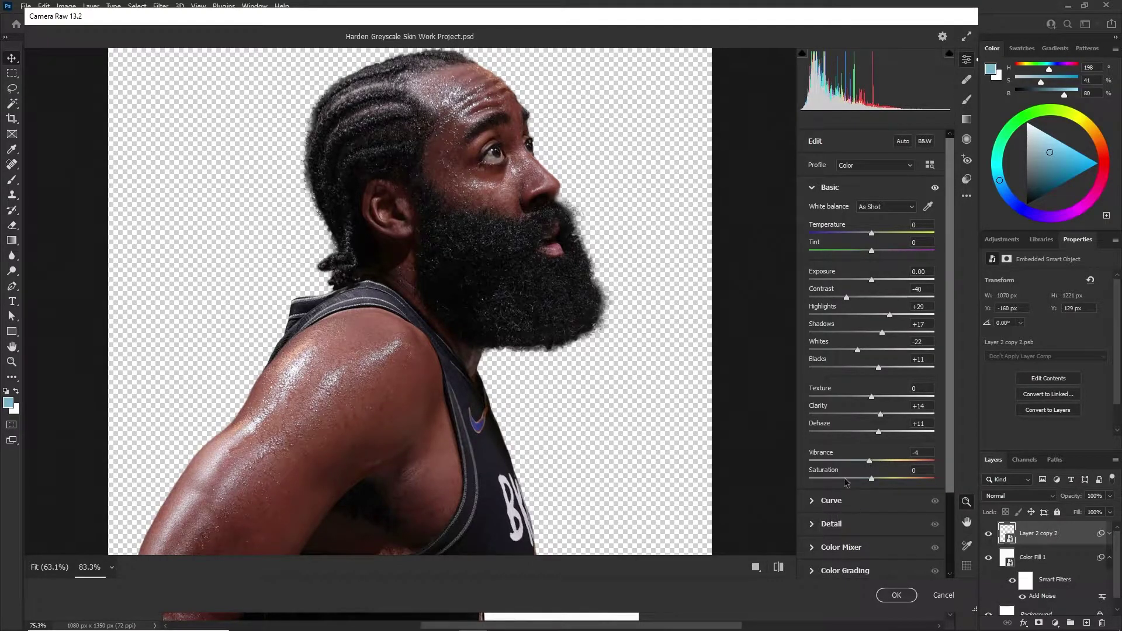
# Add some Grain in the Camera Raw effects and apply the filter to the cutout
pyautogui.scroll(-3, 856, 456)
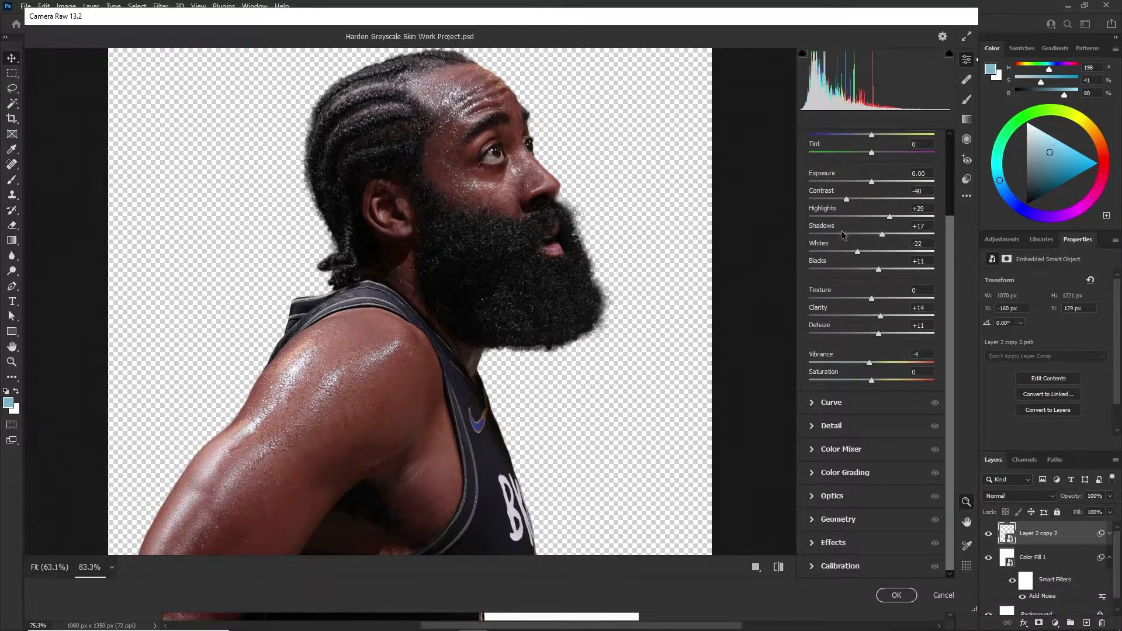
pyautogui.scroll(5, 842, 235)
pyautogui.click(818, 187)
pyautogui.click(832, 351)
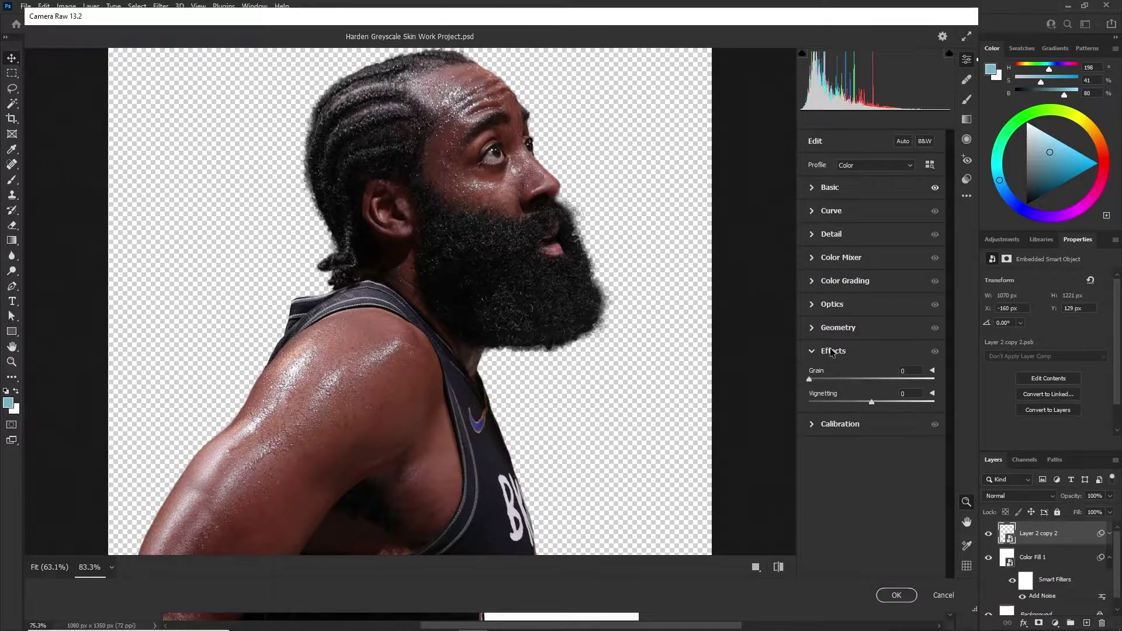
pyautogui.moveTo(817, 383); pyautogui.dragTo(844, 381)
pyautogui.click(827, 351)
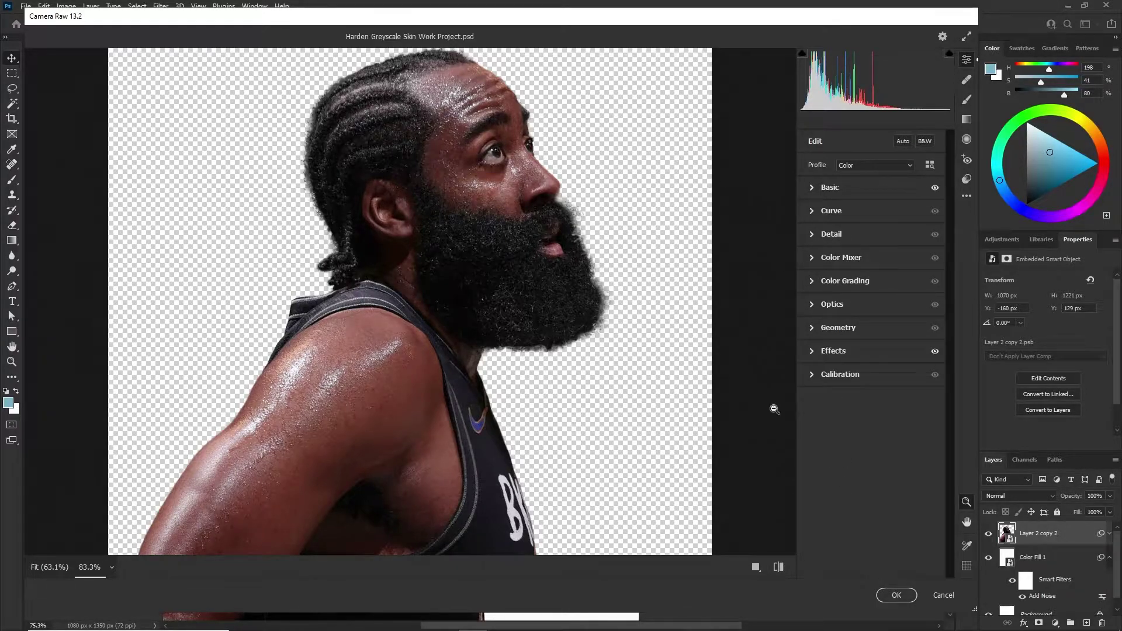
pyautogui.click(896, 594)
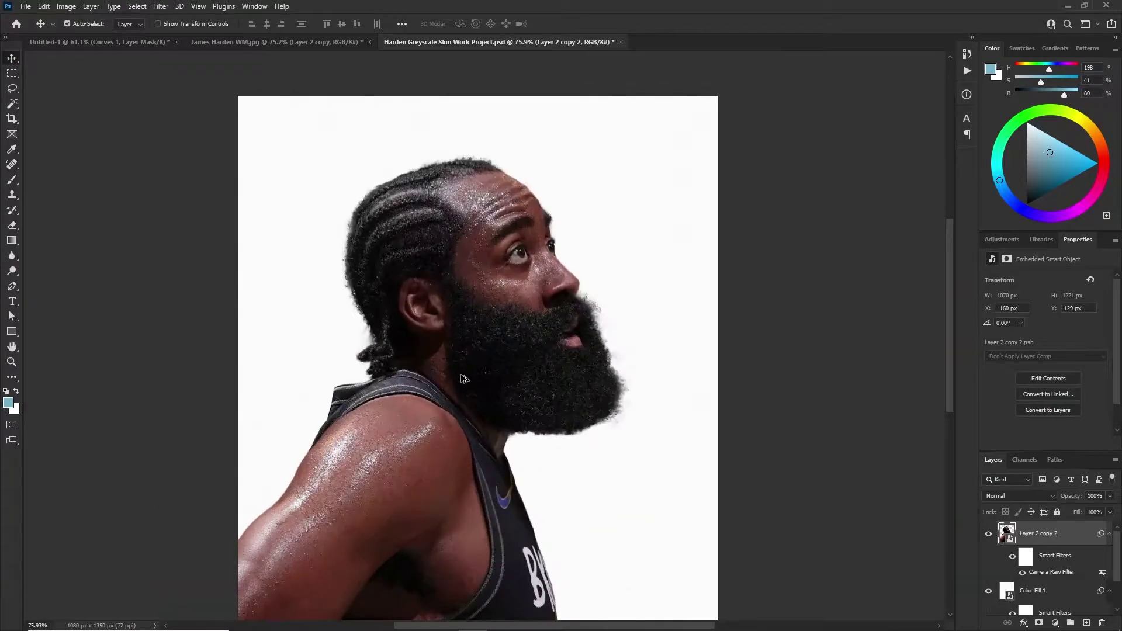
# Compare the cutout with and without the Camera Raw Filter by repeatedly undoing and redoing it at different zoom levels
pyautogui.scroll(5, 510, 357)
pyautogui.hotkey('ctrl', 'z')
pyautogui.hotkey('ctrl', 'shift', 'z')
pyautogui.scroll(-7, 511, 332)
pyautogui.hotkey('ctrl', 'z')
pyautogui.hotkey('ctrl', 'shift', 'z')
pyautogui.hotkey('ctrl', 'z')
pyautogui.press('z')
pyautogui.scroll(3, 519, 292)
pyautogui.hotkey('ctrl', 'shift', 'z')
pyautogui.scroll(-5, 519, 286)
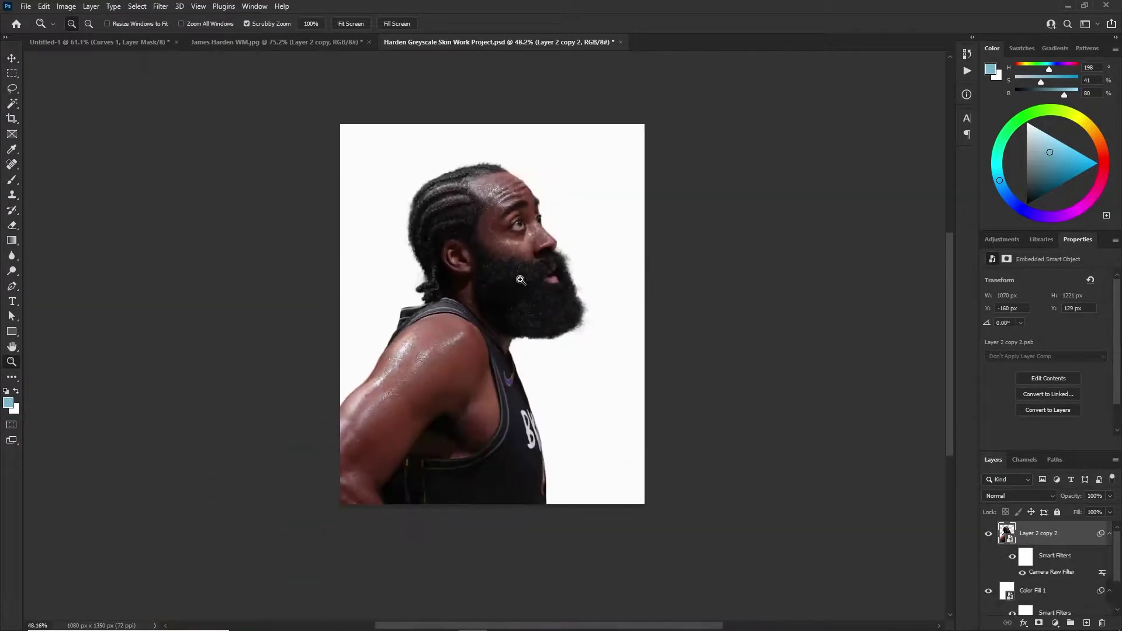
pyautogui.scroll(3, 520, 280)
pyautogui.press('v')
pyautogui.scroll(-1, 543, 280)
pyautogui.scroll(1, 517, 281)
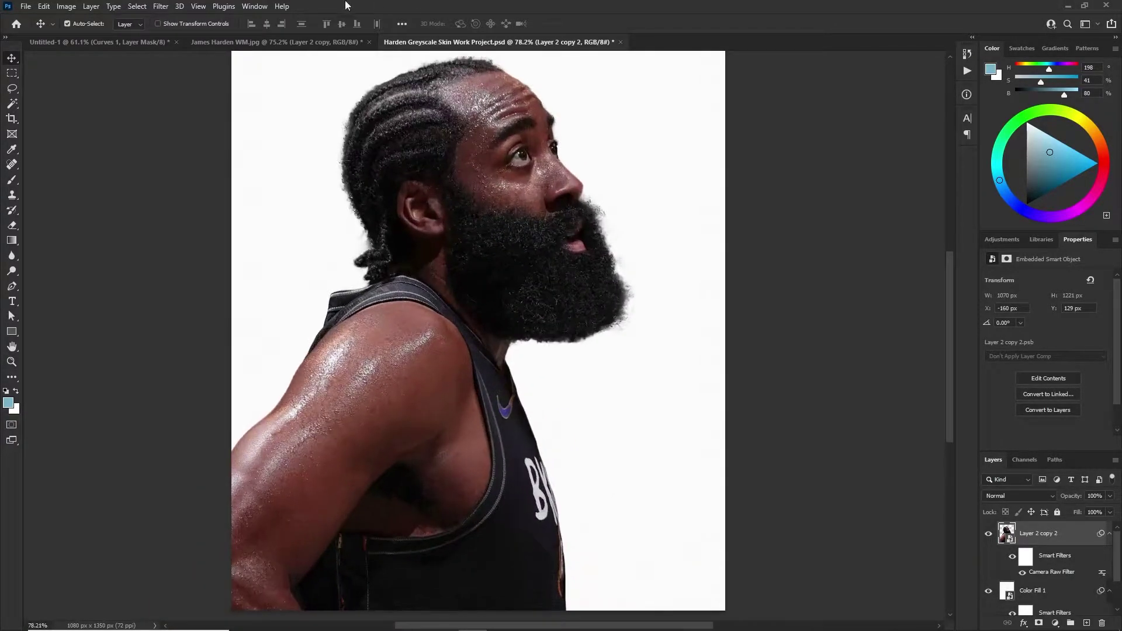
# Add a Gradient Map adjustment layer above Layer 2 copy 2 using the black-to-white Foreground to Background preset from Basics
pyautogui.scroll(-2, 561, 219)
pyautogui.scroll(1, 561, 219)
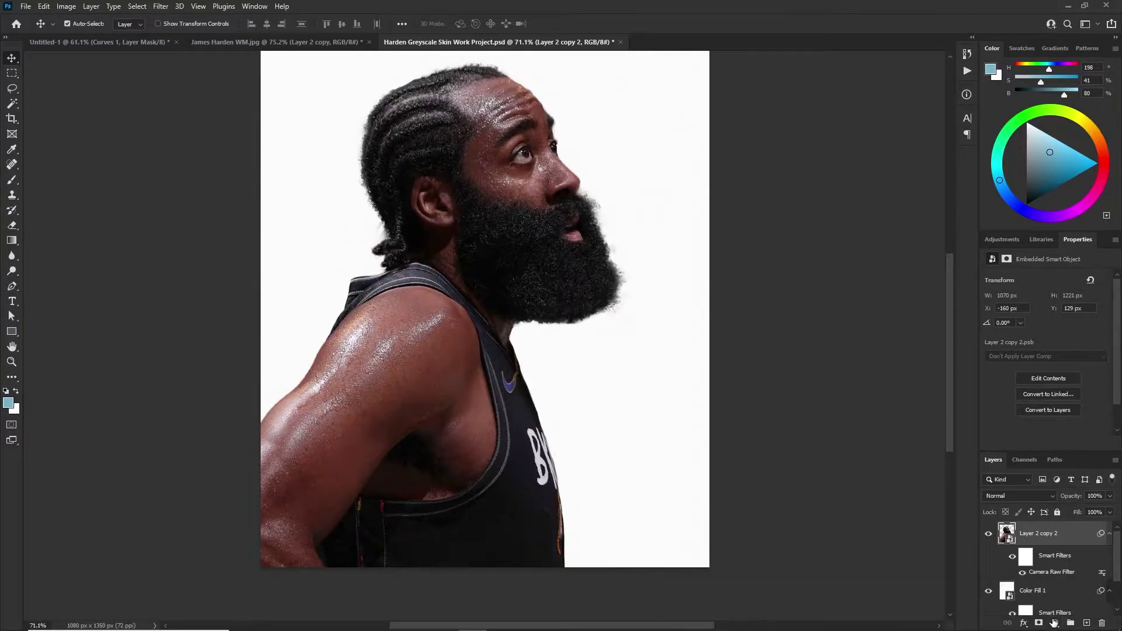
pyautogui.click(1055, 624)
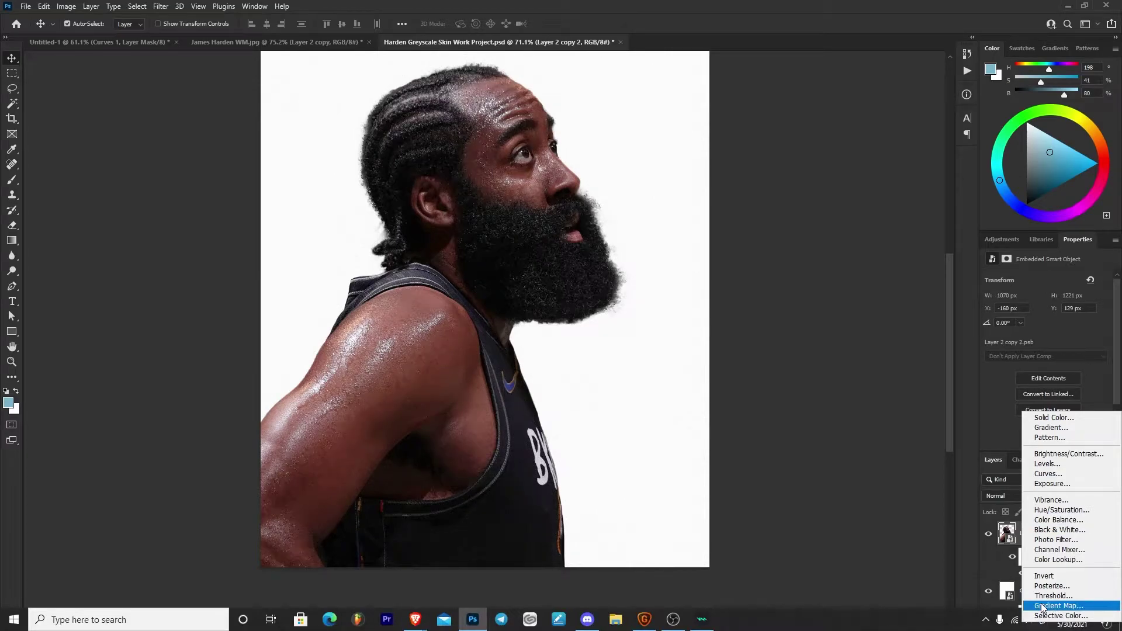
pyautogui.click(1043, 607)
pyautogui.click(1001, 285)
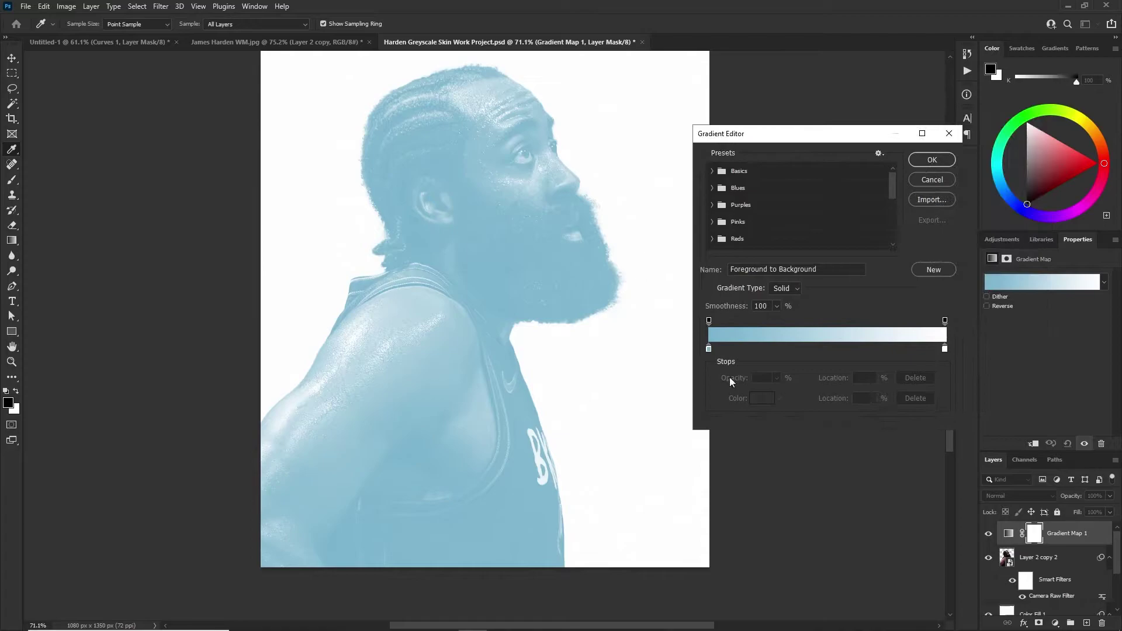
pyautogui.click(712, 173)
pyautogui.click(728, 190)
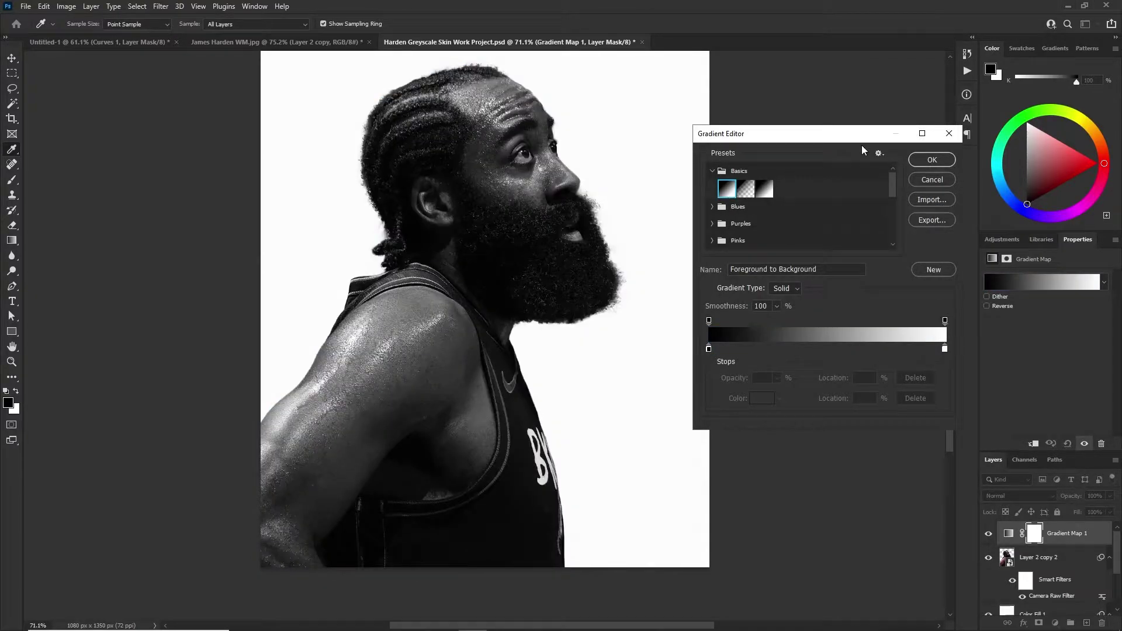
pyautogui.click(932, 160)
# Try reversing the Gradient Map's direction and return it to running from black to white
pyautogui.click(1023, 280)
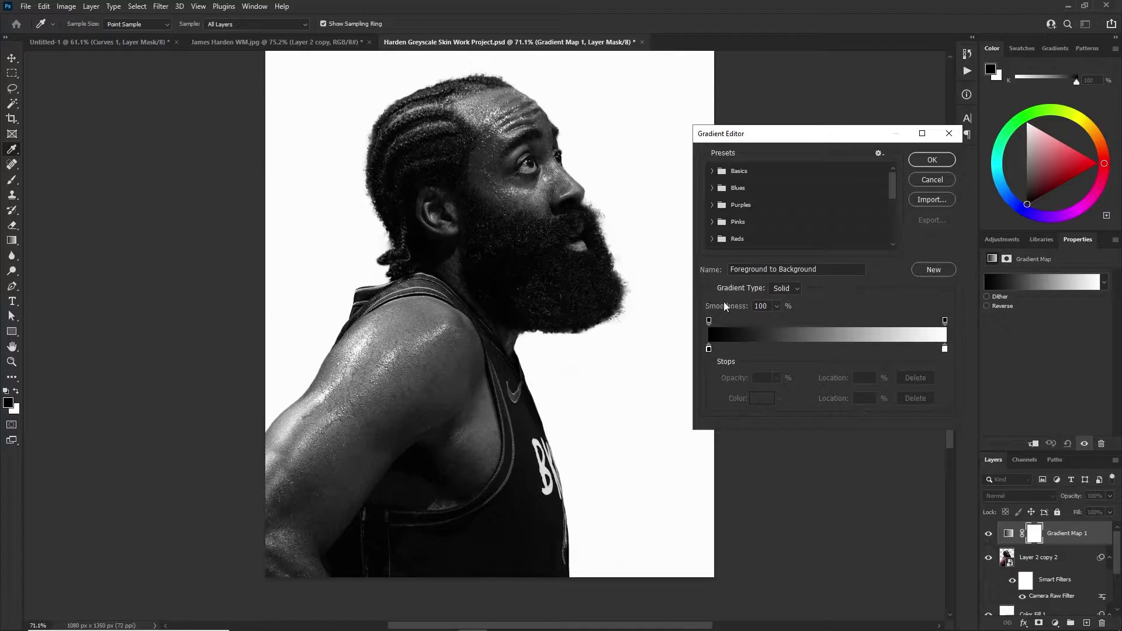
pyautogui.click(710, 349)
pyautogui.moveTo(710, 350)
pyautogui.mouseDown()
pyautogui.moveTo(795, 348)
pyautogui.moveTo(711, 350)
pyautogui.mouseUp()
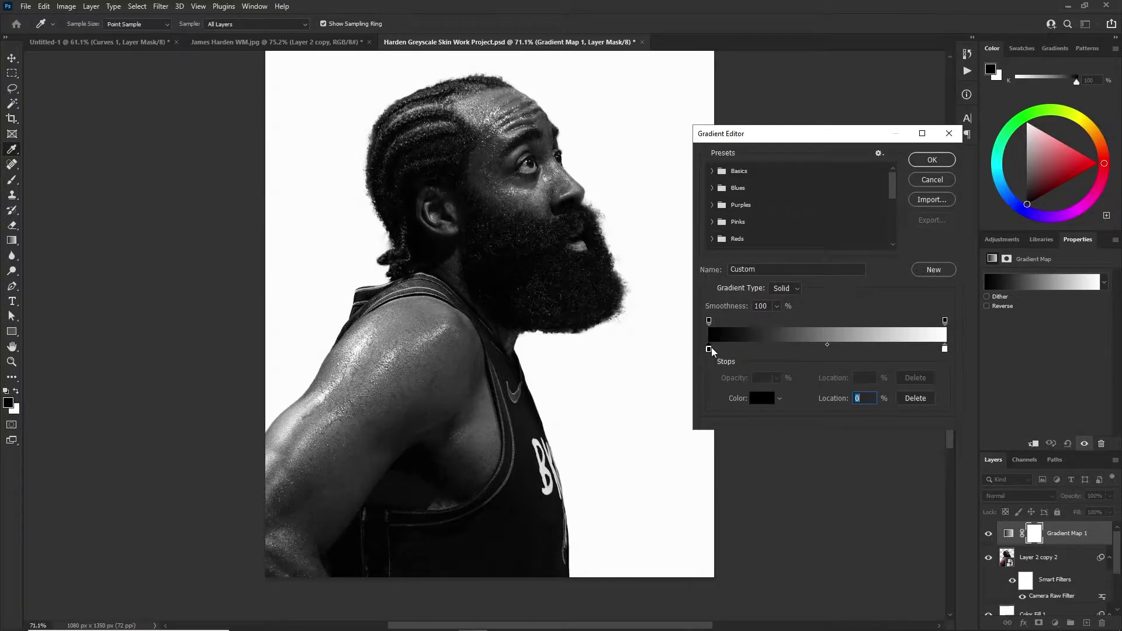
pyautogui.moveTo(709, 349)
pyautogui.mouseDown()
pyautogui.moveTo(739, 351)
pyautogui.moveTo(692, 348)
pyautogui.mouseUp()
pyautogui.click(932, 160)
pyautogui.click(992, 304)
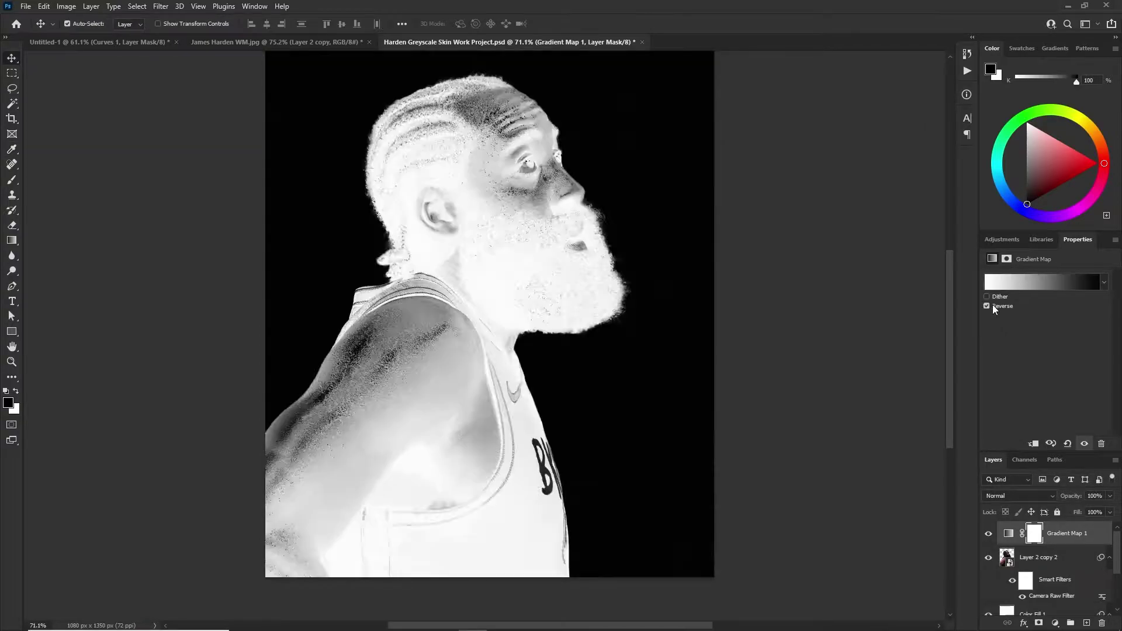
pyautogui.click(987, 306)
# Add a grey 5b5b5b colour stop at 13% to the Gradient Map's gradient
pyautogui.click(1018, 281)
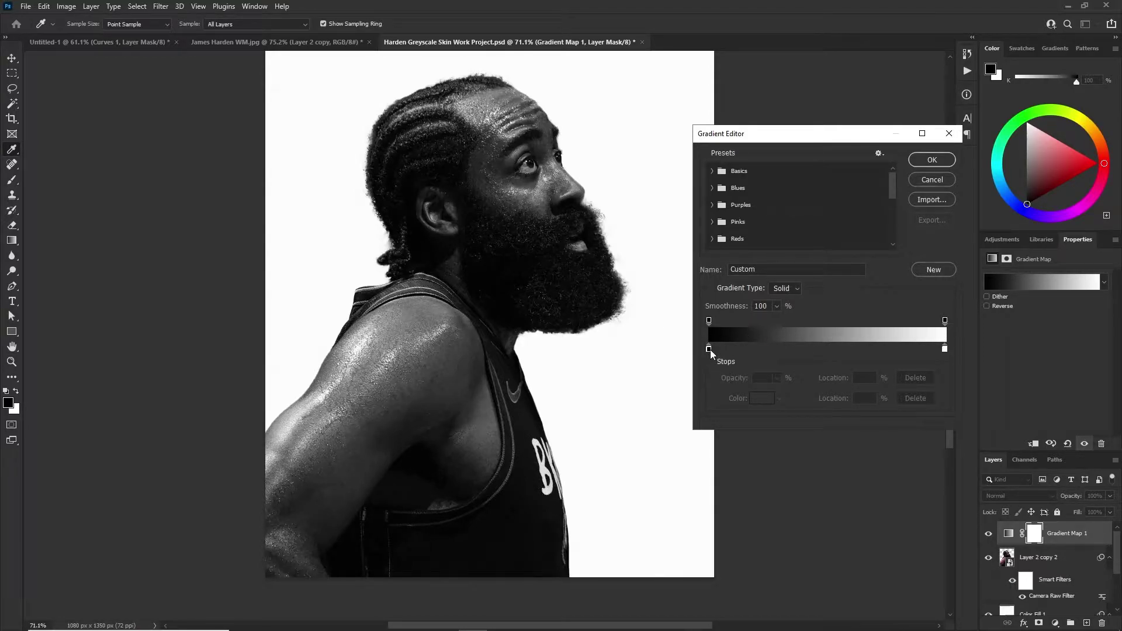
pyautogui.doubleClick(740, 348)
pyautogui.moveTo(831, 145)
pyautogui.mouseDown()
pyautogui.moveTo(789, 141)
pyautogui.moveTo(821, 105)
pyautogui.moveTo(828, 113)
pyautogui.moveTo(825, 93)
pyautogui.moveTo(805, 183)
pyautogui.mouseUp()
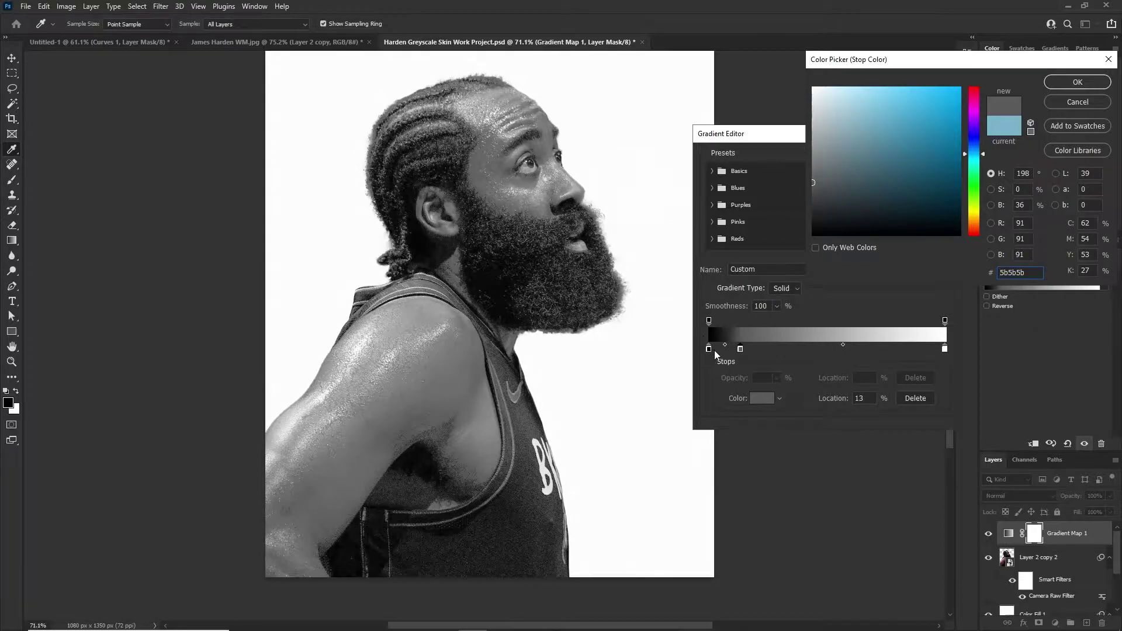
pyautogui.click(1077, 82)
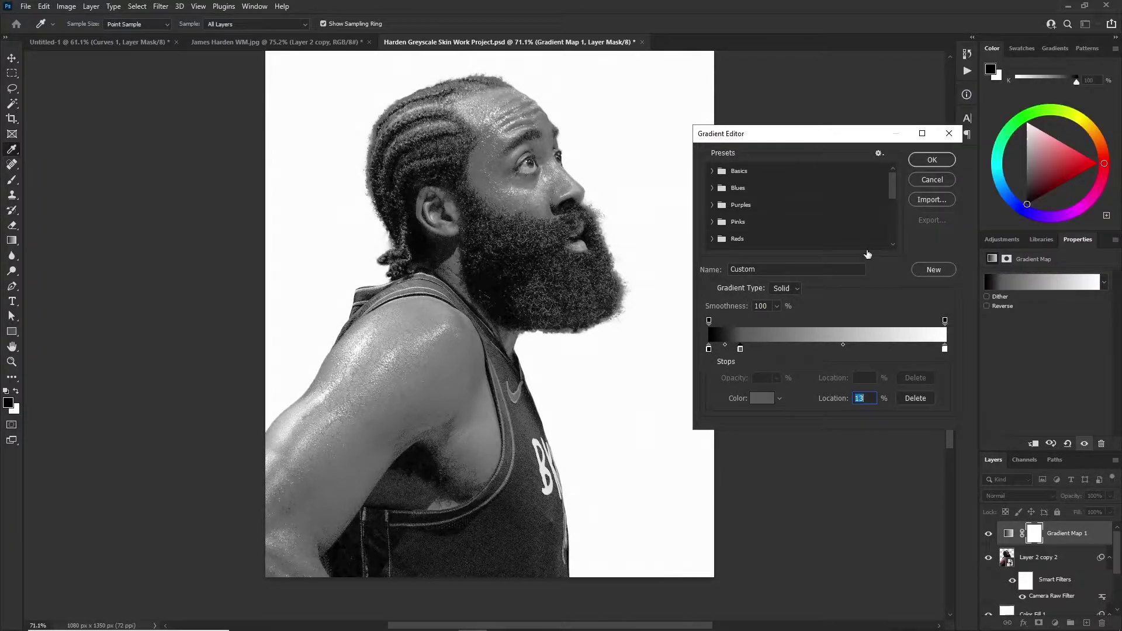
# Try colour 9a9a9a on the gradient's black start stop and 272727 on the 13% stop
pyautogui.doubleClick(709, 349)
pyautogui.write('9a9a9a')
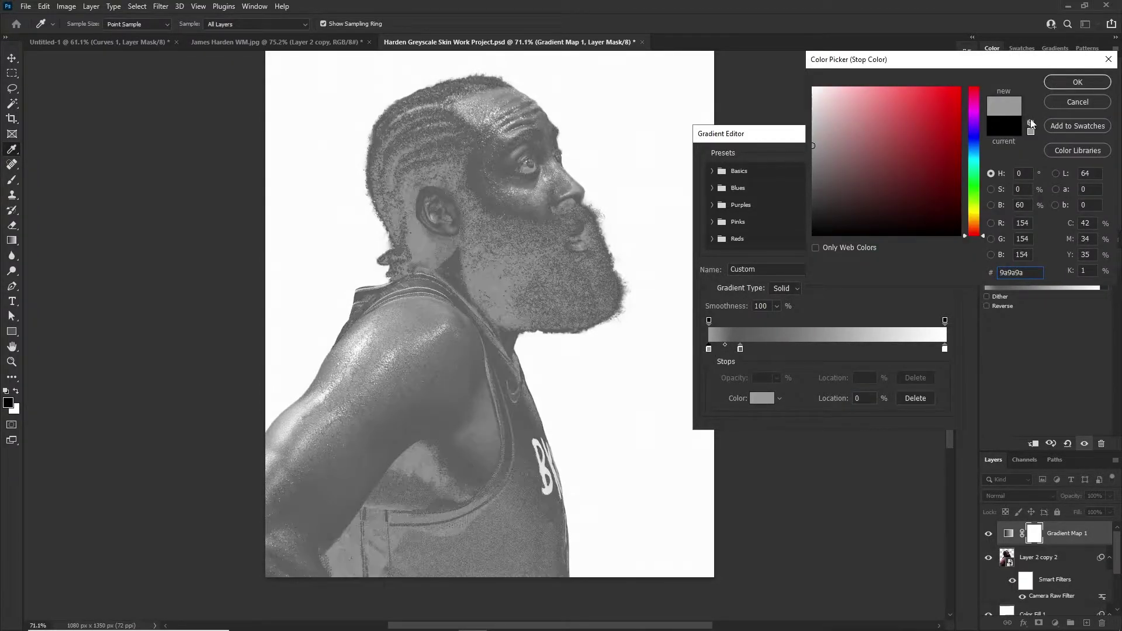
pyautogui.click(1076, 82)
pyautogui.doubleClick(740, 349)
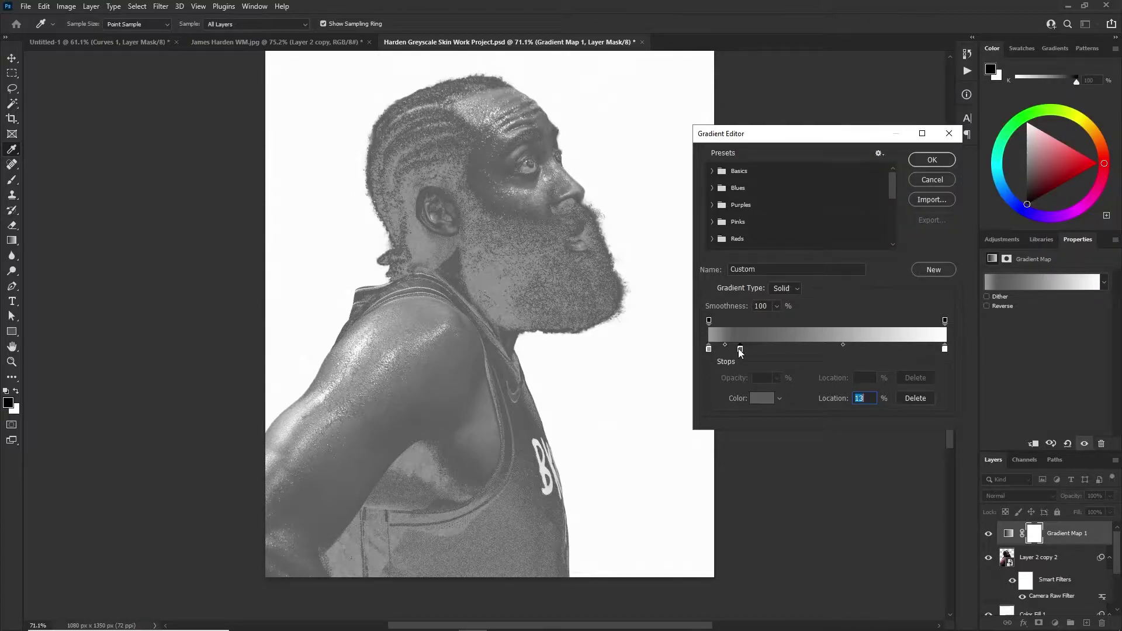
pyautogui.write('272727')
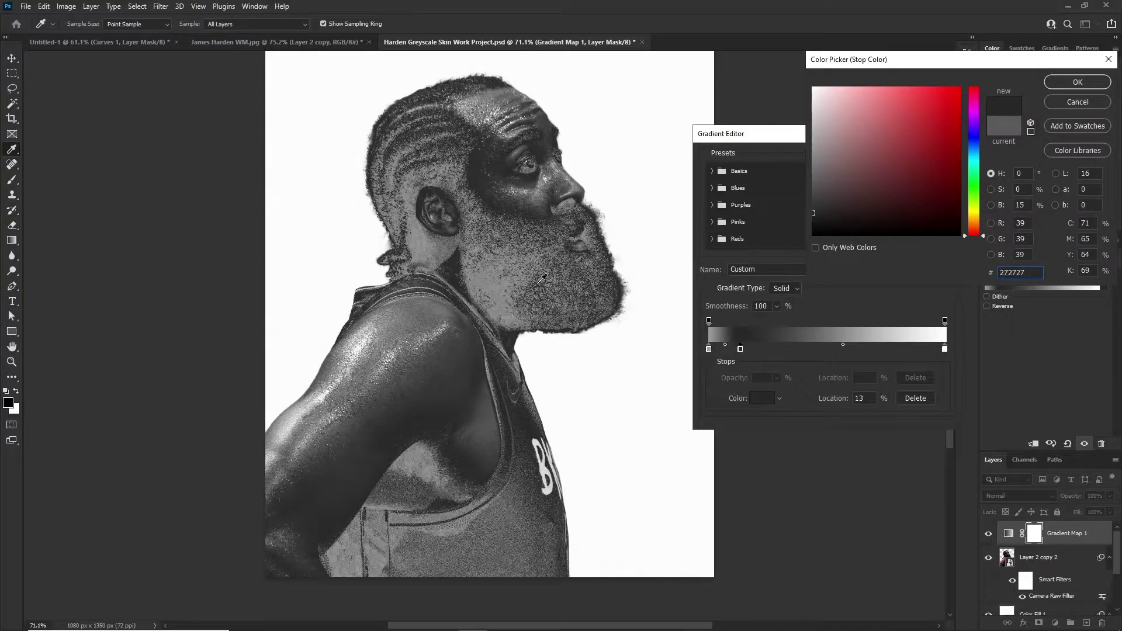
pyautogui.click(1077, 102)
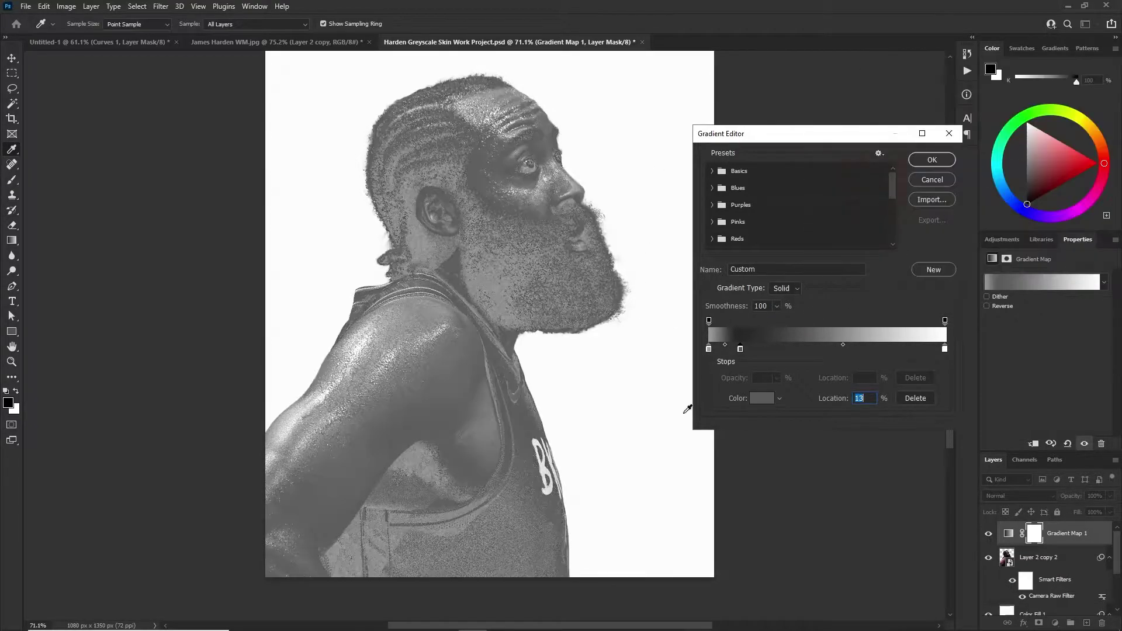
# Try white on the gradient's start stop and return that stop to black
pyautogui.doubleClick(709, 349)
pyautogui.moveTo(860, 176); pyautogui.dragTo(801, 77)
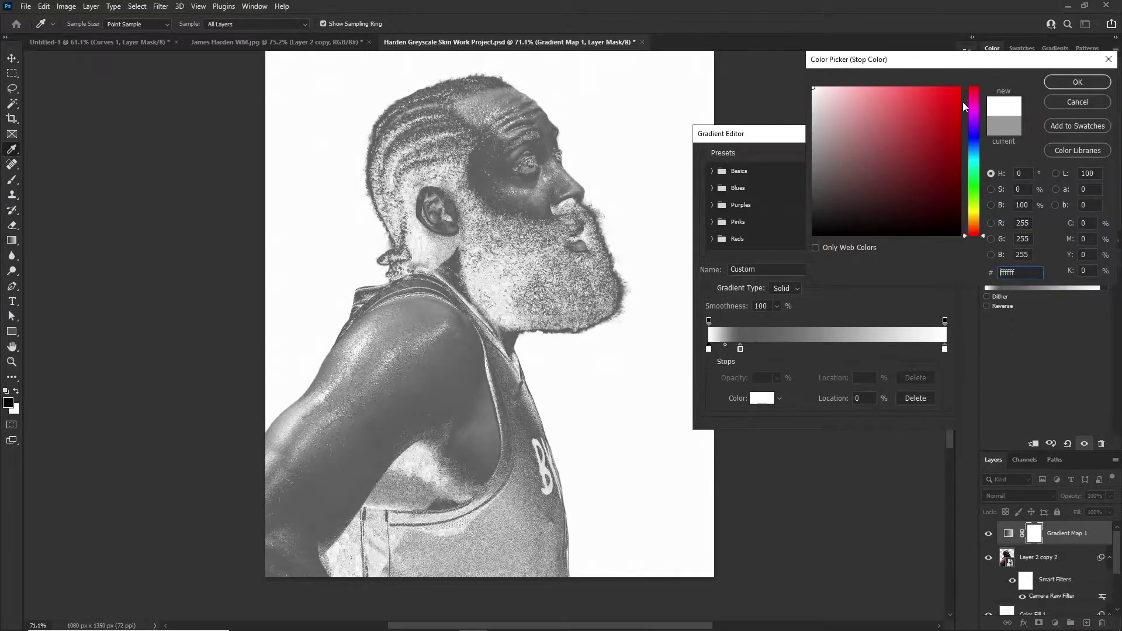
pyautogui.moveTo(877, 156); pyautogui.dragTo(688, 348)
pyautogui.click(1077, 83)
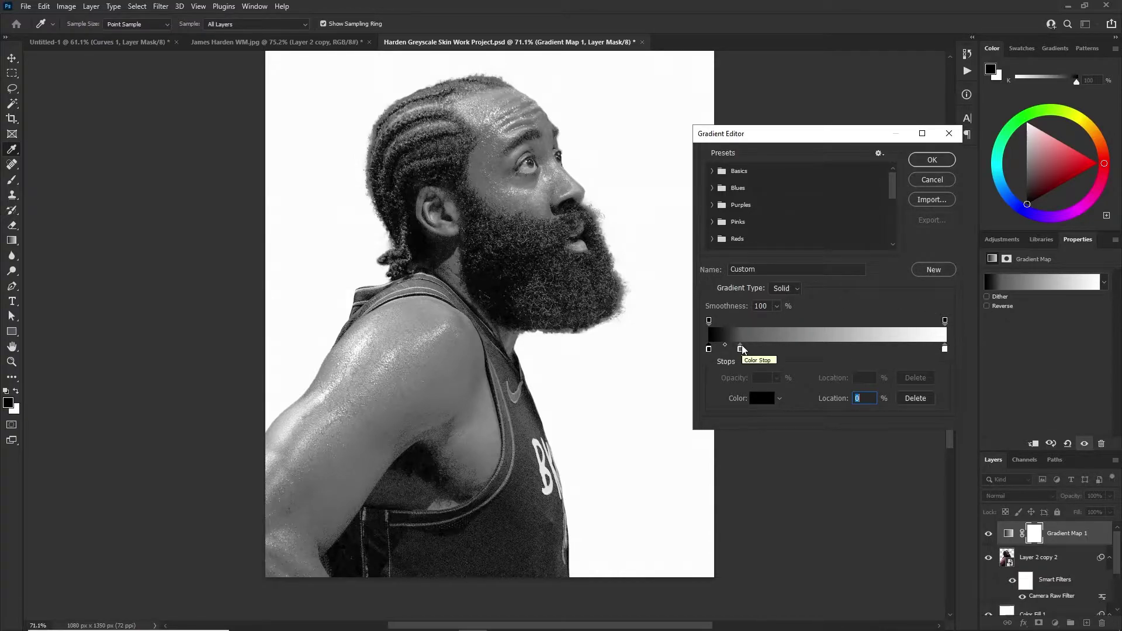
# Move the grey stop to 10% and darken its colour to 303030
pyautogui.moveTo(740, 349); pyautogui.dragTo(754, 349)
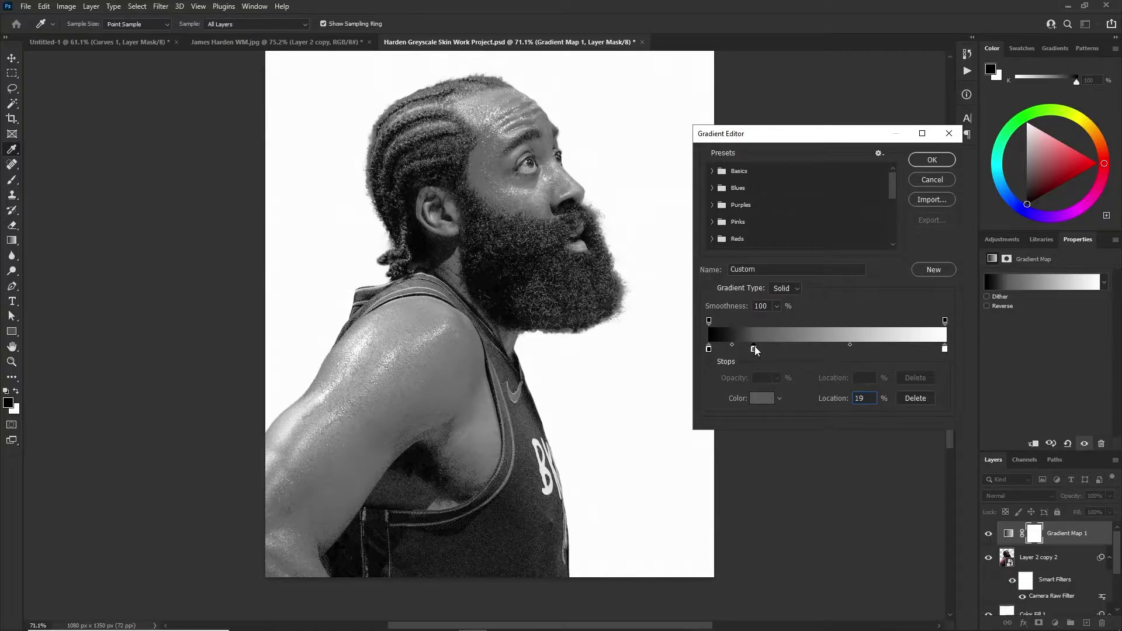
pyautogui.moveTo(755, 349)
pyautogui.mouseDown()
pyautogui.moveTo(735, 349)
pyautogui.moveTo(773, 348)
pyautogui.moveTo(735, 351)
pyautogui.mouseUp()
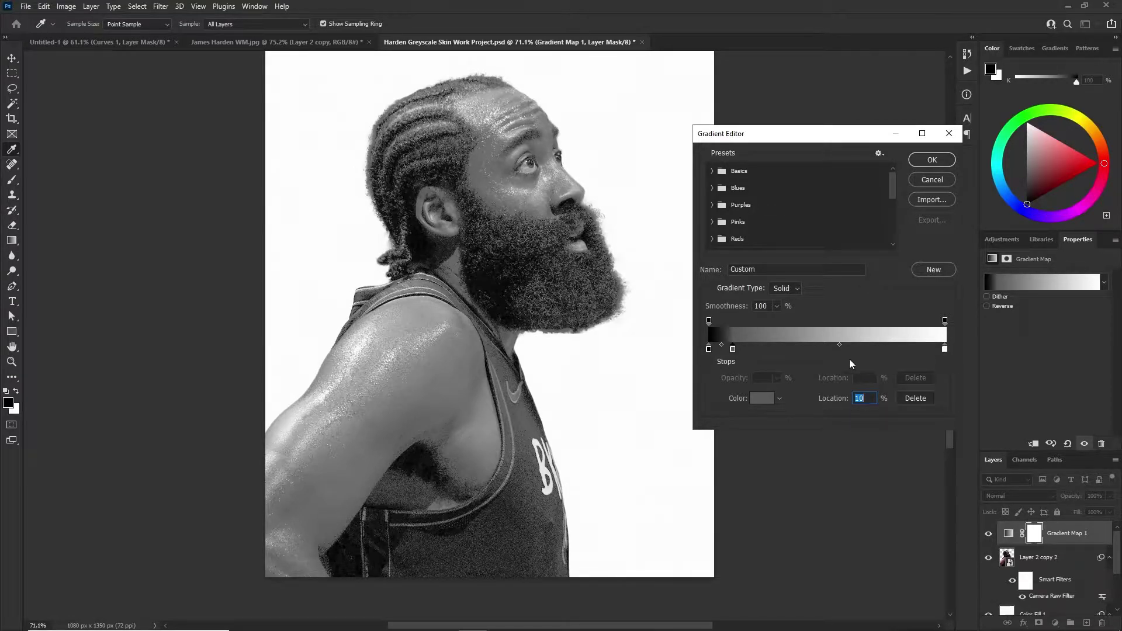
pyautogui.doubleClick(732, 350)
pyautogui.moveTo(823, 190); pyautogui.dragTo(791, 215)
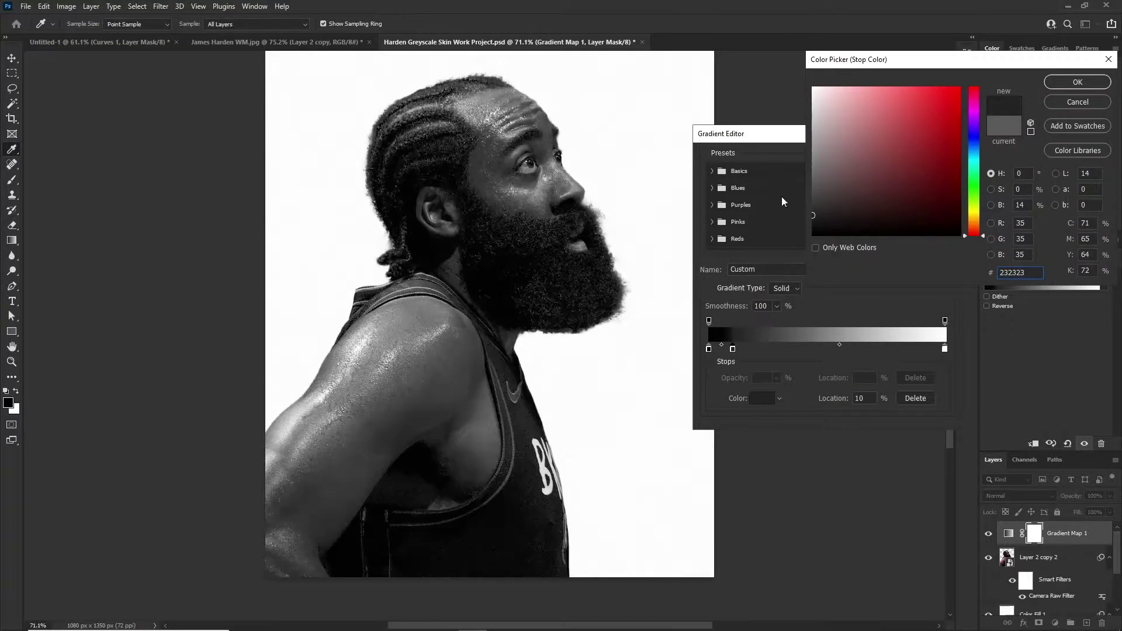
pyautogui.moveTo(866, 206); pyautogui.dragTo(813, 207)
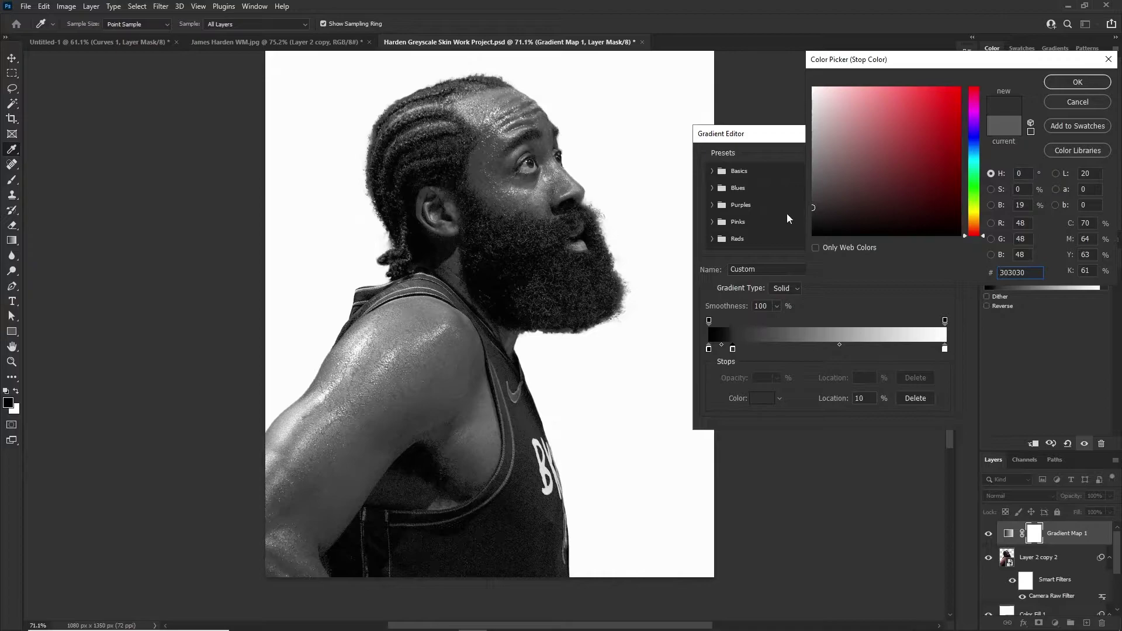
pyautogui.click(1070, 83)
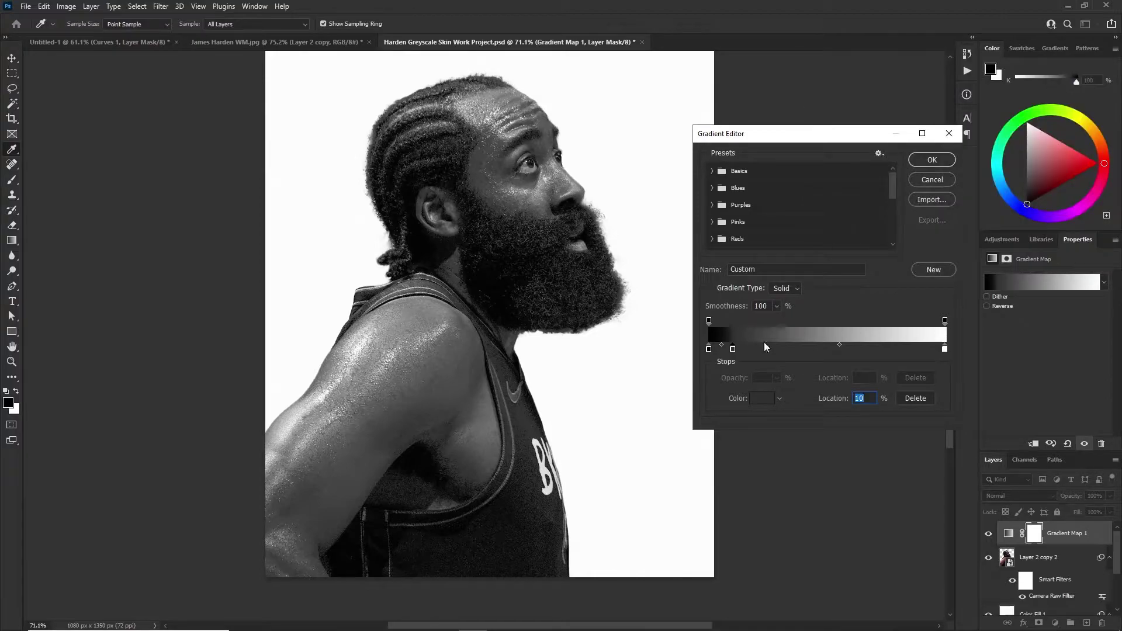
# Add another dark grey colour stop at 23% in the gradient
pyautogui.click(762, 349)
pyautogui.moveTo(815, 203)
pyautogui.mouseDown()
pyautogui.moveTo(797, 183)
pyautogui.moveTo(798, 200)
pyautogui.moveTo(818, 185)
pyautogui.moveTo(798, 200)
pyautogui.mouseUp()
pyautogui.click(1061, 81)
# Add a slightly lighter grey colour stop at 30% in the gradient
pyautogui.click(779, 349)
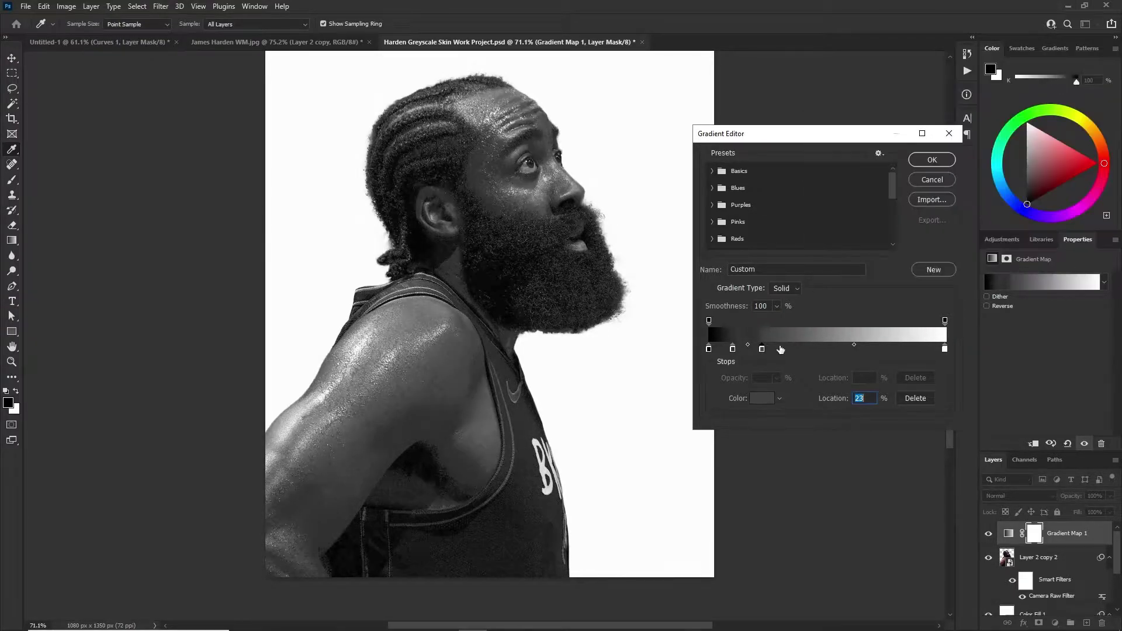
pyautogui.doubleClick(779, 349)
pyautogui.click(810, 189)
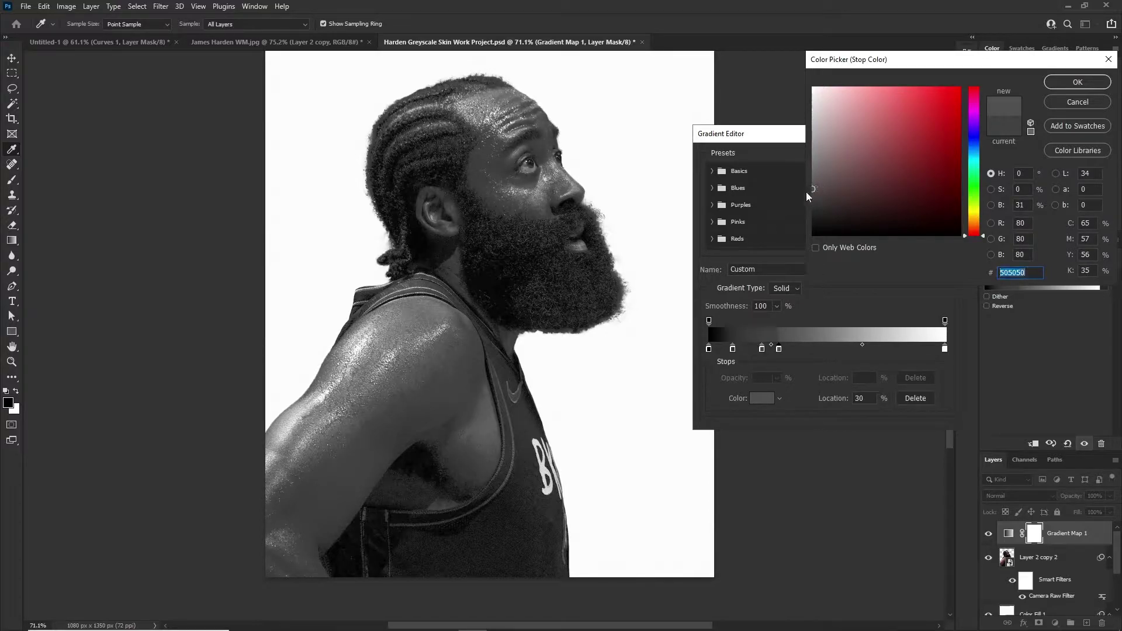
pyautogui.moveTo(815, 188); pyautogui.dragTo(798, 186)
pyautogui.click(1055, 85)
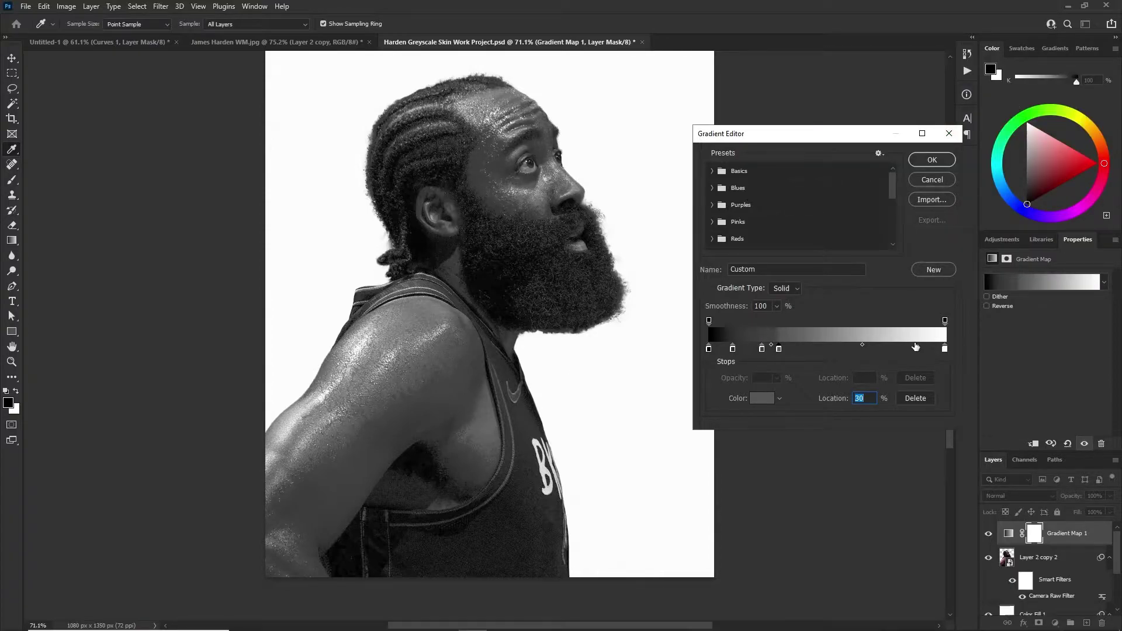
# Add a near-white colour stop at 89% in the gradient
pyautogui.click(920, 350)
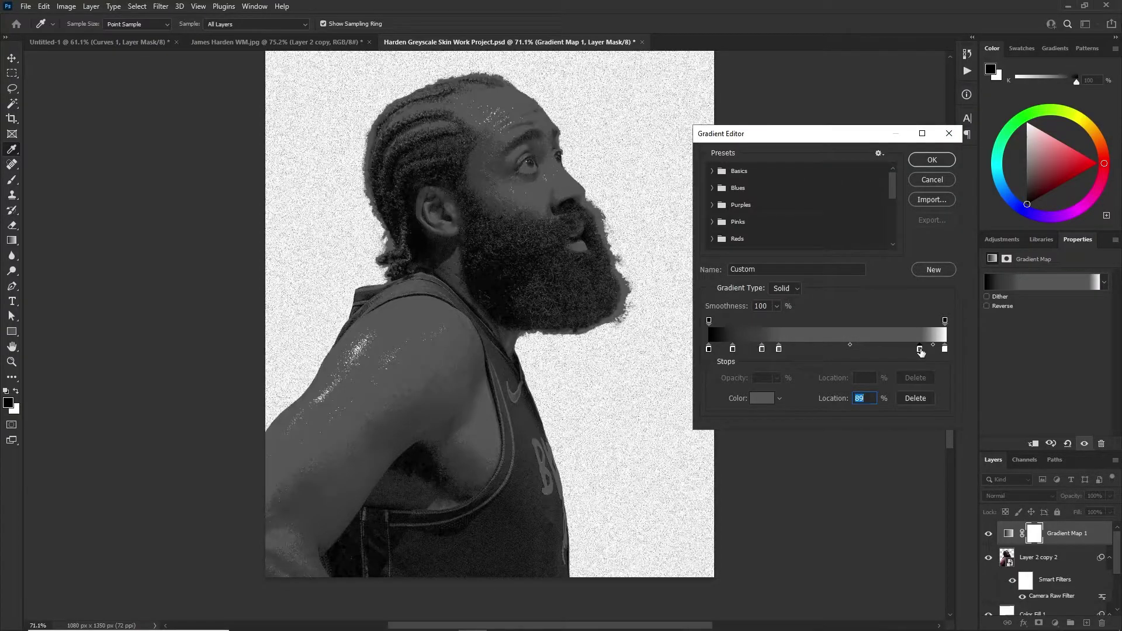
pyautogui.doubleClick(920, 351)
pyautogui.moveTo(843, 153)
pyautogui.mouseDown()
pyautogui.moveTo(763, 95)
pyautogui.moveTo(812, 108)
pyautogui.mouseUp()
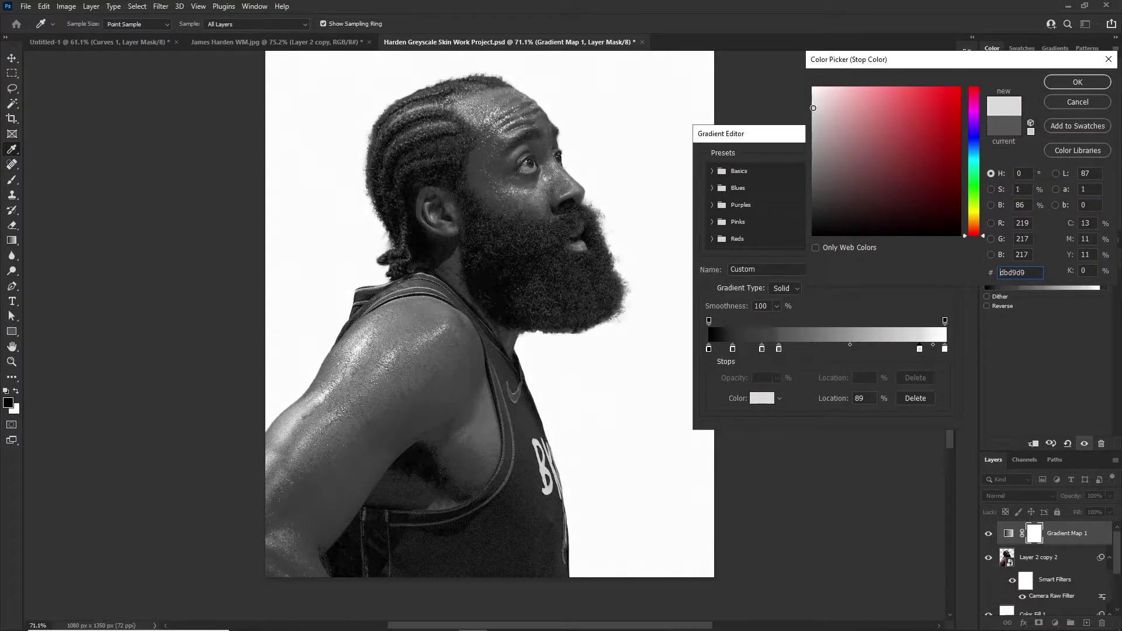
pyautogui.click(1065, 84)
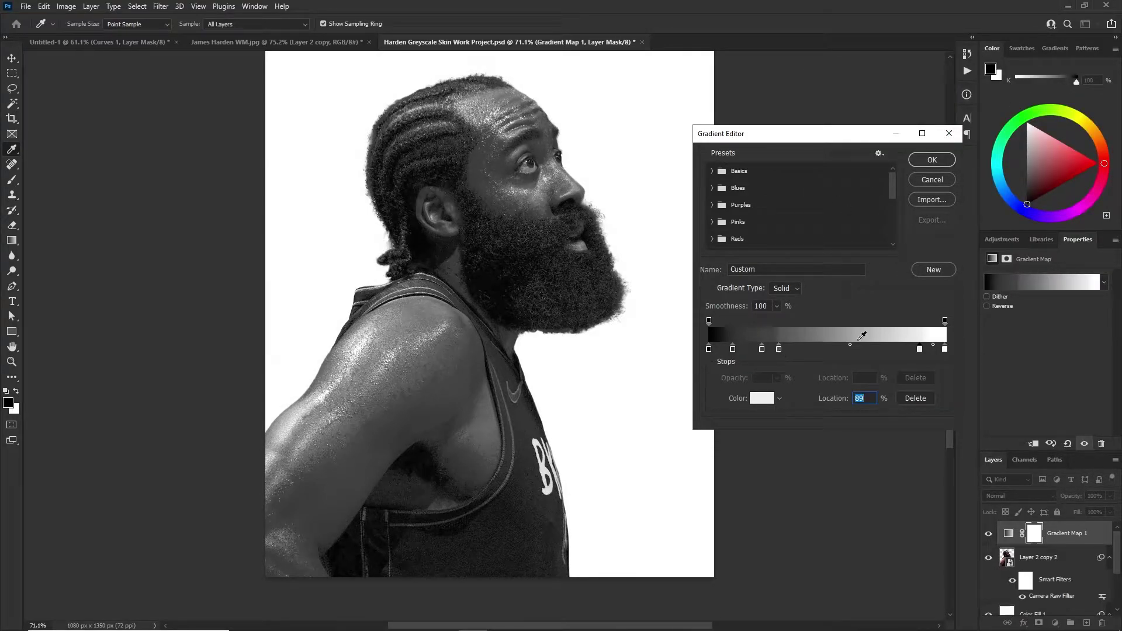
# Try different midpoints between the 30% grey stop and the 89% near-white stop, settling on 48%
pyautogui.moveTo(852, 346); pyautogui.dragTo(804, 345)
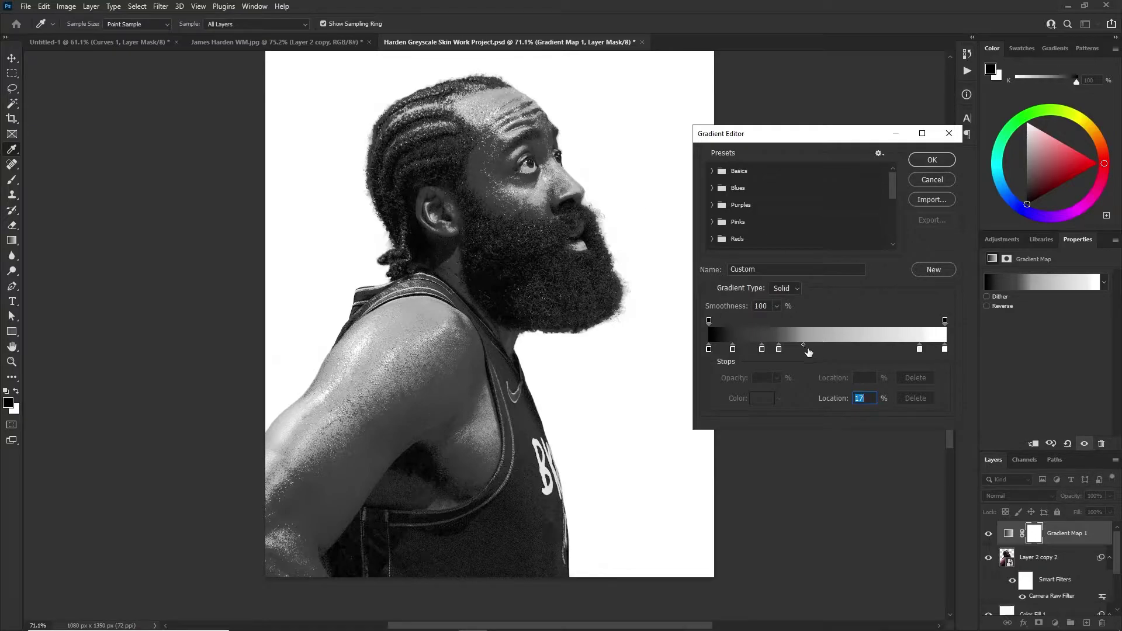
pyautogui.moveTo(805, 344)
pyautogui.mouseDown()
pyautogui.moveTo(864, 344)
pyautogui.moveTo(793, 341)
pyautogui.mouseUp()
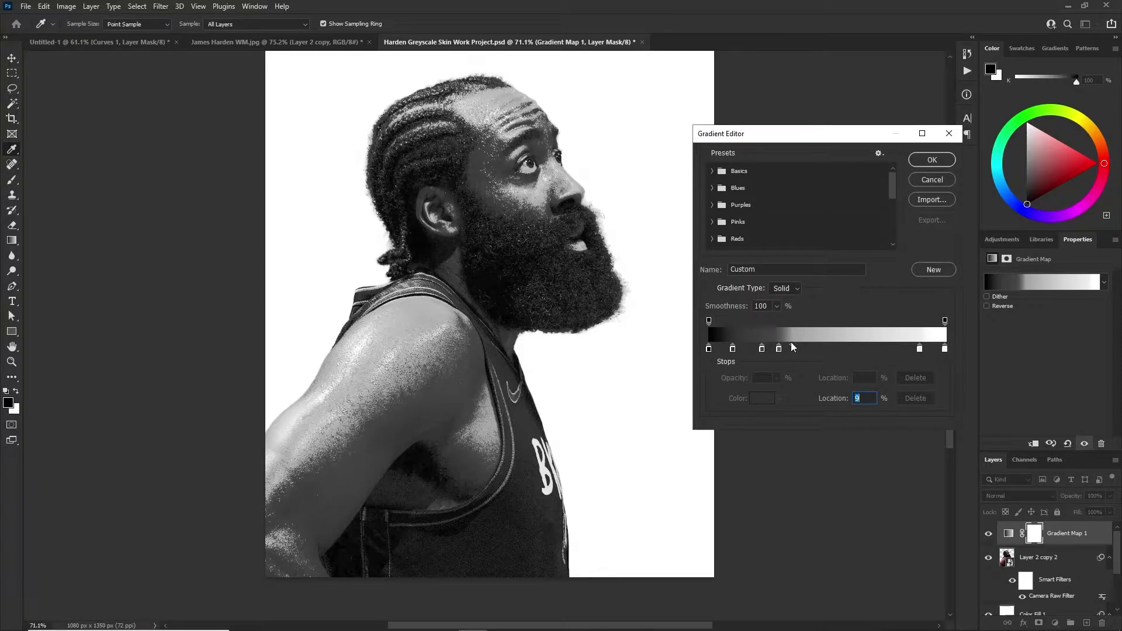
pyautogui.moveTo(790, 342); pyautogui.dragTo(830, 341)
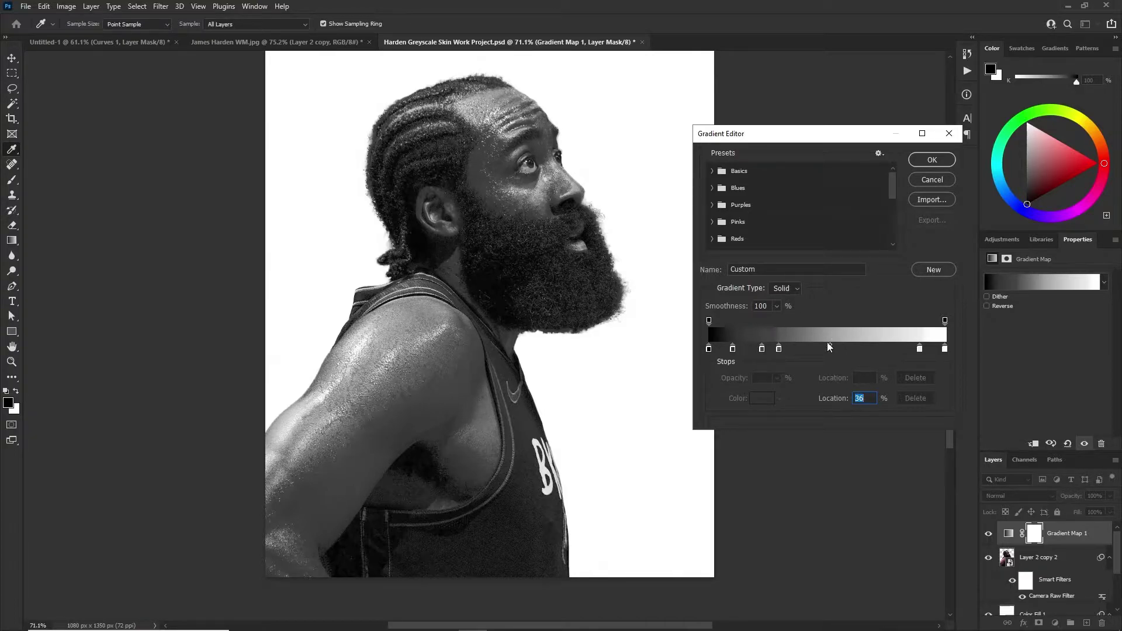
pyautogui.moveTo(831, 345); pyautogui.dragTo(908, 346)
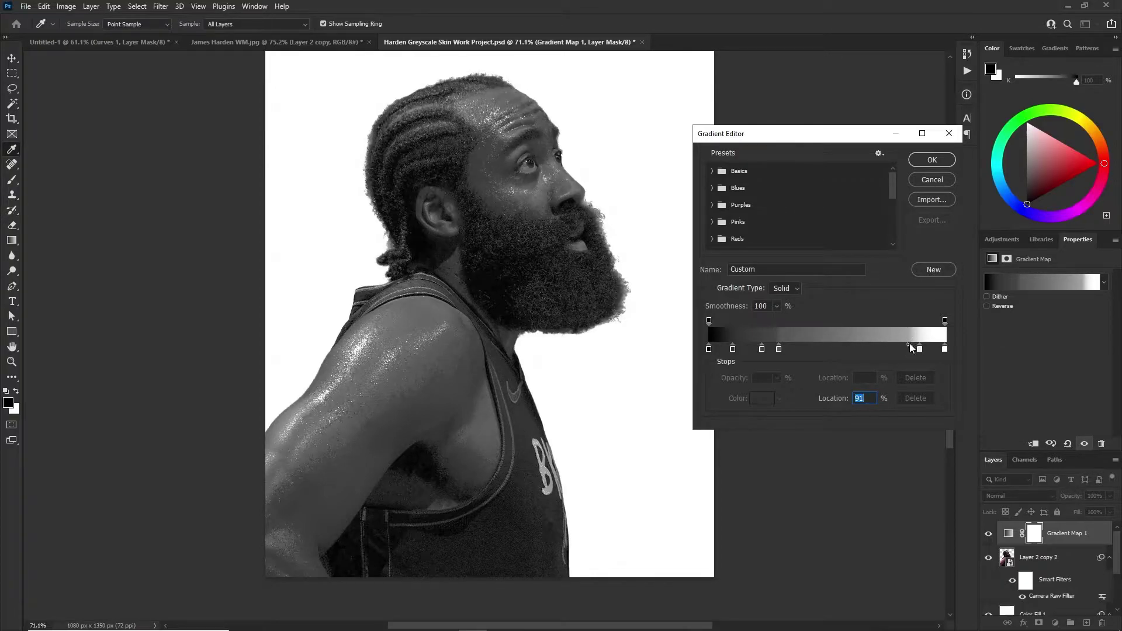
pyautogui.moveTo(908, 345); pyautogui.dragTo(847, 345)
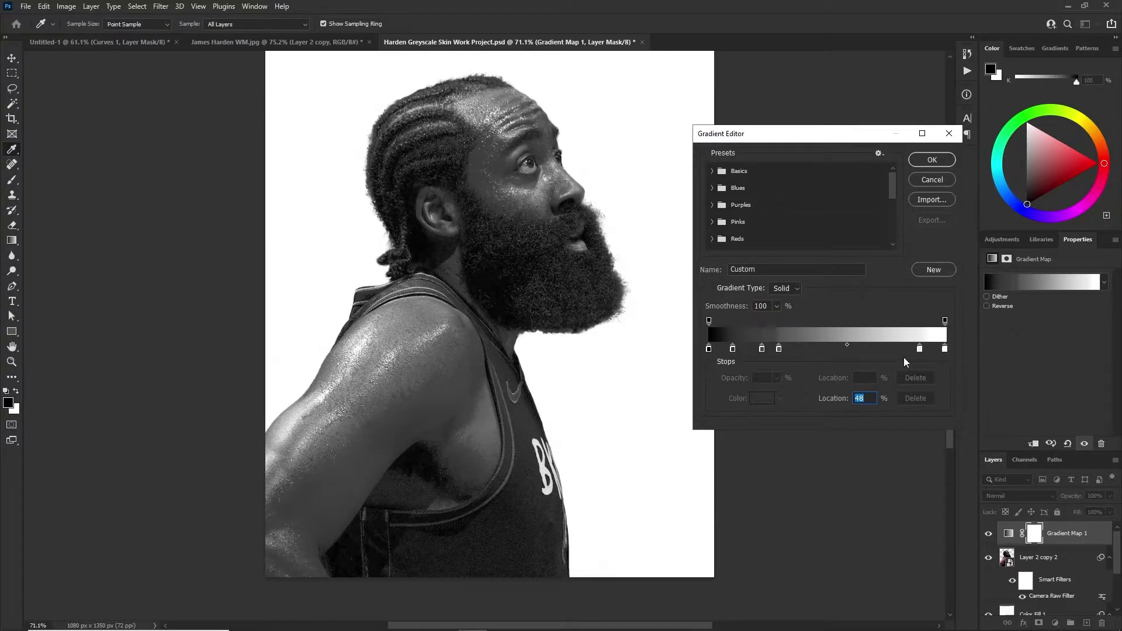
# Move the near-white stop to 75% and the 23% grey stop to 17%, keeping the next grey stop at about 30%
pyautogui.moveTo(778, 349); pyautogui.dragTo(803, 349)
pyautogui.moveTo(920, 349); pyautogui.dragTo(886, 349)
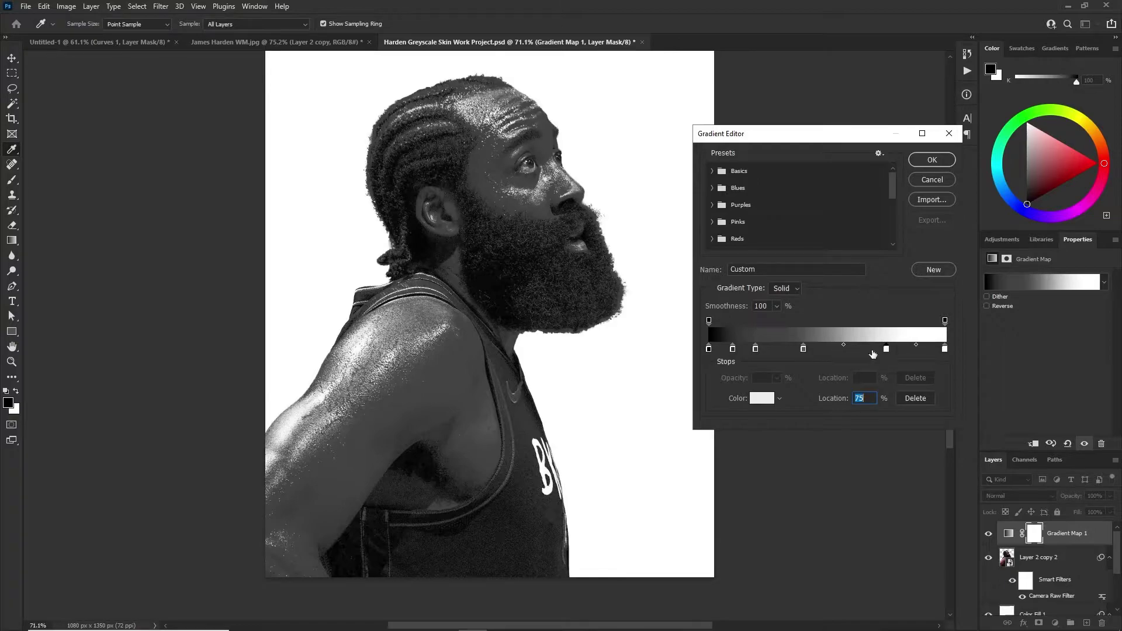
pyautogui.moveTo(804, 349); pyautogui.dragTo(750, 349)
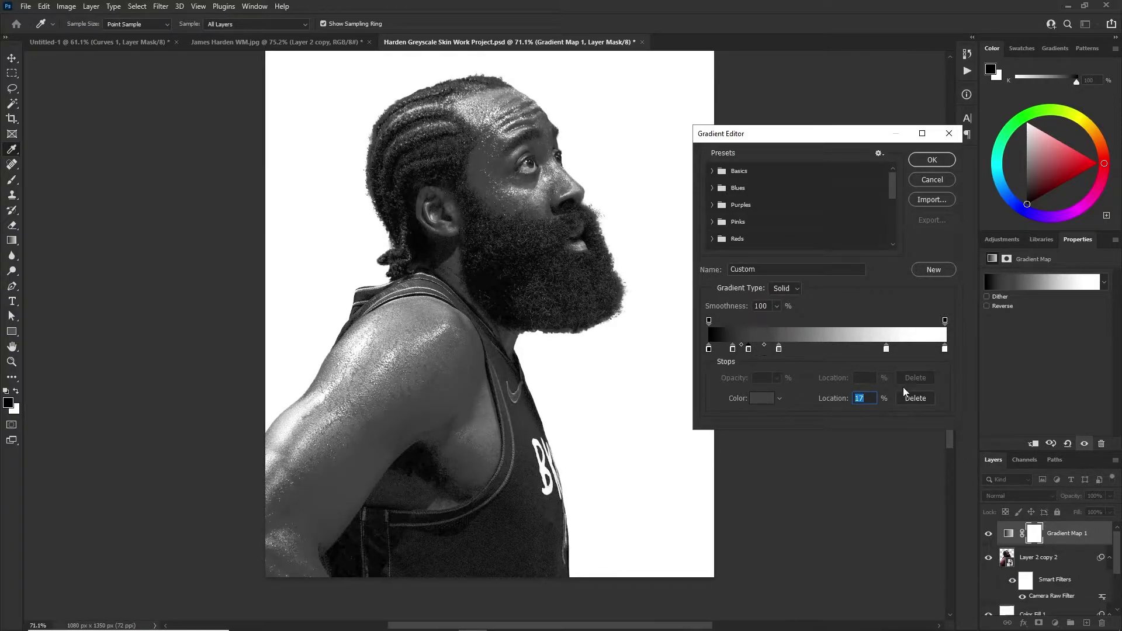
# Try removing the grey stop at 30% from the gradient and restore it
pyautogui.click(779, 349)
pyautogui.click(909, 396)
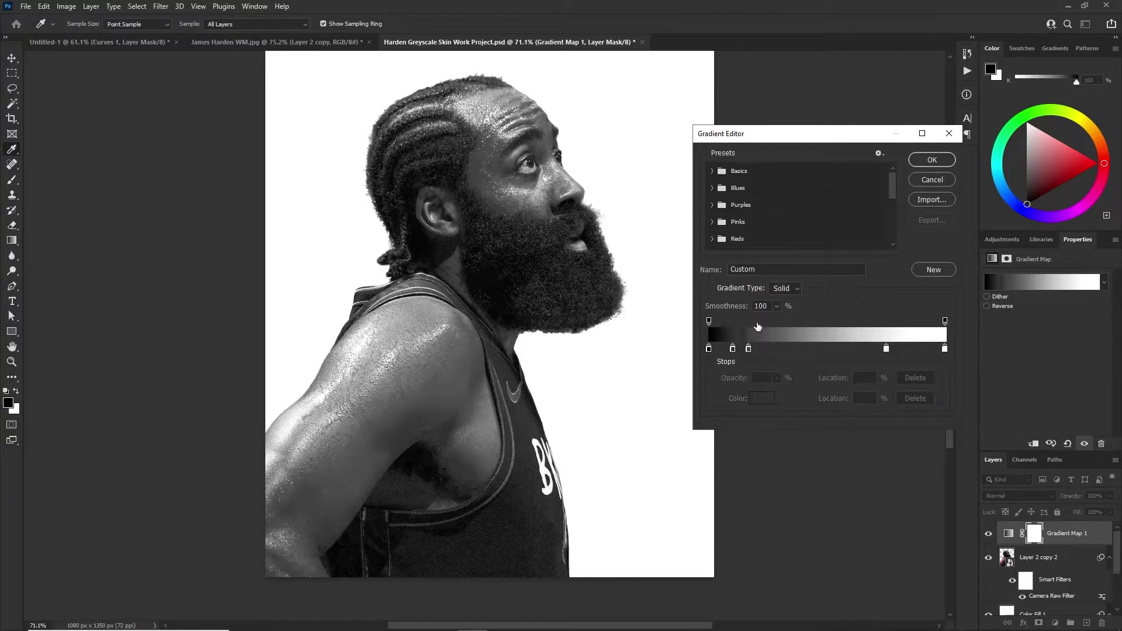
pyautogui.hotkey('ctrl', 'alt', 'z')
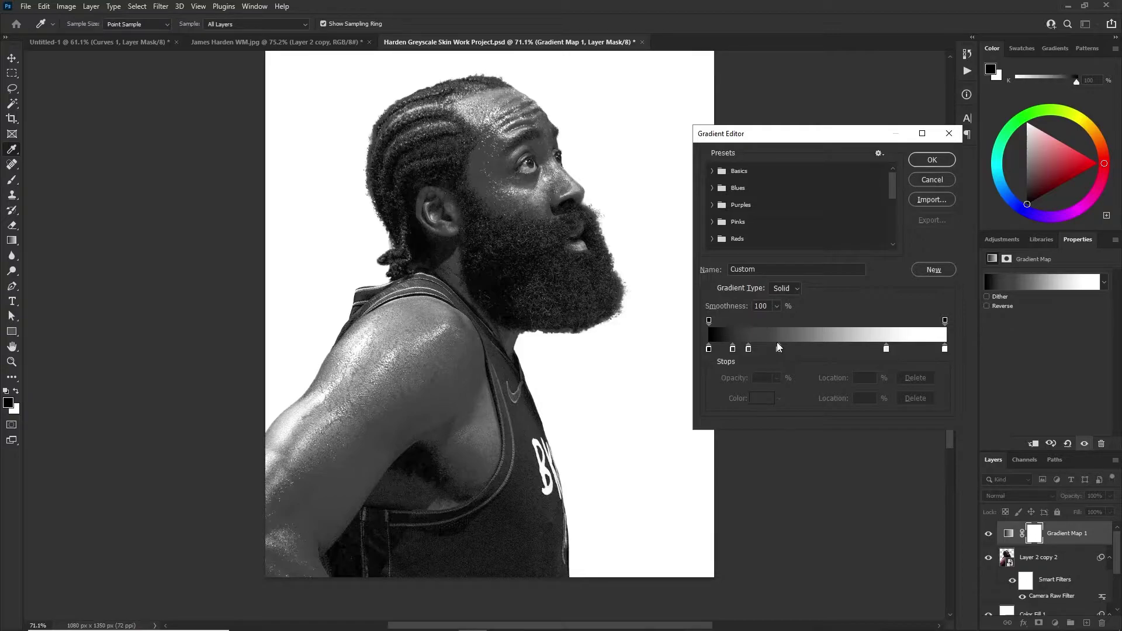
# Fine-tune the gradient's grey stops, moving the darkest grey one to 9%, and recolour the end stop to #fbfbfb
pyautogui.moveTo(778, 349); pyautogui.dragTo(731, 353)
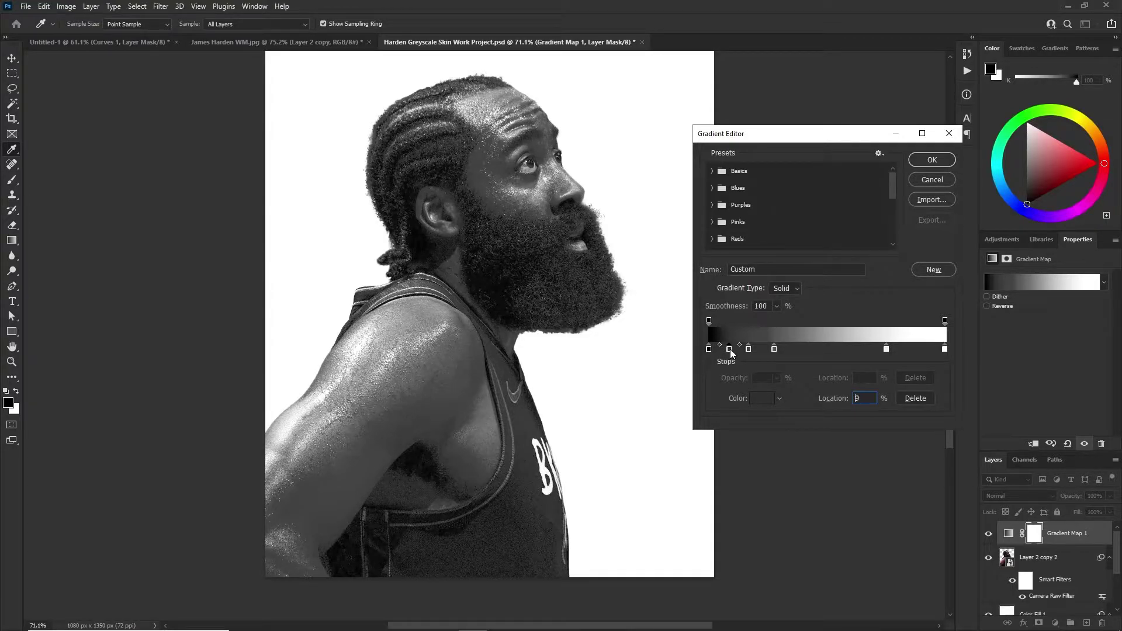
pyautogui.click(946, 349)
pyautogui.doubleClick(945, 350)
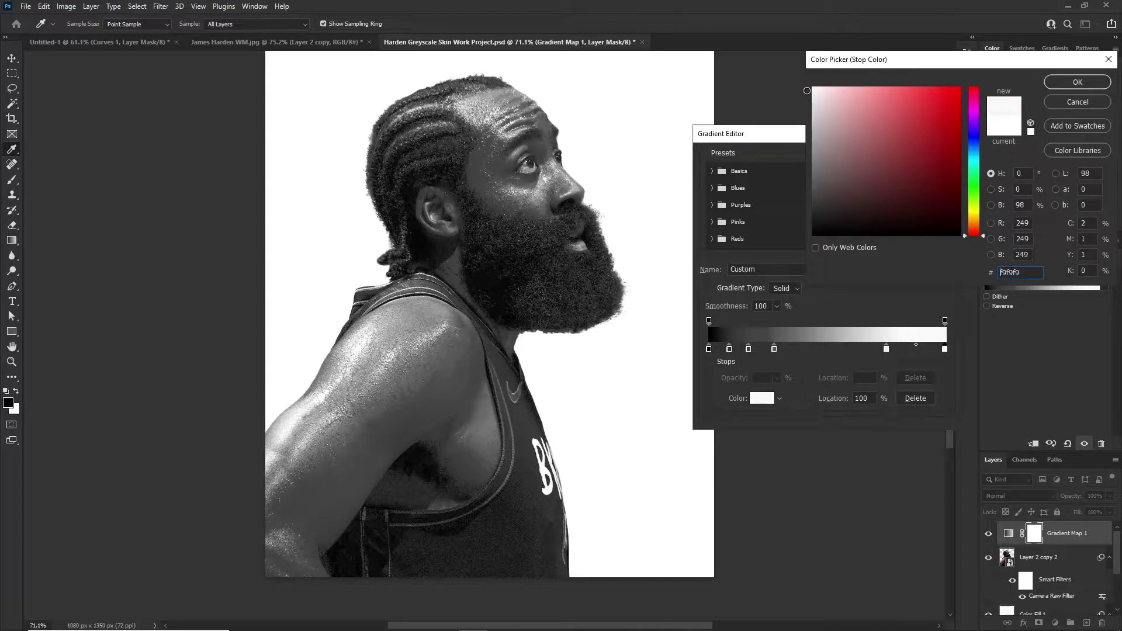
pyautogui.moveTo(801, 96); pyautogui.dragTo(802, 88)
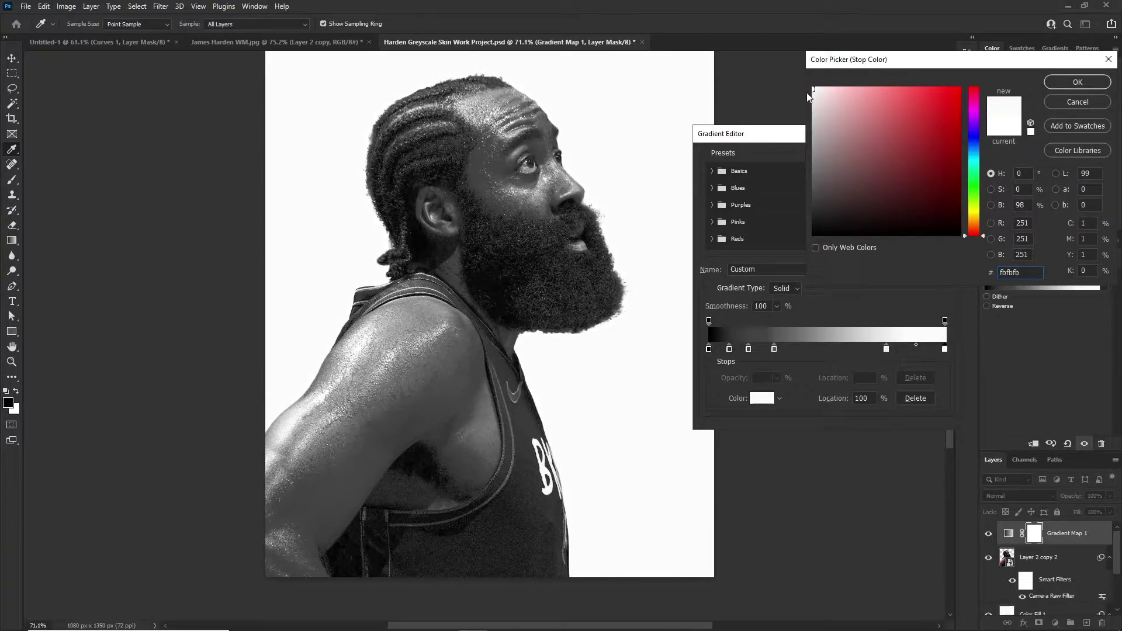
pyautogui.click(1076, 87)
pyautogui.moveTo(886, 350)
pyautogui.mouseDown()
pyautogui.moveTo(853, 345)
pyautogui.moveTo(880, 351)
pyautogui.mouseUp()
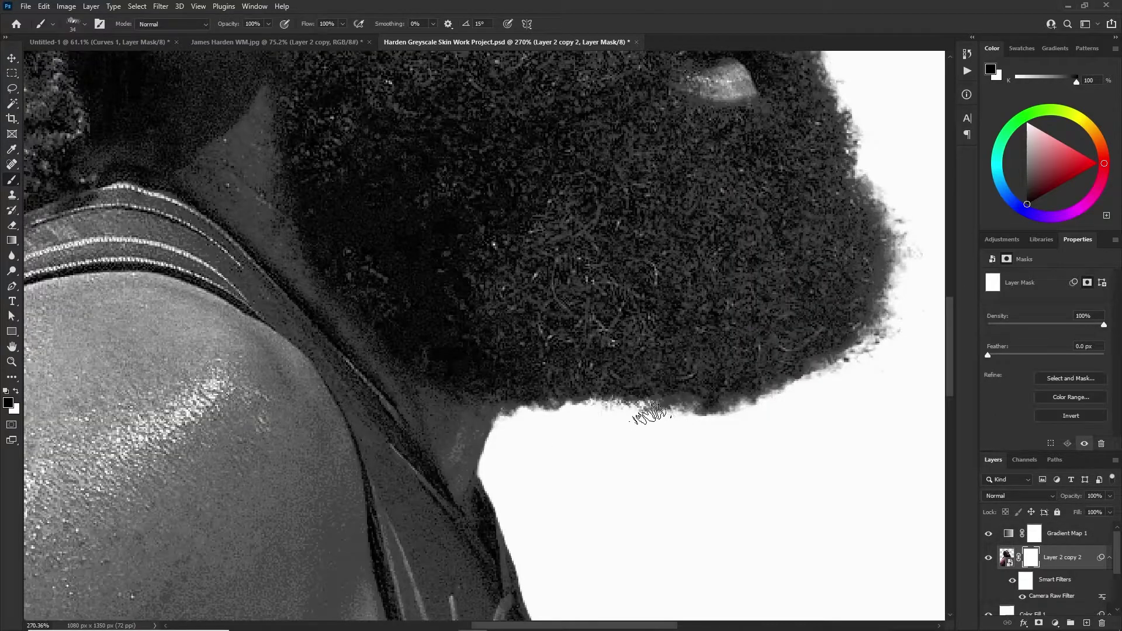
# Roughen the lower and front edges of the beard on Layer 2 copy 2's mask using the hair-texture brush
pyautogui.moveTo(626, 412)
pyautogui.mouseDown()
pyautogui.moveTo(713, 409)
pyautogui.moveTo(657, 423)
pyautogui.moveTo(544, 412)
pyautogui.mouseUp()
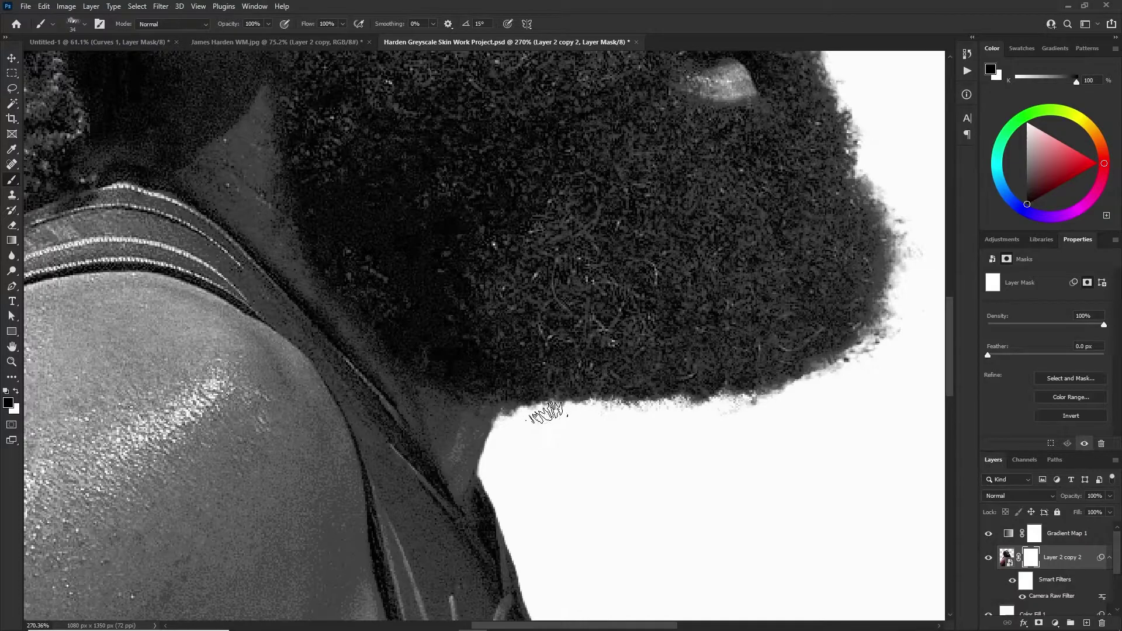
pyautogui.moveTo(858, 356)
pyautogui.mouseDown()
pyautogui.moveTo(881, 318)
pyautogui.moveTo(900, 198)
pyautogui.moveTo(874, 187)
pyautogui.mouseUp()
# Rotate the hair brush to -63° and mask the edge of the hair at the back of the head and neck
pyautogui.scroll(-10, 908, 168)
pyautogui.scroll(4, 567, 194)
pyautogui.scroll(8, 572, 227)
pyautogui.rightClick(570, 283)
pyautogui.moveTo(616, 310)
pyautogui.mouseDown()
pyautogui.moveTo(585, 423)
pyautogui.moveTo(628, 493)
pyautogui.moveTo(629, 463)
pyautogui.moveTo(654, 443)
pyautogui.moveTo(644, 394)
pyautogui.mouseUp()
pyautogui.click(501, 331)
pyautogui.scroll(-3, 598, 485)
pyautogui.moveTo(603, 511); pyautogui.dragTo(626, 466)
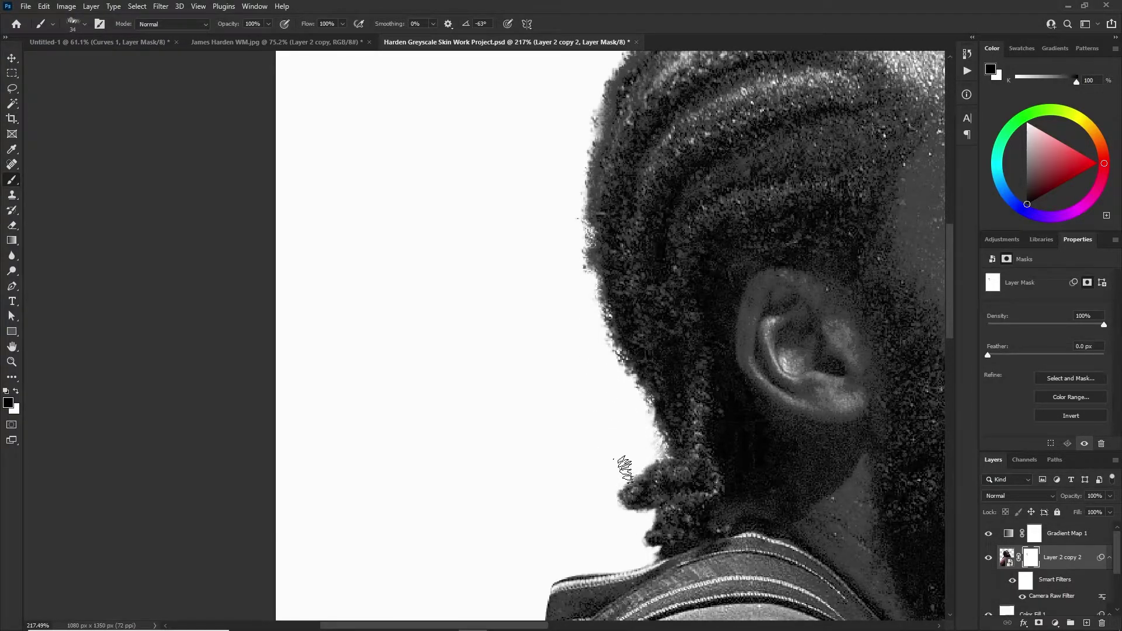
# Rotate the hair brush to 167° and mask the hair edge along the top of the head
pyautogui.scroll(-3, 620, 491)
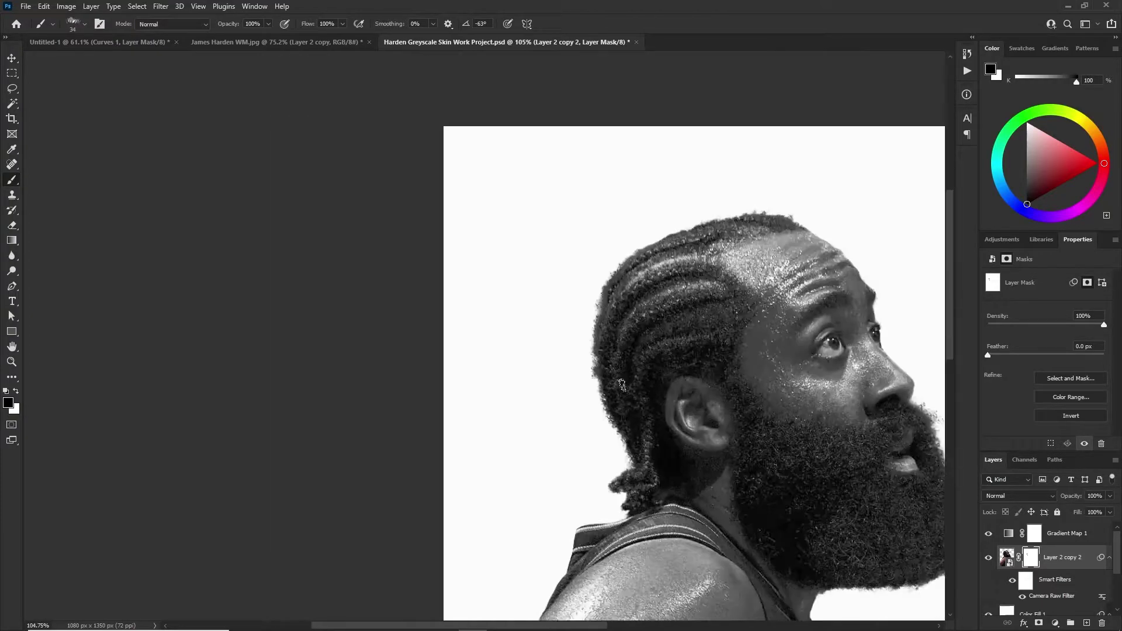
pyautogui.scroll(5, 797, 256)
pyautogui.rightClick(714, 313)
pyautogui.moveTo(756, 349)
pyautogui.mouseDown()
pyautogui.moveTo(727, 334)
pyautogui.moveTo(608, 327)
pyautogui.mouseUp()
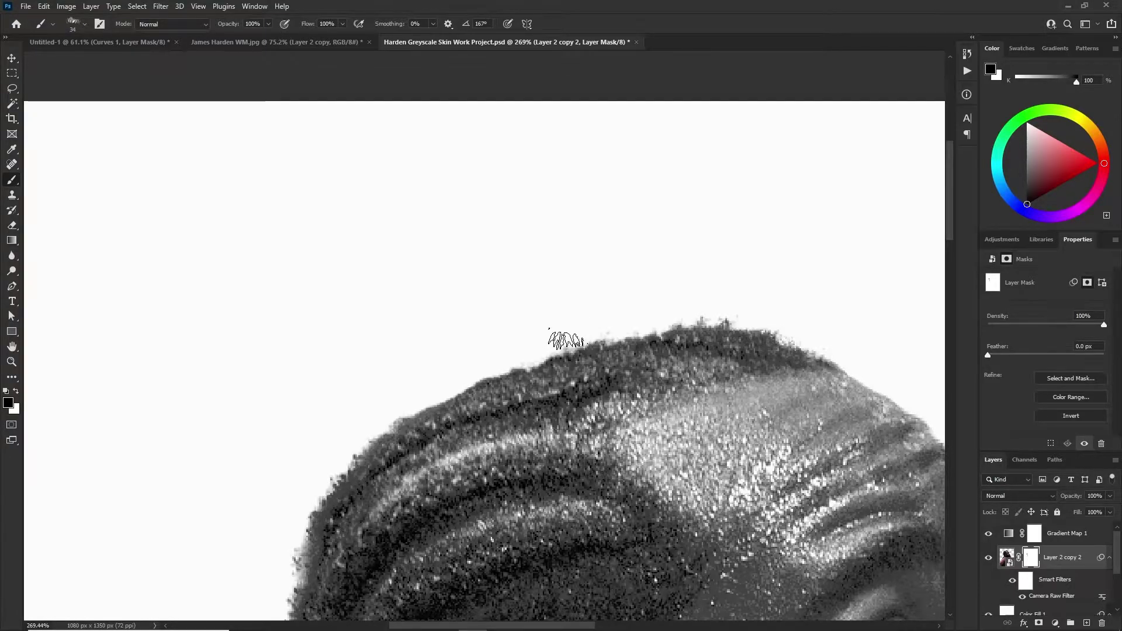
# Rotate the hair brush to -110° and mask the hair edge along the upper back of the head
pyautogui.scroll(-4, 388, 418)
pyautogui.scroll(-3, 362, 460)
pyautogui.scroll(4, 344, 444)
pyautogui.rightClick(322, 435)
pyautogui.moveTo(335, 448)
pyautogui.mouseDown()
pyautogui.moveTo(338, 474)
pyautogui.moveTo(374, 336)
pyautogui.moveTo(389, 322)
pyautogui.mouseUp()
pyautogui.click(291, 450)
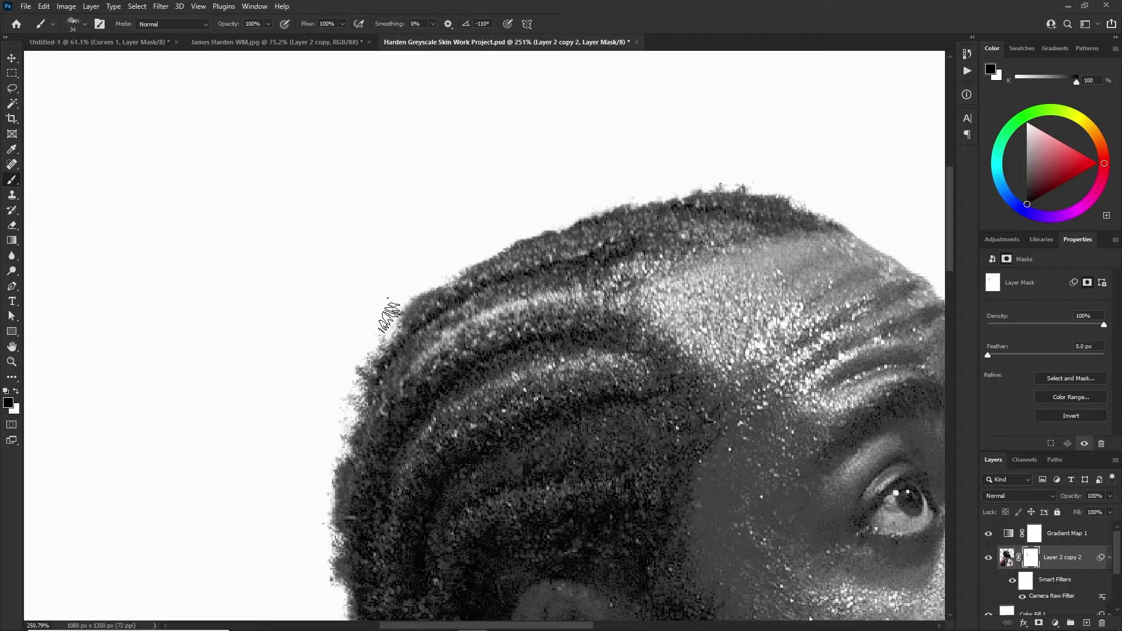
# Set the hair brush angle to -150° and finish the edge work by switching to the Move tool
pyautogui.scroll(-6, 363, 397)
pyautogui.scroll(-3, 374, 403)
pyautogui.scroll(7, 479, 403)
pyautogui.rightClick(104, 381)
pyautogui.moveTo(125, 419); pyautogui.dragTo(118, 412)
pyautogui.press('Return')
pyautogui.scroll(-5, 119, 410)
pyautogui.press('v')
# Reopen the gradient of Gradient Map 1 to check its stops against the portrait, and accept it
pyautogui.scroll(3, 200, 375)
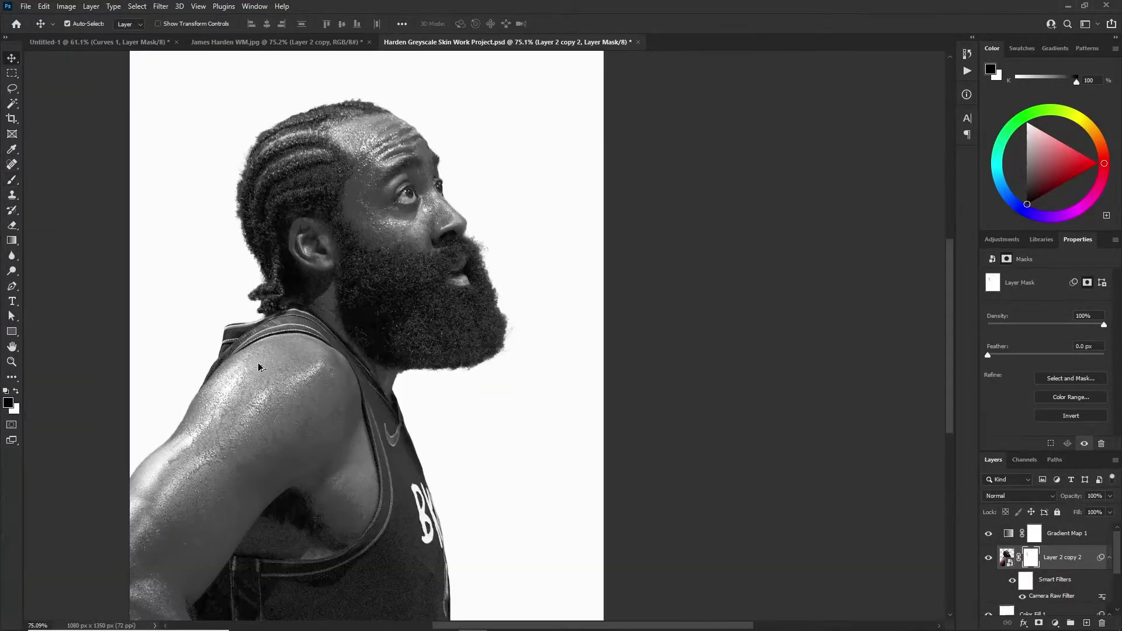
pyautogui.scroll(-4, 286, 368)
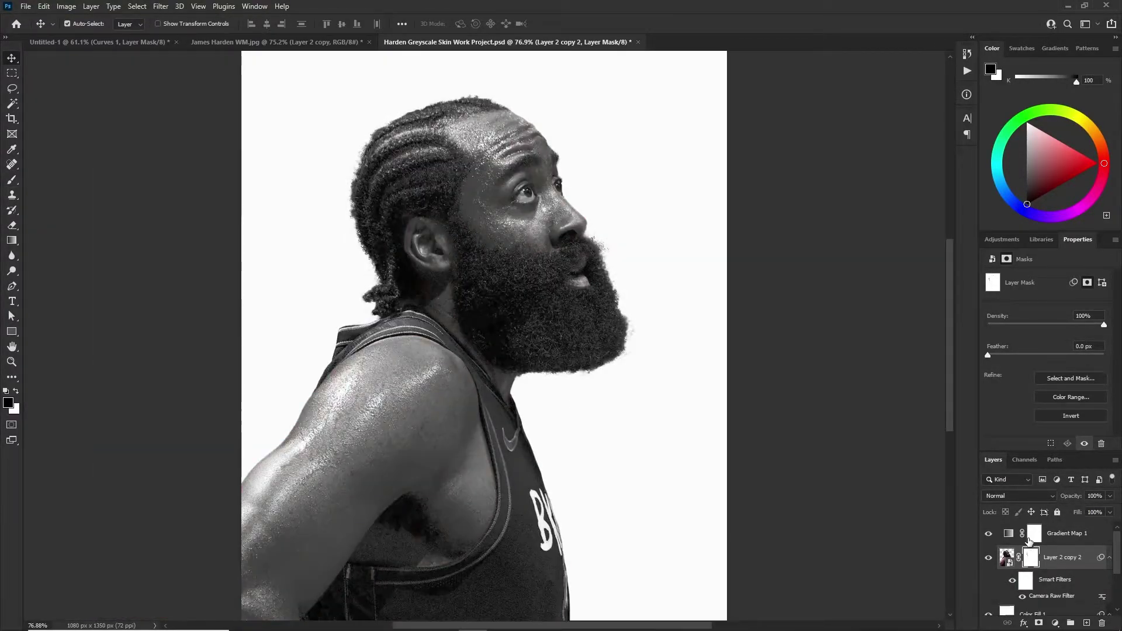
pyautogui.scroll(3, 329, 281)
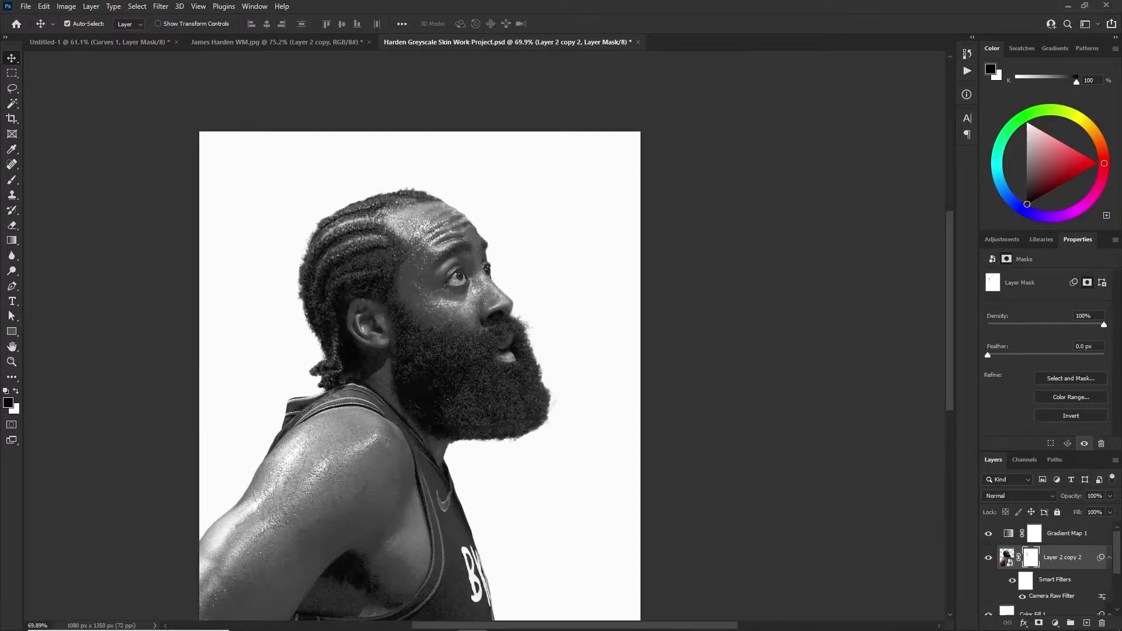
pyautogui.click(1078, 533)
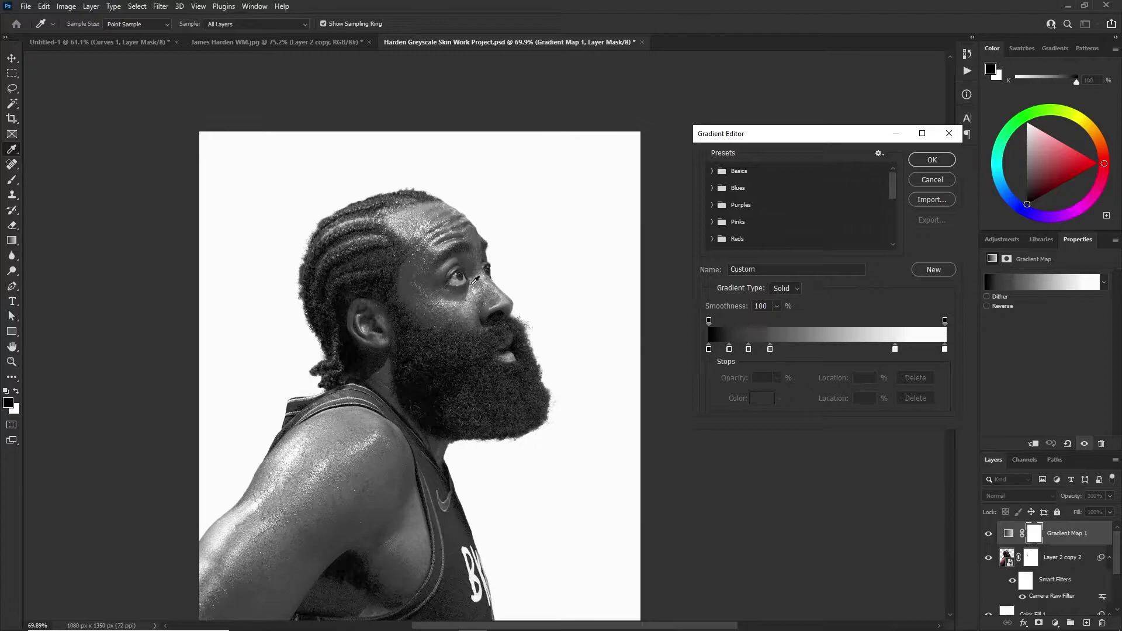
pyautogui.scroll(-1, 393, 313)
pyautogui.scroll(-1, 369, 345)
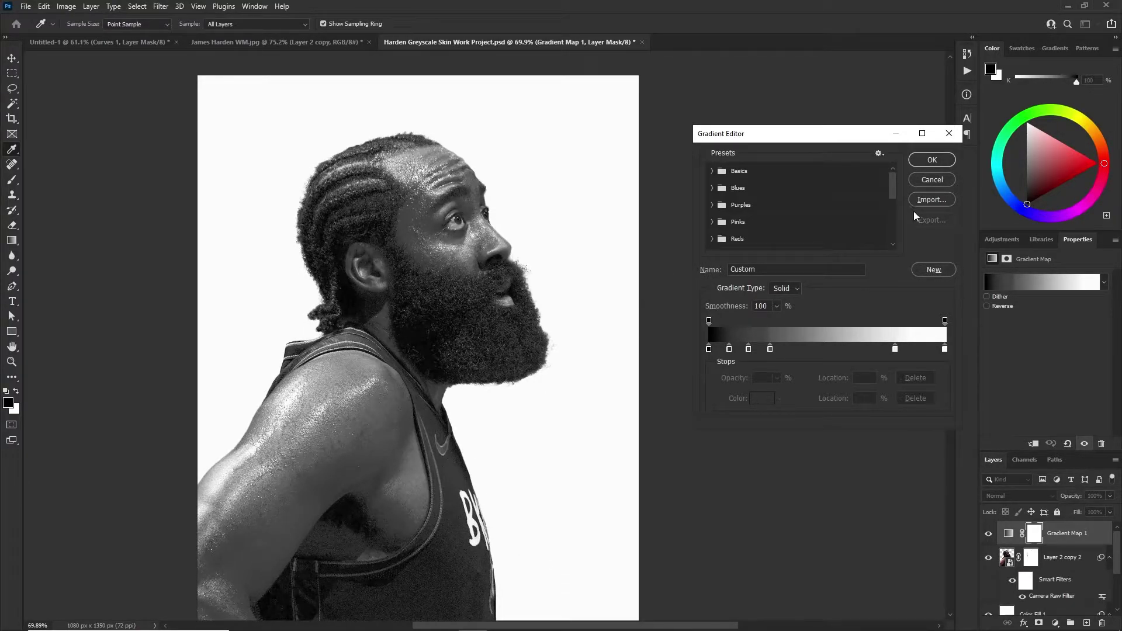
pyautogui.click(929, 160)
# Compare the portrait and jersey with Gradient Map 1 hidden and shown, leaving it visible
pyautogui.press('v')
pyautogui.hotkey('ctrl', '0')
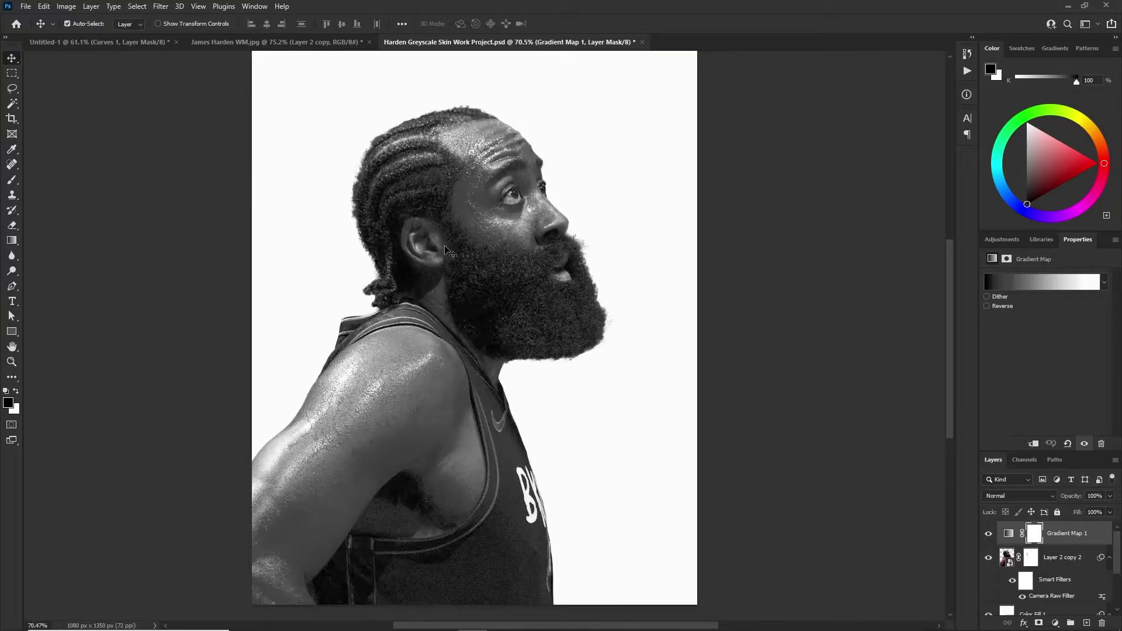
pyautogui.click(988, 534)
pyautogui.click(988, 534)
pyautogui.scroll(-1, 491, 470)
pyautogui.click(987, 533)
pyautogui.click(988, 532)
pyautogui.click(988, 533)
pyautogui.click(988, 533)
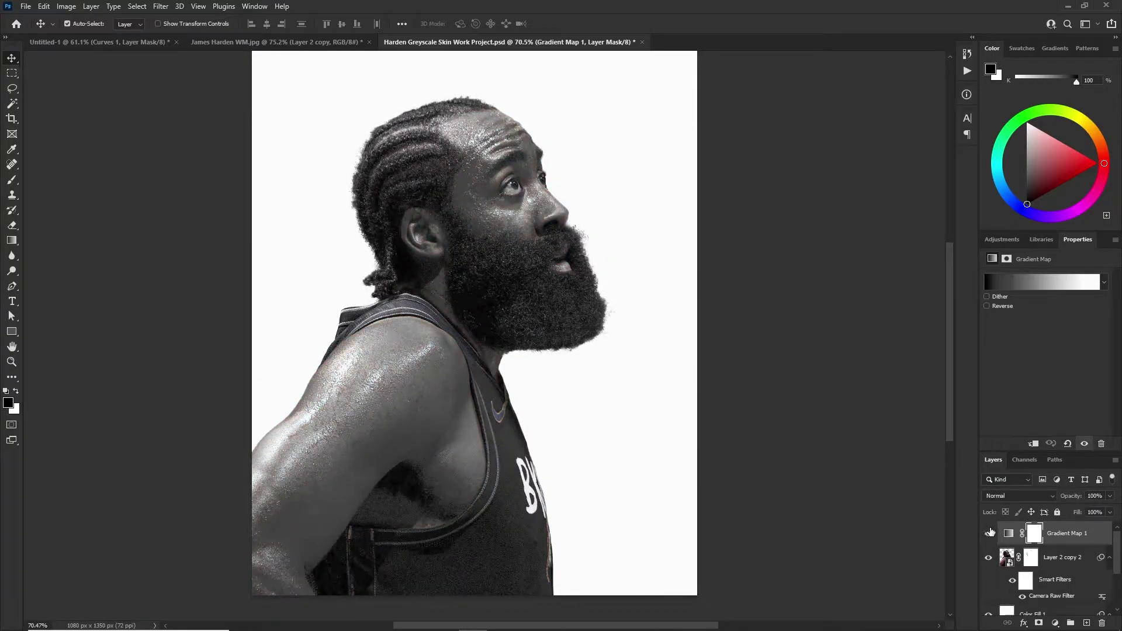
pyautogui.click(987, 532)
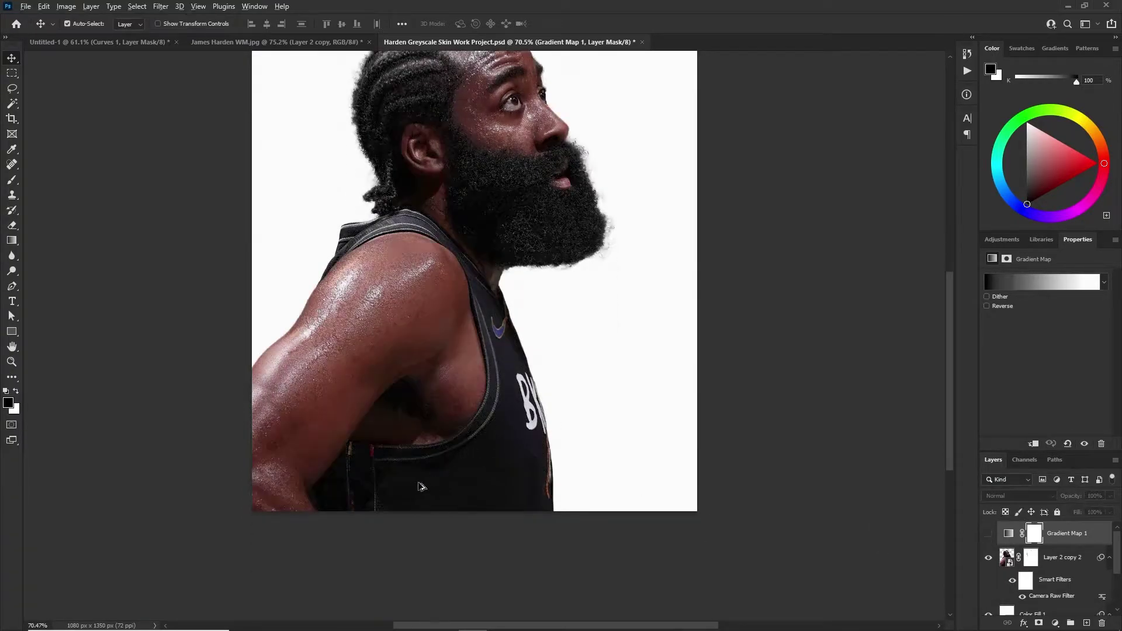
pyautogui.scroll(5, 412, 483)
pyautogui.click(987, 533)
pyautogui.click(988, 533)
pyautogui.scroll(-2, 307, 299)
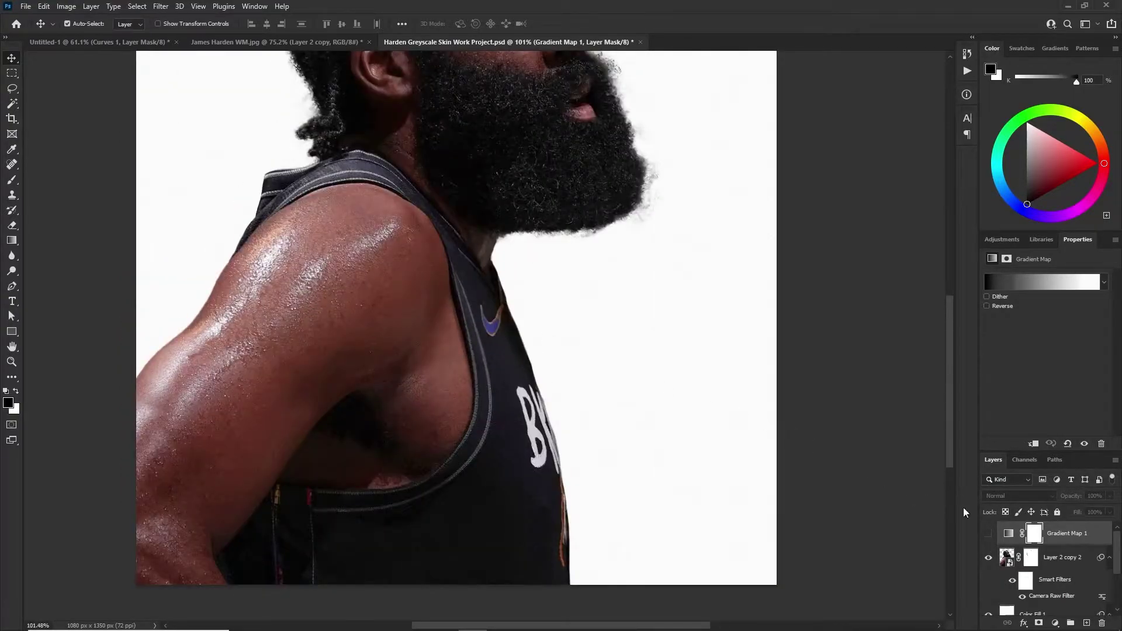
pyautogui.click(988, 533)
pyautogui.click(988, 532)
pyautogui.click(987, 533)
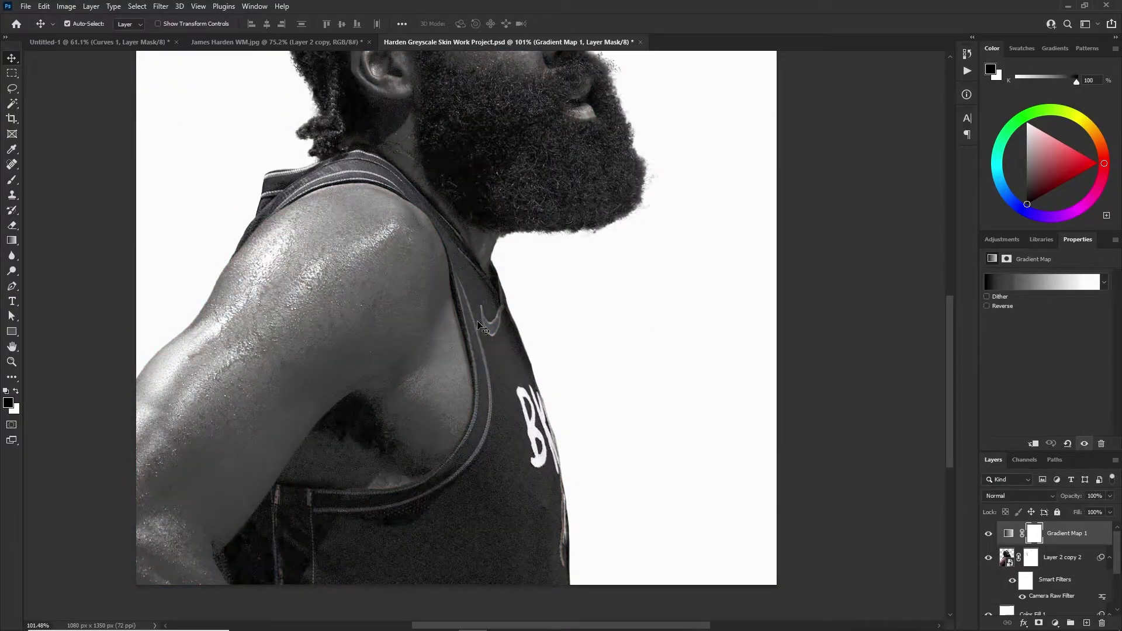
pyautogui.click(987, 533)
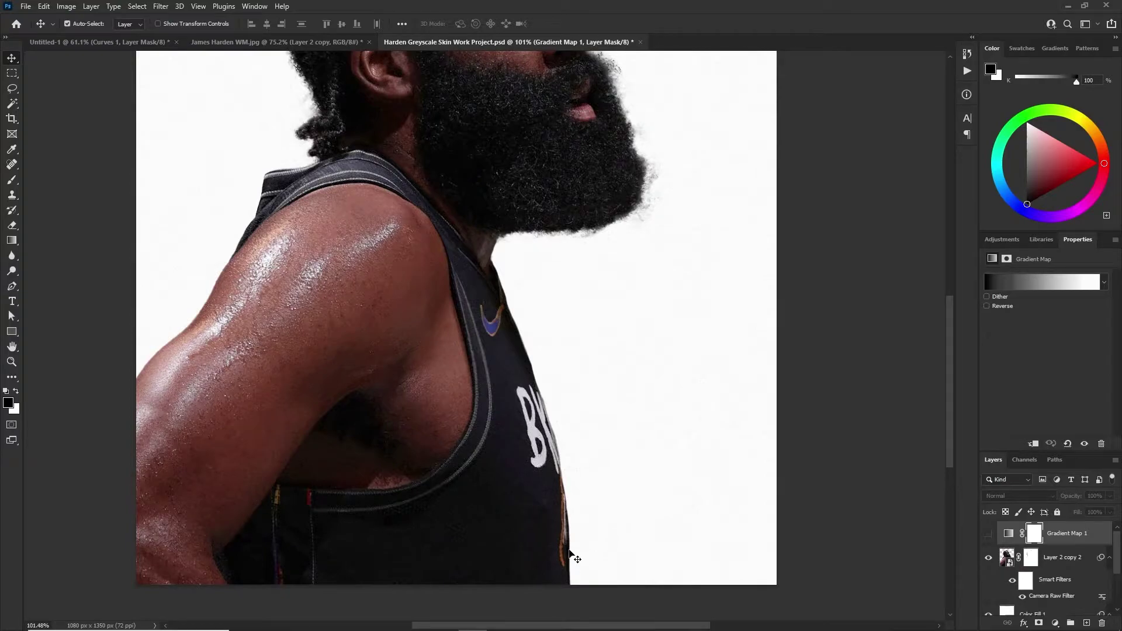
pyautogui.click(988, 533)
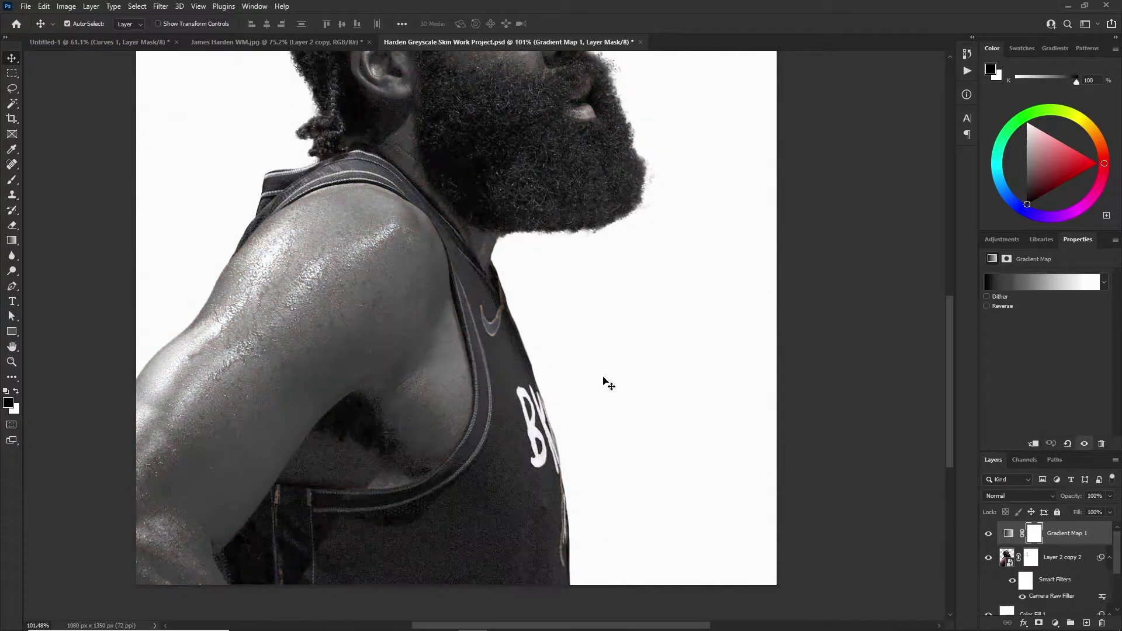
# Choose the Hard Round brush from the General Brushes set, check its settings and collapse the brush panel
pyautogui.press('b')
pyautogui.click(95, 24)
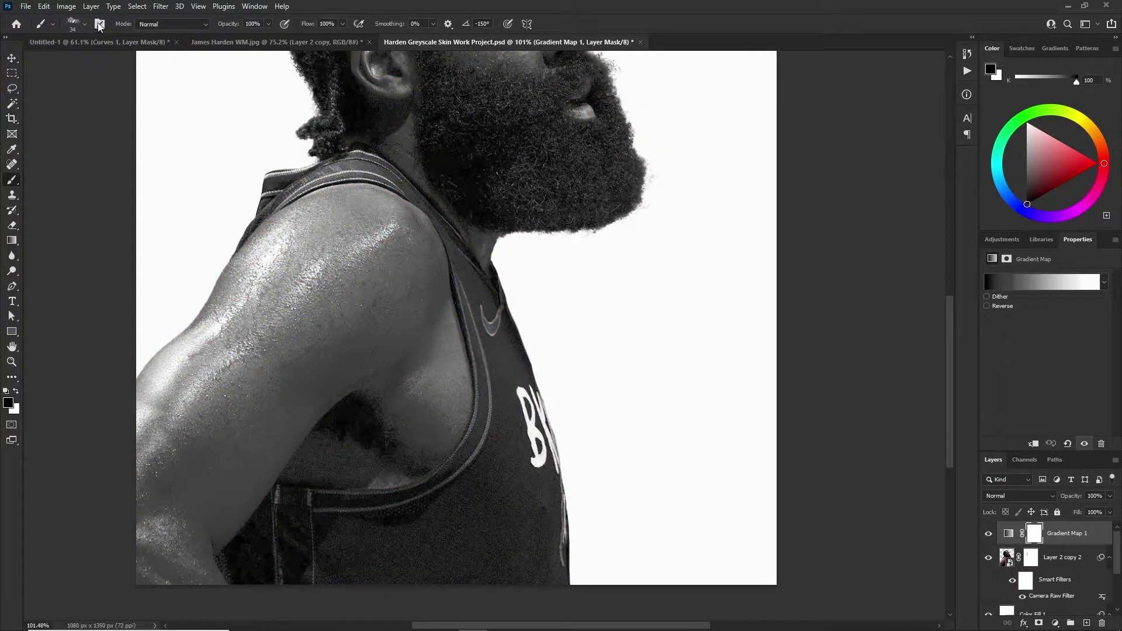
pyautogui.click(704, 177)
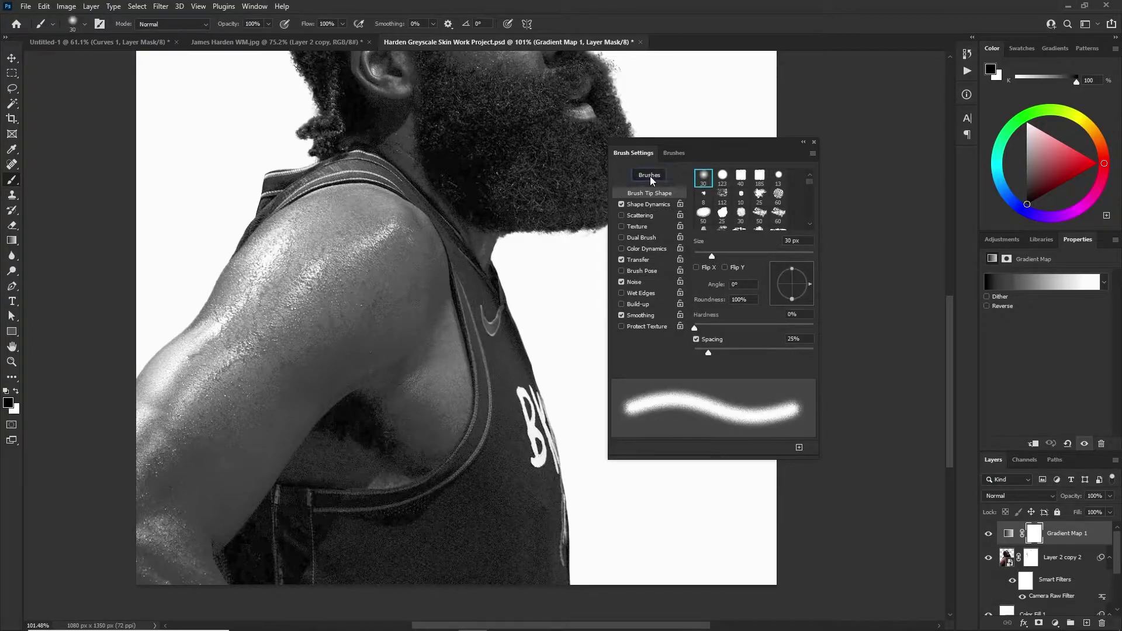
pyautogui.click(649, 175)
pyautogui.scroll(10, 815, 295)
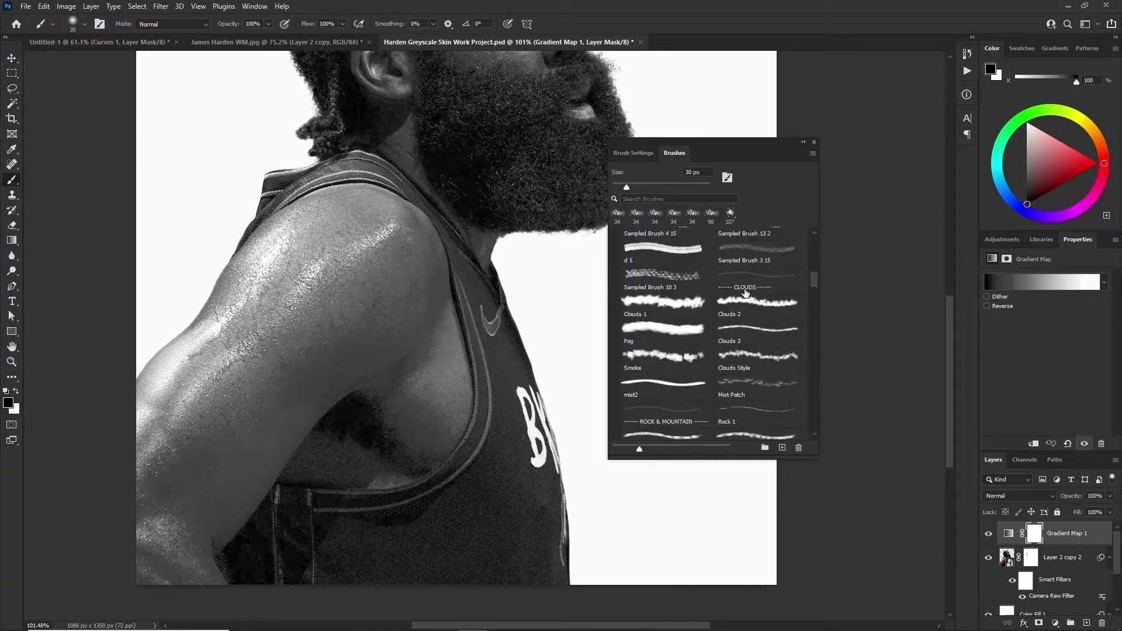
pyautogui.scroll(6, 659, 279)
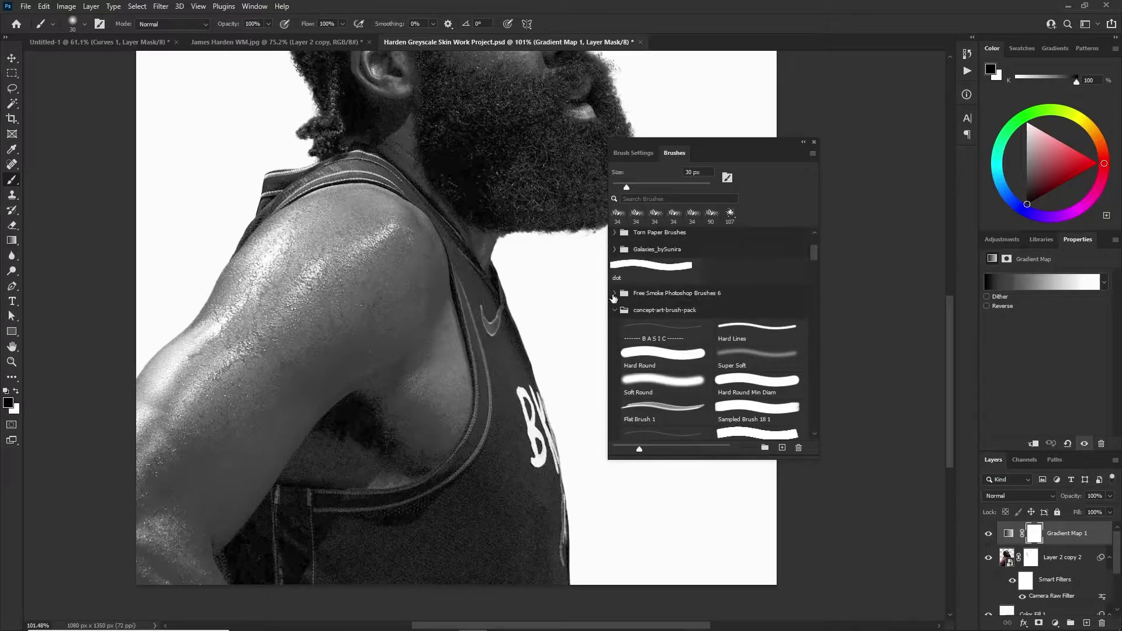
pyautogui.click(614, 311)
pyautogui.moveTo(812, 274); pyautogui.dragTo(819, 232)
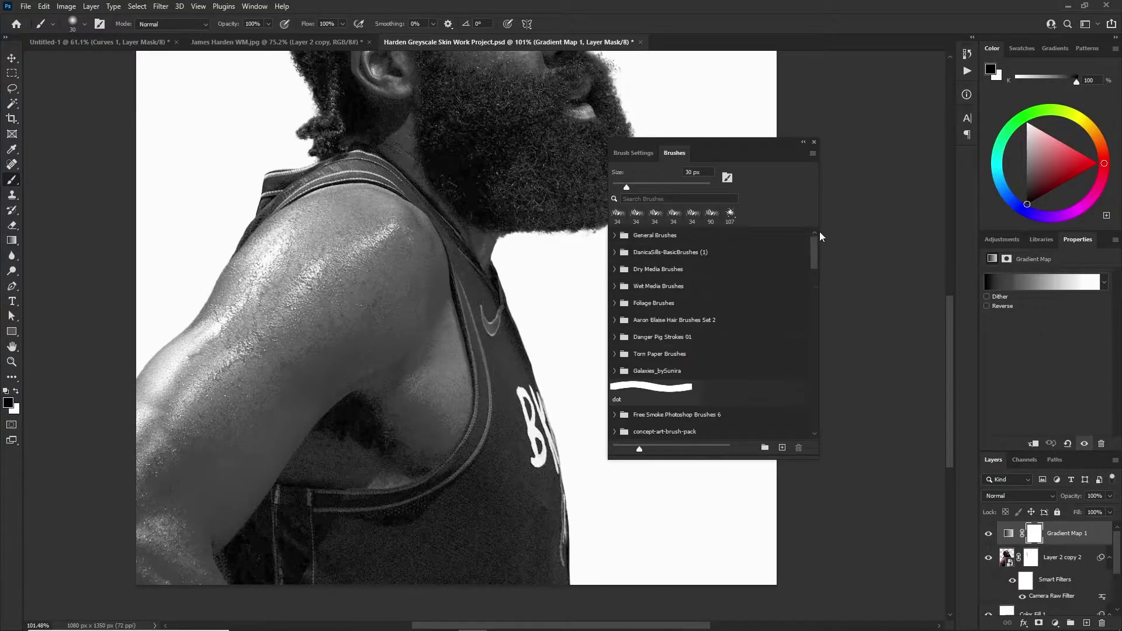
pyautogui.click(615, 236)
pyautogui.click(746, 266)
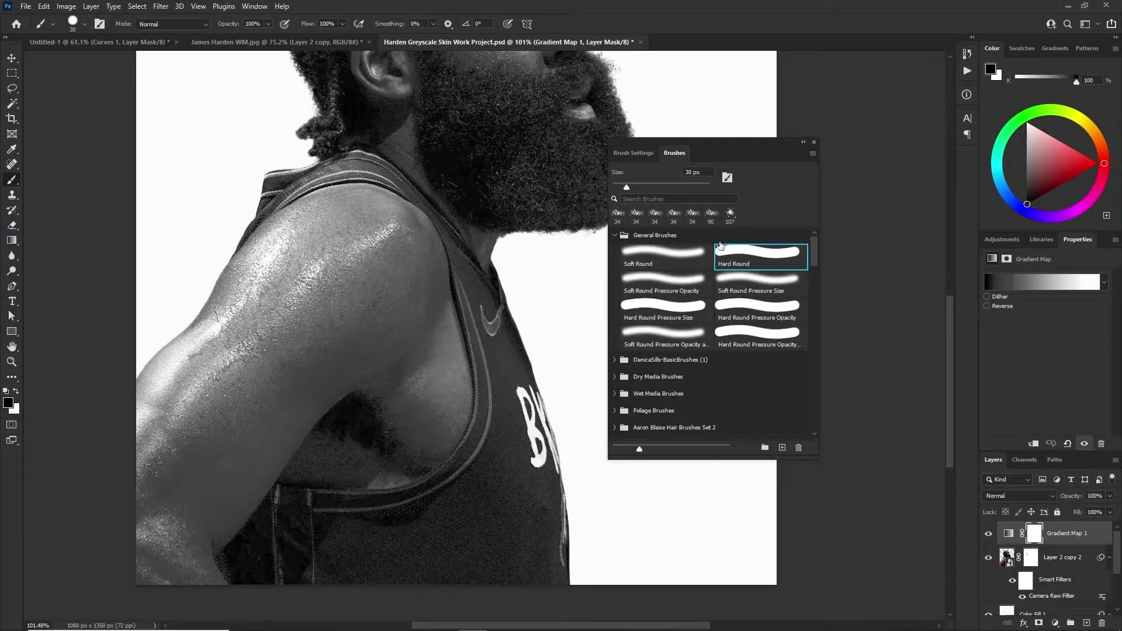
pyautogui.click(633, 153)
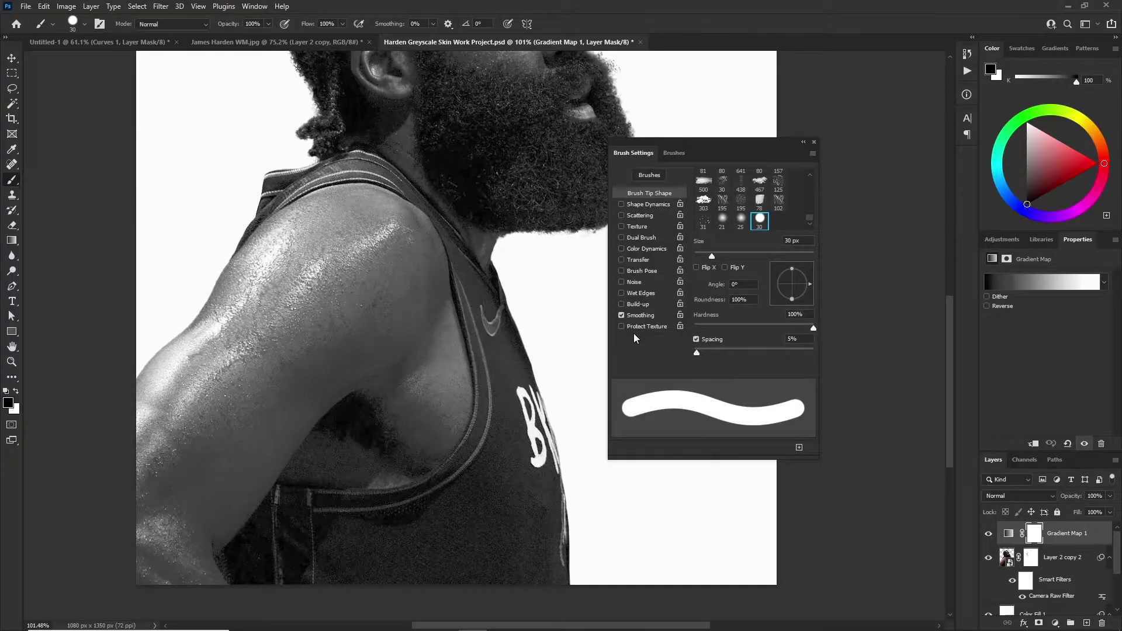
pyautogui.click(802, 142)
# Shrink the hard brush and select Gradient Map 1's layer mask for painting
pyautogui.keyDown('alt'); pyautogui.rightClick(382, 167); pyautogui.keyUp('alt')
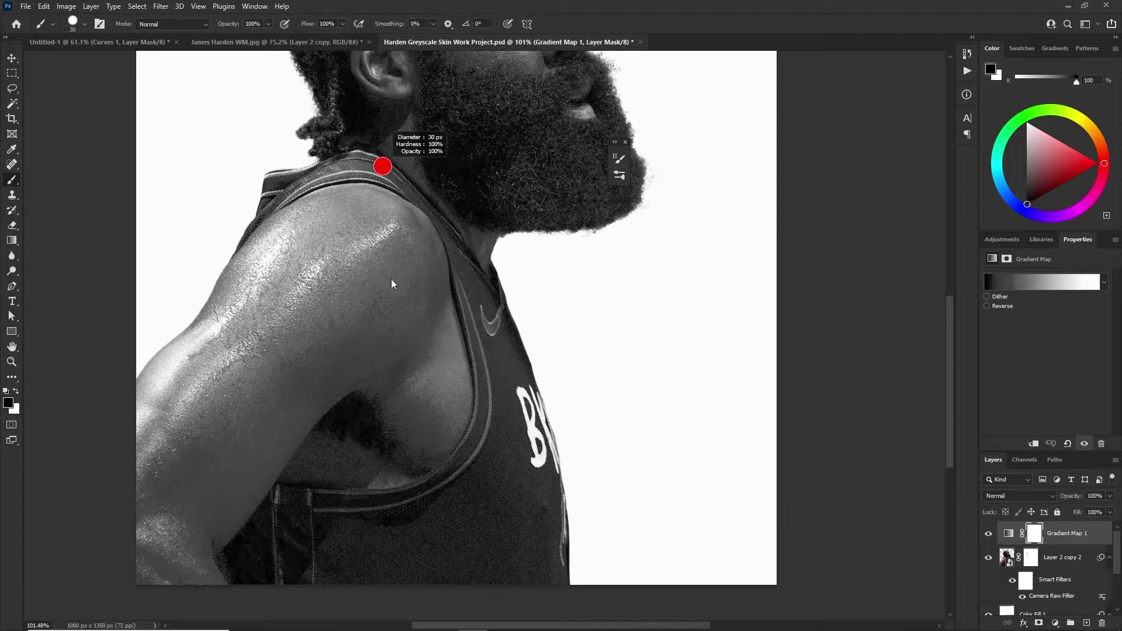
pyautogui.scroll(-6, 362, 189)
pyautogui.scroll(5, 372, 380)
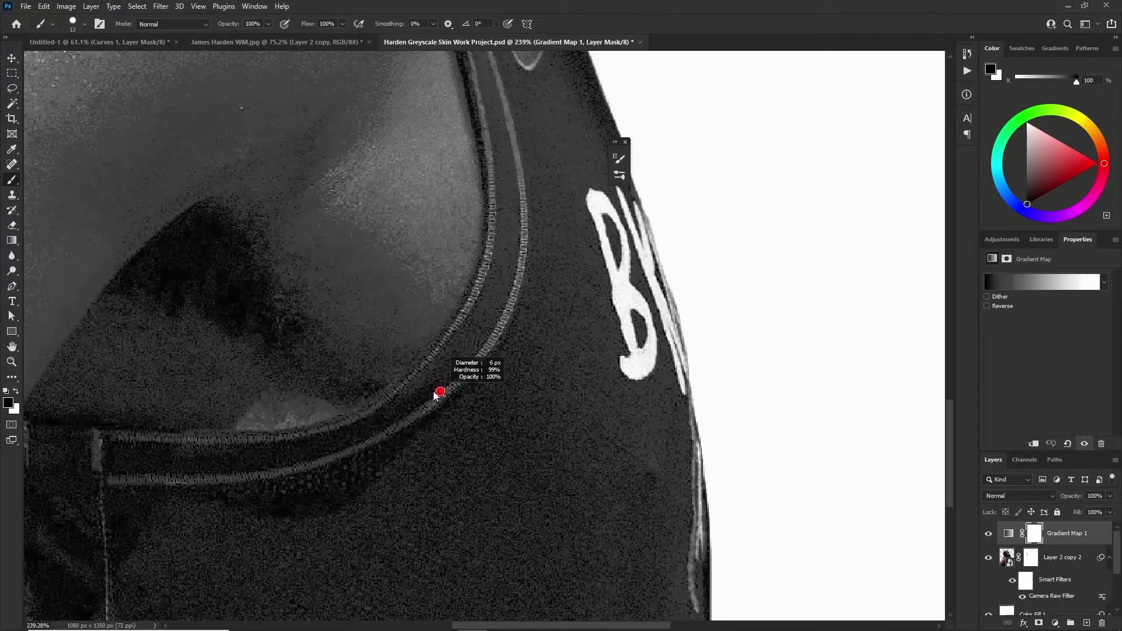
pyautogui.scroll(-4, 450, 351)
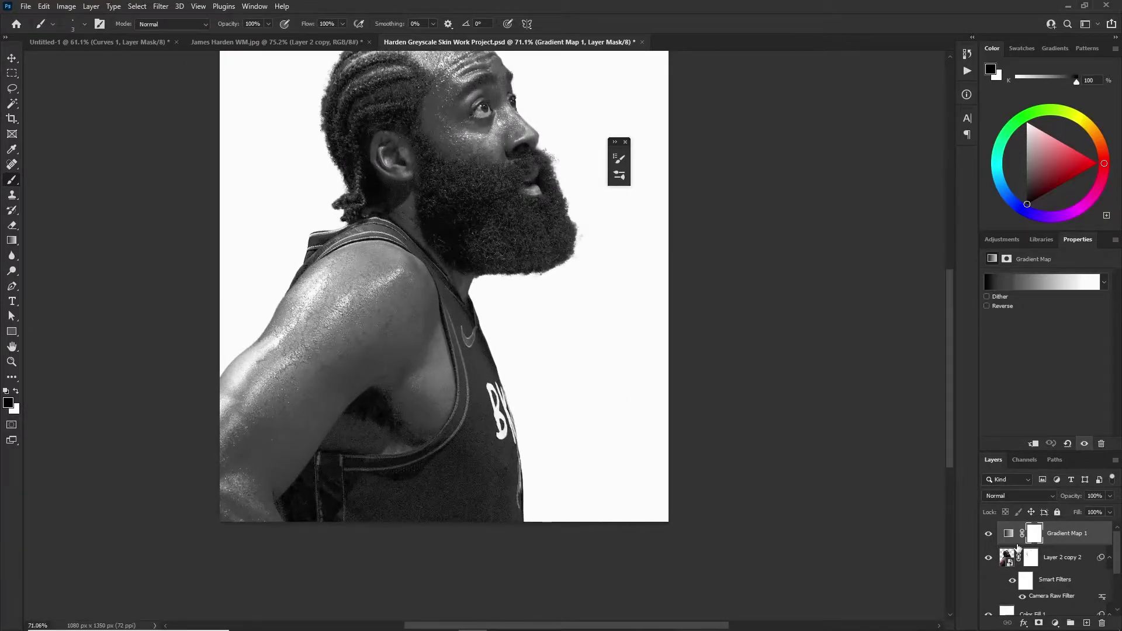
pyautogui.click(1032, 558)
pyautogui.click(1034, 535)
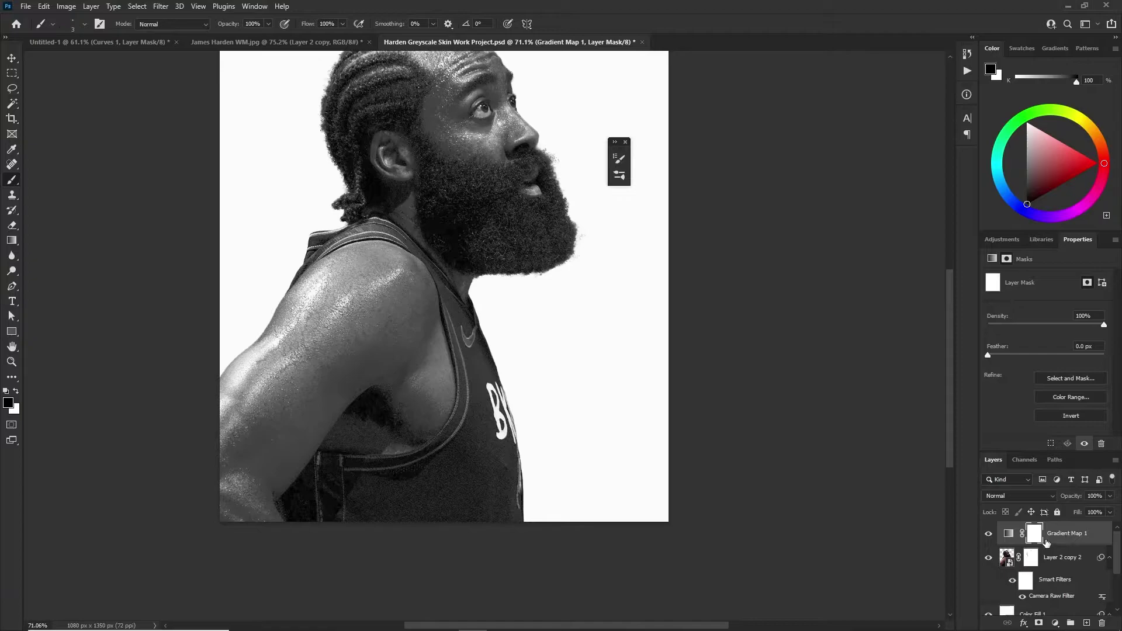
# Enlarge the hard brush for painting over the jersey on Gradient Map 1's mask
pyautogui.press(']')
pyautogui.press(']')
pyautogui.press(']')
pyautogui.press(']')
pyautogui.press(']')
pyautogui.press(']')
pyautogui.press(']')
pyautogui.press(']')
pyautogui.press(']')
pyautogui.press(']')
pyautogui.press(']')
pyautogui.press(']')
pyautogui.press(']')
pyautogui.press(']')
pyautogui.press(']')
pyautogui.press(']')
pyautogui.press(']')
pyautogui.scroll(2, 450, 401)
pyautogui.scroll(1, 447, 403)
pyautogui.moveTo(445, 402); pyautogui.dragTo(431, 394)
# Paint black on Gradient Map 1's mask with a small brush to restore the orange trim along the jersey's front edge
pyautogui.scroll(-2, 470, 406)
pyautogui.scroll(1, 546, 484)
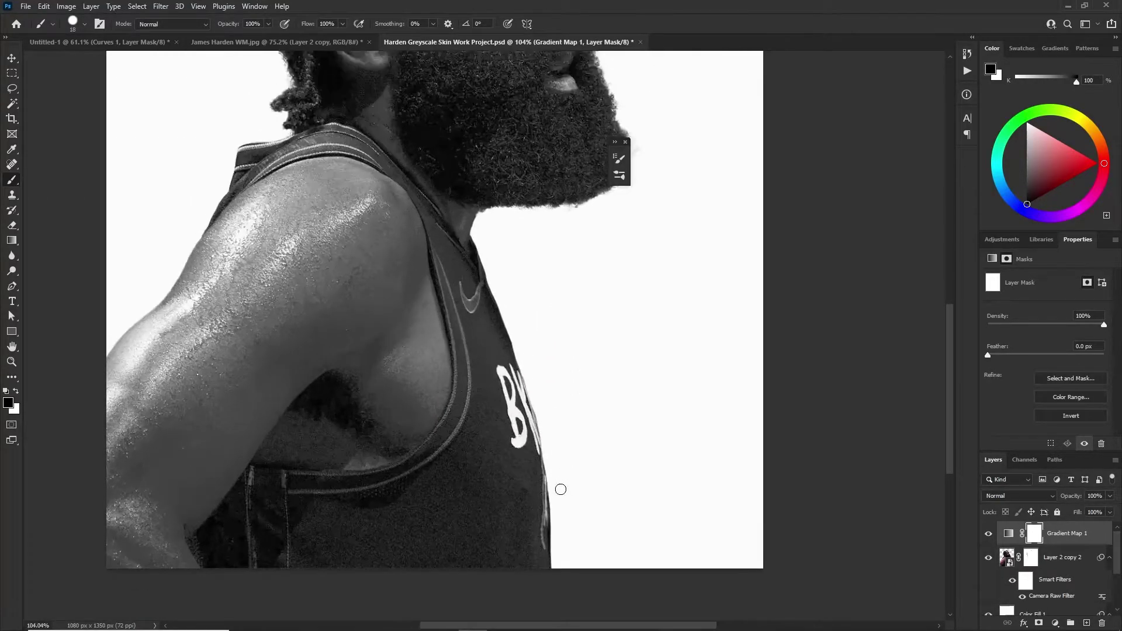
pyautogui.scroll(3, 560, 489)
pyautogui.moveTo(524, 578); pyautogui.dragTo(526, 541)
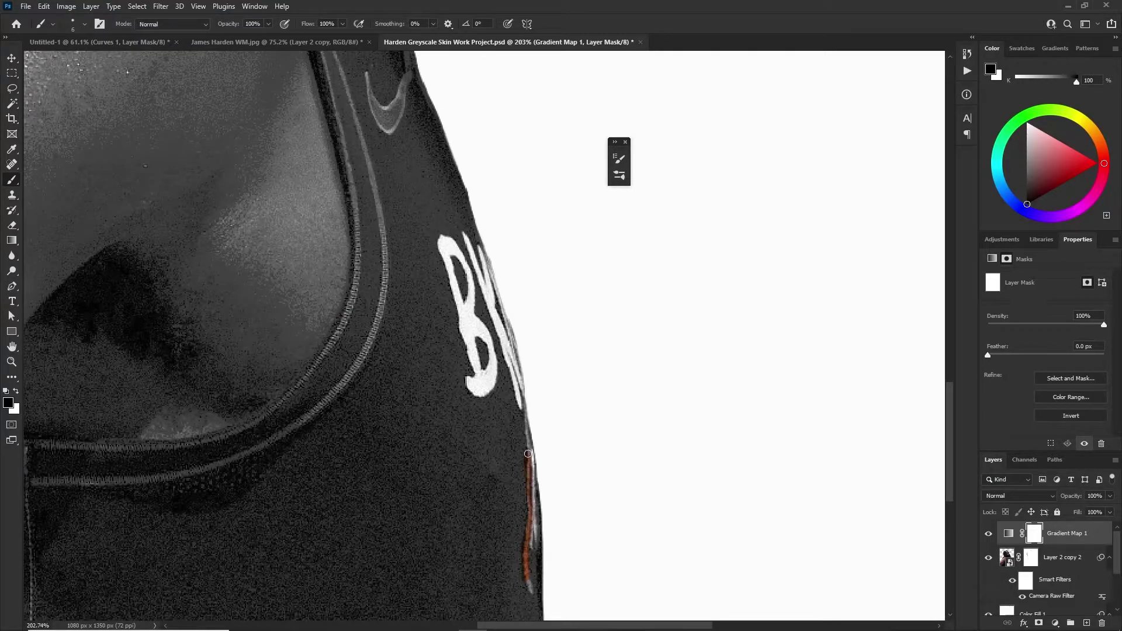
pyautogui.scroll(2, 527, 454)
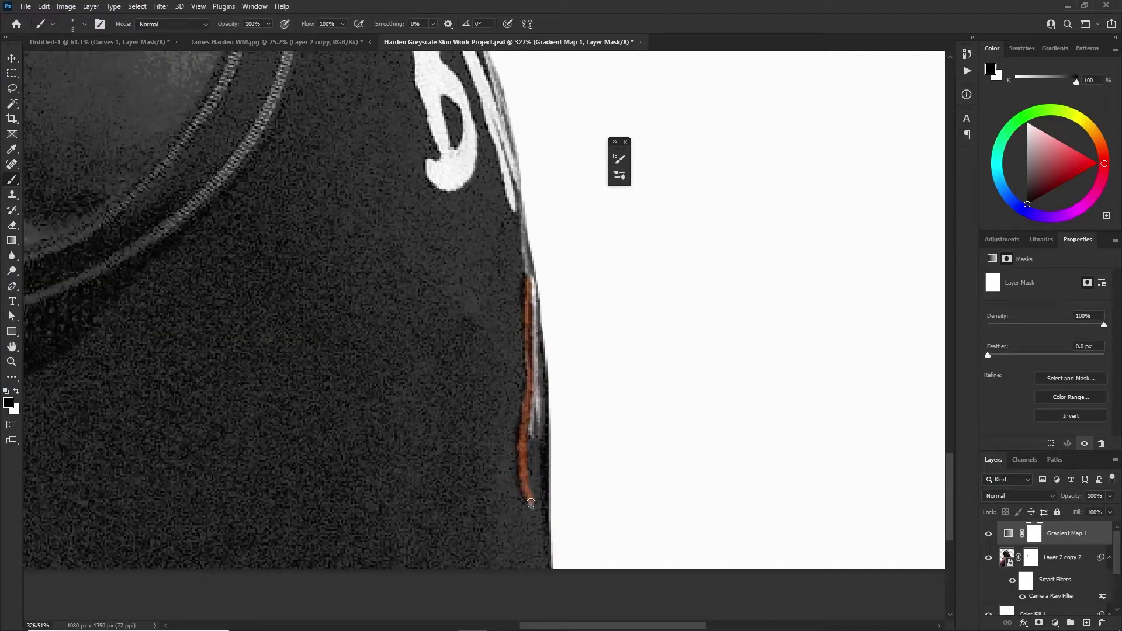
pyautogui.press('[')
pyautogui.press('[')
pyautogui.press('[')
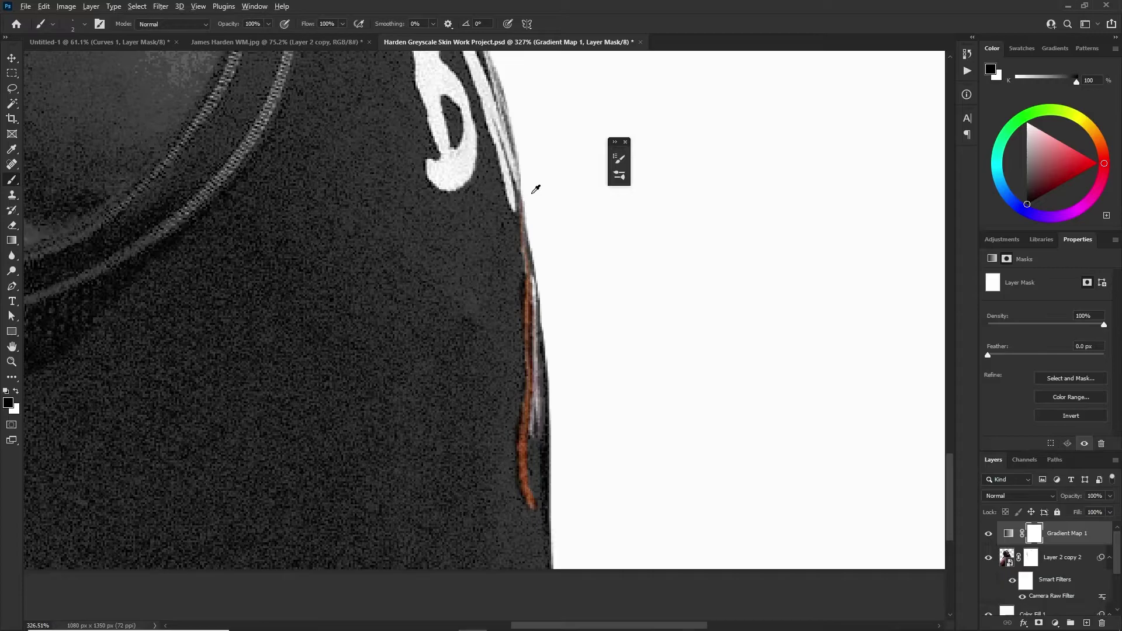
# Compare the jersey's front edge with Gradient Map 1 hidden and shown, leaving it visible
pyautogui.scroll(-1, 535, 188)
pyautogui.click(986, 533)
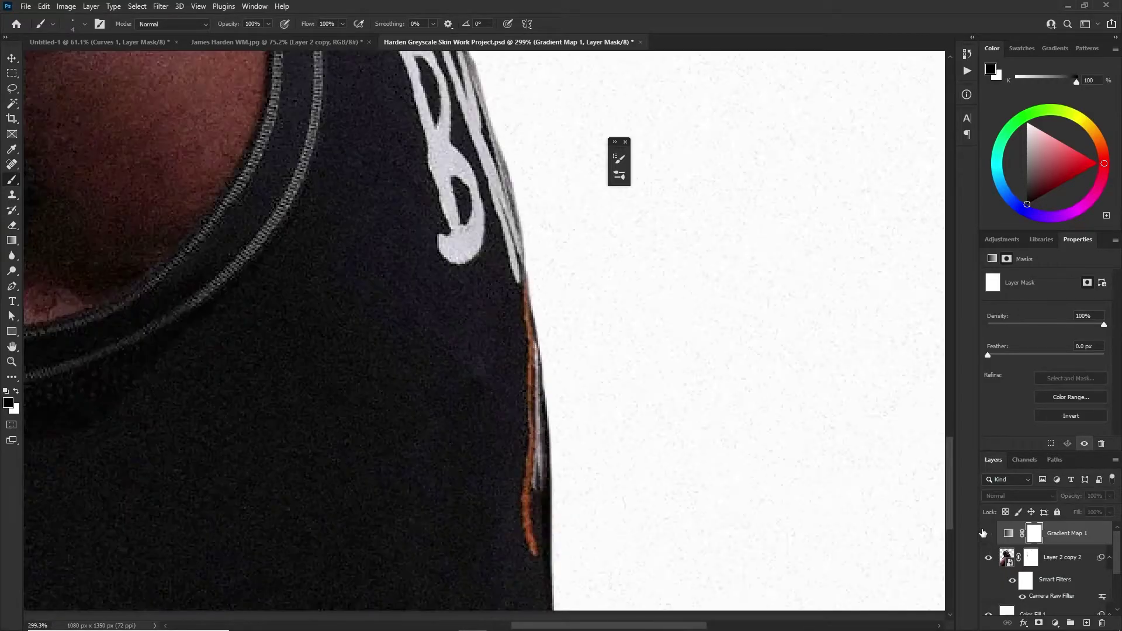
pyautogui.click(984, 533)
pyautogui.click(986, 533)
pyautogui.click(986, 533)
pyautogui.click(986, 533)
pyautogui.click(987, 533)
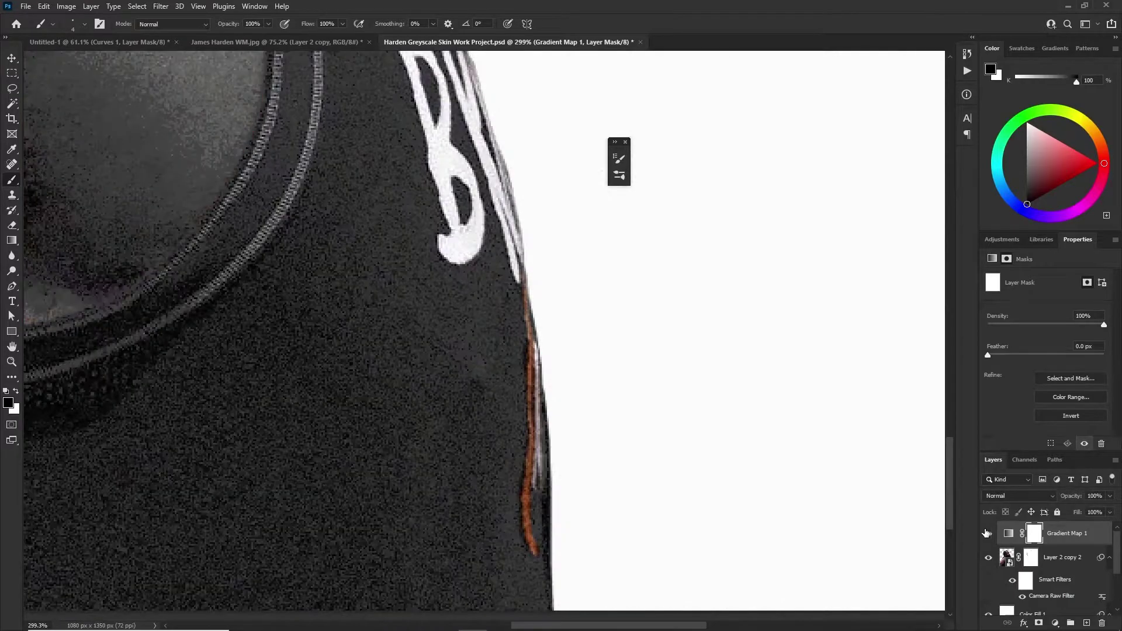
# Paint on Gradient Map 1's mask to restore the orange and red tabs beside the armhole at the jersey's side
pyautogui.scroll(-13, 540, 233)
pyautogui.scroll(2, 501, 270)
pyautogui.scroll(4, 333, 271)
pyautogui.scroll(-6, 193, 380)
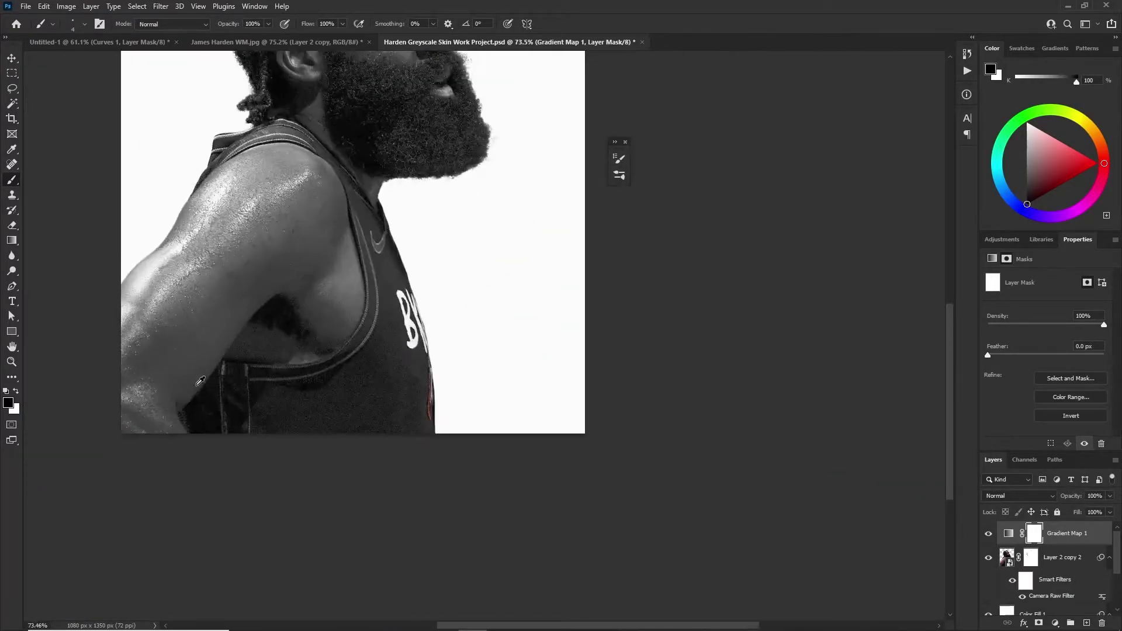
pyautogui.scroll(11, 205, 390)
pyautogui.scroll(6, 257, 389)
pyautogui.keyDown('alt'); pyautogui.rightClick(252, 278); pyautogui.keyUp('alt')
pyautogui.keyDown('alt'); pyautogui.rightClick(258, 298); pyautogui.keyUp('alt')
pyautogui.moveTo(256, 295); pyautogui.dragTo(254, 248)
pyautogui.press('[')
pyautogui.press('[')
pyautogui.press('[')
pyautogui.press('[')
pyautogui.press('[')
pyautogui.press('[')
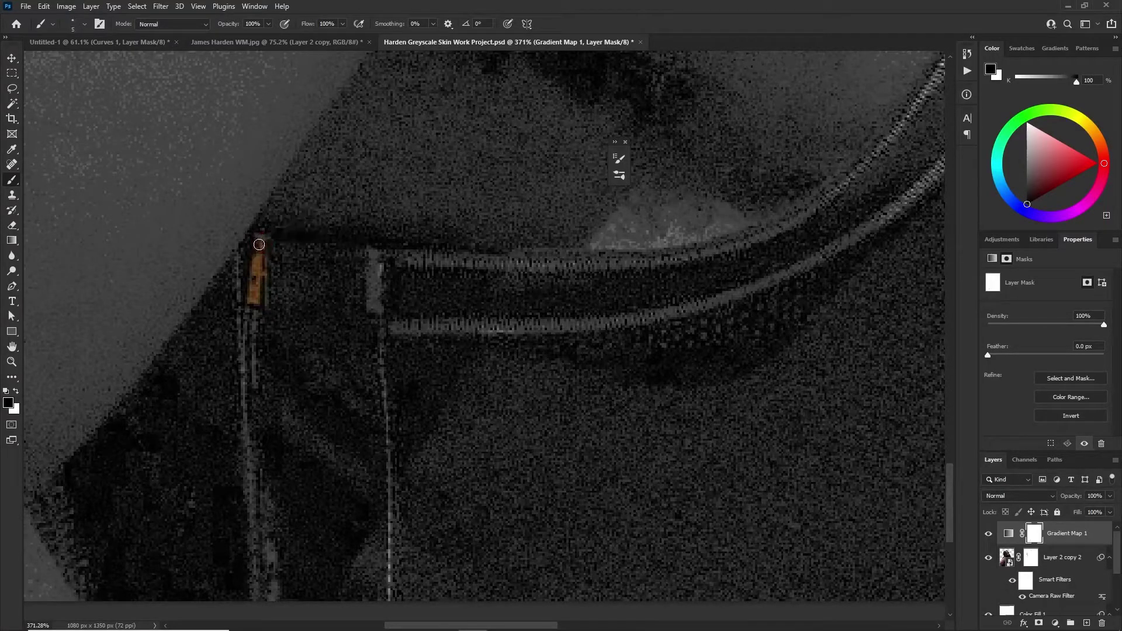
pyautogui.moveTo(378, 265)
pyautogui.mouseDown()
pyautogui.moveTo(380, 317)
pyautogui.moveTo(376, 257)
pyautogui.mouseUp()
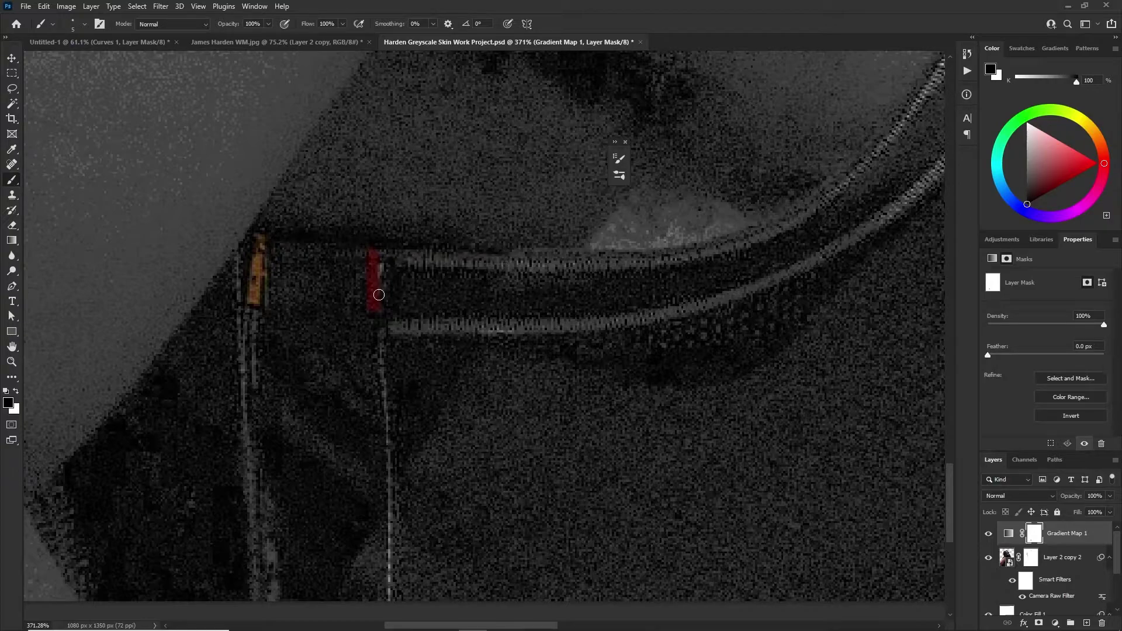
# Restore the original colours of the jersey's side seam stitching below the two tabs on Gradient Map 1's mask
pyautogui.press('[')
pyautogui.moveTo(387, 420); pyautogui.dragTo(391, 600)
pyautogui.moveTo(260, 593); pyautogui.dragTo(239, 284)
pyautogui.moveTo(255, 325); pyautogui.dragTo(254, 392)
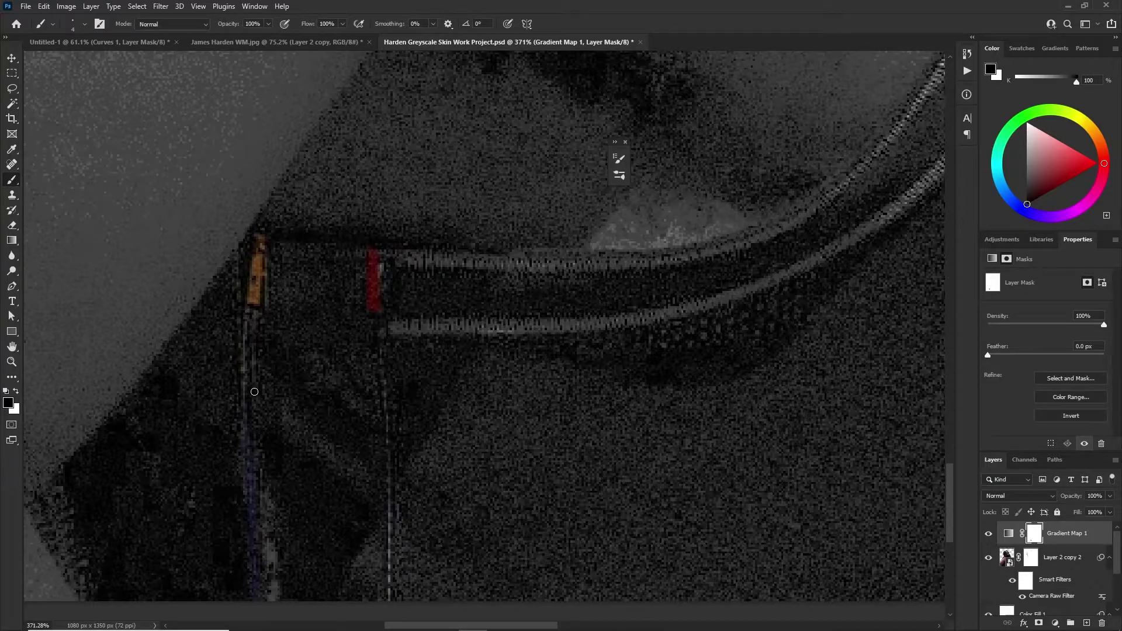
pyautogui.scroll(-2, 254, 327)
pyautogui.scroll(1, 270, 509)
pyautogui.keyDown('alt'); pyautogui.rightClick(270, 508); pyautogui.keyUp('alt')
pyautogui.moveTo(279, 554); pyautogui.dragTo(257, 453)
pyautogui.rightClick(258, 439)
pyautogui.press('Escape')
# Restore the Nike swoosh's blue and orange colours on the jersey through Gradient Map 1's mask
pyautogui.scroll(-10, 262, 430)
pyautogui.moveTo(335, 124); pyautogui.dragTo(273, 272)
pyautogui.scroll(-2, 273, 273)
pyautogui.scroll(6, 215, 282)
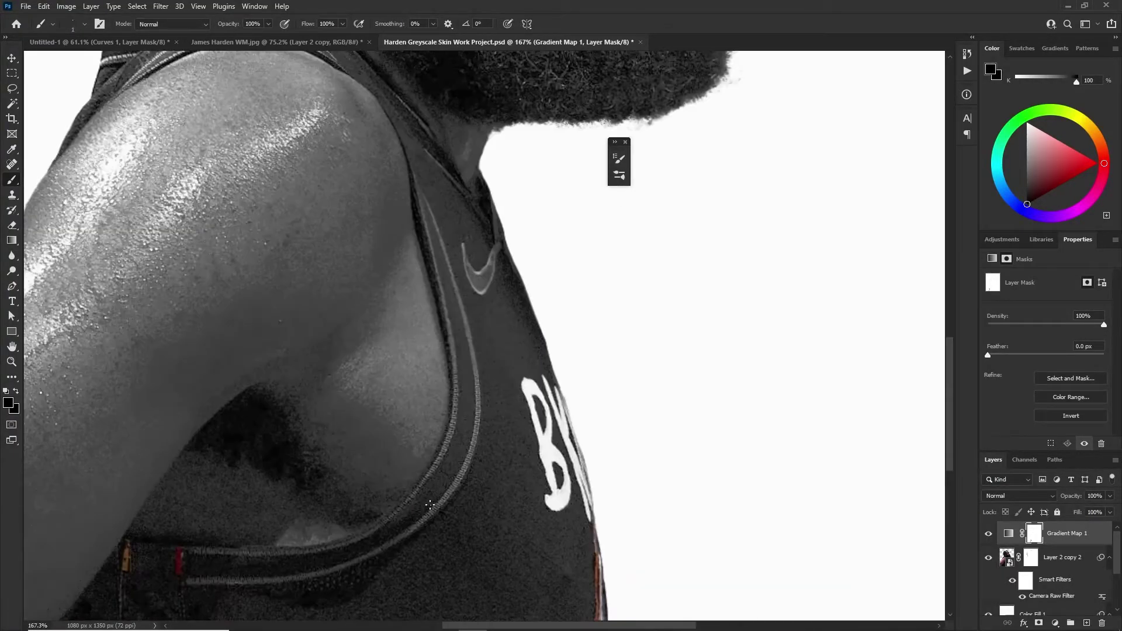
pyautogui.scroll(-6, 435, 506)
pyautogui.scroll(13, 461, 418)
pyautogui.moveTo(413, 253)
pyautogui.mouseDown()
pyautogui.moveTo(442, 306)
pyautogui.moveTo(484, 201)
pyautogui.moveTo(470, 276)
pyautogui.moveTo(438, 320)
pyautogui.moveTo(391, 190)
pyautogui.moveTo(423, 264)
pyautogui.moveTo(471, 215)
pyautogui.moveTo(454, 277)
pyautogui.moveTo(436, 291)
pyautogui.mouseUp()
pyautogui.hotkey('ctrl', 'z')
pyautogui.press('[')
# Switch to the Move tool and examine the restored jersey accents against the whole greyscale figure
pyautogui.scroll(-14, 416, 263)
pyautogui.press('v')
pyautogui.scroll(1, 386, 242)
pyautogui.scroll(8, 432, 430)
pyautogui.scroll(-9, 431, 430)
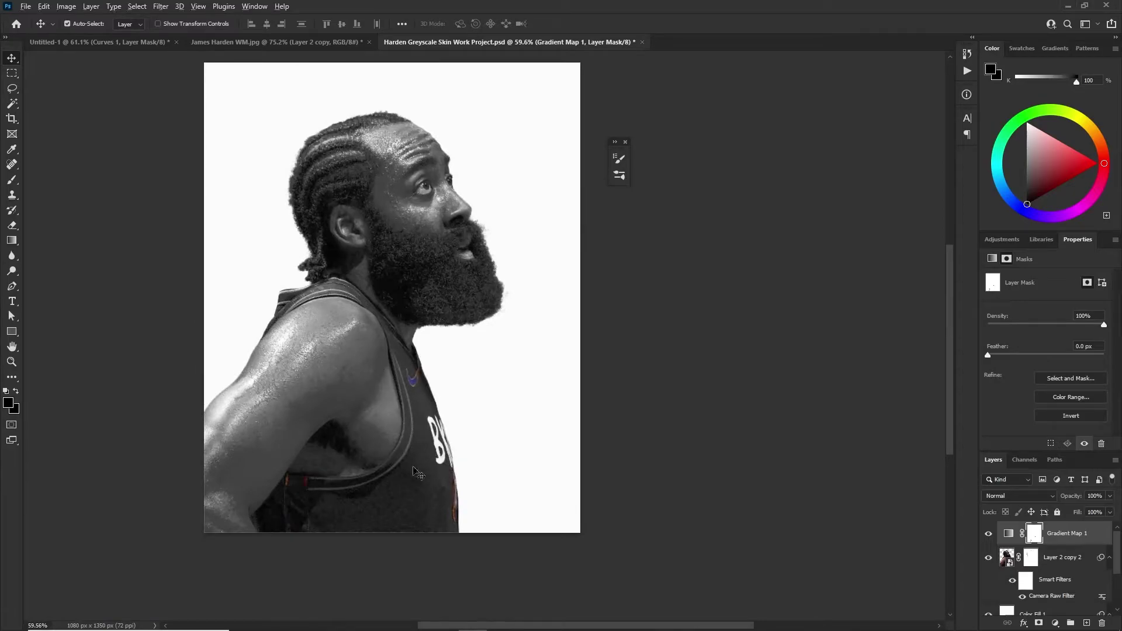
pyautogui.scroll(6, 322, 472)
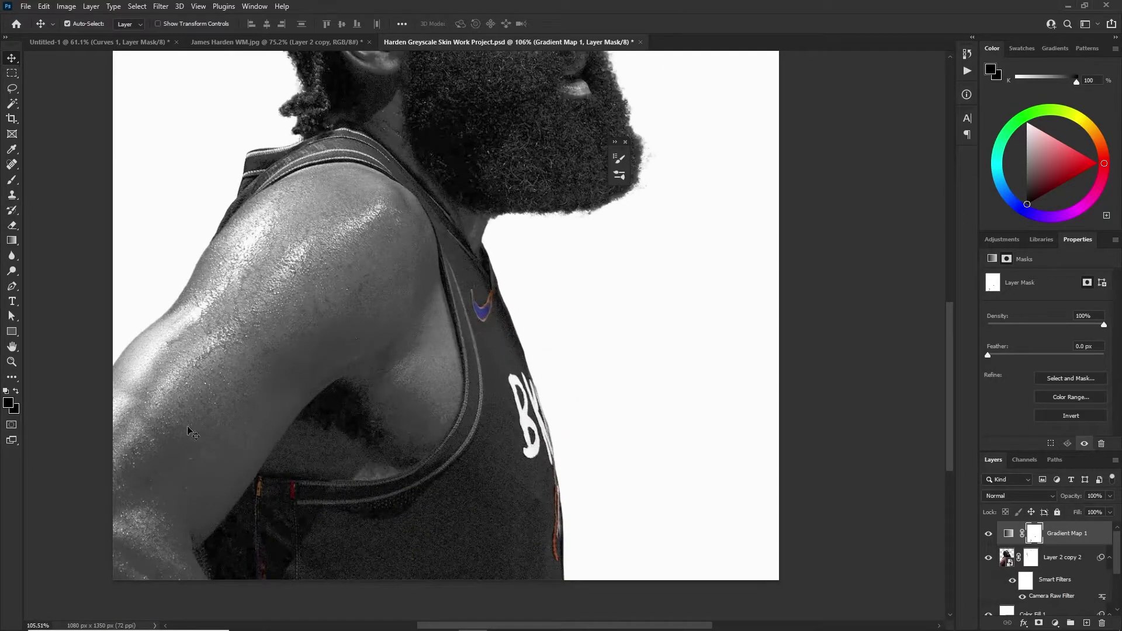
pyautogui.hotkey('ctrl', '0')
pyautogui.scroll(3, 320, 392)
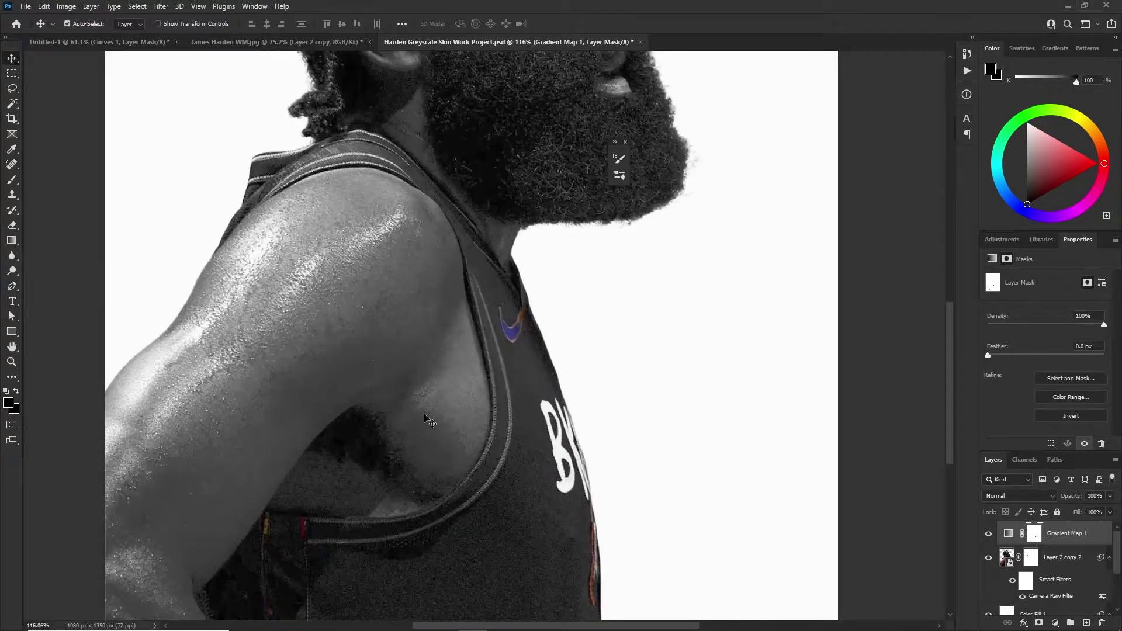
pyautogui.scroll(-2, 449, 368)
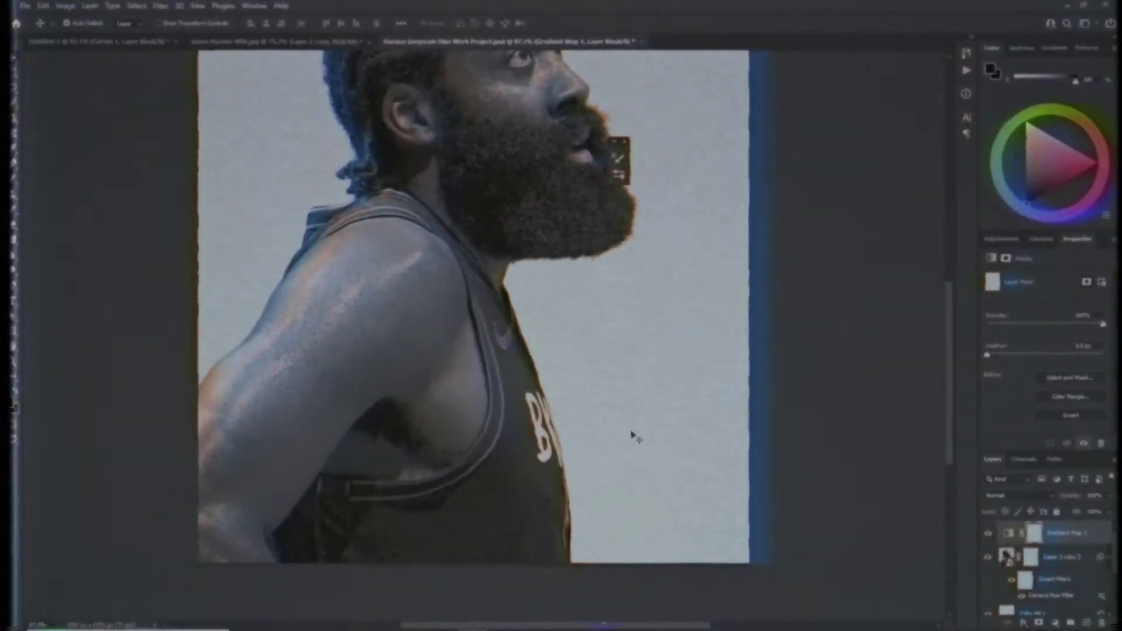
# Compare the figure's original colours with the greyscale result by hiding and showing Gradient Map 1
pyautogui.click(988, 533)
pyautogui.scroll(-2, 742, 455)
pyautogui.scroll(4, 489, 388)
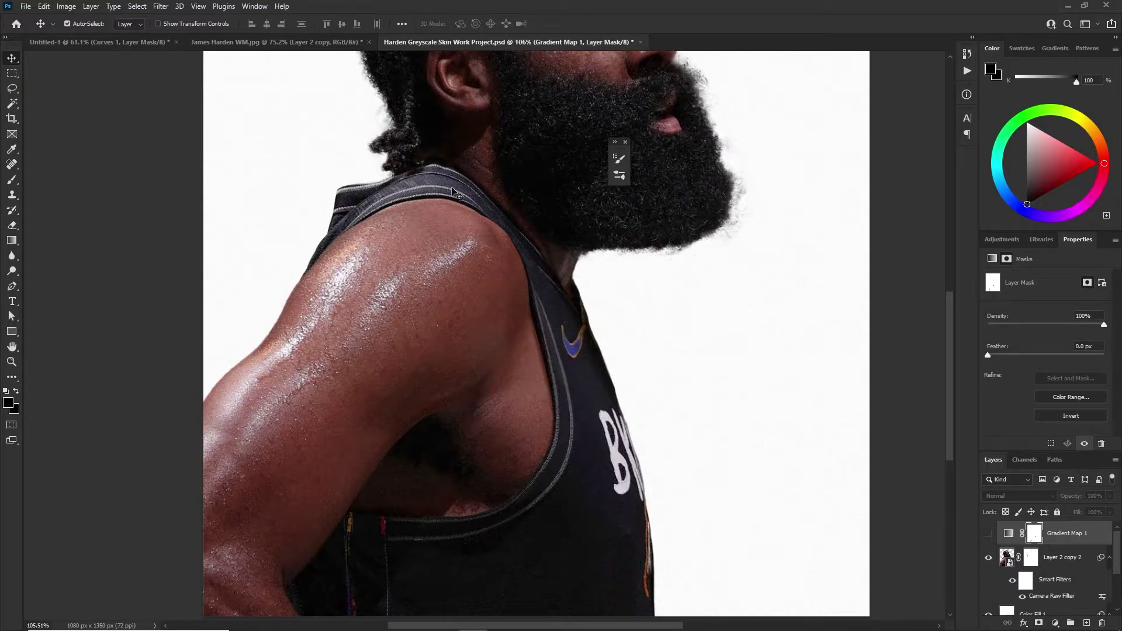
pyautogui.click(990, 534)
pyautogui.scroll(-2, 512, 406)
pyautogui.scroll(2, 532, 420)
# Add a second Gradient Map adjustment layer above Gradient Map 1
pyautogui.click(1060, 546)
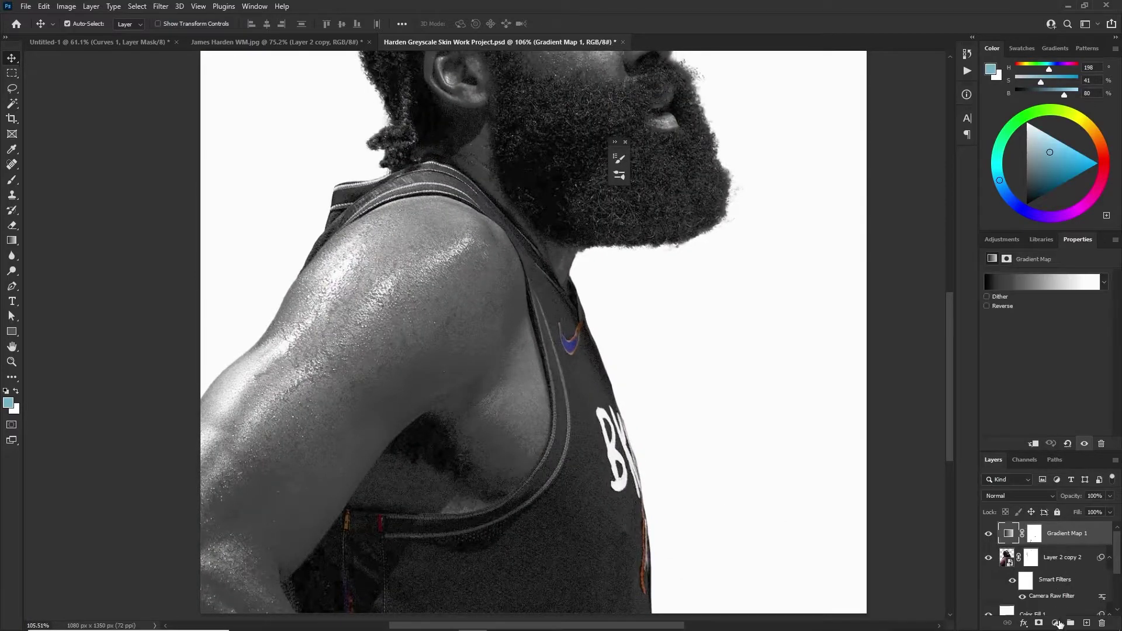
pyautogui.click(1056, 623)
pyautogui.click(1045, 601)
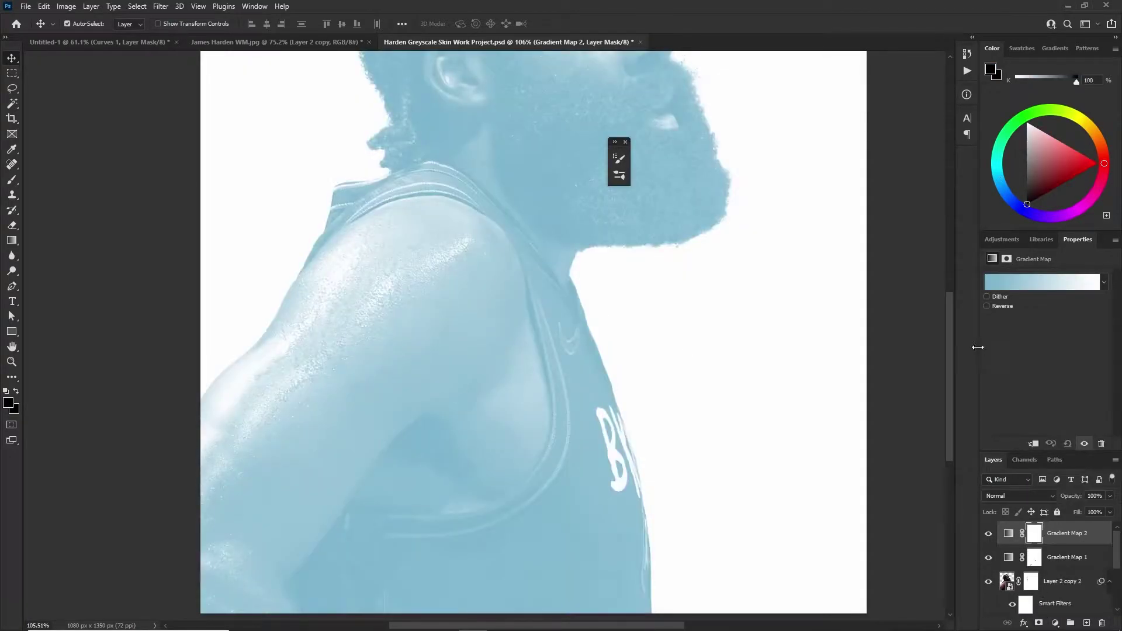
# Hide Gradient Map 2 to examine the jersey's trim lines, and show it again
pyautogui.click(988, 533)
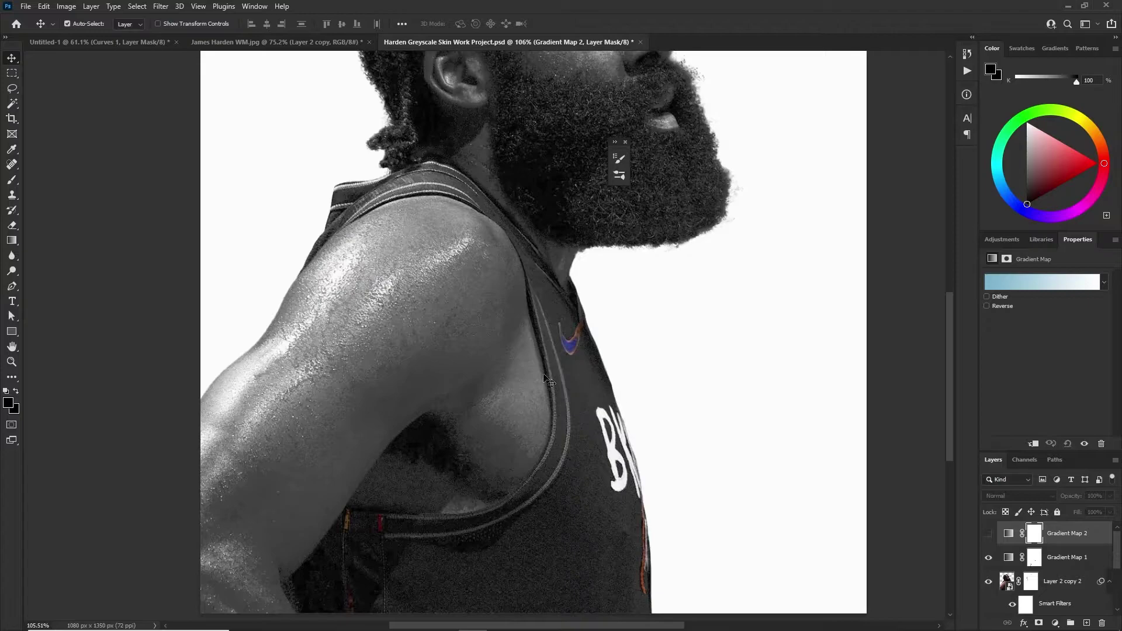
pyautogui.scroll(-5, 599, 335)
pyautogui.scroll(3, 542, 453)
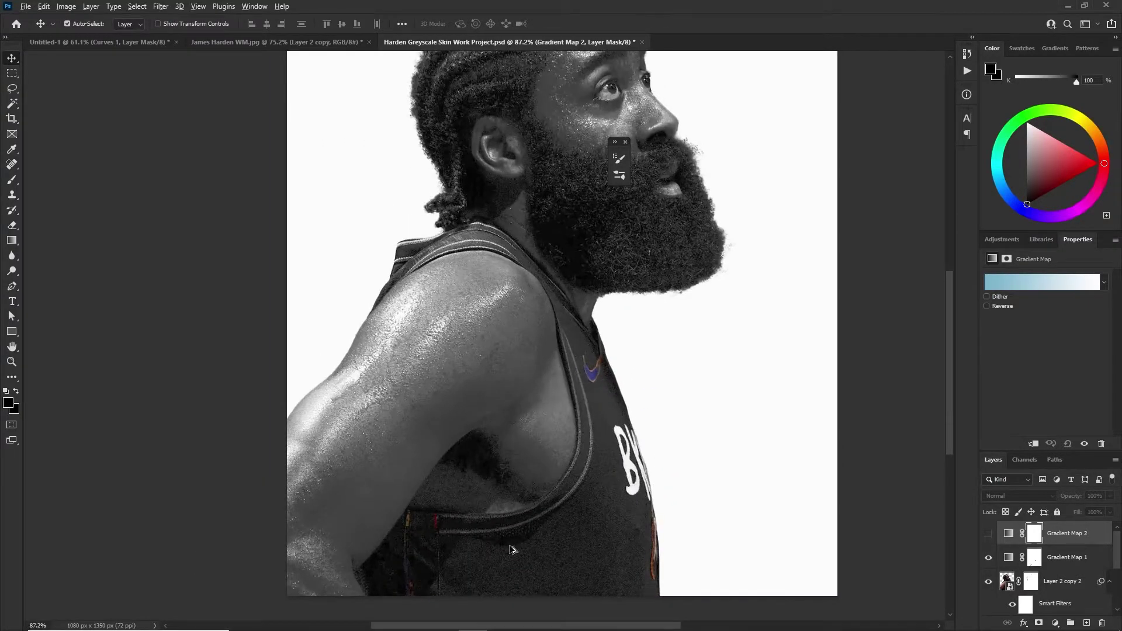
pyautogui.keyDown('alt'); pyautogui.scroll(2, 514, 544); pyautogui.keyUp('alt')
pyautogui.keyDown('alt'); pyautogui.scroll(-1, 531, 537); pyautogui.keyUp('alt')
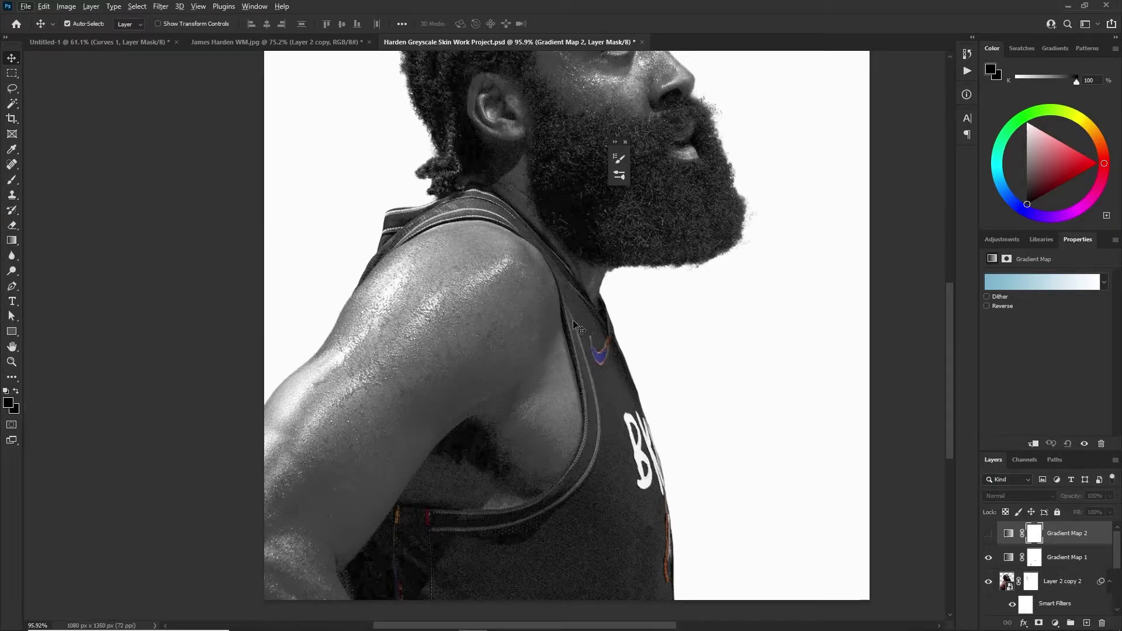
pyautogui.click(987, 533)
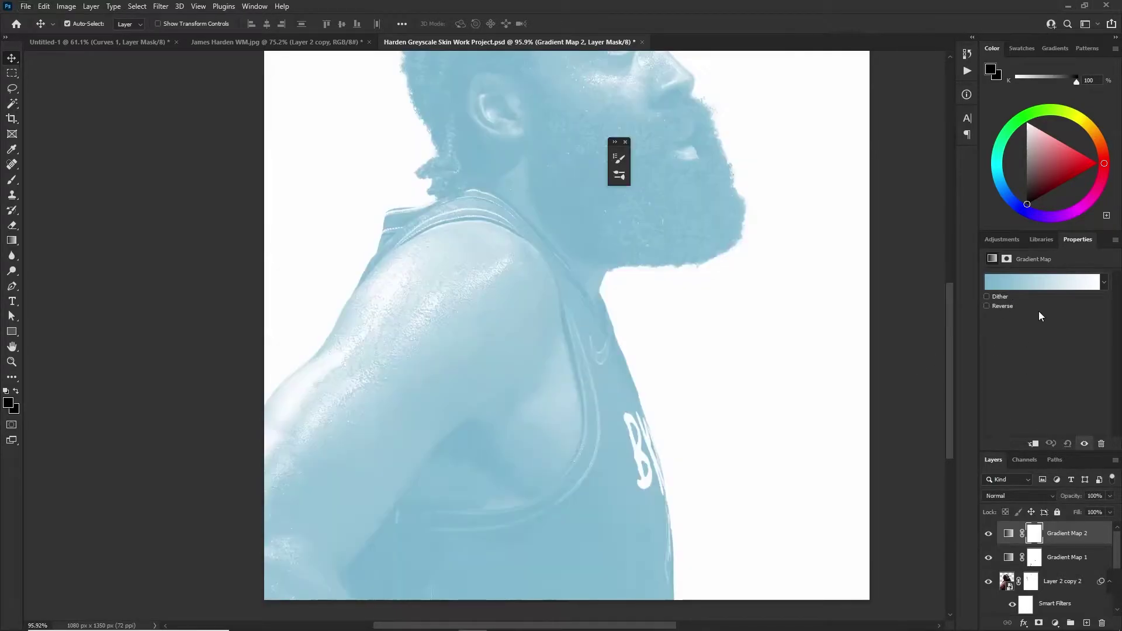
# Set the dark end stop of Gradient Map 2's gradient to black
pyautogui.click(1040, 281)
pyautogui.doubleClick(709, 349)
pyautogui.moveTo(818, 201); pyautogui.dragTo(809, 235)
pyautogui.click(1051, 86)
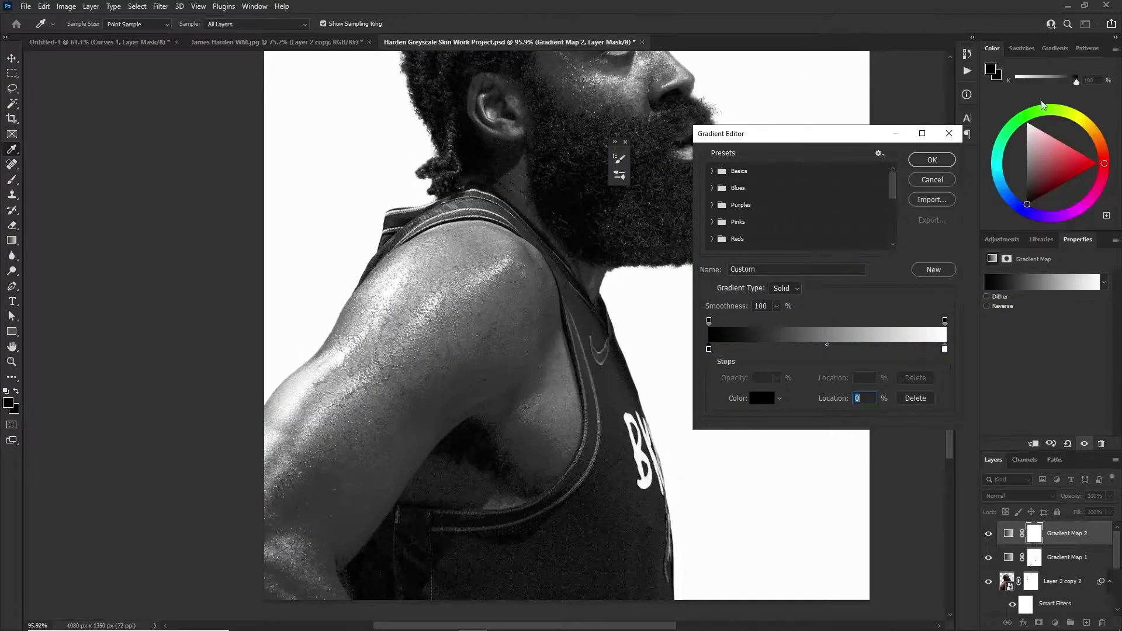
# Add a middle colour stop at 43% to Gradient Map 2's gradient and colour it blue #1d31af
pyautogui.click(810, 349)
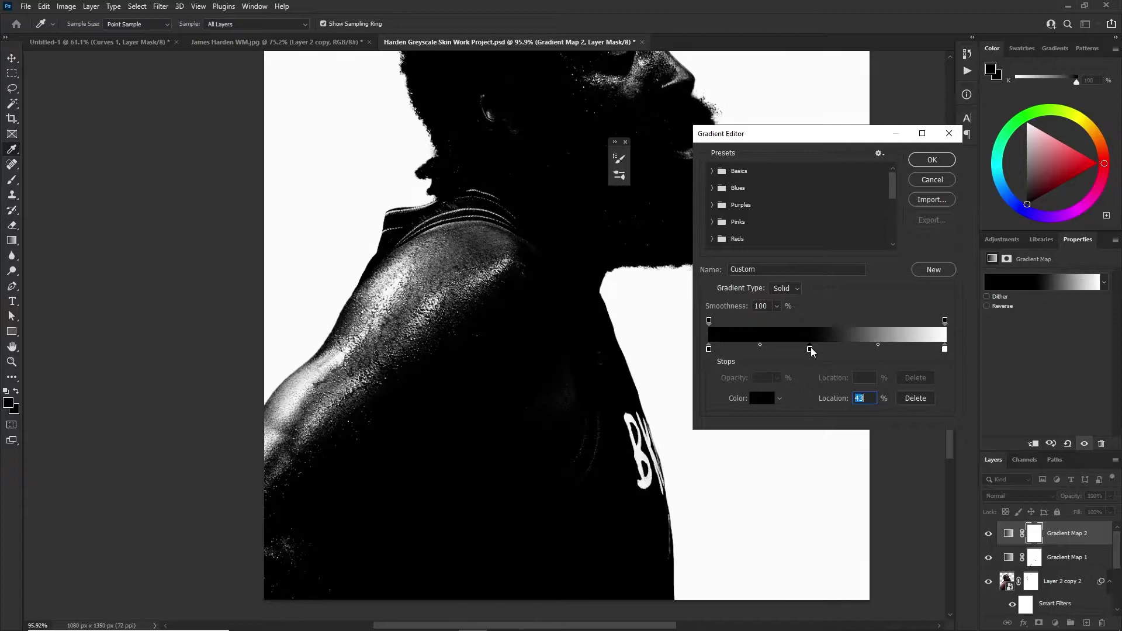
pyautogui.doubleClick(810, 349)
pyautogui.click(922, 121)
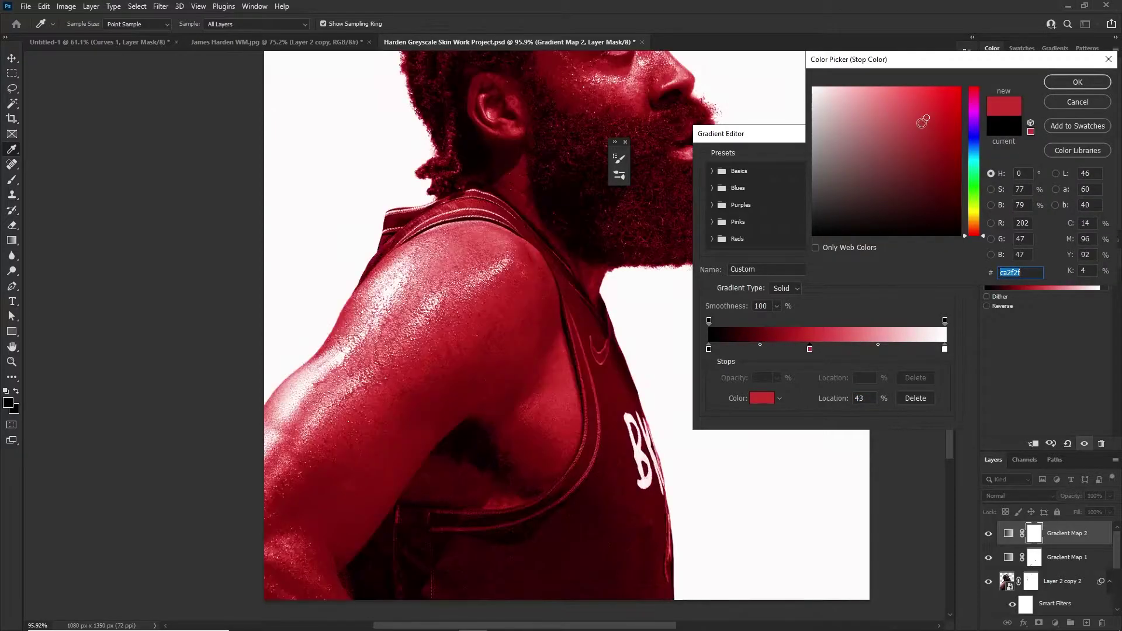
pyautogui.click(973, 140)
pyautogui.click(888, 173)
pyautogui.moveTo(906, 175)
pyautogui.mouseDown()
pyautogui.moveTo(941, 118)
pyautogui.moveTo(926, 144)
pyautogui.moveTo(934, 133)
pyautogui.mouseUp()
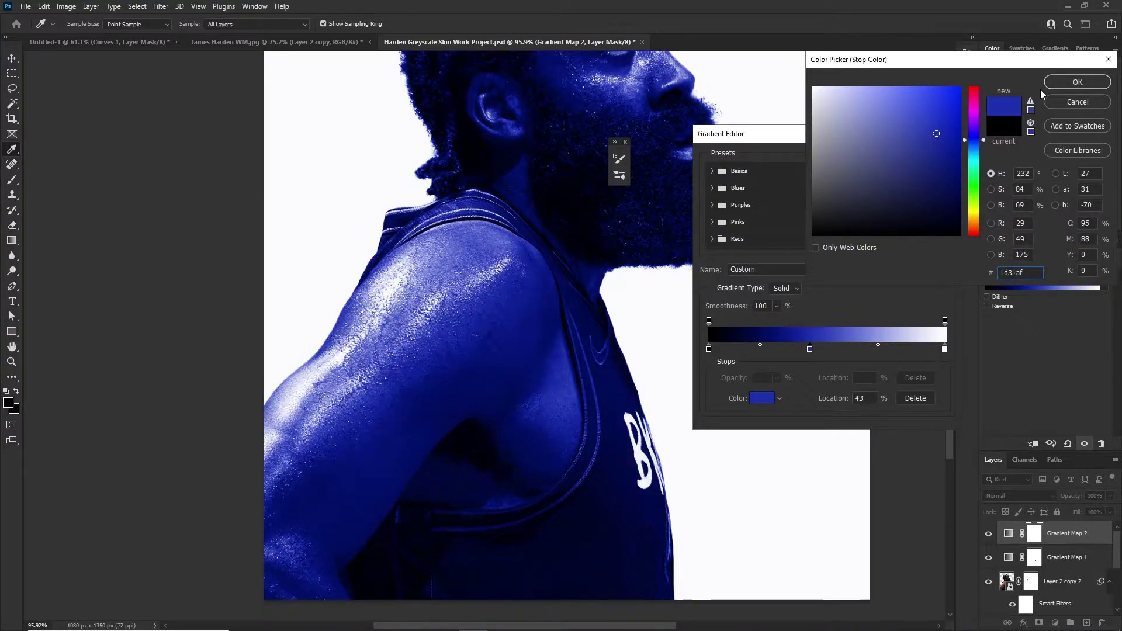
pyautogui.click(1078, 81)
# Move the gradient's blue stop to 54% and accept the gradient
pyautogui.moveTo(811, 349)
pyautogui.mouseDown()
pyautogui.moveTo(841, 347)
pyautogui.moveTo(791, 348)
pyautogui.mouseUp()
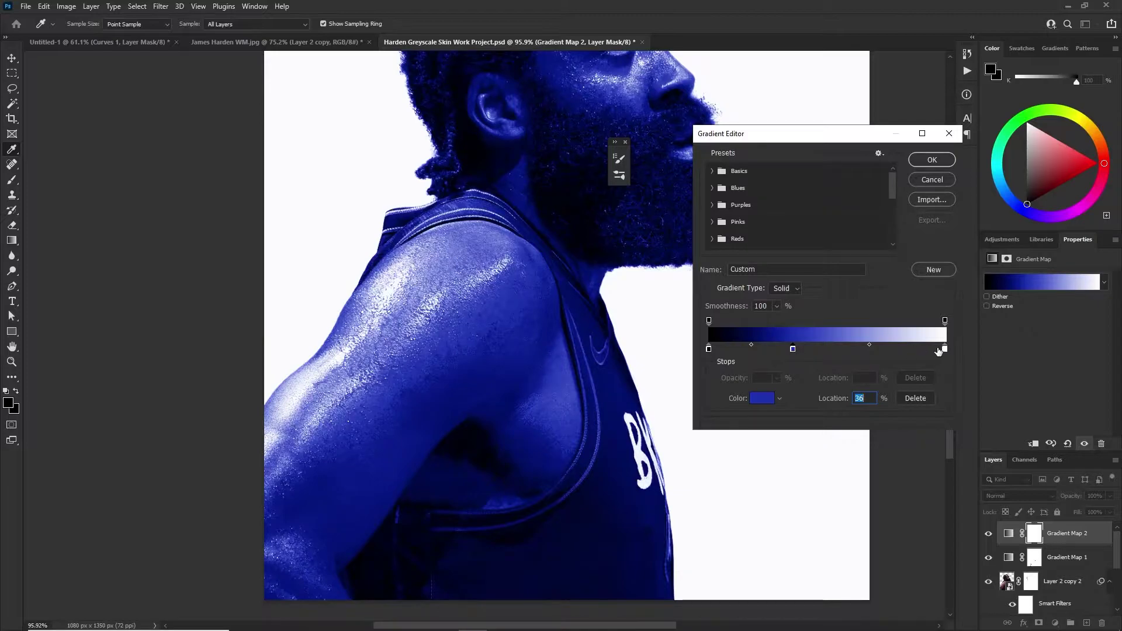
pyautogui.moveTo(792, 349); pyautogui.dragTo(837, 352)
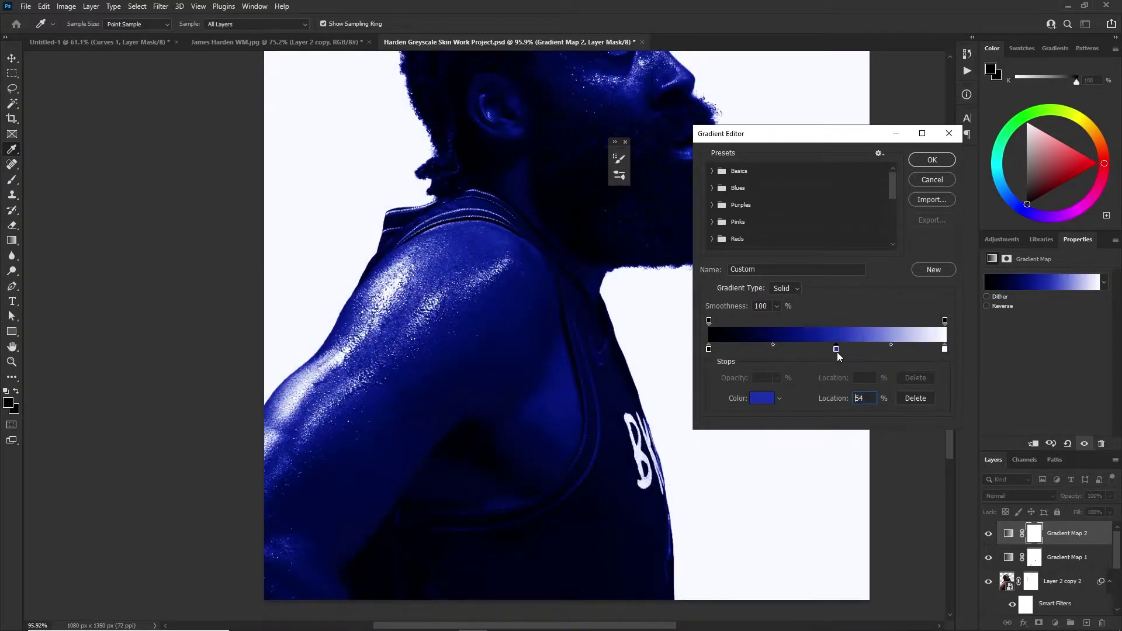
pyautogui.click(932, 162)
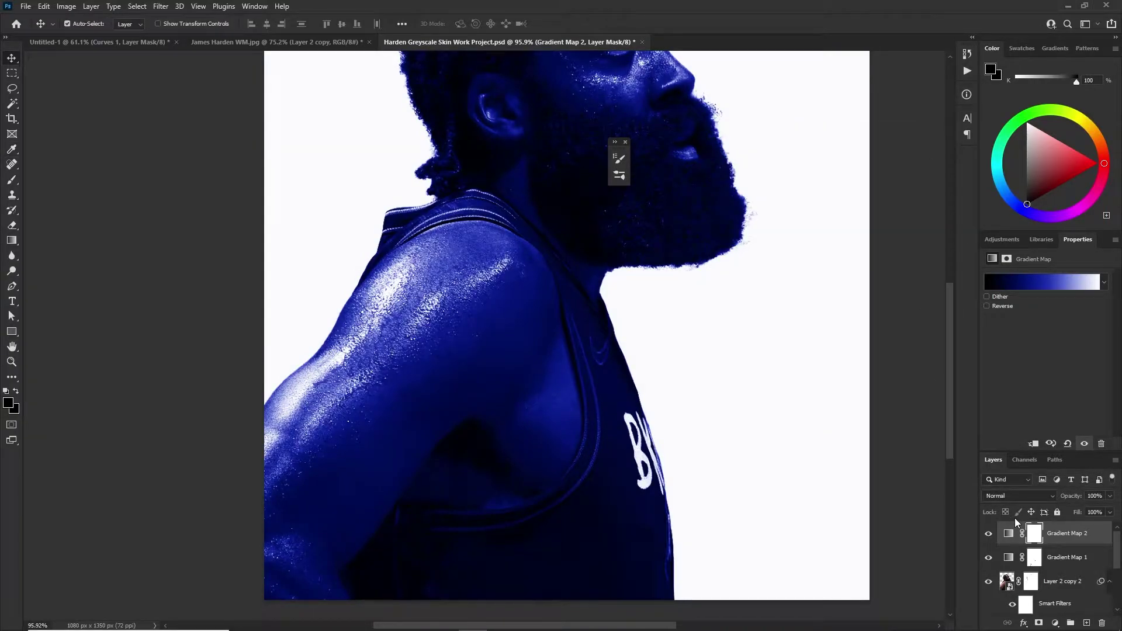
# Invert Gradient Map 2's layer mask to black so the blue effect is hidden
pyautogui.hotkey('ctrl', 'i')
pyautogui.hotkey('ctrl', 'i')
pyautogui.hotkey('ctrl', 'i')
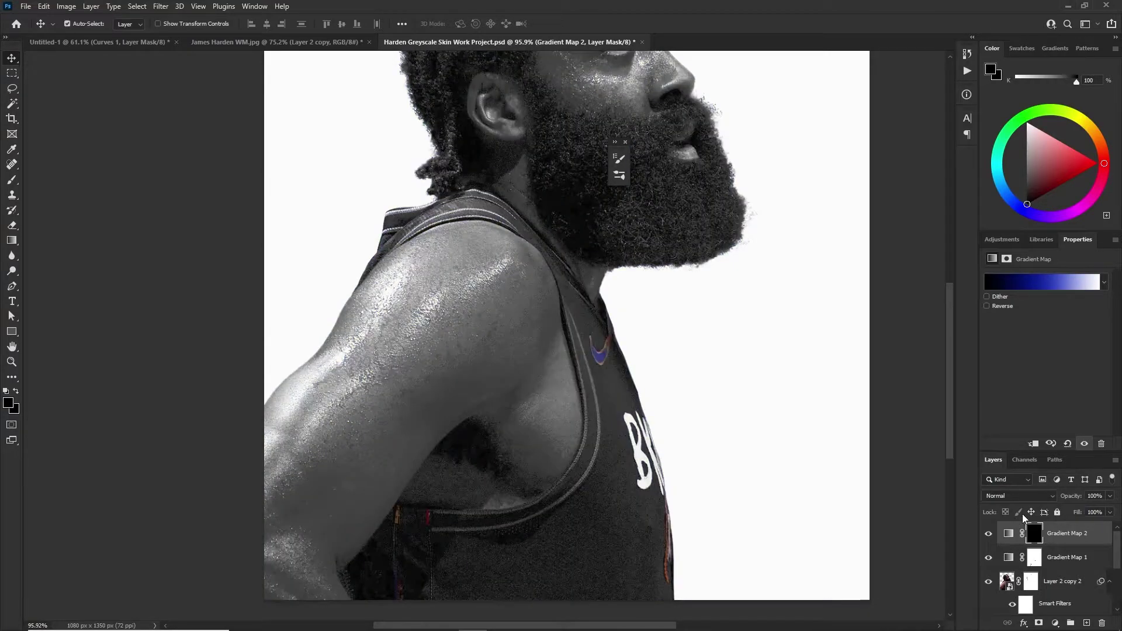
# Paint white on Gradient Map 2's mask along the curved outer armhole stitching to colour it blue
pyautogui.press('b')
pyautogui.scroll(6, 600, 495)
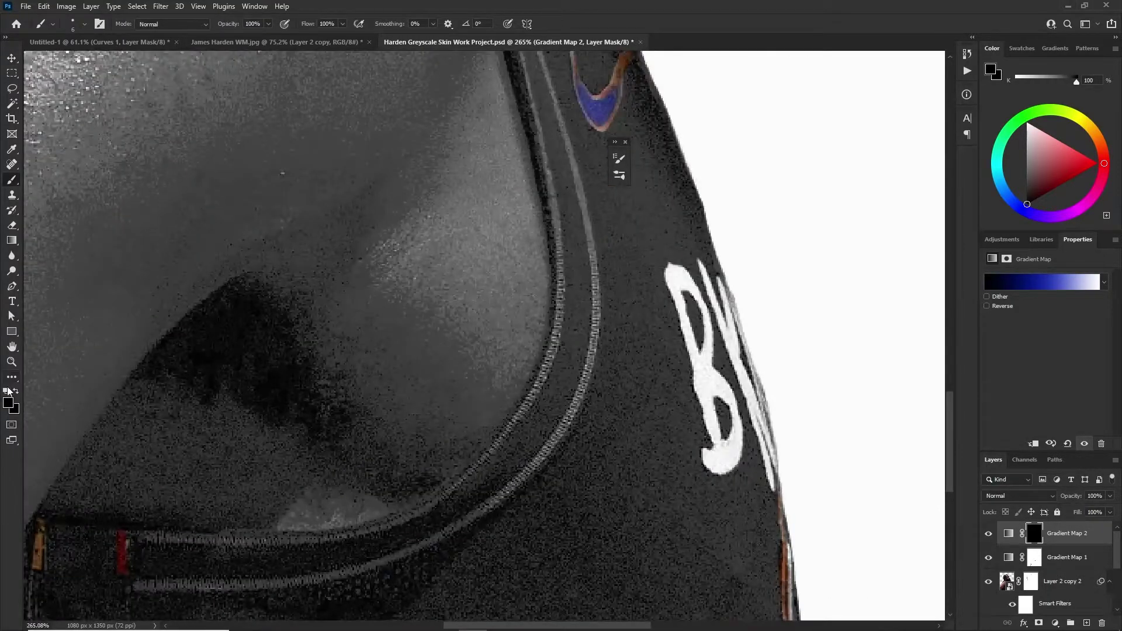
pyautogui.press('x')
pyautogui.moveTo(472, 519); pyautogui.dragTo(508, 479)
pyautogui.hotkey('ctrl', 'z')
pyautogui.moveTo(451, 531)
pyautogui.mouseDown()
pyautogui.moveTo(552, 444)
pyautogui.moveTo(591, 355)
pyautogui.moveTo(596, 254)
pyautogui.moveTo(575, 164)
pyautogui.mouseUp()
pyautogui.hotkey('ctrl', 'z')
pyautogui.press('x')
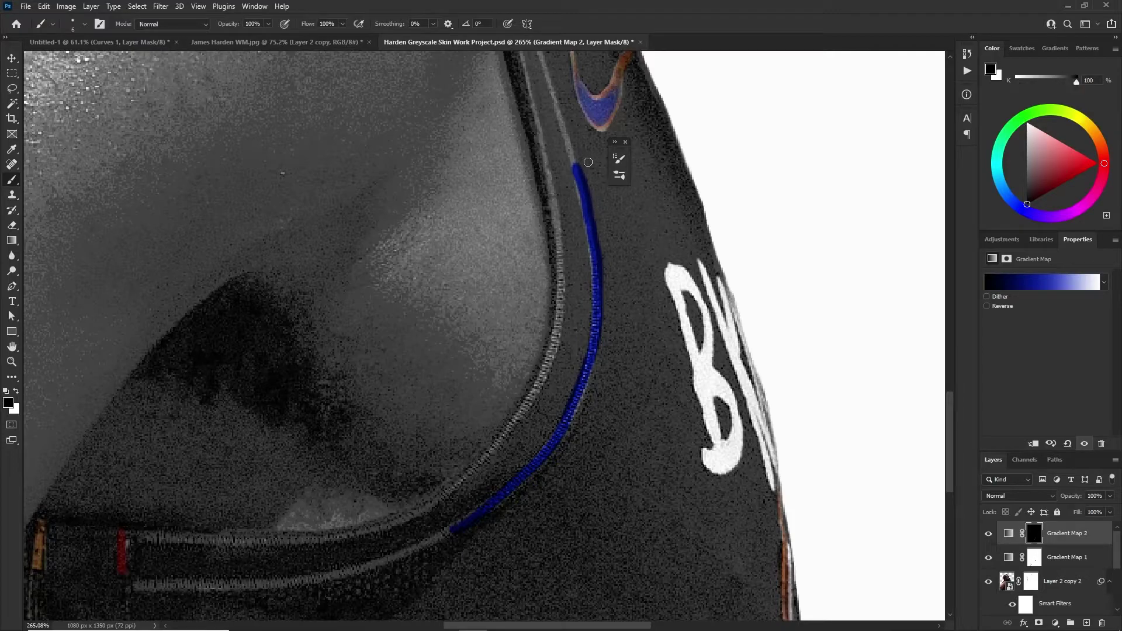
# Extend the blue outer armhole line upward past the swoosh to where it meets the armhole edge
pyautogui.scroll(3, 569, 194)
pyautogui.press('x')
pyautogui.moveTo(578, 249); pyautogui.dragTo(524, 76)
pyautogui.scroll(4, 521, 160)
pyautogui.moveTo(528, 194); pyautogui.dragTo(493, 111)
# Continue the blue line along the lower outer armhole stitching to the red tab at the jersey's side
pyautogui.scroll(-5, 531, 168)
pyautogui.scroll(1, 537, 285)
pyautogui.scroll(4, 541, 281)
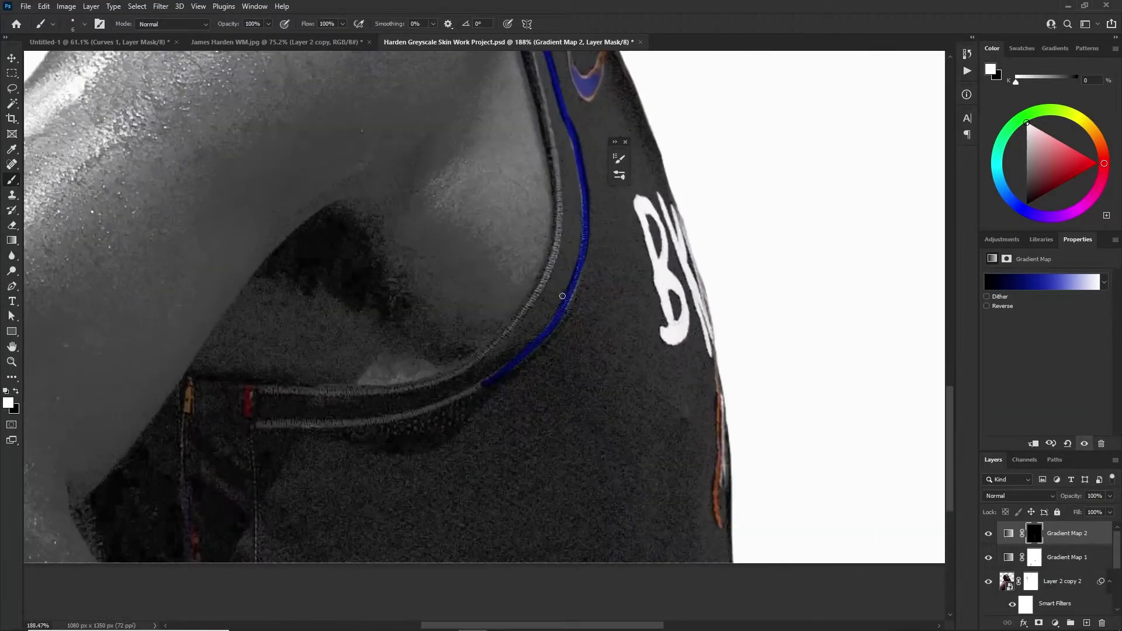
pyautogui.scroll(2, 466, 339)
pyautogui.moveTo(503, 271)
pyautogui.mouseDown()
pyautogui.moveTo(386, 313)
pyautogui.moveTo(462, 289)
pyautogui.moveTo(407, 322)
pyautogui.moveTo(337, 337)
pyautogui.moveTo(355, 331)
pyautogui.moveTo(268, 345)
pyautogui.moveTo(363, 325)
pyautogui.moveTo(158, 336)
pyautogui.moveTo(294, 335)
pyautogui.mouseUp()
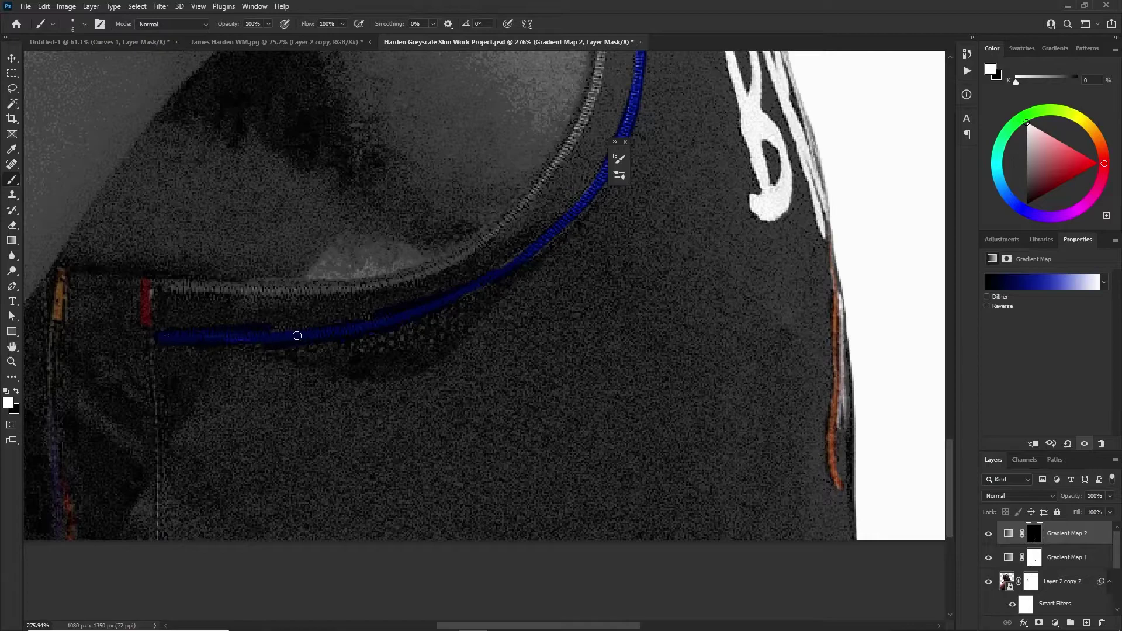
pyautogui.moveTo(395, 323)
pyautogui.mouseDown()
pyautogui.moveTo(452, 315)
pyautogui.moveTo(456, 296)
pyautogui.mouseUp()
pyautogui.scroll(-10, 528, 250)
pyautogui.scroll(4, 528, 250)
pyautogui.scroll(6, 527, 263)
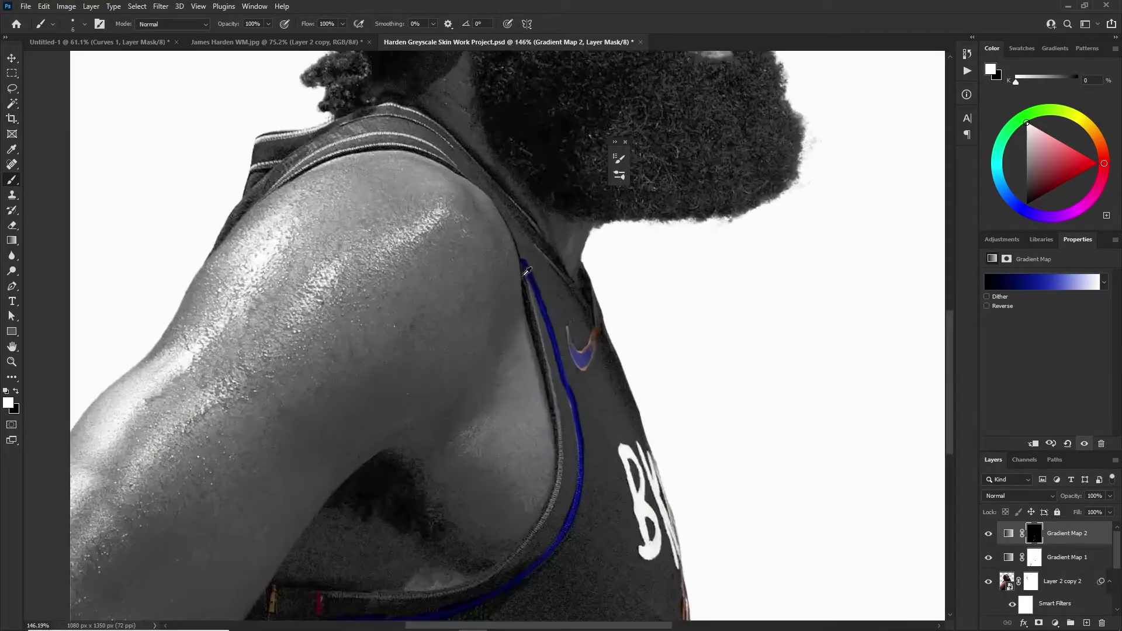
# Shrink the brush and paint white on Gradient Map 2's mask along the top collar stitching over the shoulder to colour it blue
pyautogui.scroll(2, 527, 274)
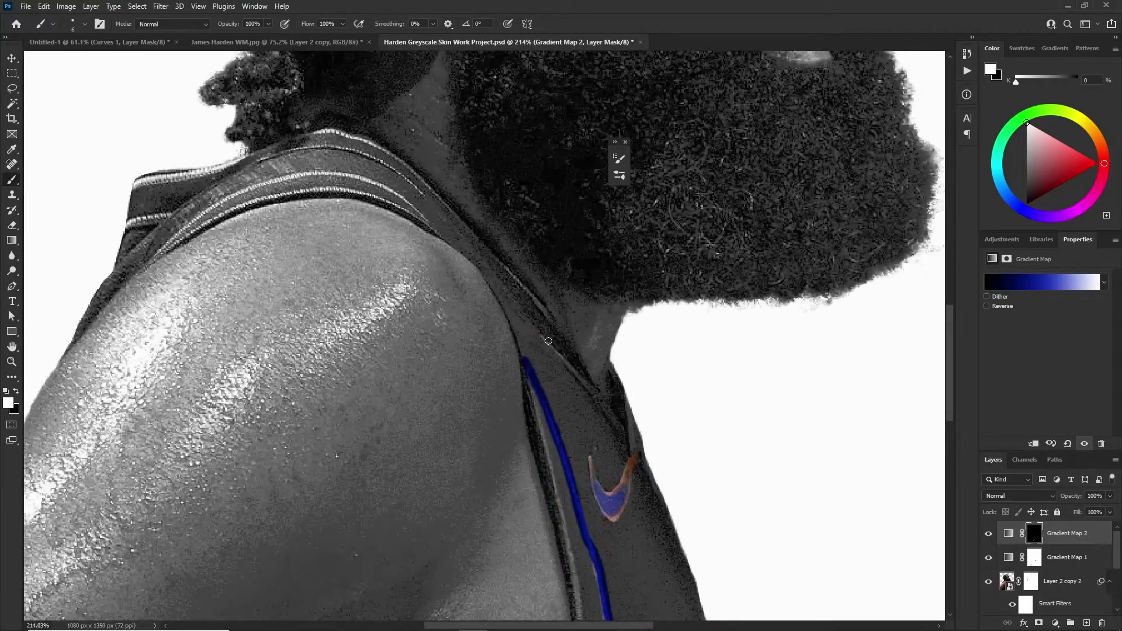
pyautogui.press('[')
pyautogui.press('[')
pyautogui.press('[')
pyautogui.scroll(1, 369, 158)
pyautogui.keyDown('alt'); pyautogui.rightClick(346, 143); pyautogui.keyUp('alt')
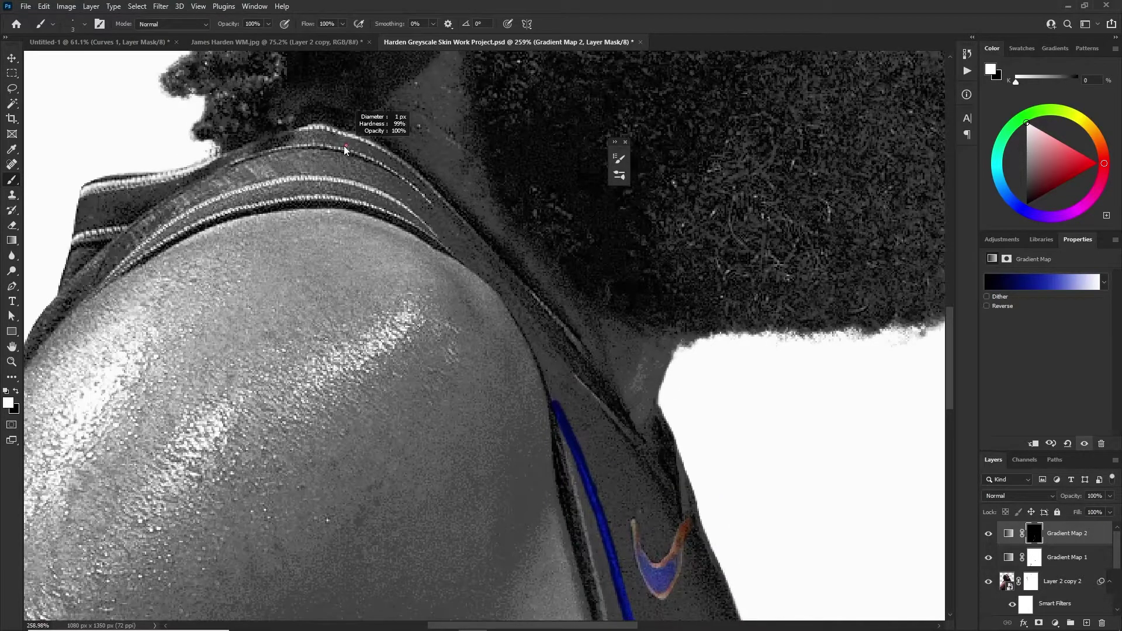
pyautogui.keyDown('alt'); pyautogui.rightClick(222, 171); pyautogui.keyUp('alt')
pyautogui.keyDown('alt'); pyautogui.rightClick(308, 142); pyautogui.keyUp('alt')
pyautogui.keyDown('alt'); pyautogui.rightClick(314, 129); pyautogui.keyUp('alt')
pyautogui.keyDown('alt'); pyautogui.rightClick(300, 129); pyautogui.keyUp('alt')
pyautogui.keyDown('alt'); pyautogui.rightClick(297, 130); pyautogui.keyUp('alt')
pyautogui.press('[')
pyautogui.press('[')
pyautogui.press('[')
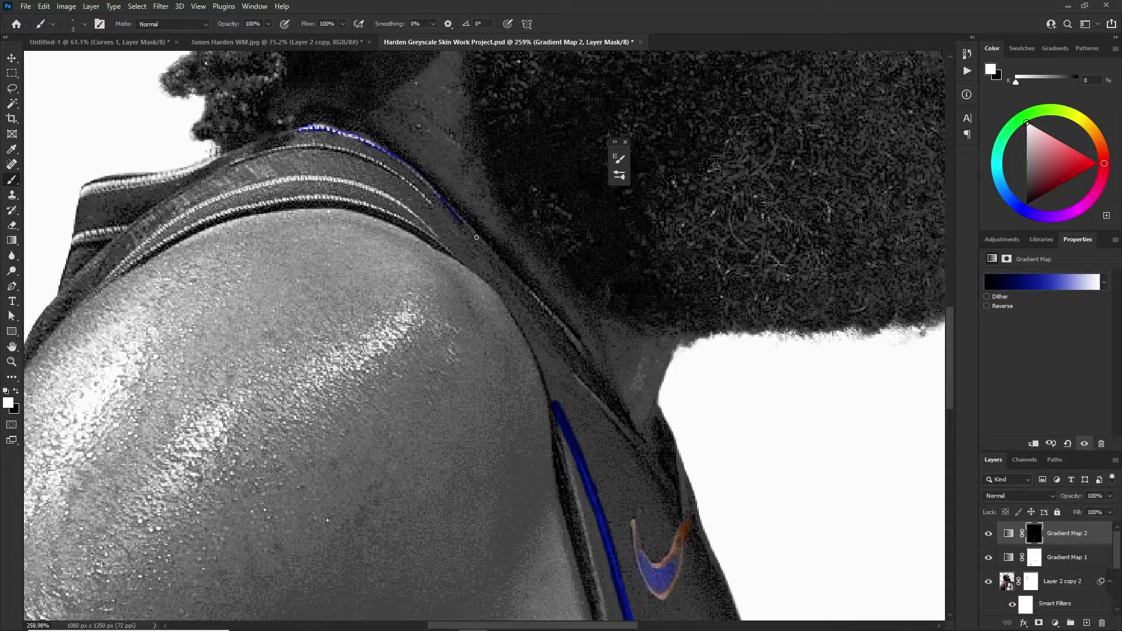
# Undo the stray collar strokes and extend the blue along the back edge of the collar behind the neck
pyautogui.hotkey('ctrl', 'z')
pyautogui.hotkey('ctrl', 'z')
pyautogui.scroll(-4, 519, 281)
pyautogui.scroll(5, 386, 306)
pyautogui.moveTo(441, 284)
pyautogui.mouseDown()
pyautogui.moveTo(292, 337)
pyautogui.moveTo(311, 335)
pyautogui.moveTo(167, 363)
pyautogui.mouseUp()
pyautogui.hotkey('ctrl', 'z')
pyautogui.hotkey('ctrl', 'z')
pyautogui.keyDown('alt'); pyautogui.rightClick(308, 335); pyautogui.keyUp('alt')
pyautogui.hotkey('ctrl', 'z')
# Paint black on Gradient Map 2's mask to thin the blue armhole line beside the swoosh
pyautogui.press('x')
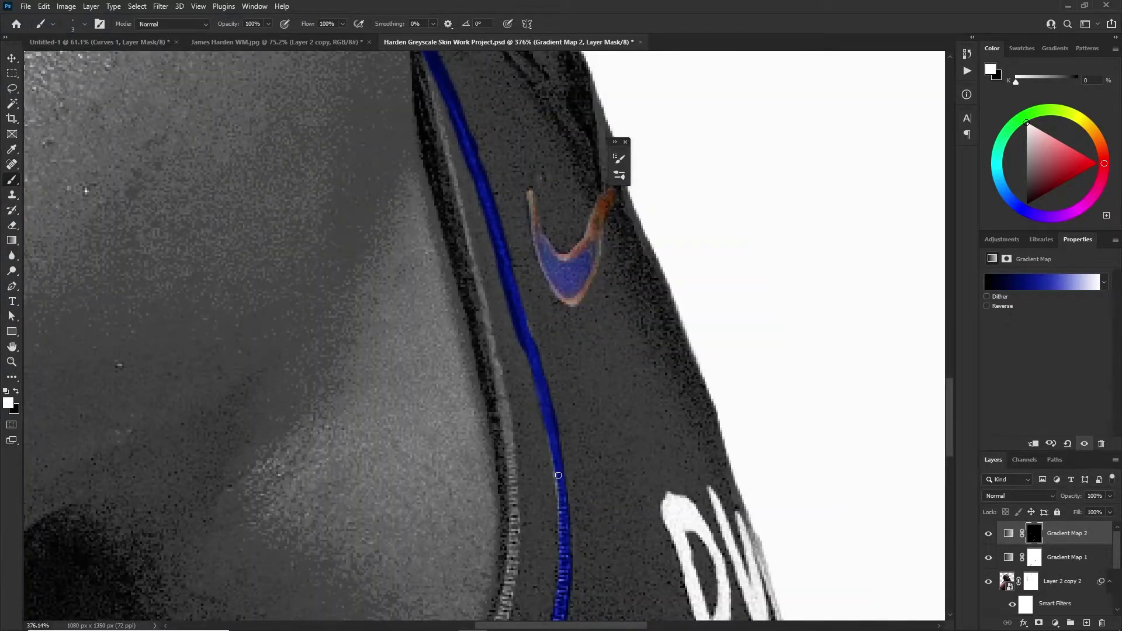
pyautogui.scroll(-5, 509, 434)
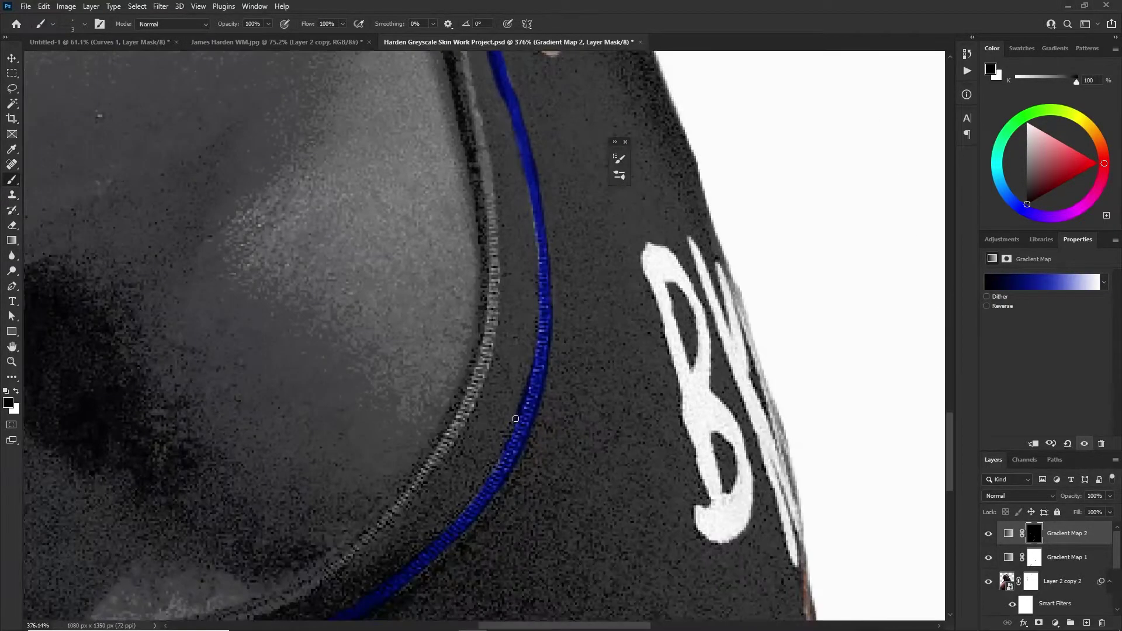
pyautogui.scroll(8, 510, 434)
pyautogui.moveTo(429, 356)
pyautogui.mouseDown()
pyautogui.moveTo(369, 218)
pyautogui.moveTo(447, 396)
pyautogui.mouseUp()
pyautogui.scroll(-5, 474, 301)
pyautogui.scroll(6, 479, 359)
pyautogui.keyDown('alt'); pyautogui.rightClick(431, 230); pyautogui.keyUp('alt')
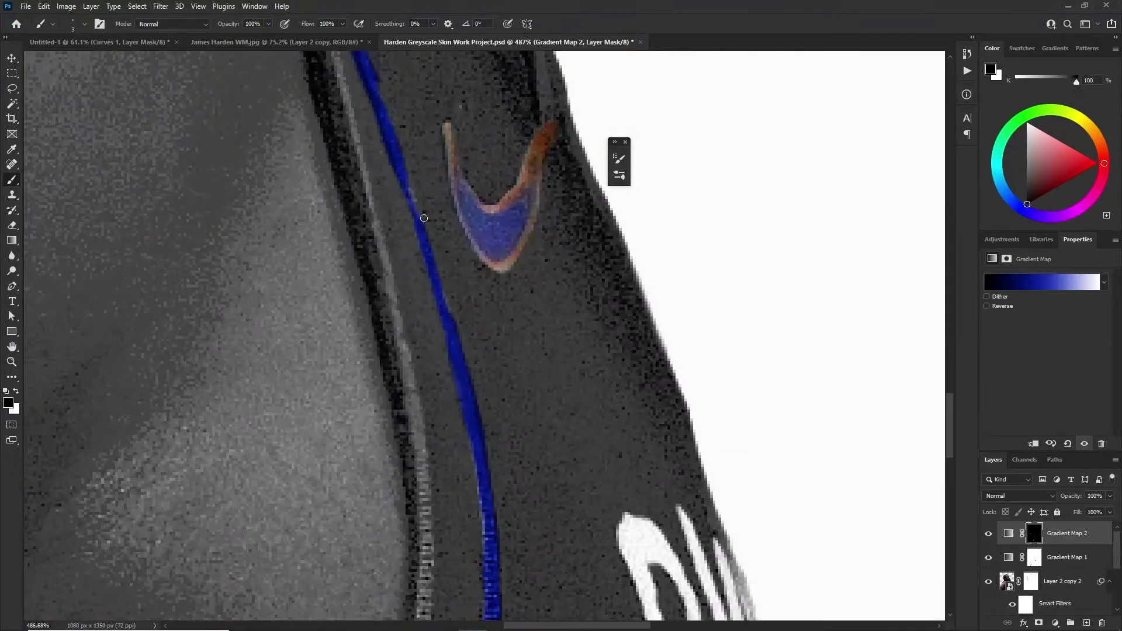
# Change Gradient Map 2's middle colour stop to a softer blue and move it to location 41%
pyautogui.press('x')
pyautogui.scroll(-10, 431, 230)
pyautogui.click(1019, 283)
pyautogui.doubleClick(835, 349)
pyautogui.click(918, 135)
pyautogui.click(1079, 83)
pyautogui.moveTo(836, 349); pyautogui.dragTo(805, 349)
pyautogui.click(931, 161)
# Paint white on Gradient Map 2's mask along the front neckline stitching under the beard to colour it blue
pyautogui.press('x')
pyautogui.moveTo(523, 247); pyautogui.dragTo(552, 251)
pyautogui.scroll(3, 842, 409)
pyautogui.keyDown('alt'); pyautogui.rightClick(624, 303); pyautogui.keyUp('alt')
pyautogui.moveTo(627, 309); pyautogui.dragTo(541, 241)
pyautogui.moveTo(826, 512); pyautogui.dragTo(589, 283)
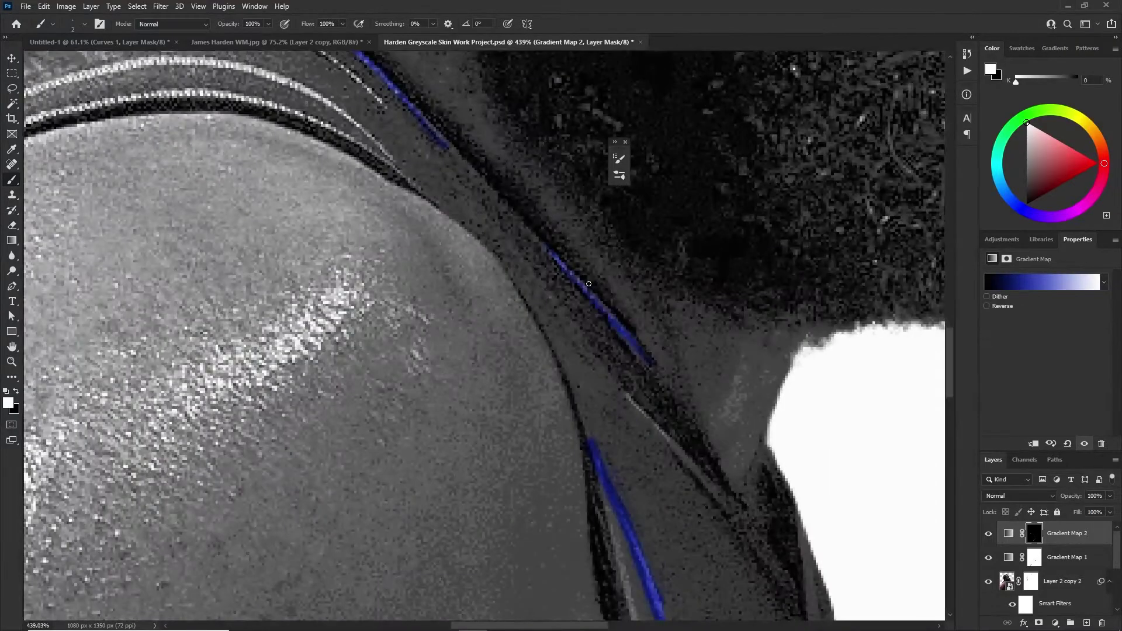
# Examine the blue trim on the collar and armhole up close and at full view, toggling Gradient Map 1's visibility for comparison
pyautogui.press('x')
pyautogui.scroll(-7, 589, 283)
pyautogui.click(988, 558)
pyautogui.click(989, 558)
pyautogui.scroll(-10, 596, 309)
pyautogui.scroll(6, 620, 327)
pyautogui.press('v')
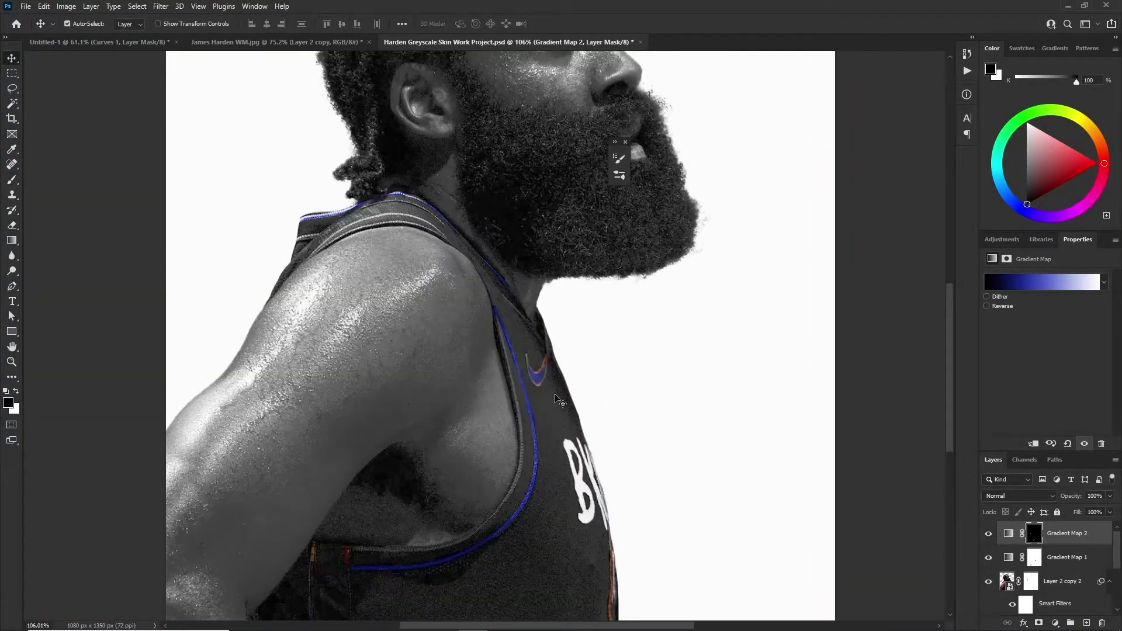
pyautogui.scroll(-3, 559, 401)
pyautogui.scroll(6, 315, 312)
pyautogui.scroll(-2, 315, 312)
pyautogui.scroll(4, 309, 289)
pyautogui.scroll(-1, 305, 277)
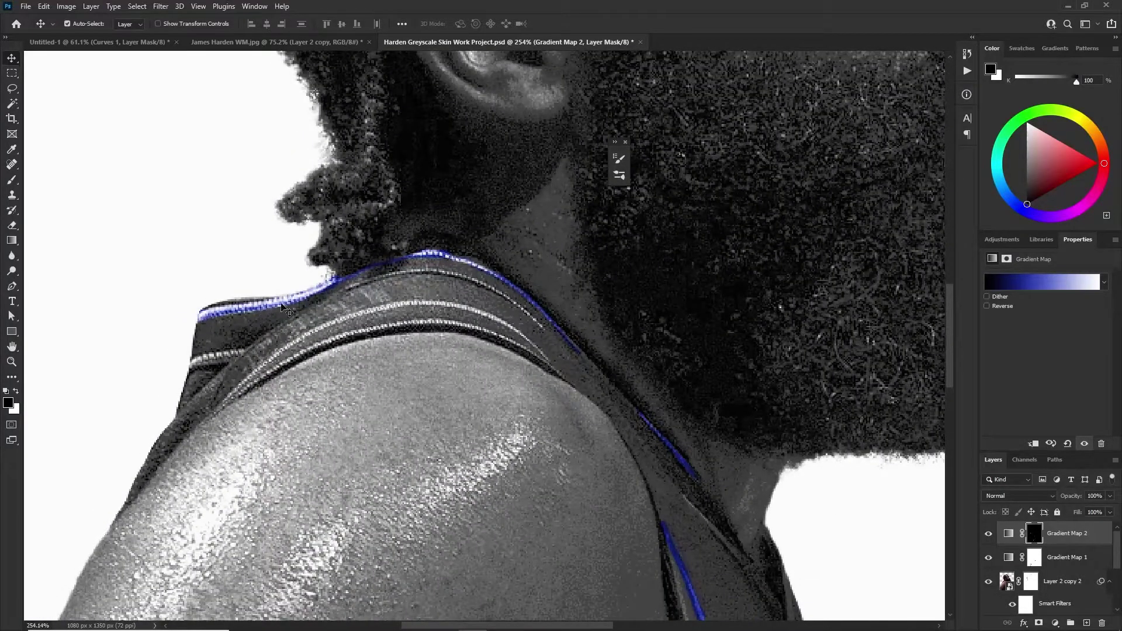
pyautogui.scroll(-6, 284, 308)
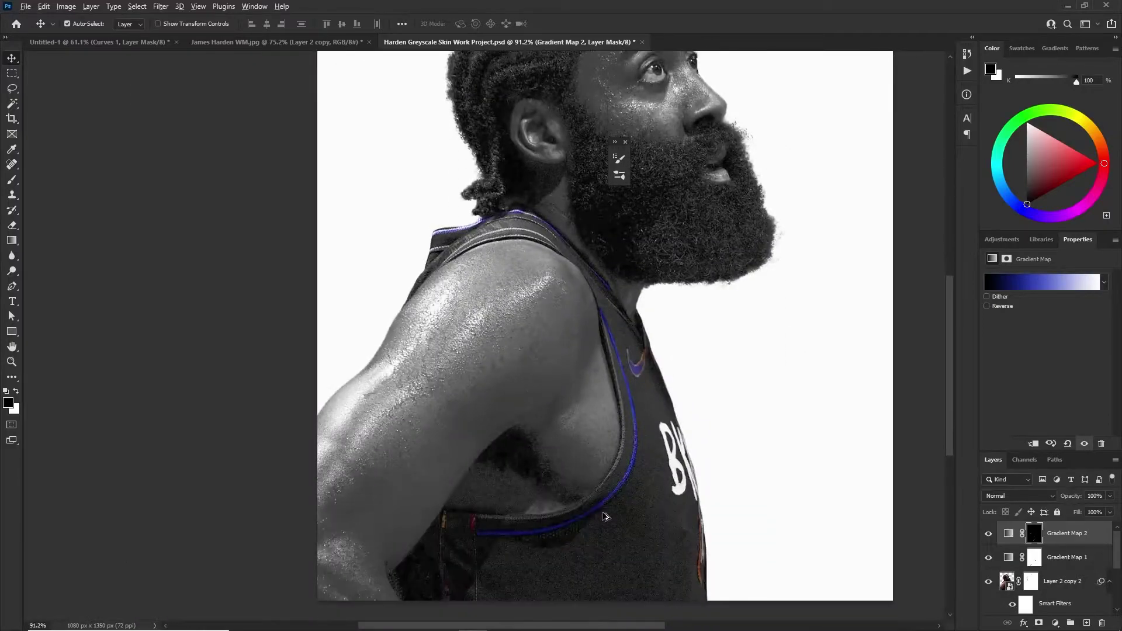
pyautogui.scroll(4, 605, 516)
pyautogui.scroll(-4, 580, 520)
pyautogui.scroll(4, 570, 444)
pyautogui.scroll(5, 562, 392)
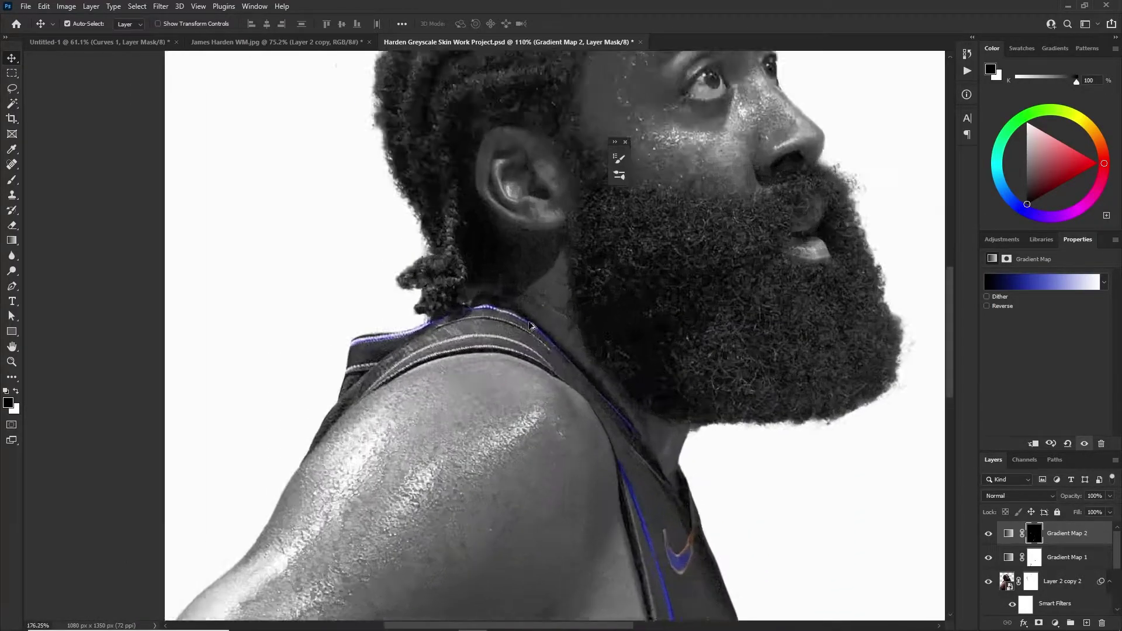
pyautogui.scroll(3, 535, 340)
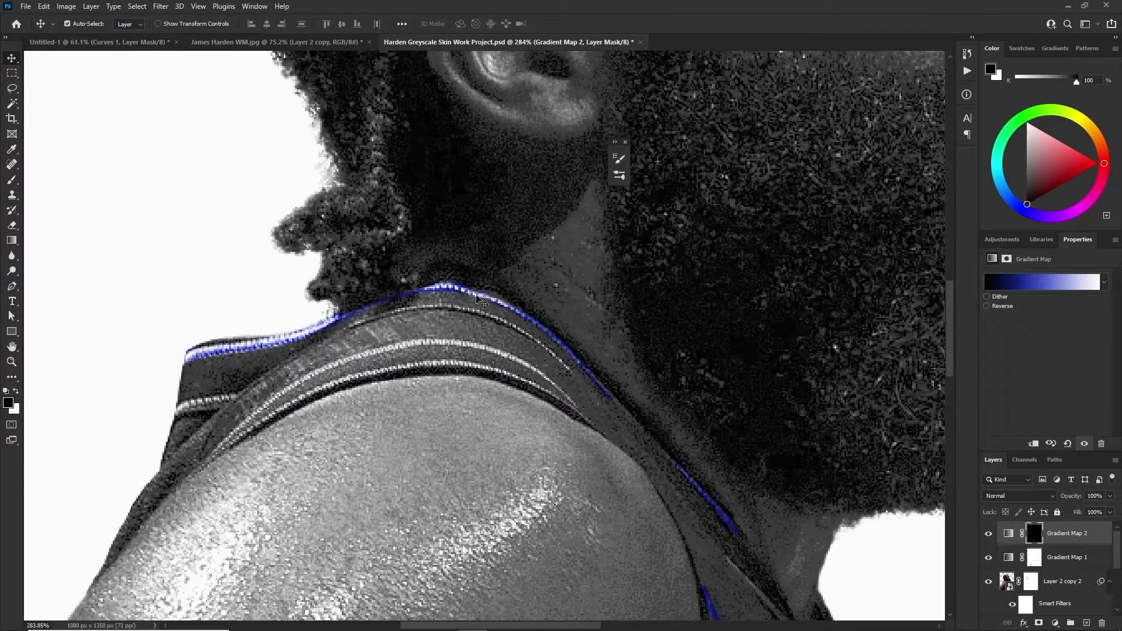
pyautogui.scroll(-4, 481, 299)
pyautogui.scroll(3, 565, 388)
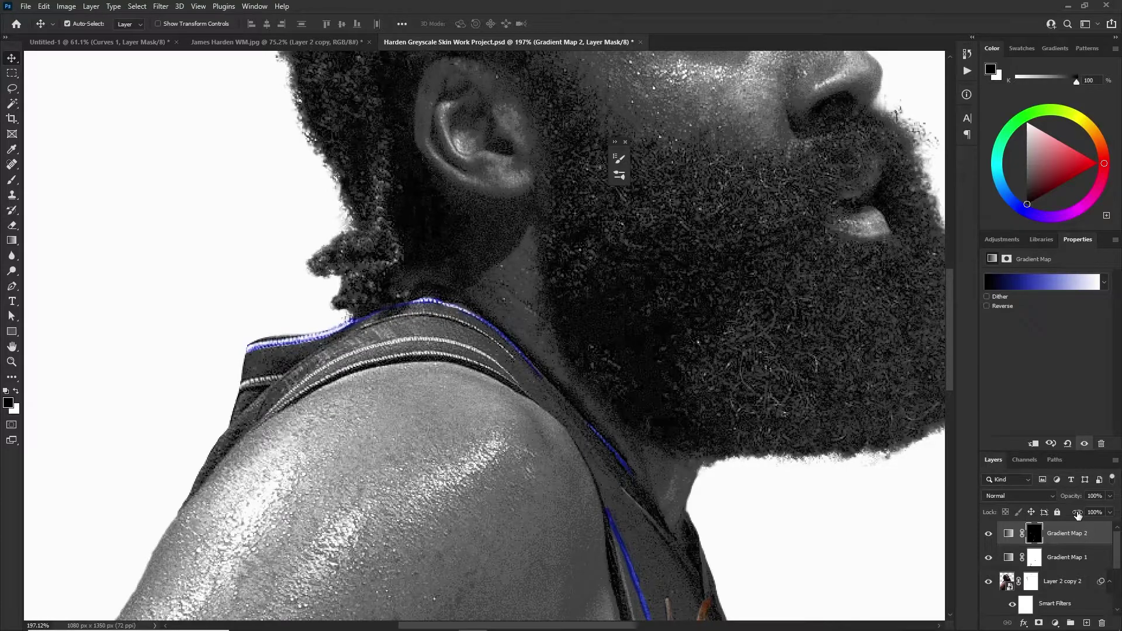
# Duplicate Gradient Map 2 and set the copy's blue stop to location 79% with colour 2e3fa6
pyautogui.hotkey('ctrl', 'j')
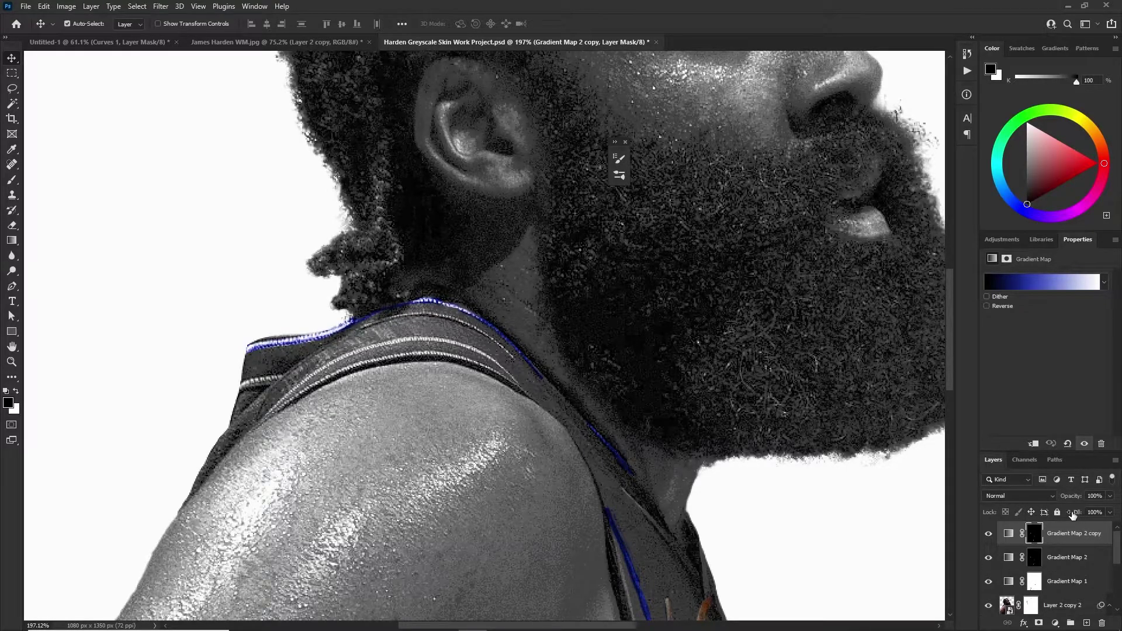
pyautogui.click(1062, 542)
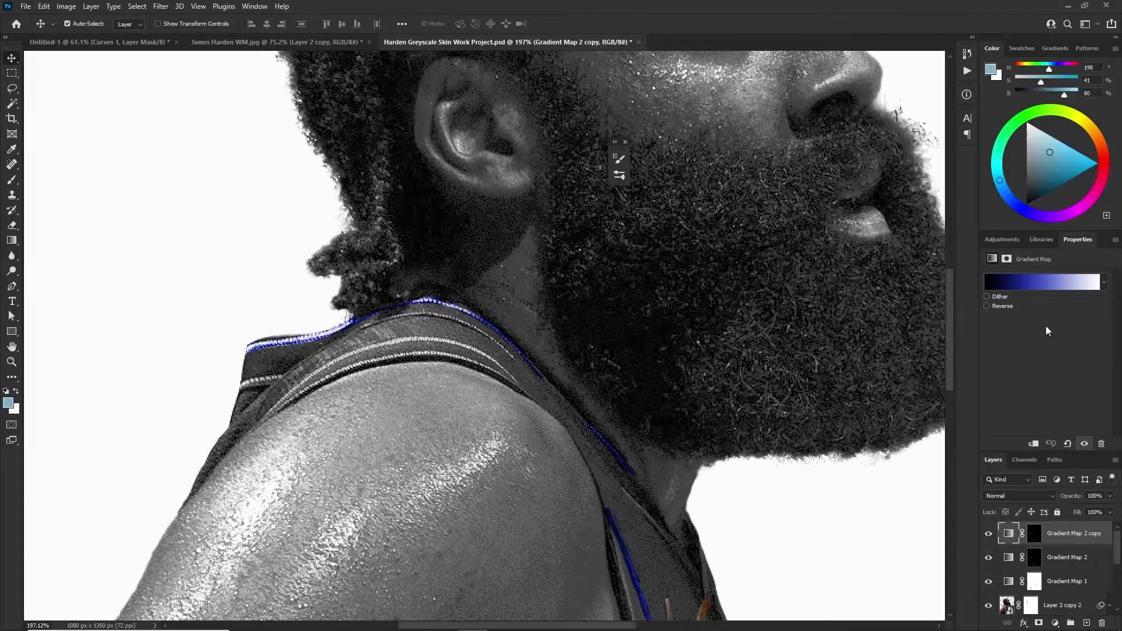
pyautogui.click(1028, 282)
pyautogui.moveTo(804, 349); pyautogui.dragTo(895, 349)
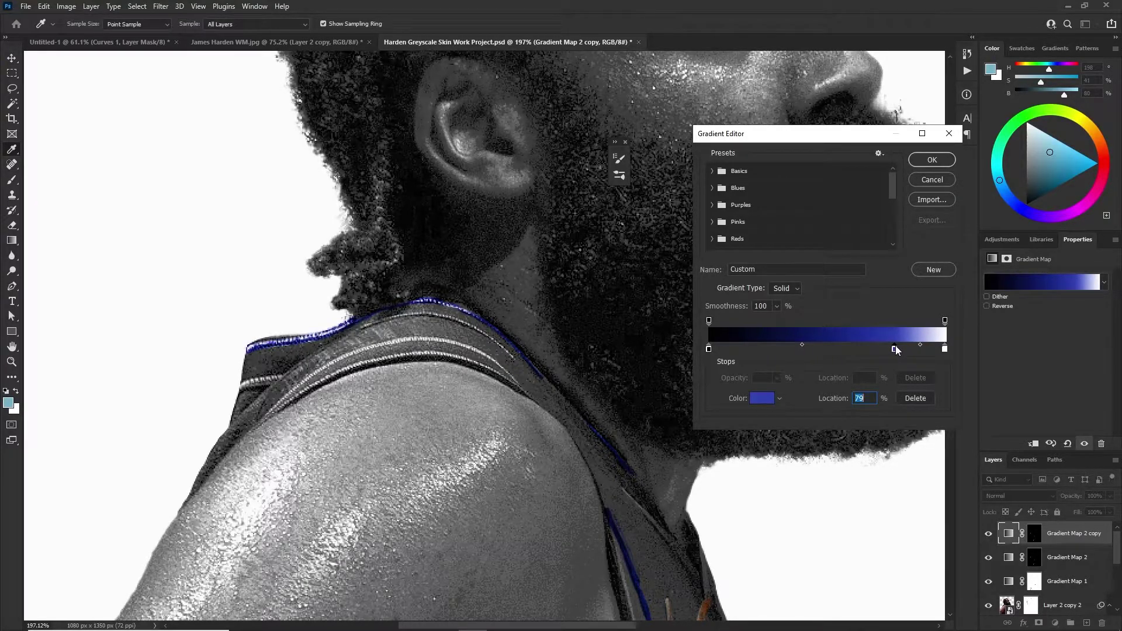
pyautogui.doubleClick(894, 349)
pyautogui.moveTo(910, 145)
pyautogui.mouseDown()
pyautogui.moveTo(904, 176)
pyautogui.moveTo(919, 139)
pyautogui.mouseUp()
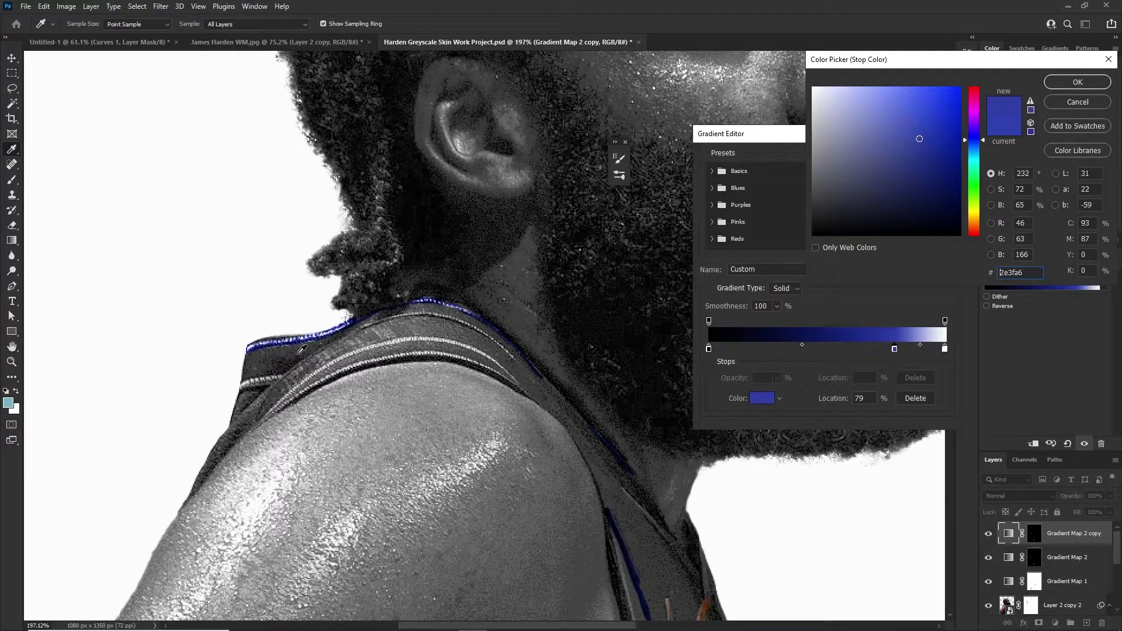
pyautogui.click(1051, 87)
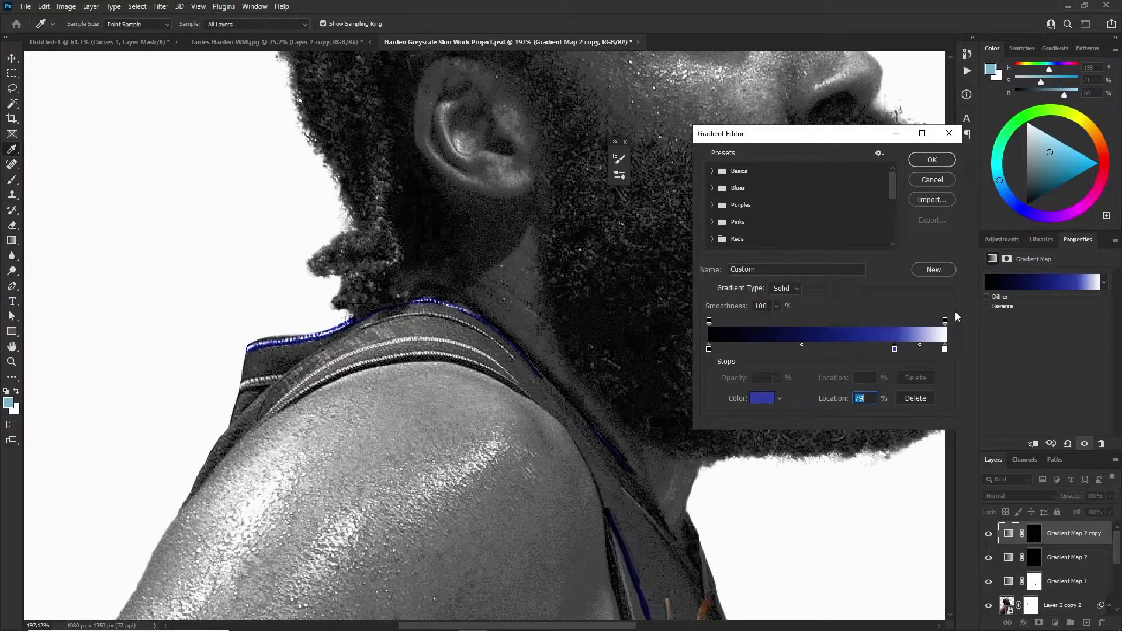
# Change the white end stop of Gradient Map 2 copy to light grey dbdbdb
pyautogui.doubleClick(945, 350)
pyautogui.moveTo(822, 122)
pyautogui.mouseDown()
pyautogui.moveTo(800, 118)
pyautogui.moveTo(821, 101)
pyautogui.moveTo(804, 108)
pyautogui.mouseUp()
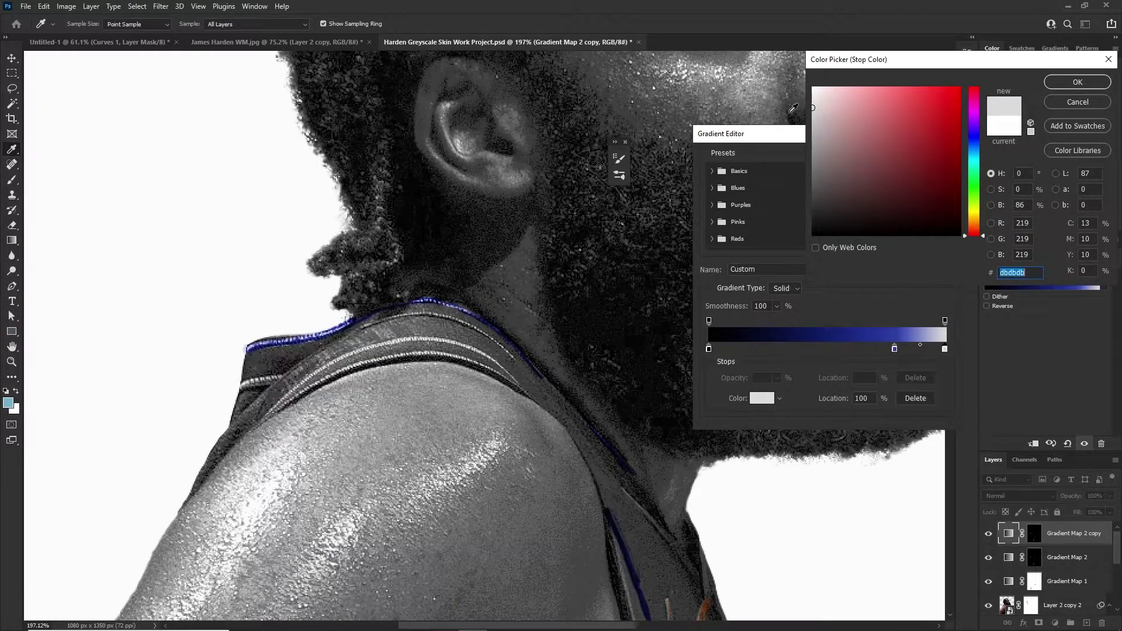
pyautogui.click(1051, 82)
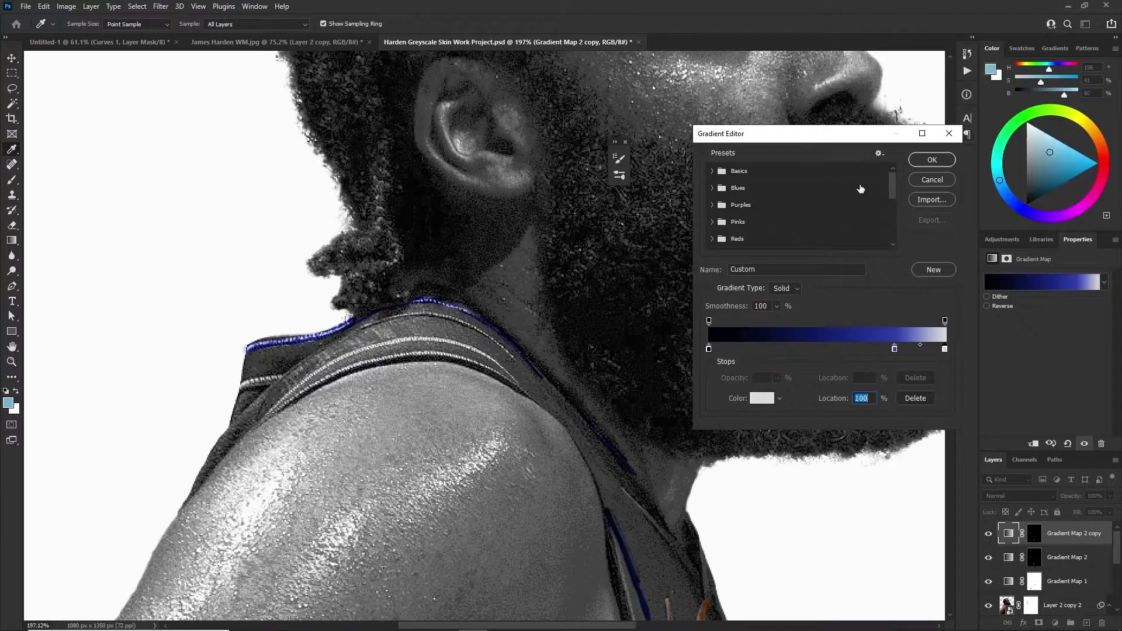
pyautogui.click(938, 166)
pyautogui.scroll(-5, 421, 287)
pyautogui.scroll(5, 403, 304)
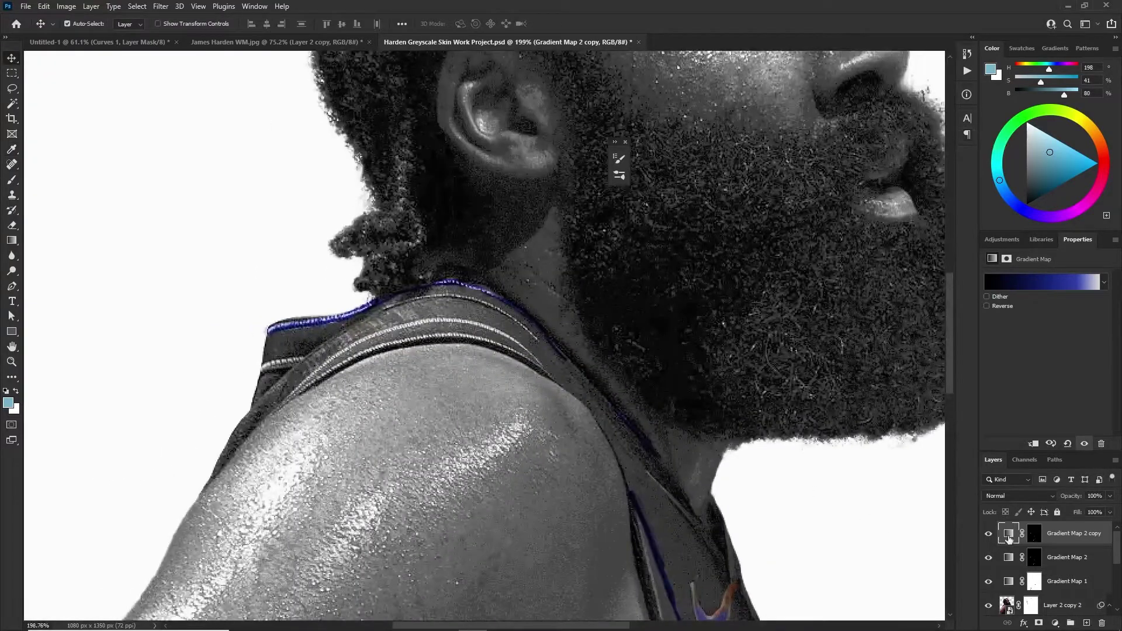
pyautogui.scroll(-5, 643, 398)
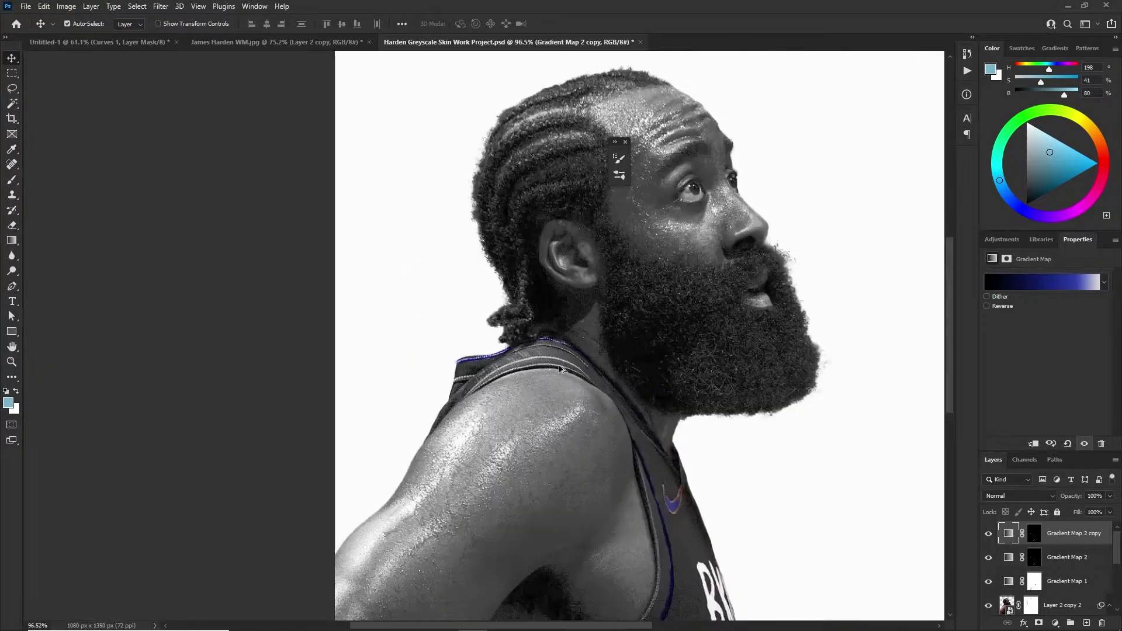
# Delete the layer mask of Gradient Map 2 copy and replace it with a new mask inverted to black
pyautogui.moveTo(526, 362); pyautogui.dragTo(524, 300)
pyautogui.scroll(5, 526, 333)
pyautogui.rightClick(1032, 537)
pyautogui.click(1029, 451)
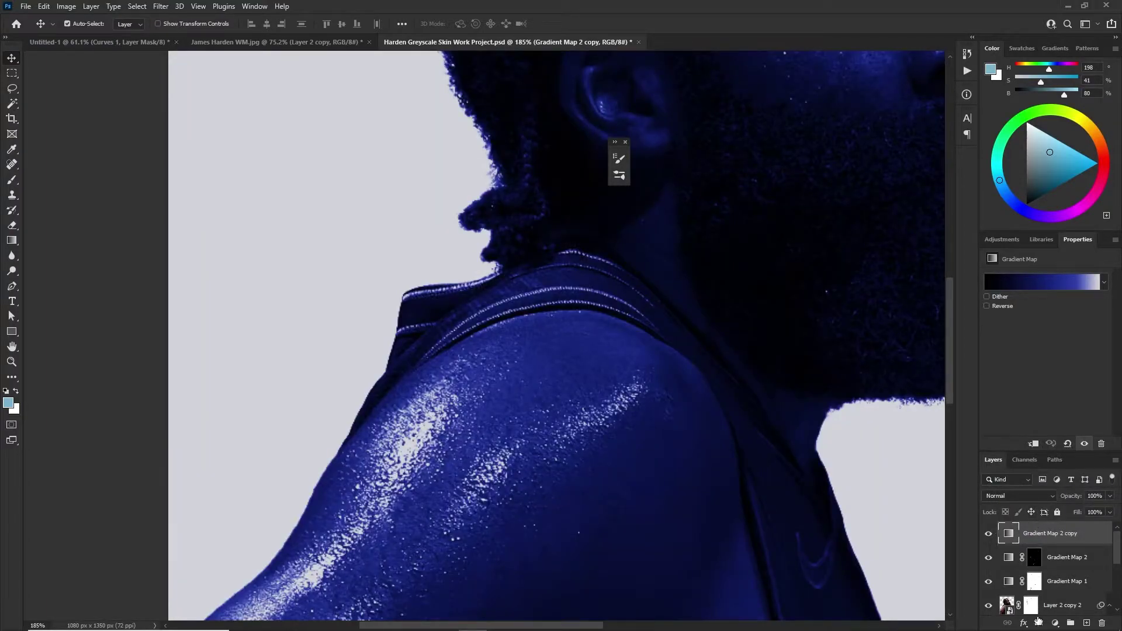
pyautogui.click(1039, 622)
pyautogui.hotkey('ctrl', 'i')
pyautogui.press('b')
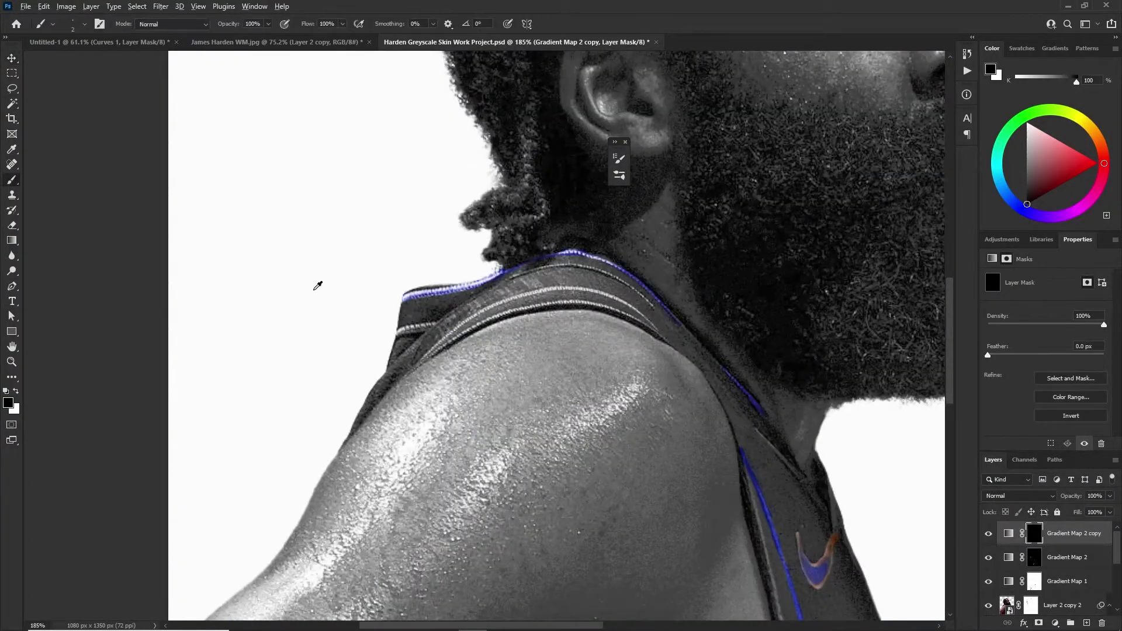
# Paint white on Gradient Map 2 copy's mask along the collar edge and the curved shoulder strap stitching to tint them blue
pyautogui.scroll(3, 374, 278)
pyautogui.press('x')
pyautogui.moveTo(461, 305); pyautogui.dragTo(438, 323)
pyautogui.moveTo(431, 323); pyautogui.dragTo(490, 300)
pyautogui.hotkey('ctrl', 'z')
pyautogui.moveTo(431, 322)
pyautogui.mouseDown()
pyautogui.moveTo(475, 302)
pyautogui.moveTo(431, 320)
pyautogui.moveTo(576, 292)
pyautogui.moveTo(602, 278)
pyautogui.moveTo(555, 295)
pyautogui.moveTo(606, 270)
pyautogui.moveTo(601, 278)
pyautogui.mouseUp()
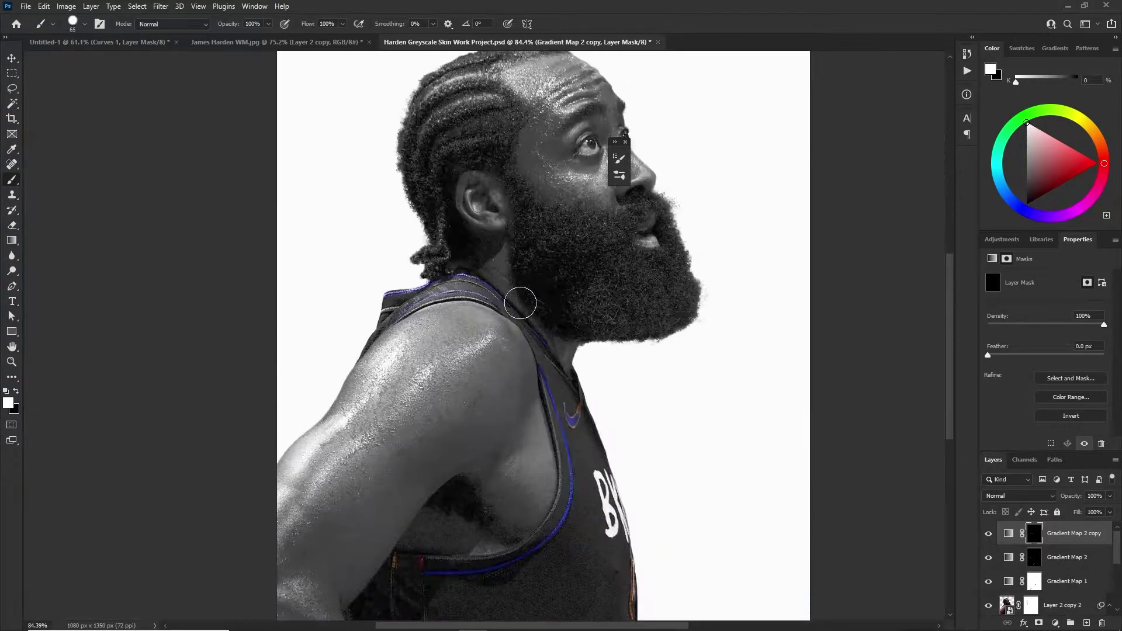
pyautogui.scroll(4, 499, 275)
pyautogui.scroll(2, 479, 301)
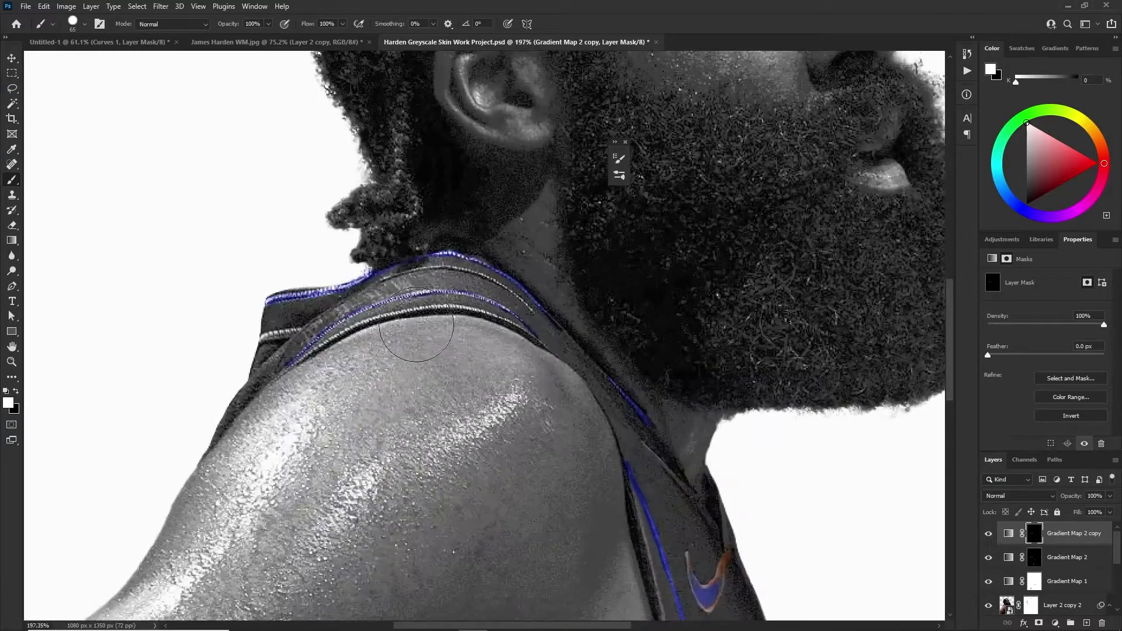
pyautogui.scroll(-4, 453, 310)
pyautogui.scroll(4, 608, 388)
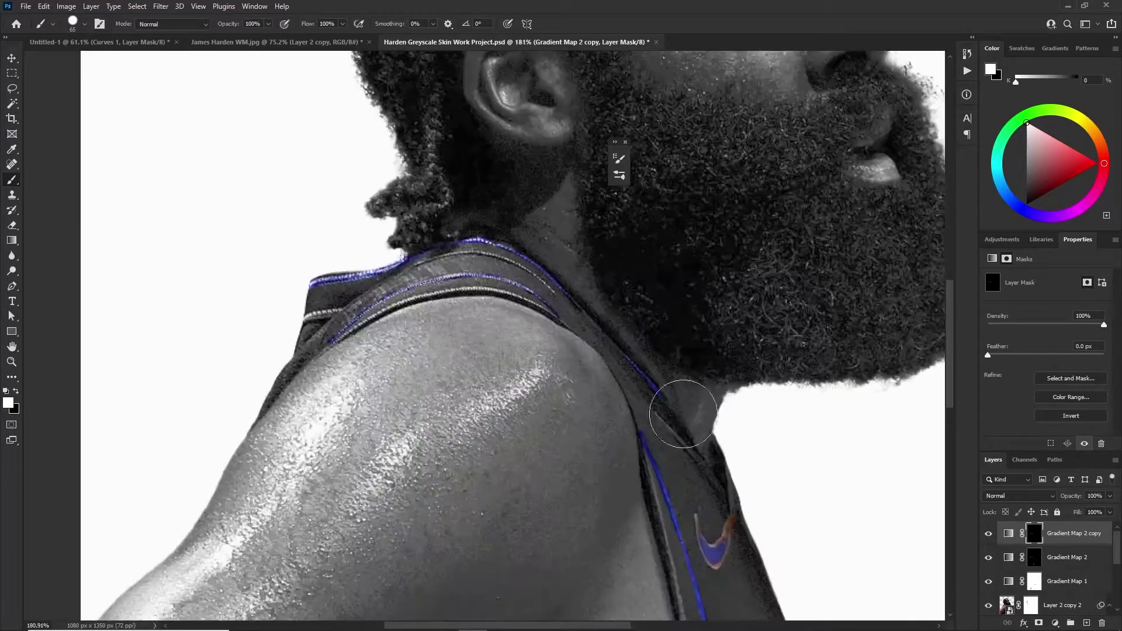
# Duplicate Gradient Map 2, place the duplicate at the top of the layer stack, and recolour its blue stop to yellow b09930
pyautogui.click(1008, 533)
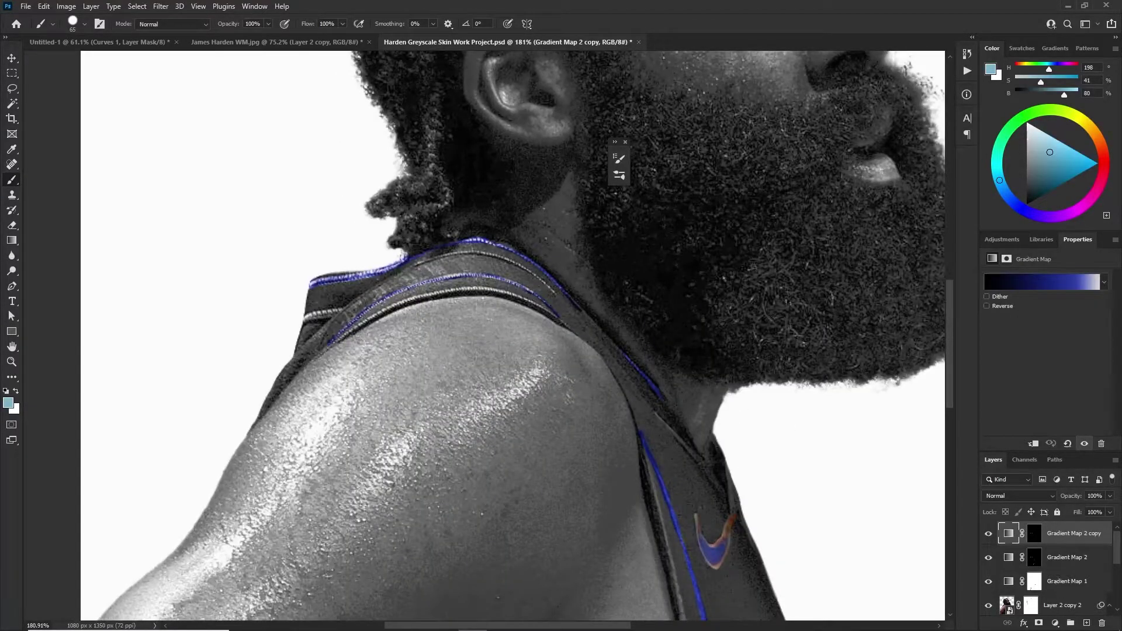
pyautogui.click(1068, 559)
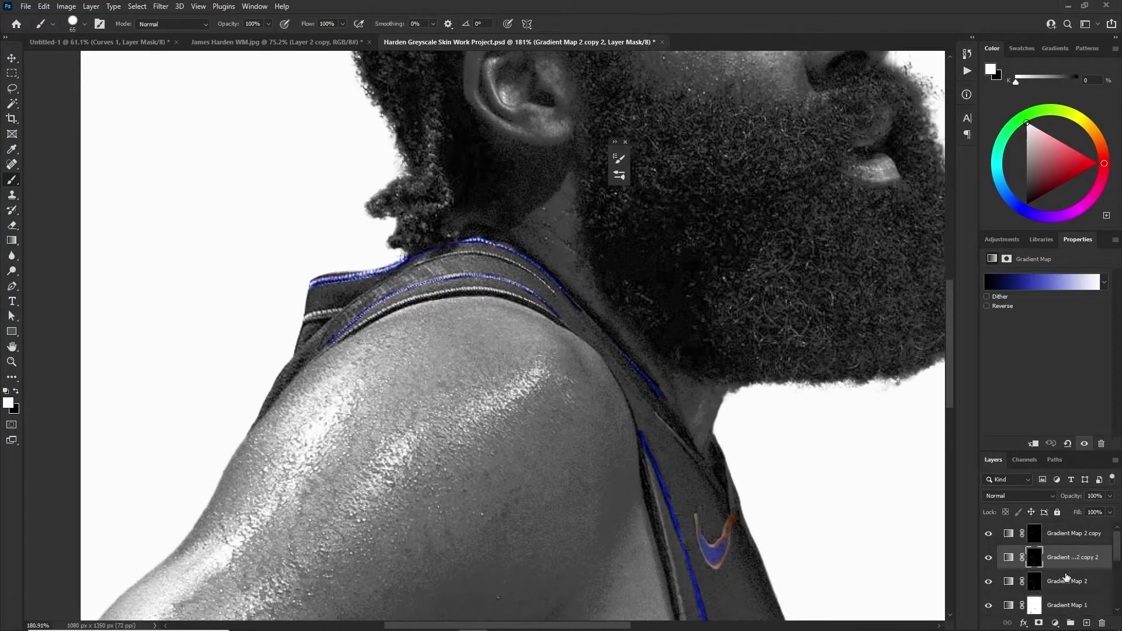
pyautogui.hotkey('ctrl', 'j')
pyautogui.click(1036, 275)
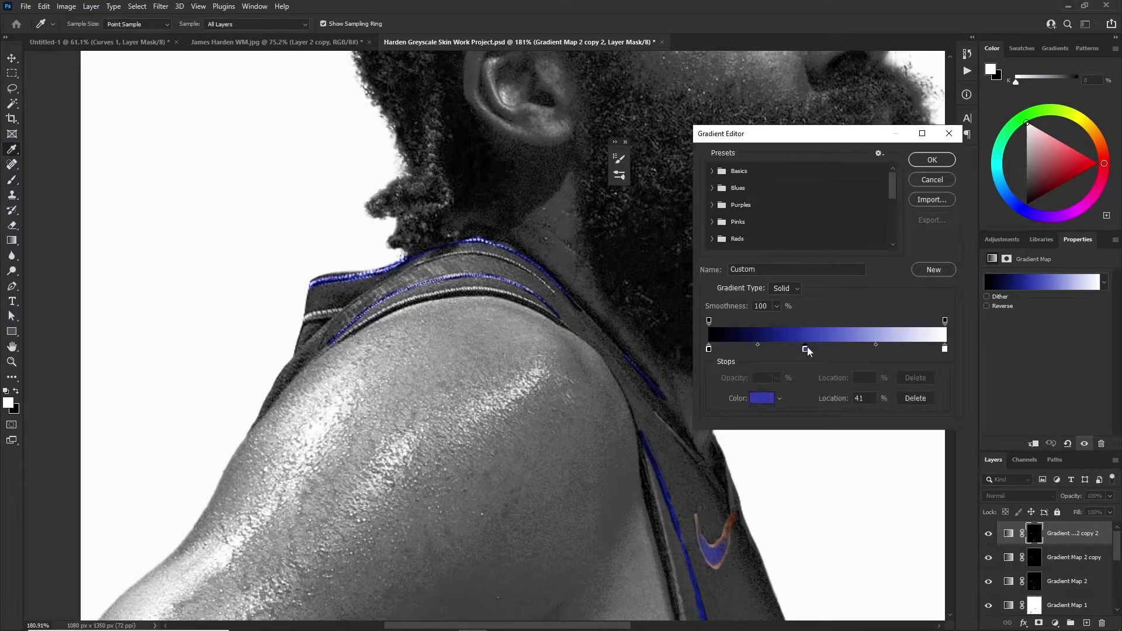
pyautogui.doubleClick(805, 349)
pyautogui.moveTo(972, 162); pyautogui.dragTo(980, 215)
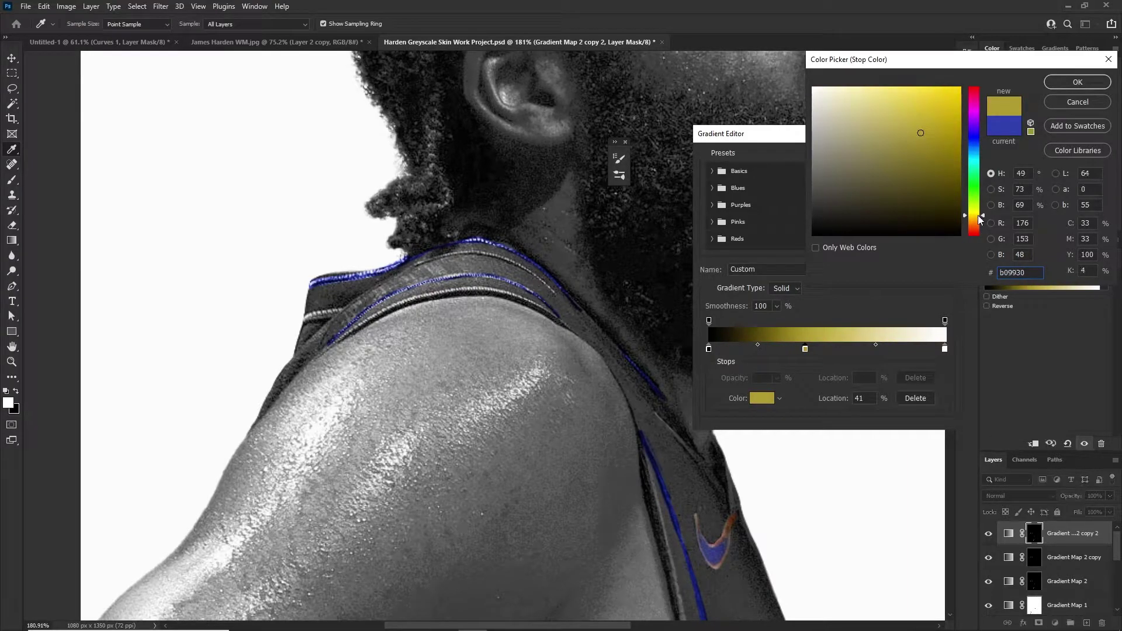
pyautogui.click(1069, 85)
pyautogui.click(931, 160)
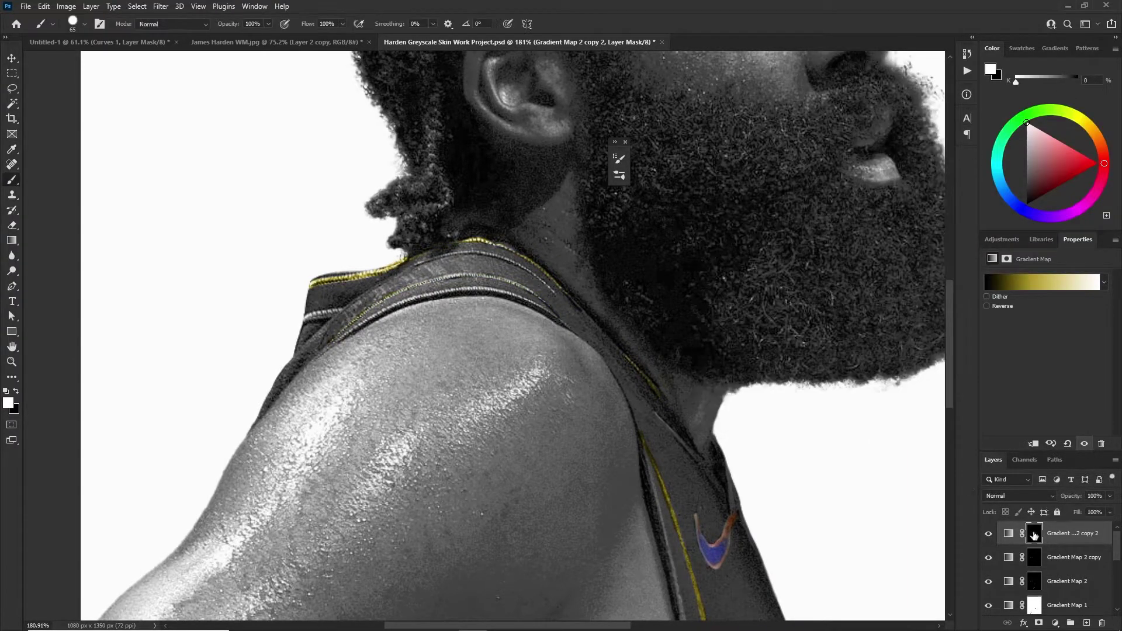
# Fill the yellow gradient map's mask with black and paint white along the shoulder strap's inner stitching
pyautogui.click(1034, 533)
pyautogui.hotkey('ctrl', 'BackSpace')
pyautogui.scroll(5, 376, 295)
pyautogui.moveTo(297, 391); pyautogui.dragTo(557, 284)
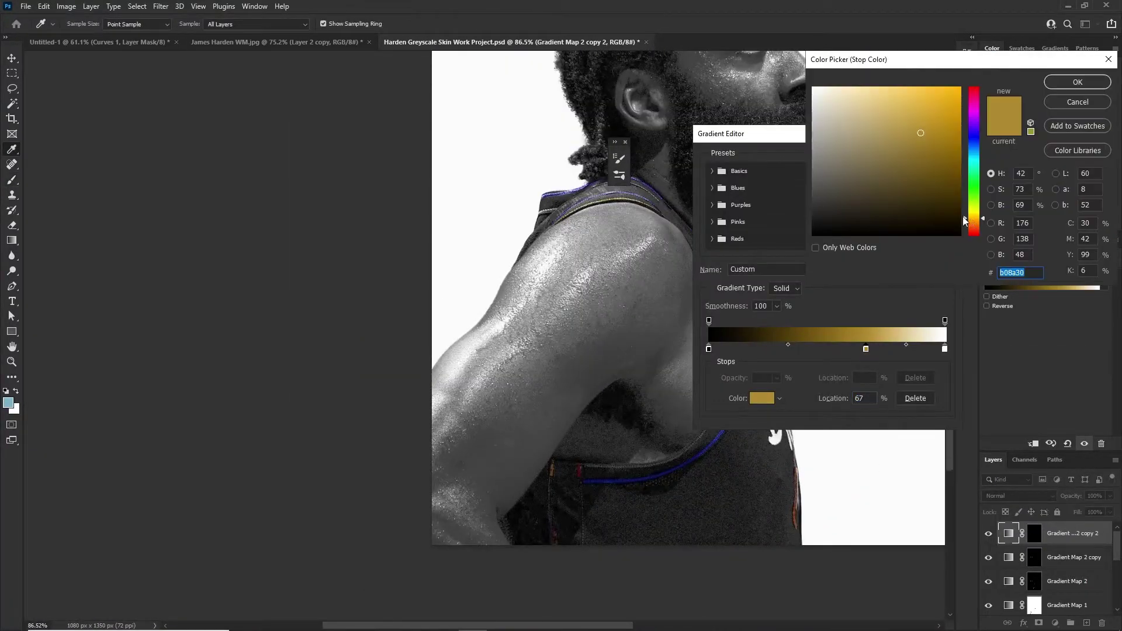
# Brighten the middle stop of the topmost gradient map to yellow d4b31b
pyautogui.moveTo(973, 218); pyautogui.dragTo(976, 215)
pyautogui.moveTo(921, 132); pyautogui.dragTo(941, 110)
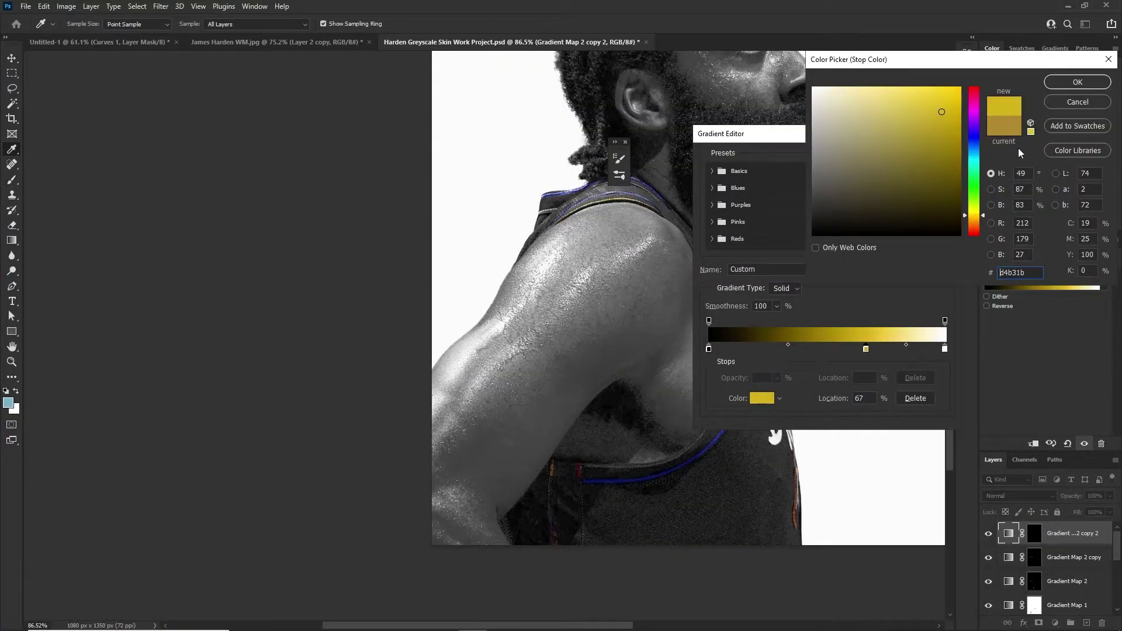
pyautogui.click(1077, 82)
pyautogui.click(931, 160)
# Paint white on the topmost gradient map's mask along the inner stitching of the jersey's armhole to tint it yellow
pyautogui.click(1035, 533)
pyautogui.scroll(5, 710, 292)
pyautogui.moveTo(657, 271); pyautogui.dragTo(722, 565)
pyautogui.scroll(-10, 723, 565)
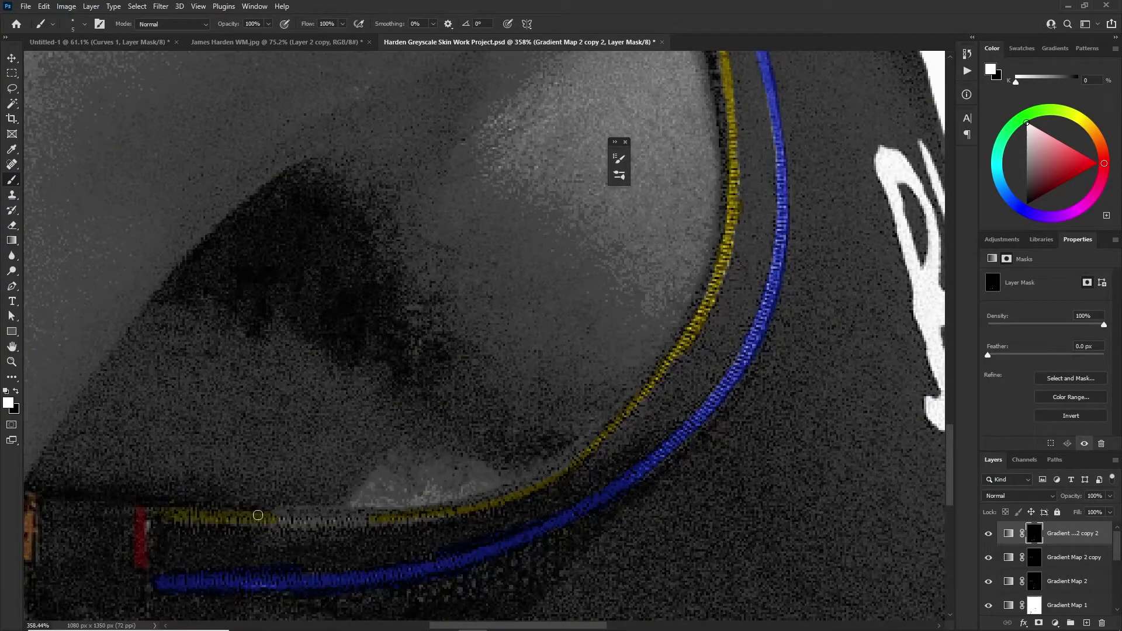
pyautogui.scroll(-5, 399, 528)
pyautogui.scroll(3, 419, 539)
pyautogui.scroll(5, 455, 351)
pyautogui.moveTo(474, 446); pyautogui.dragTo(835, 500)
pyautogui.press(']')
# Examine the tinted jersey trim against the whole cutout, from the collar down to the armhole and side seam
pyautogui.keyDown('alt'); pyautogui.scroll(-5, 233, 427); pyautogui.keyUp('alt')
pyautogui.keyDown('alt'); pyautogui.scroll(5, 301, 377); pyautogui.keyUp('alt')
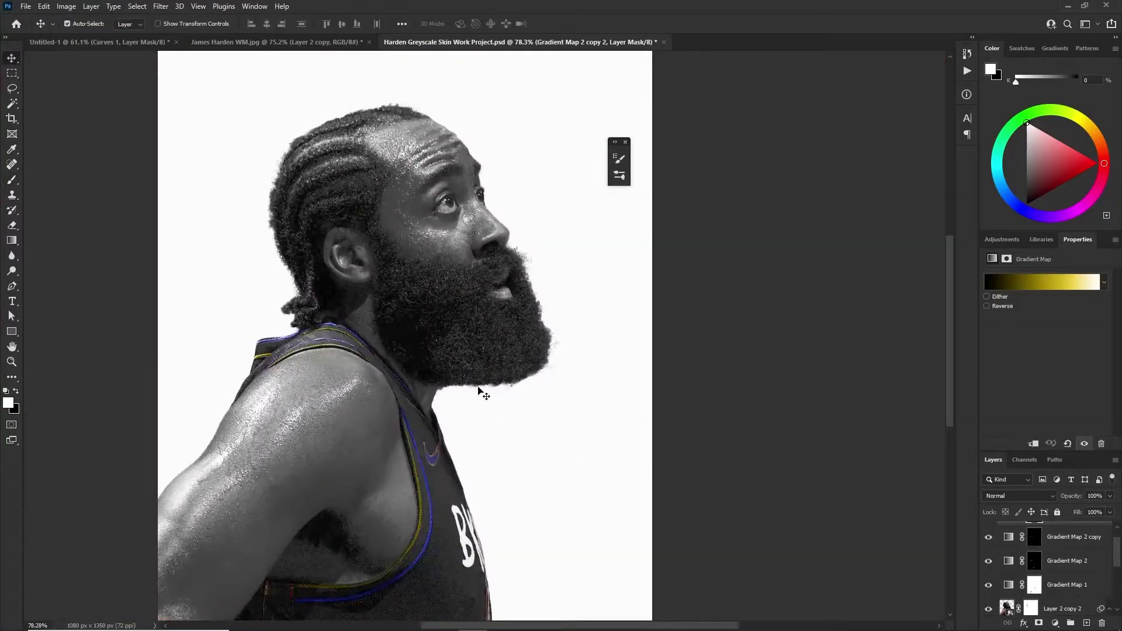
pyautogui.keyDown('alt'); pyautogui.scroll(-3, 481, 393); pyautogui.keyUp('alt')
pyautogui.keyDown('alt'); pyautogui.scroll(3, 444, 328); pyautogui.keyUp('alt')
pyautogui.keyDown('alt'); pyautogui.scroll(-1, 428, 294); pyautogui.keyUp('alt')
pyautogui.keyDown('alt'); pyautogui.scroll(-2, 427, 292); pyautogui.keyUp('alt')
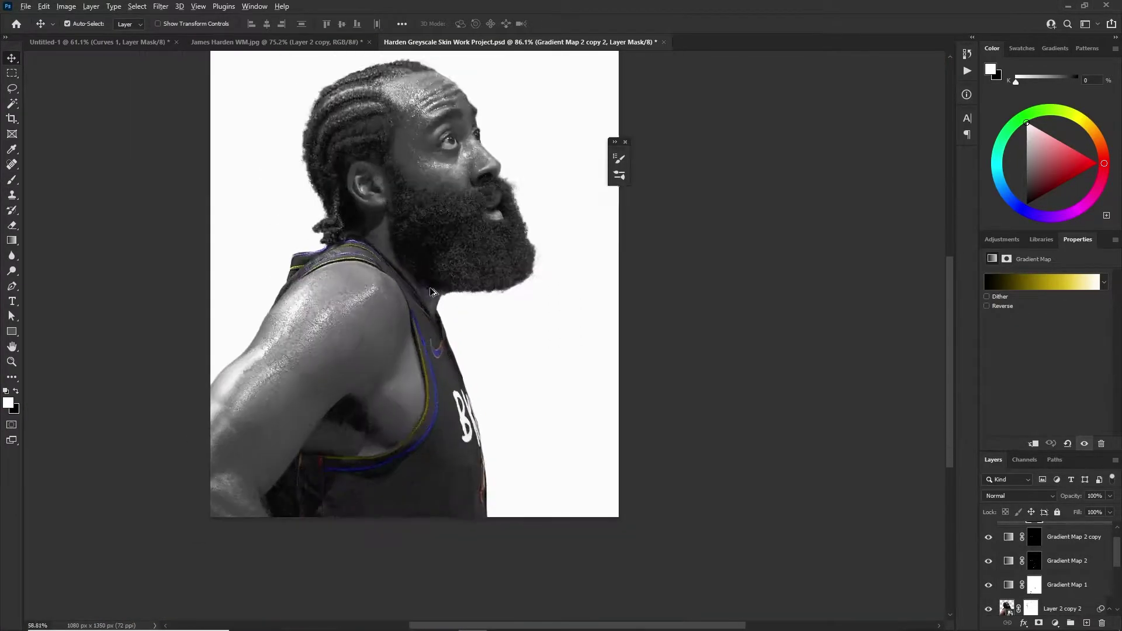
pyautogui.keyDown('alt'); pyautogui.scroll(5, 442, 195); pyautogui.keyUp('alt')
pyautogui.scroll(-2, 443, 200)
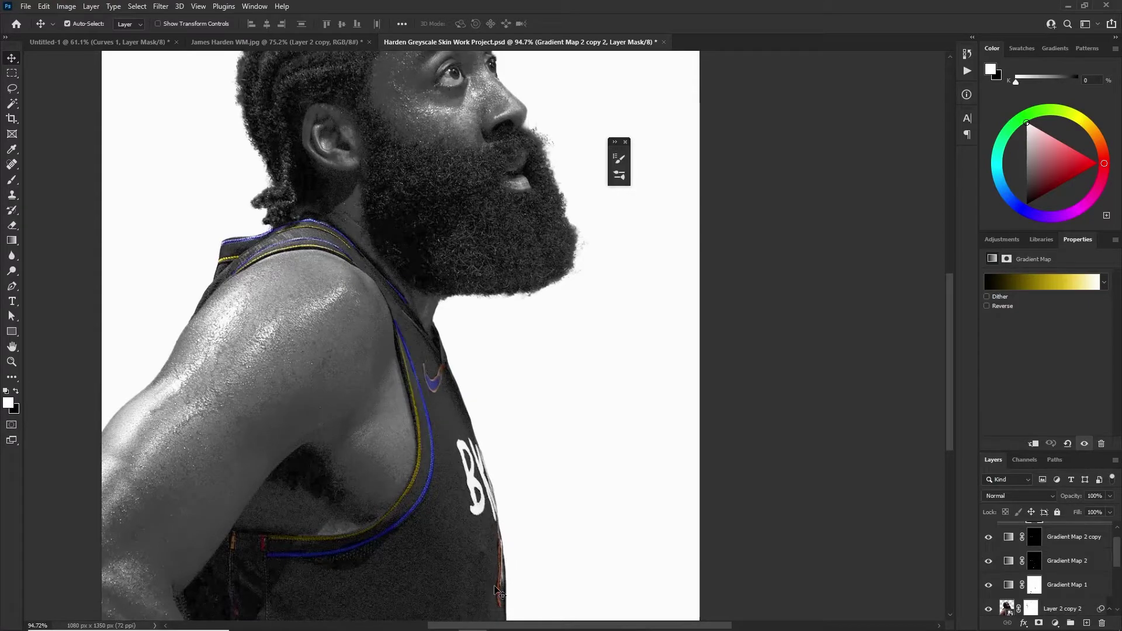
pyautogui.keyDown('alt'); pyautogui.scroll(3, 413, 439); pyautogui.keyUp('alt')
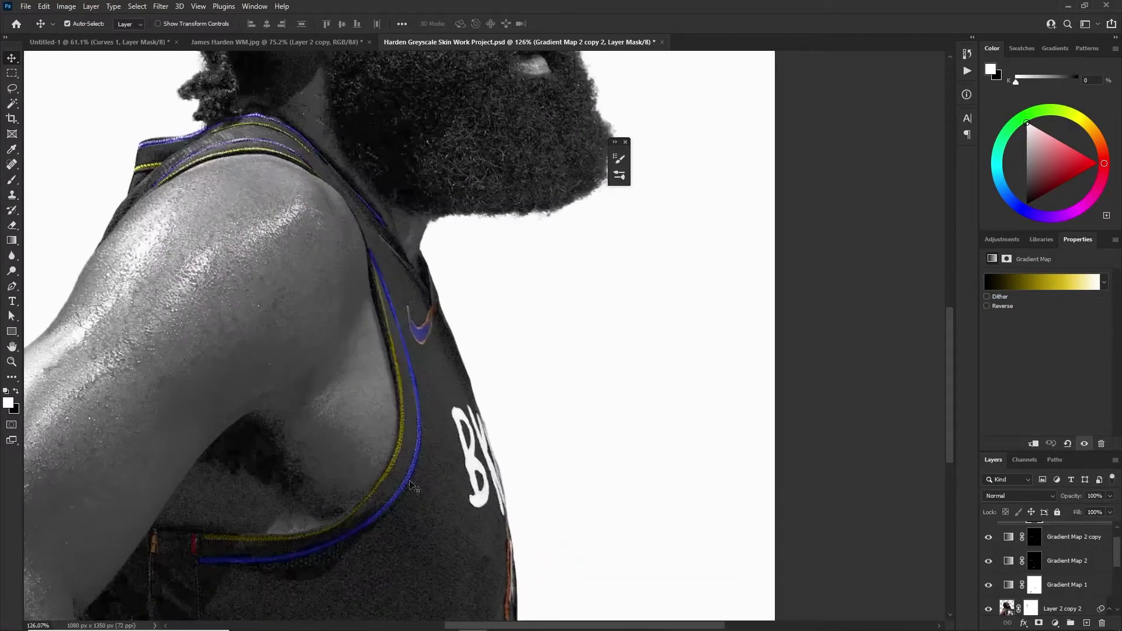
# Recolour the middle stop of the topmost gradient map to orange d4911b
pyautogui.click(1024, 289)
pyautogui.doubleClick(867, 350)
pyautogui.moveTo(974, 215); pyautogui.dragTo(975, 221)
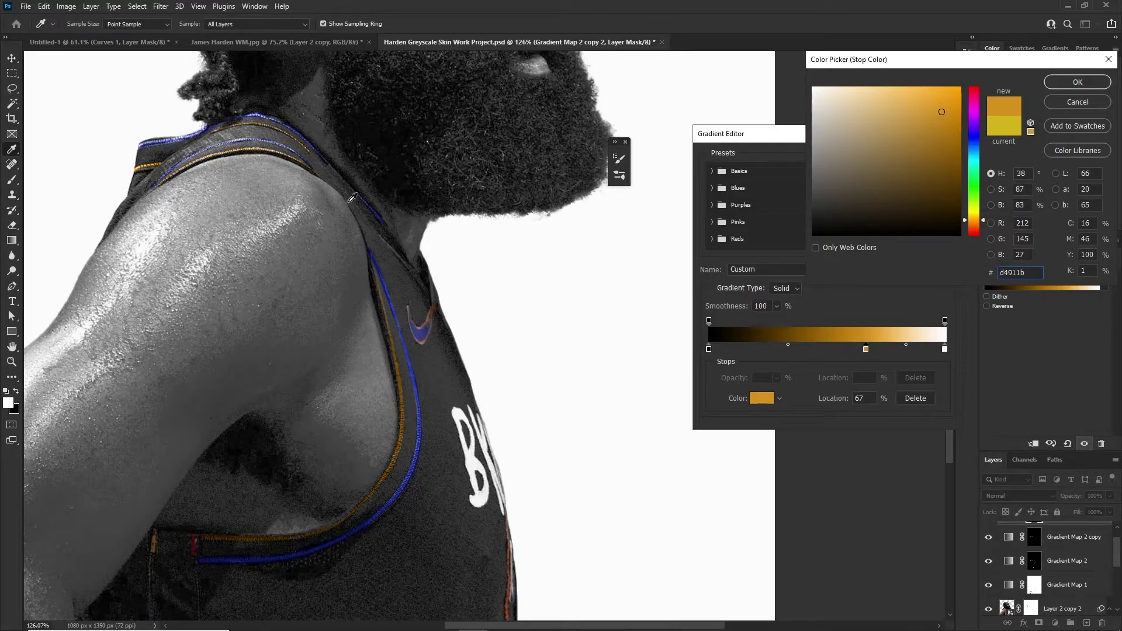
pyautogui.click(1077, 81)
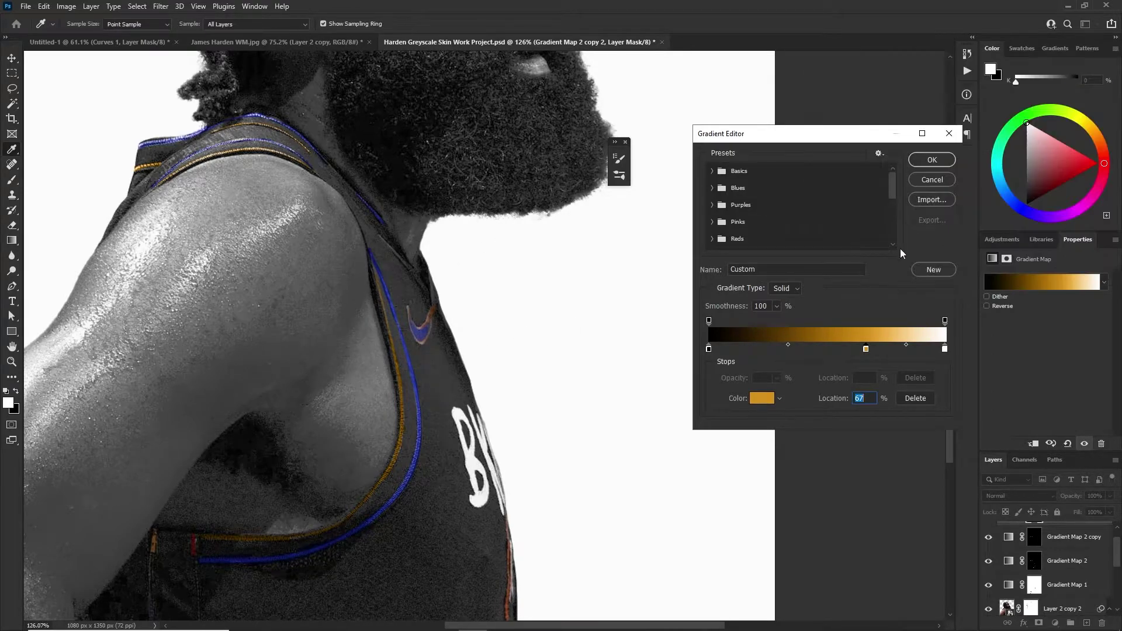
pyautogui.click(932, 159)
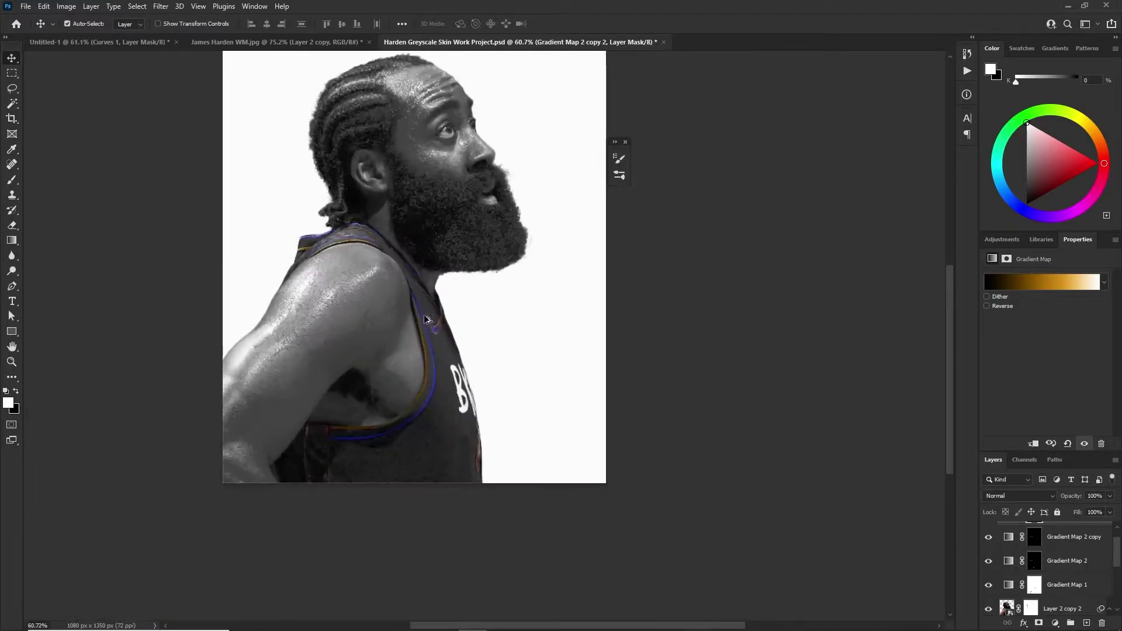
# Review the overall cutout with its blue and orange trim and look through the gradient map layers
pyautogui.scroll(4, 403, 333)
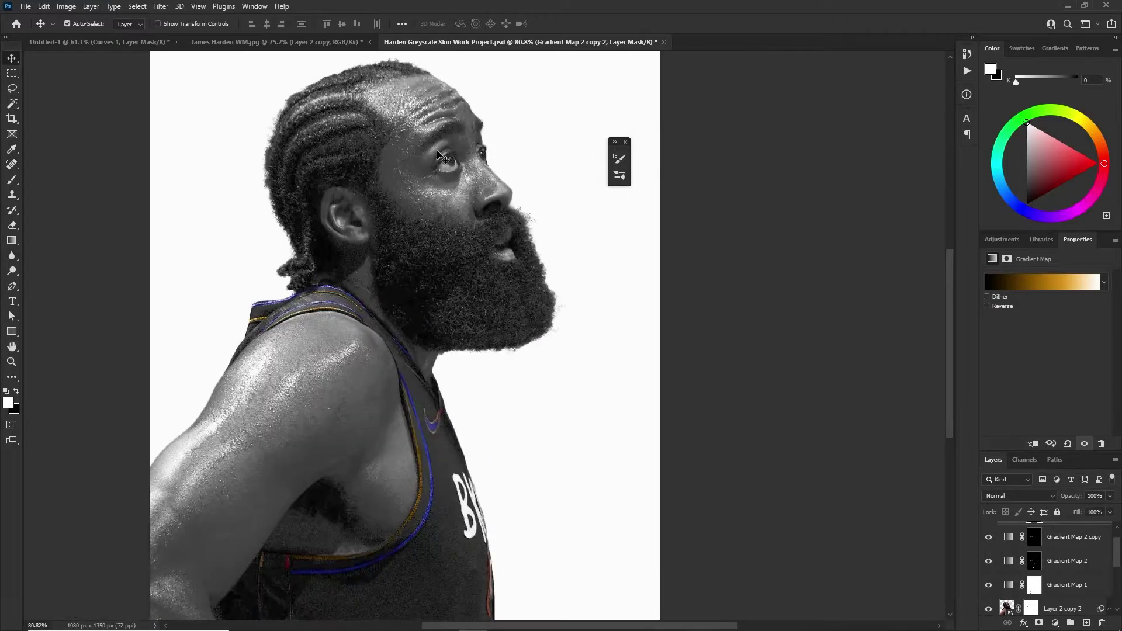
pyautogui.click(1063, 585)
pyautogui.scroll(1, 1001, 531)
pyautogui.click(1081, 539)
pyautogui.scroll(-1, 776, 471)
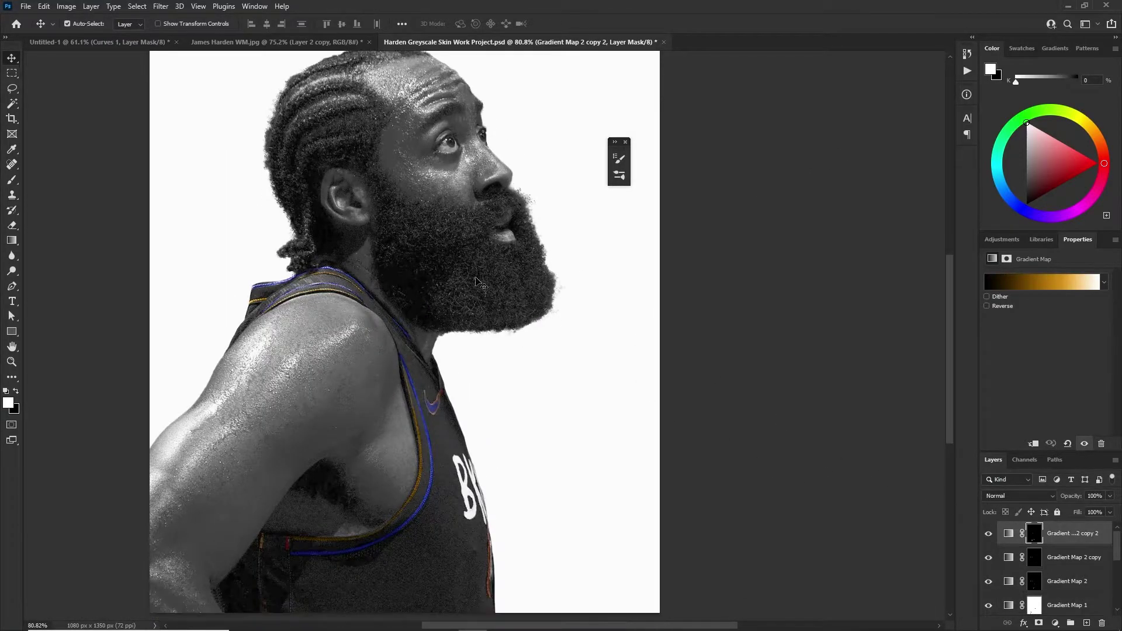
pyautogui.scroll(-2, 482, 280)
pyautogui.scroll(1, 438, 196)
pyautogui.click(435, 195)
pyautogui.scroll(-2, 1074, 552)
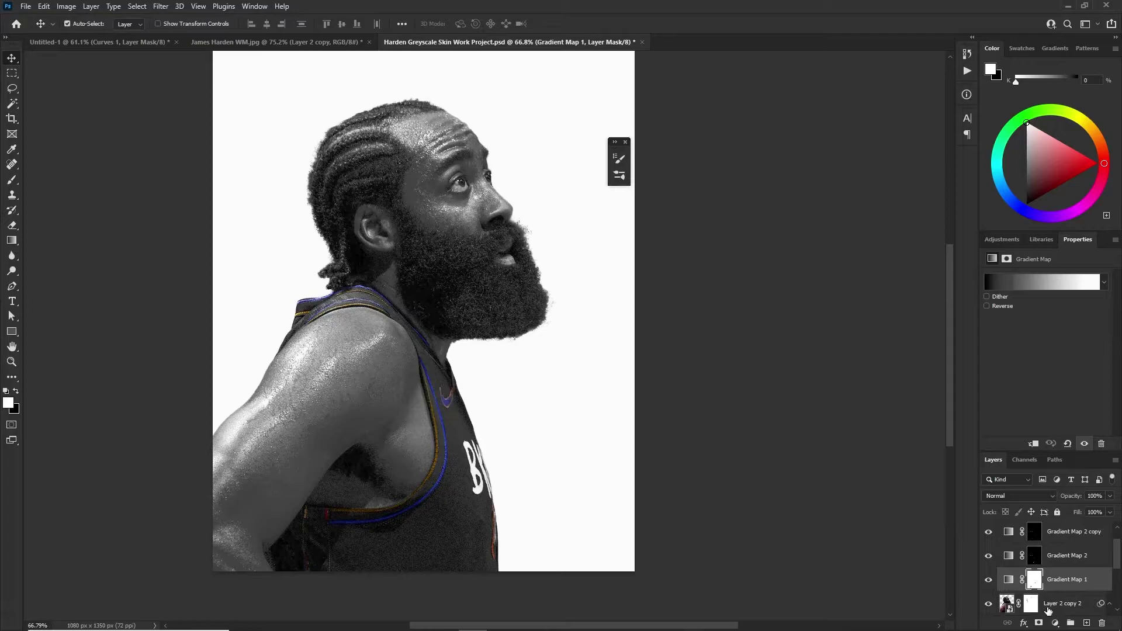
# Rename the Layer 2 copy 2 smart object to "harden mask"
pyautogui.click(1046, 610)
pyautogui.scroll(2, 384, 141)
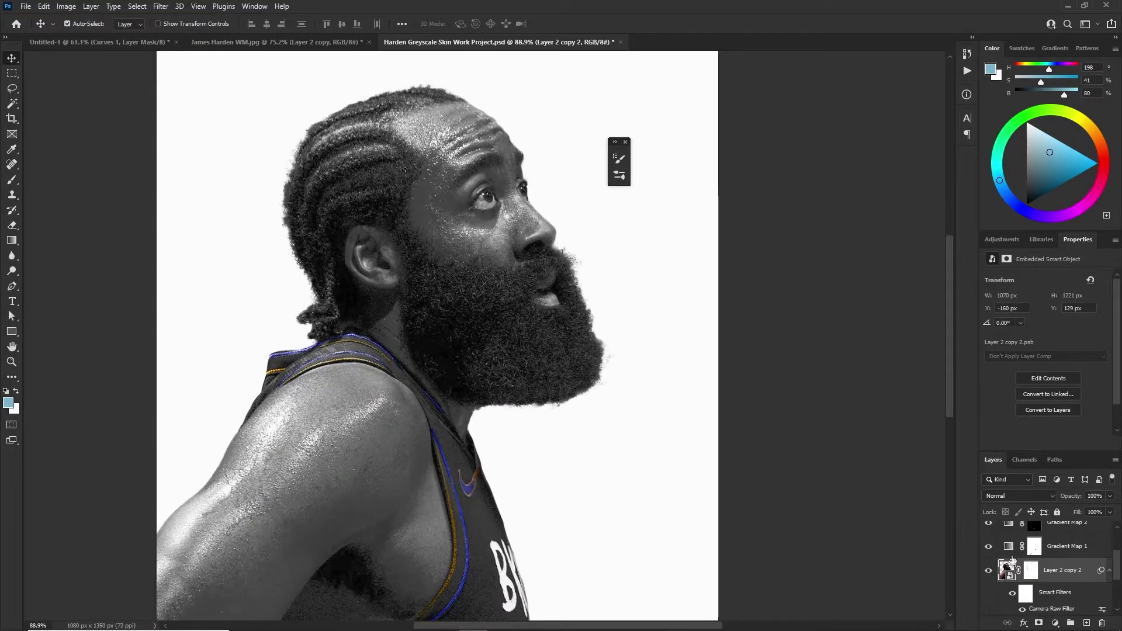
pyautogui.doubleClick(1063, 570)
pyautogui.write('h')
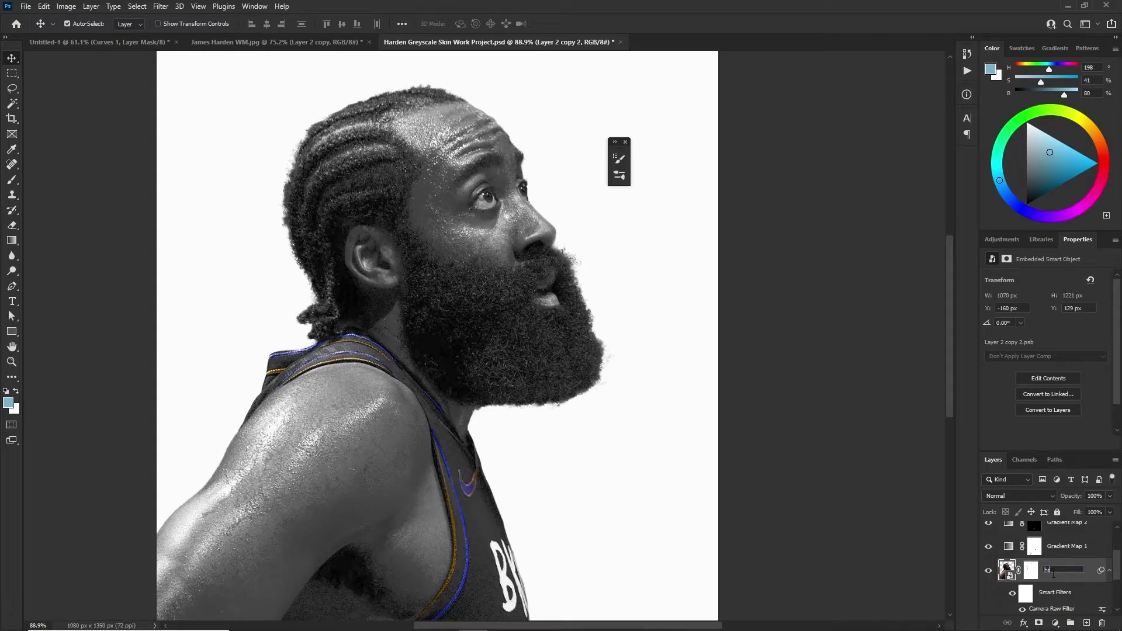
pyautogui.write('arden mask')
pyautogui.press('Return')
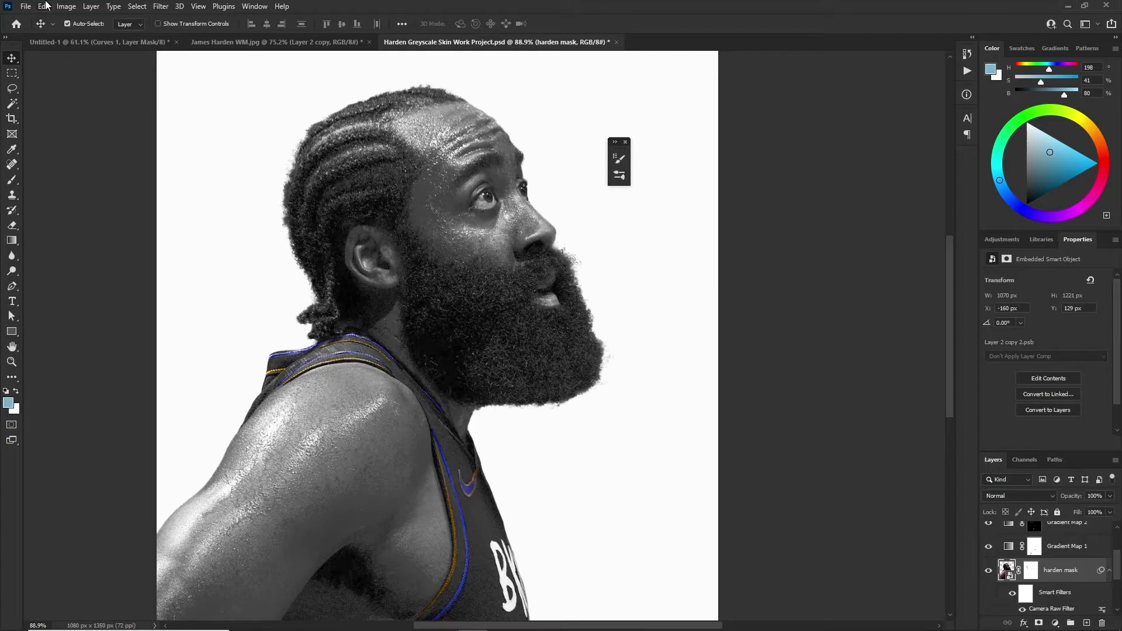
# Set up a Color Range selection of the Highlights with Fuzziness 34% and Range 129
pyautogui.click(128, 7)
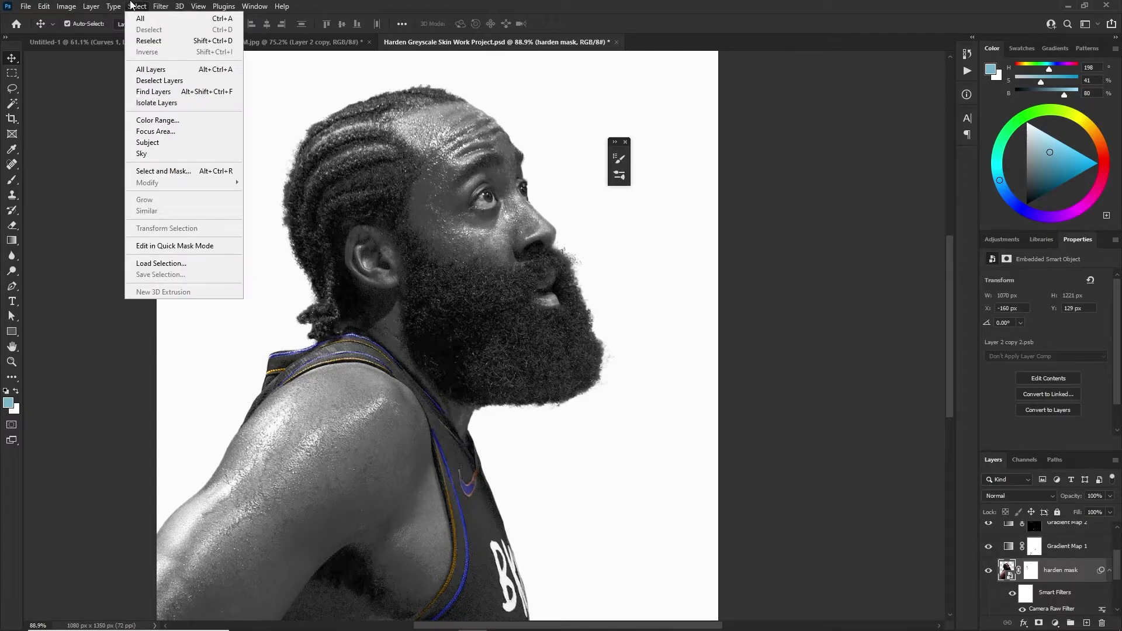
pyautogui.click(158, 120)
pyautogui.click(177, 198)
pyautogui.click(138, 309)
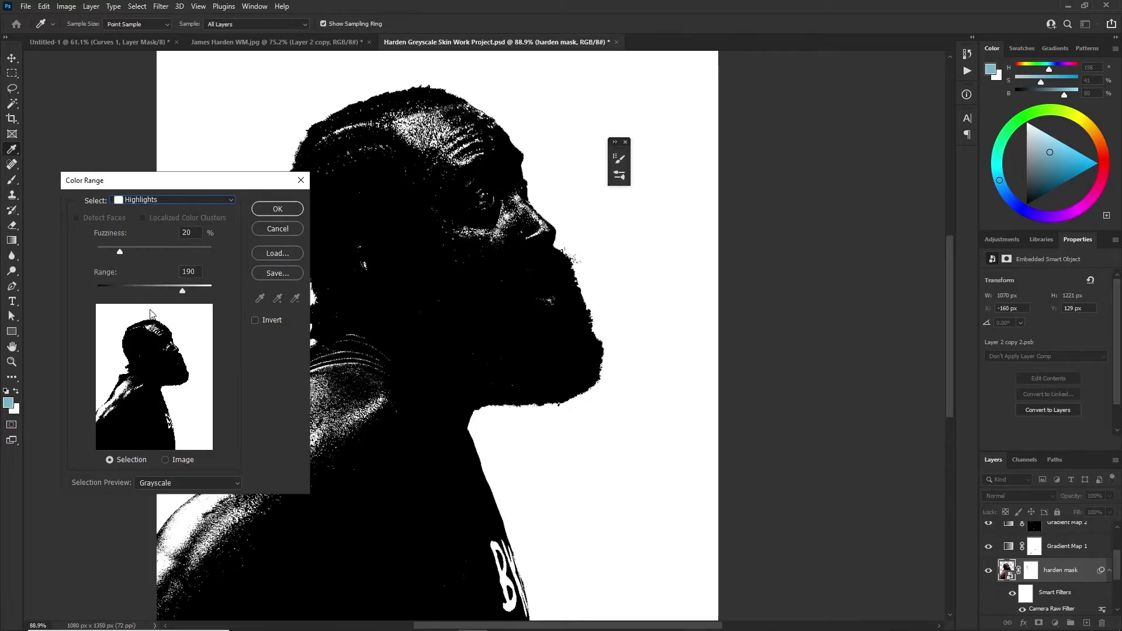
pyautogui.moveTo(178, 289); pyautogui.dragTo(156, 288)
pyautogui.moveTo(113, 250)
pyautogui.mouseDown()
pyautogui.moveTo(192, 254)
pyautogui.moveTo(135, 248)
pyautogui.mouseUp()
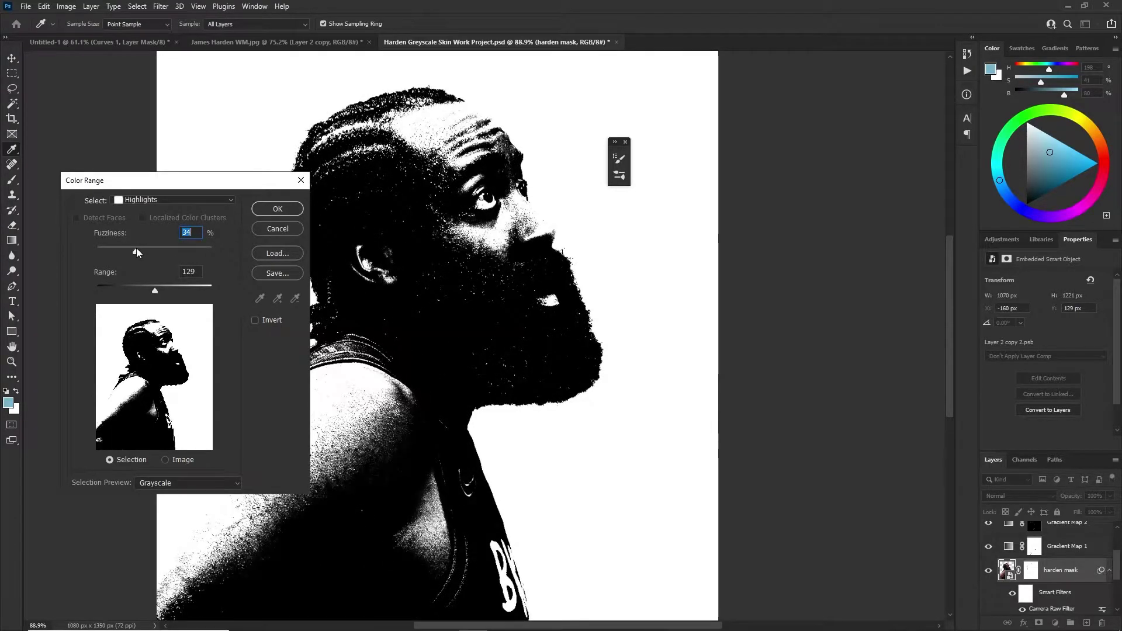
# Try the Shadows preset in the Color Range selection and adjust its range
pyautogui.click(149, 201)
pyautogui.click(136, 332)
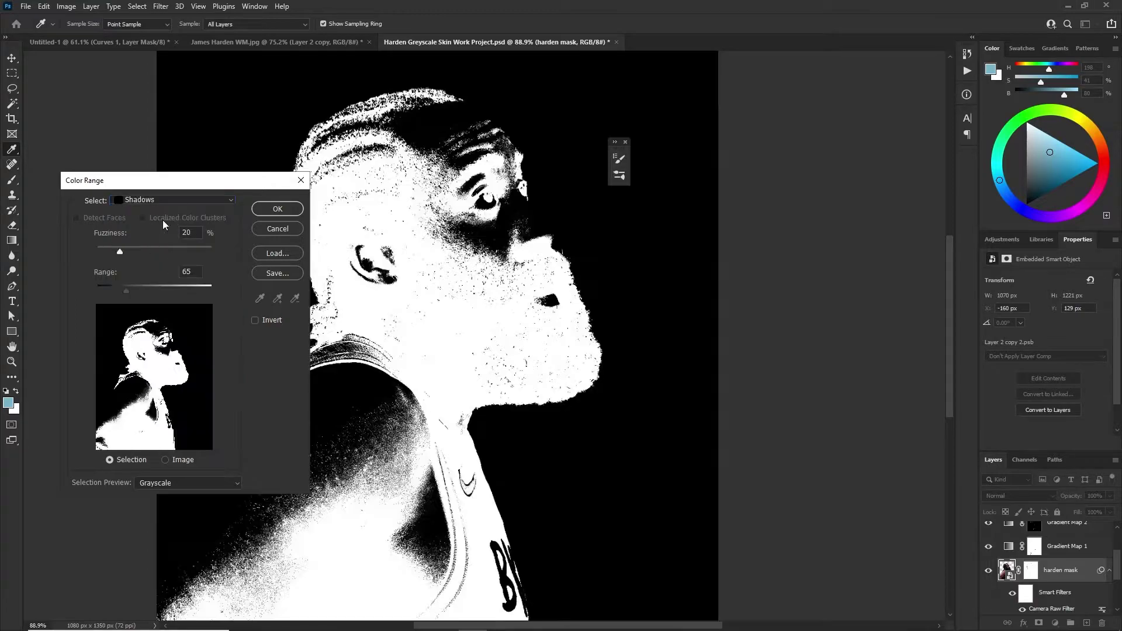
pyautogui.moveTo(159, 287)
pyautogui.mouseDown()
pyautogui.moveTo(107, 289)
pyautogui.moveTo(167, 289)
pyautogui.moveTo(170, 254)
pyautogui.moveTo(165, 287)
pyautogui.mouseUp()
# Return the Color Range selection to Highlights and apply it
pyautogui.click(143, 200)
pyautogui.click(136, 311)
pyautogui.click(278, 209)
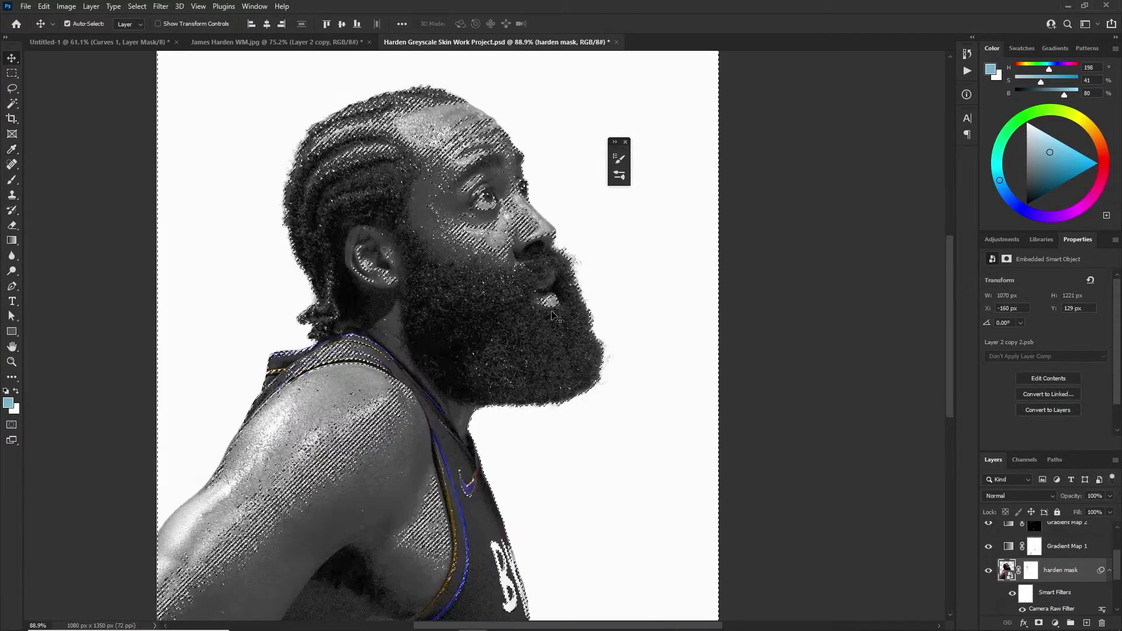
# Add a white ffffff Solid Color fill layer above the topmost gradient map, masked by the highlights selection
pyautogui.scroll(-3, 543, 306)
pyautogui.scroll(2, 543, 306)
pyautogui.scroll(3, 1077, 558)
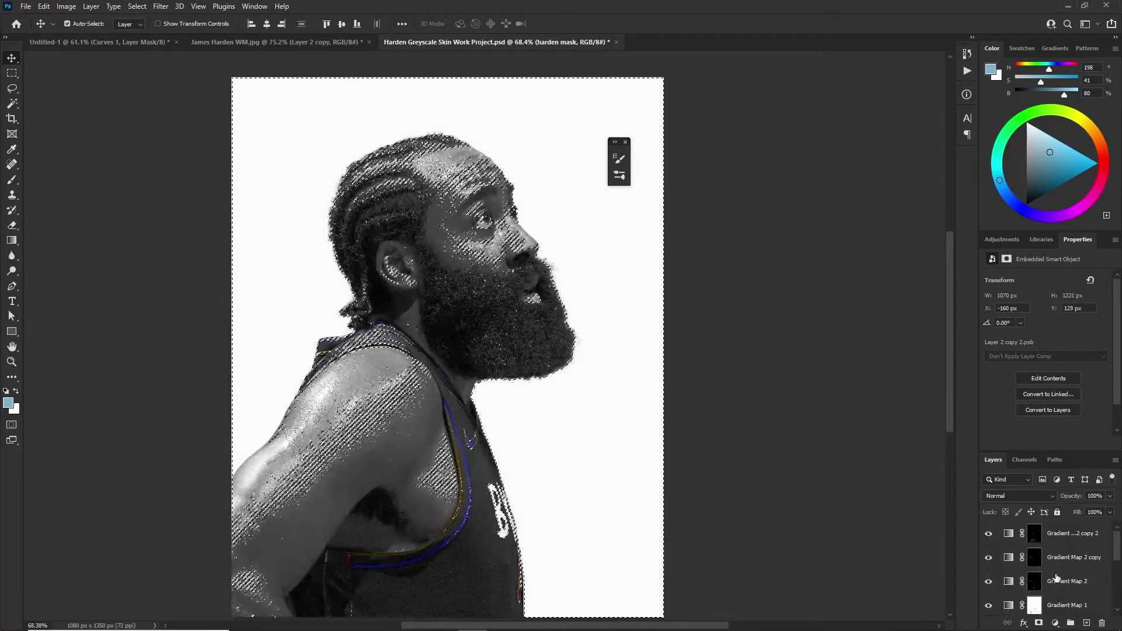
pyautogui.click(1084, 538)
pyautogui.click(1055, 623)
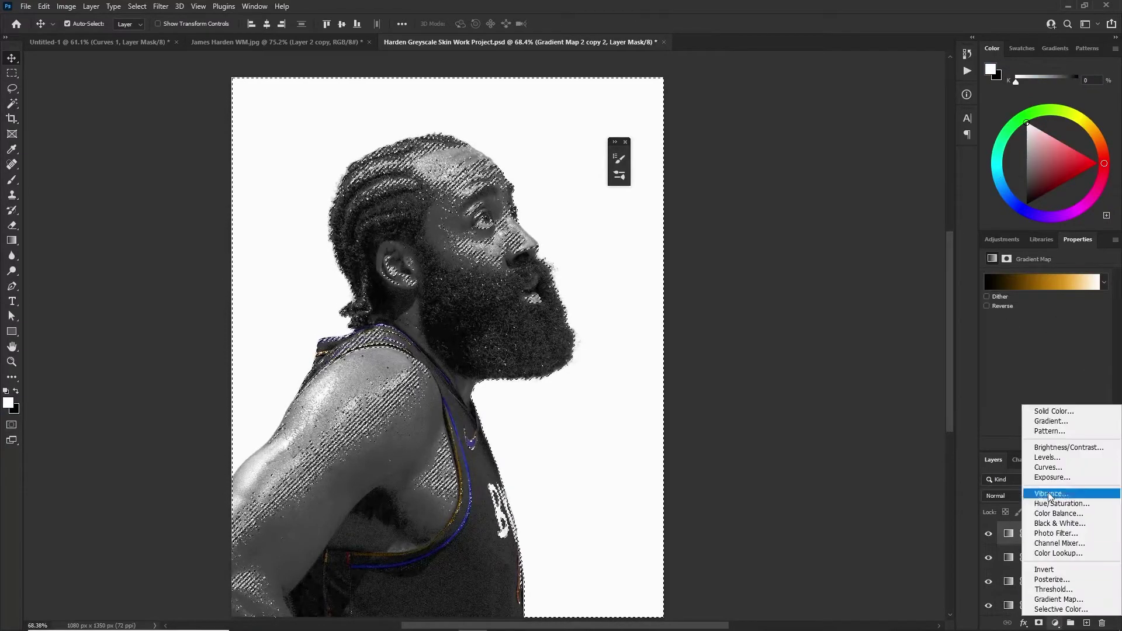
pyautogui.click(1037, 408)
pyautogui.moveTo(861, 136); pyautogui.dragTo(781, 59)
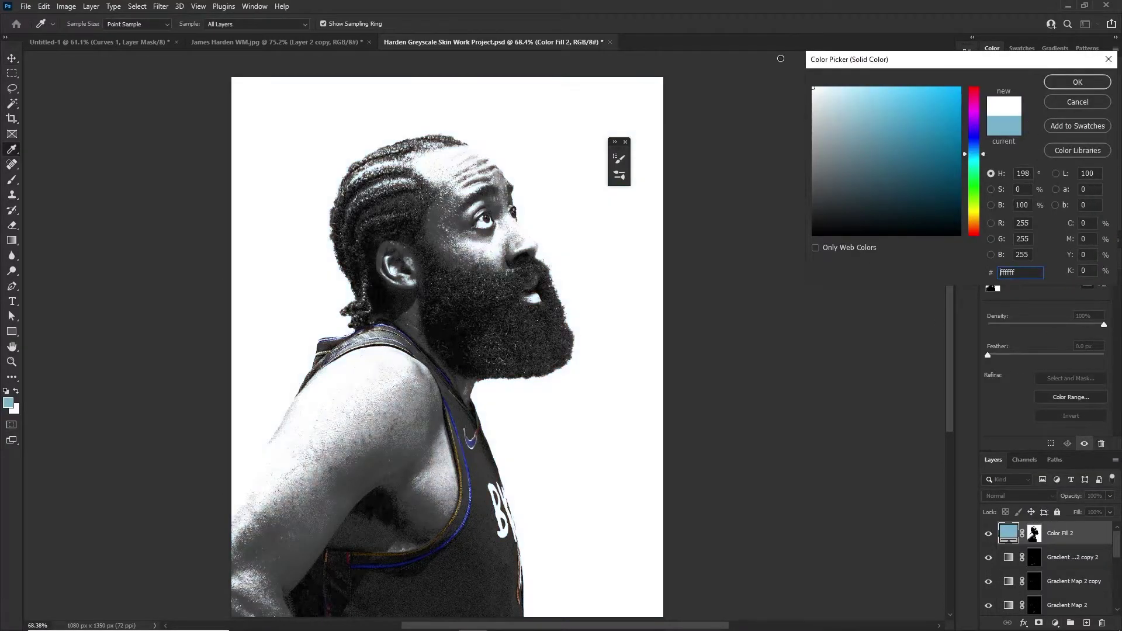
pyautogui.click(1073, 88)
pyautogui.press('v')
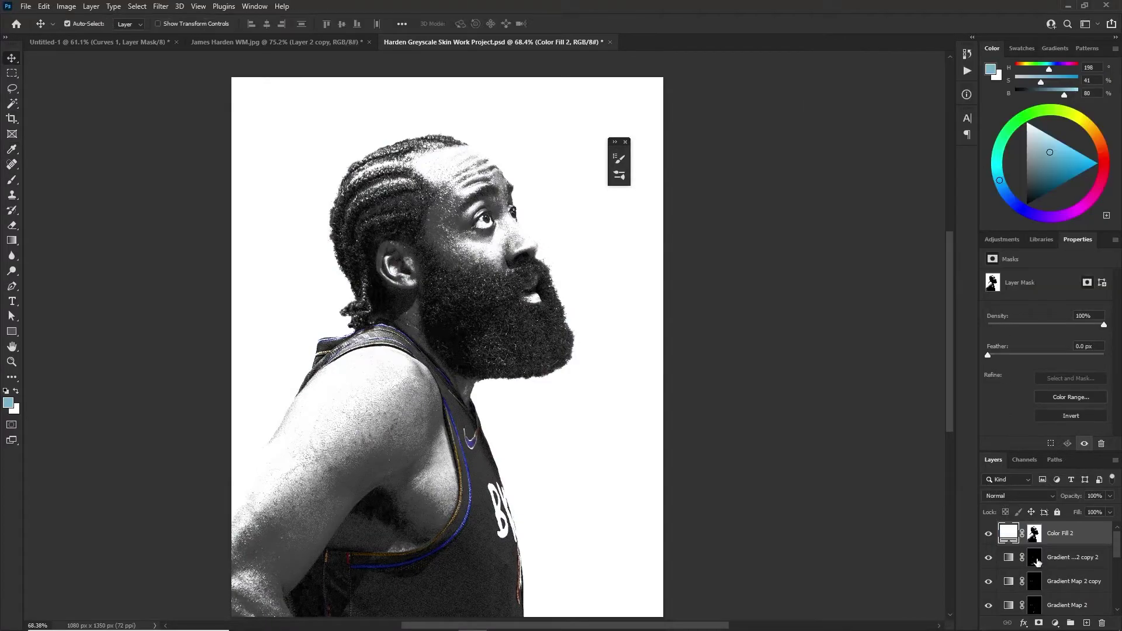
# Clip Gradient Map 2 and its two copies to the harden mask layer
pyautogui.scroll(-3, 1072, 550)
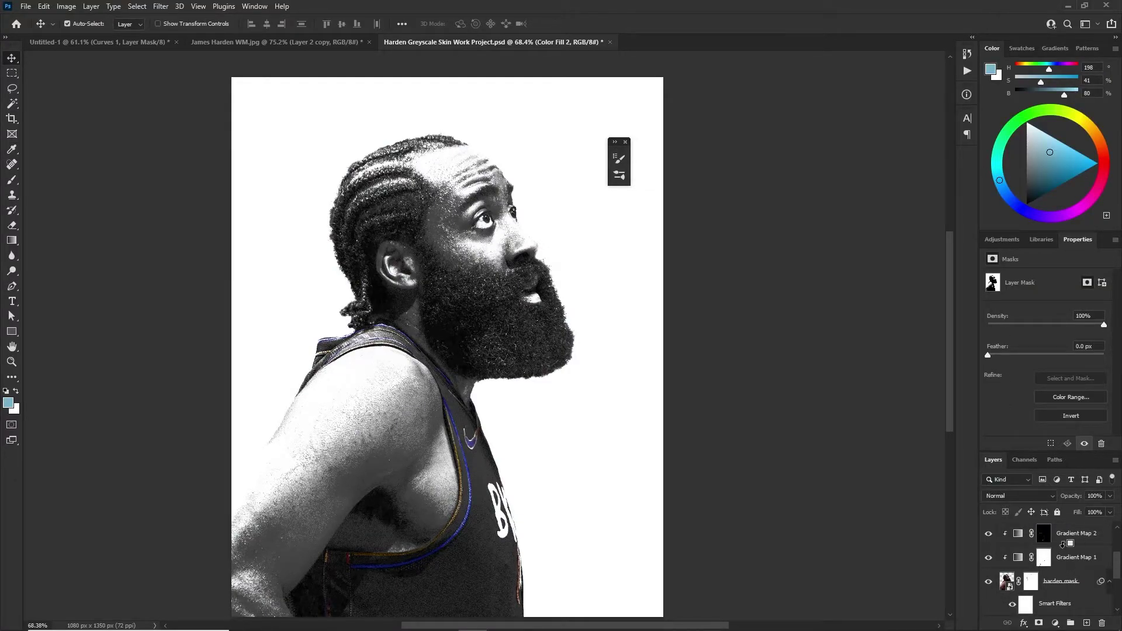
pyautogui.keyDown('alt'); pyautogui.click(1062, 545); pyautogui.keyUp('alt')
pyautogui.scroll(2, 1064, 550)
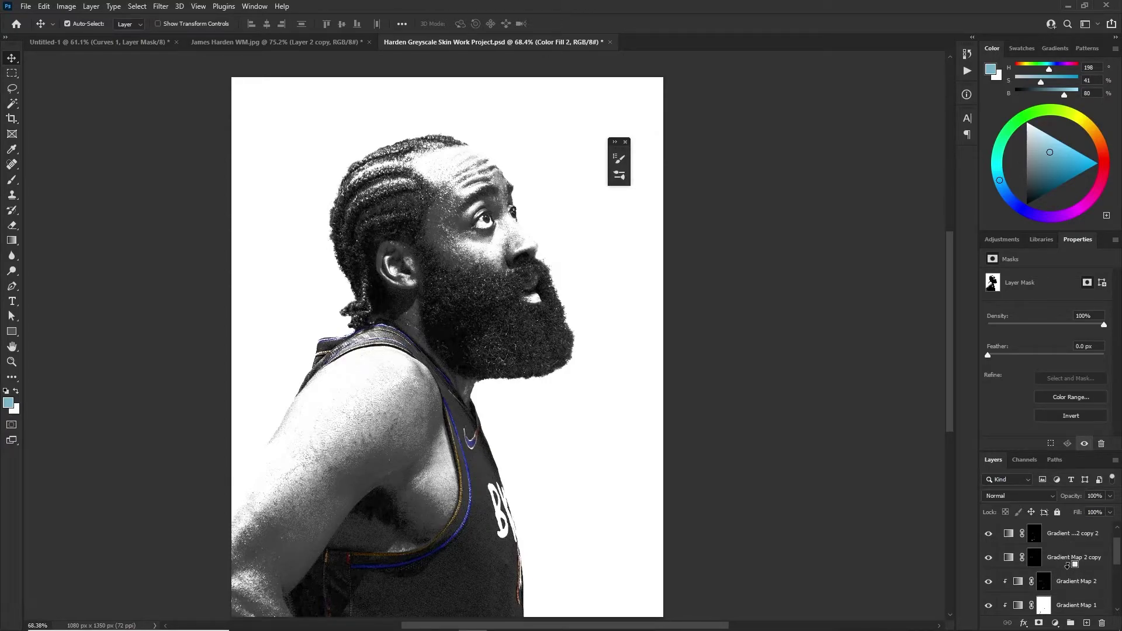
pyautogui.keyDown('alt'); pyautogui.click(1067, 564); pyautogui.keyUp('alt')
pyautogui.keyDown('alt'); pyautogui.click(1073, 544); pyautogui.keyUp('alt')
pyautogui.scroll(1, 1061, 553)
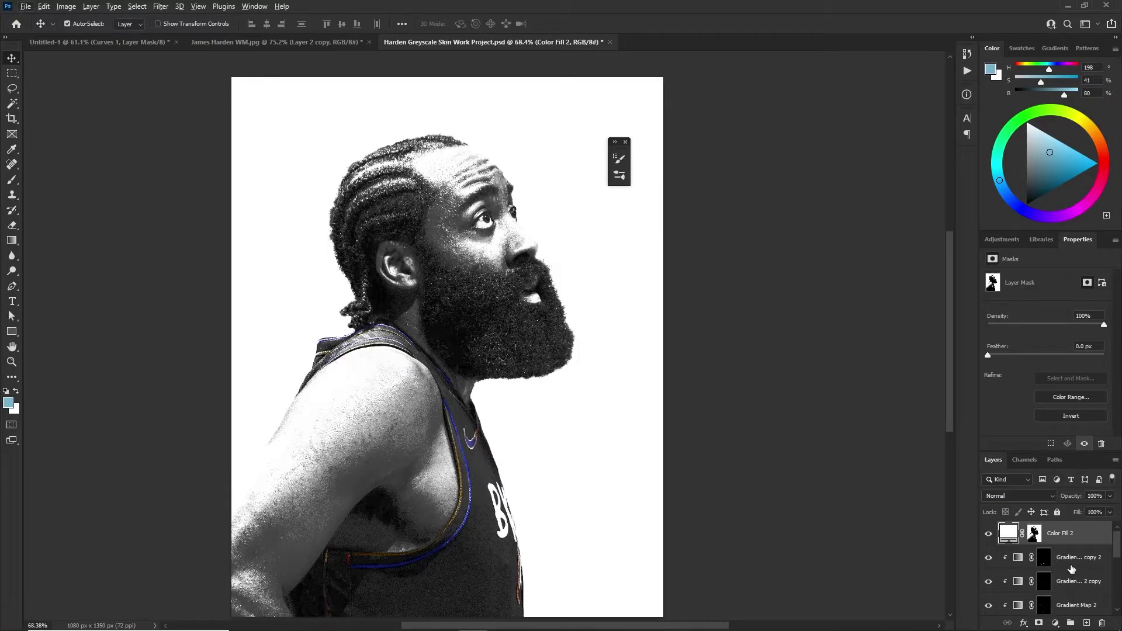
# Release the clipping mask on Gradient Map 2 copy 2 and create it again
pyautogui.rightClick(1071, 569)
pyautogui.click(1004, 295)
pyautogui.rightClick(1069, 564)
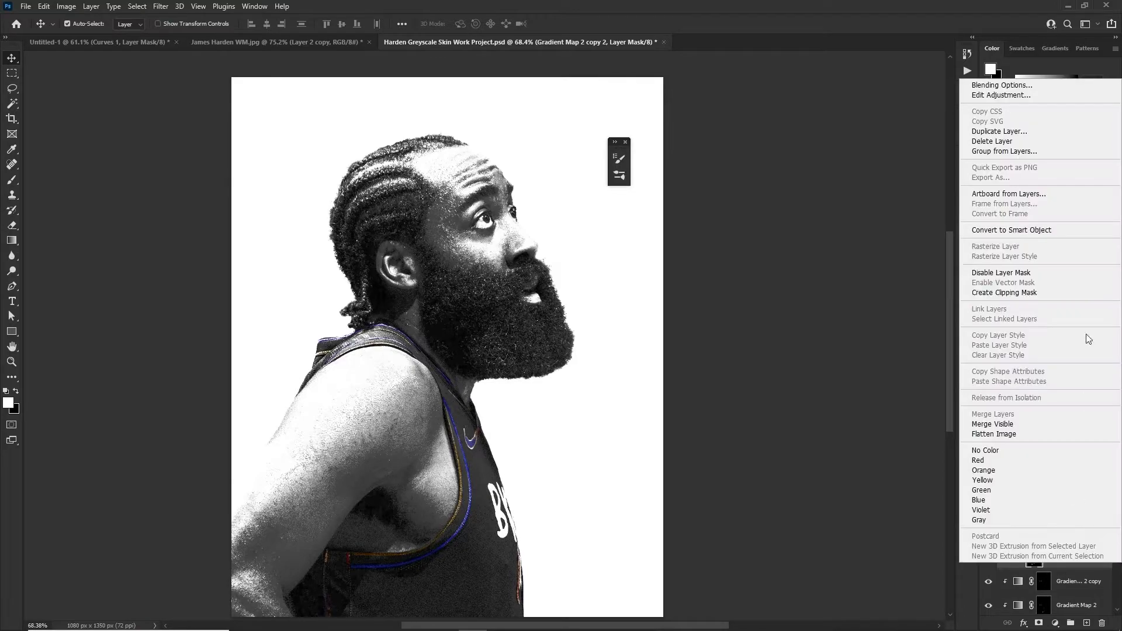
pyautogui.click(1008, 293)
# Clip the white Color Fill 2 layer to the harden mask stack below it
pyautogui.keyDown('alt'); pyautogui.click(1065, 543); pyautogui.keyUp('alt')
pyautogui.scroll(-2, 670, 412)
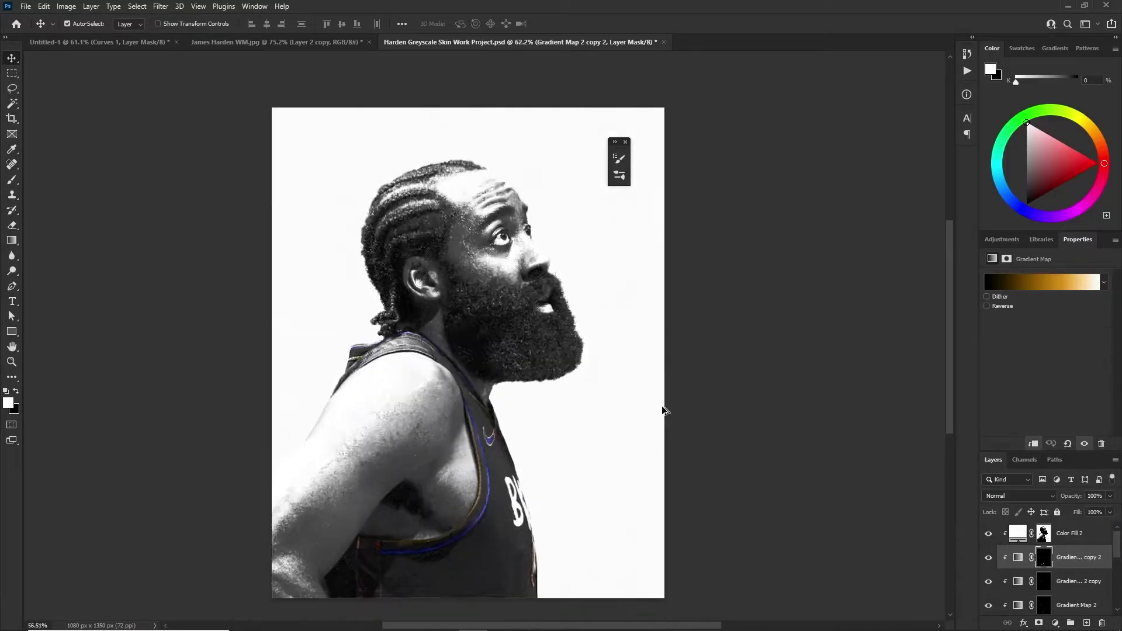
pyautogui.scroll(2, 662, 424)
# Set the Color Fill 2 layer's blend mode to Soft Light and toggle its visibility to compare the effect
pyautogui.click(1073, 533)
pyautogui.scroll(-2, 683, 442)
pyautogui.scroll(3, 695, 445)
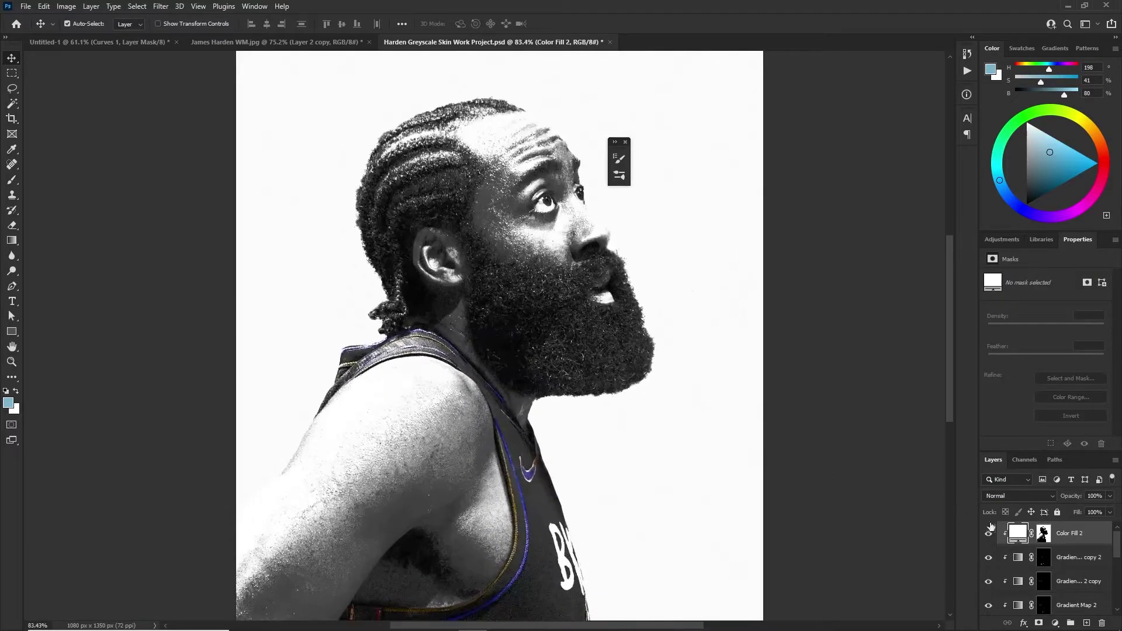
pyautogui.scroll(-3, 611, 413)
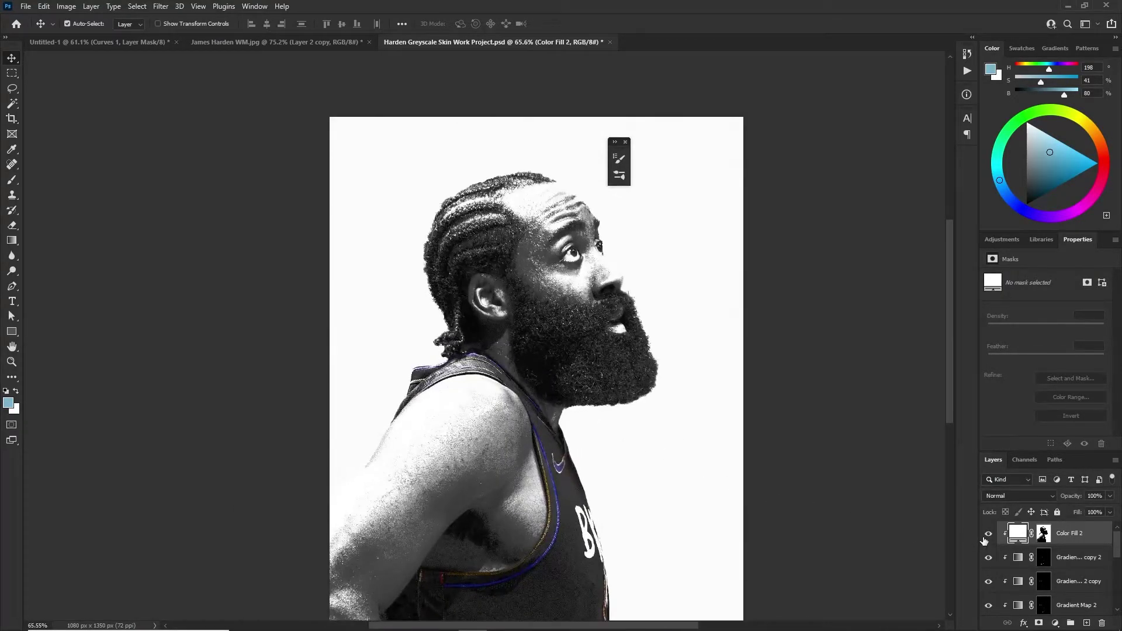
pyautogui.click(989, 495)
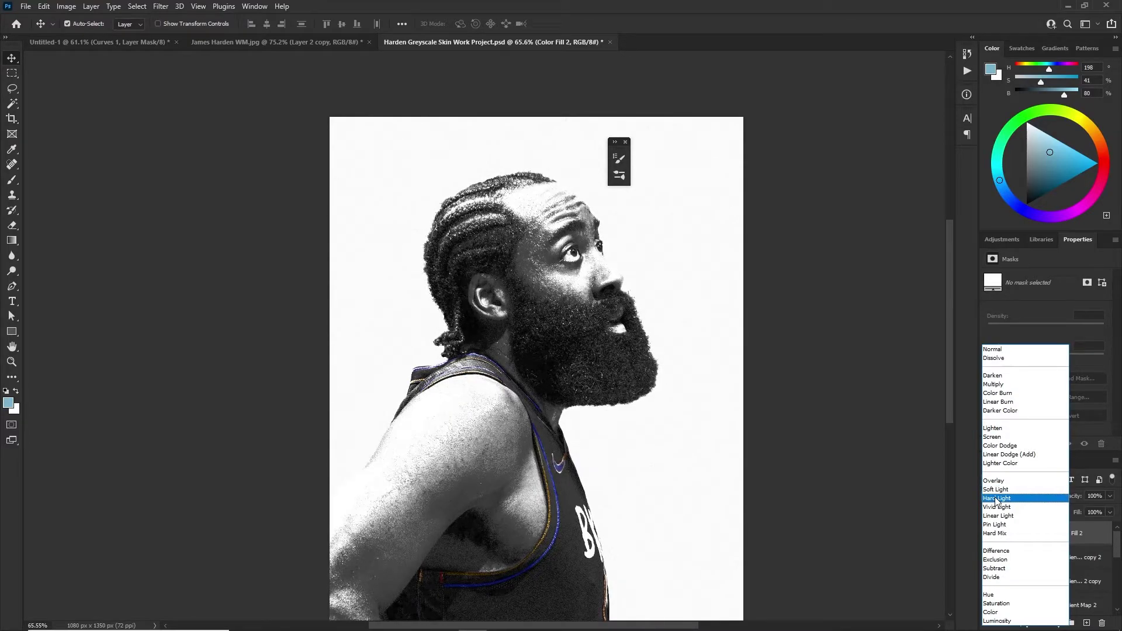
pyautogui.click(996, 489)
pyautogui.click(988, 532)
pyautogui.click(989, 532)
pyautogui.click(989, 532)
pyautogui.click(989, 532)
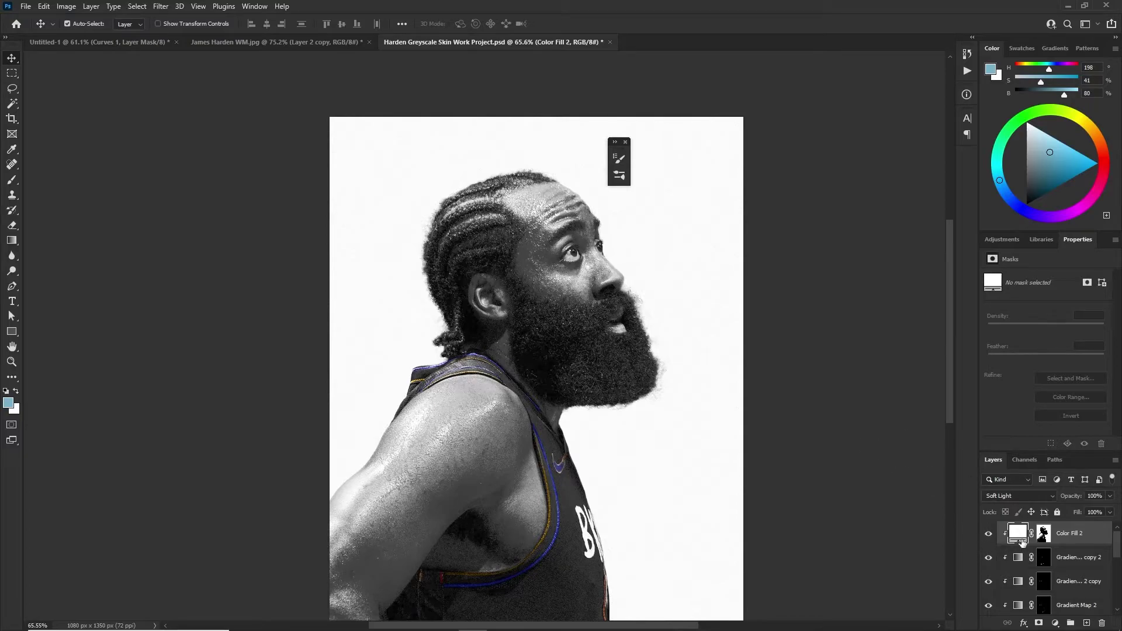
pyautogui.click(1044, 533)
pyautogui.press('d')
pyautogui.press('b')
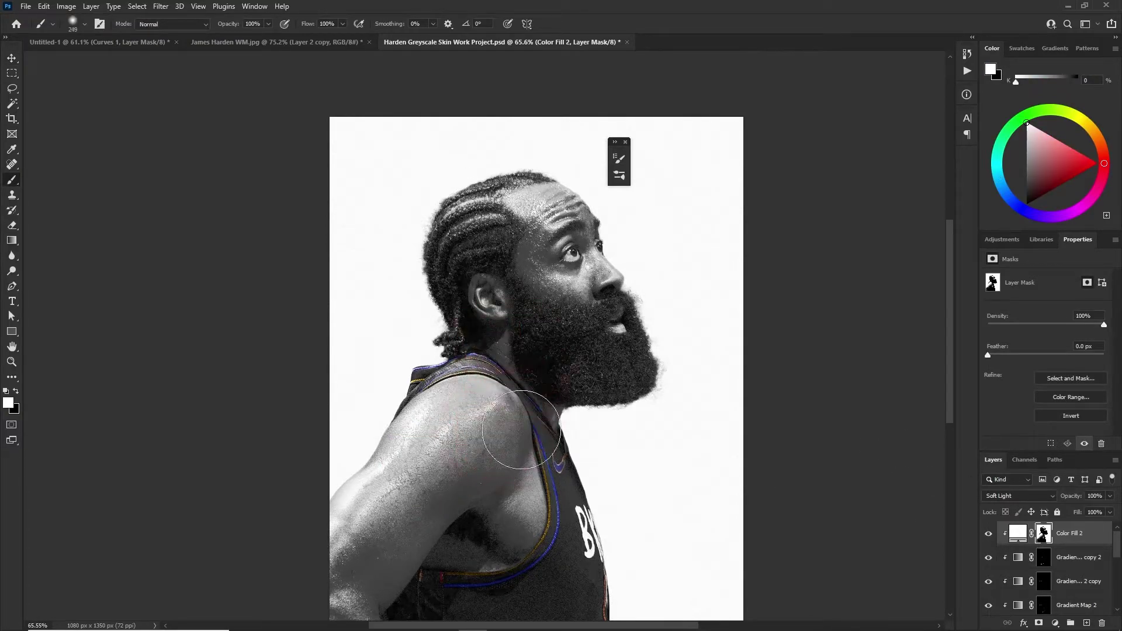
pyautogui.press('v')
pyautogui.hotkey('ctrl', '2')
pyautogui.click(610, 498)
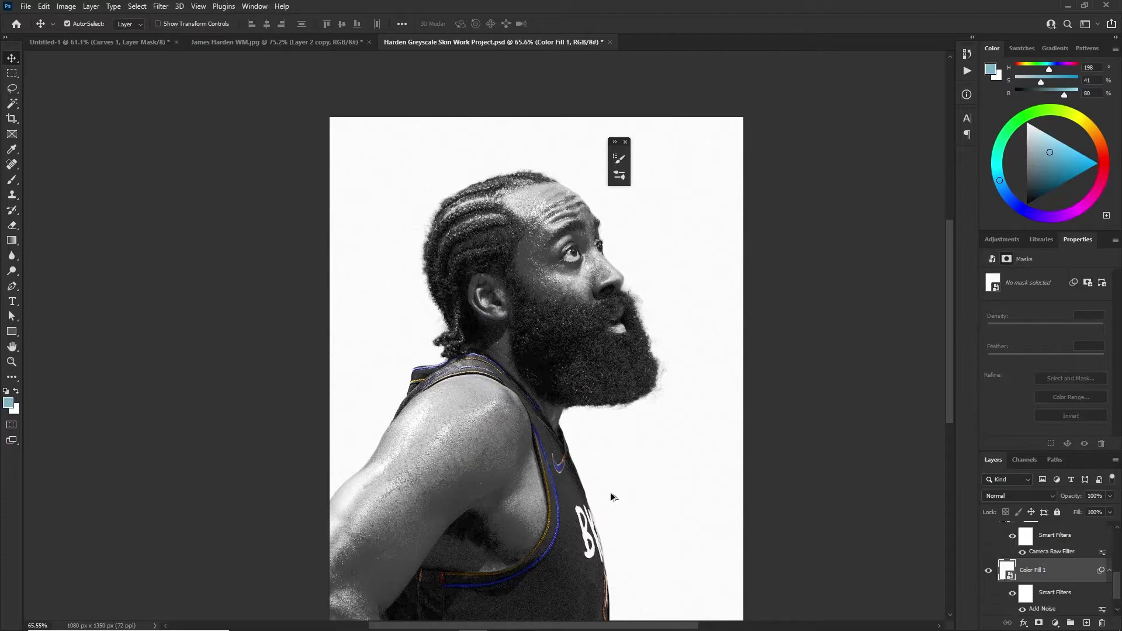
pyautogui.scroll(5, 1020, 540)
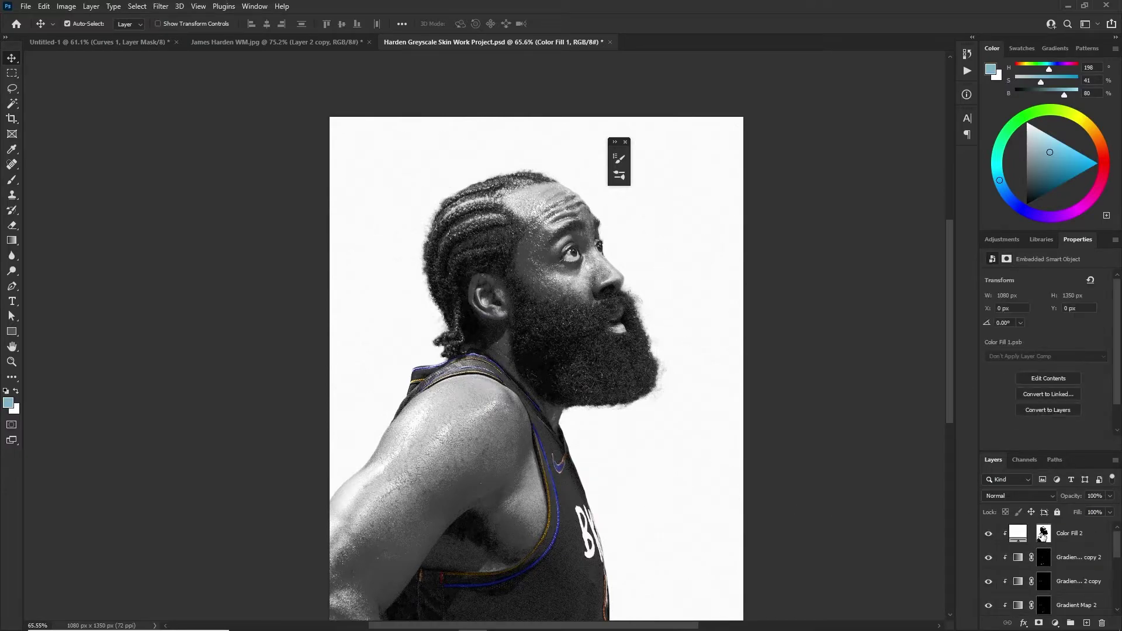
# Try to brush over the shoulder and upper arm on the Color Fill 2 layer's mask and undo the strokes
pyautogui.click(1043, 533)
pyautogui.press('b')
pyautogui.click(343, 24)
pyautogui.moveTo(327, 36); pyautogui.dragTo(298, 37)
pyautogui.press('x')
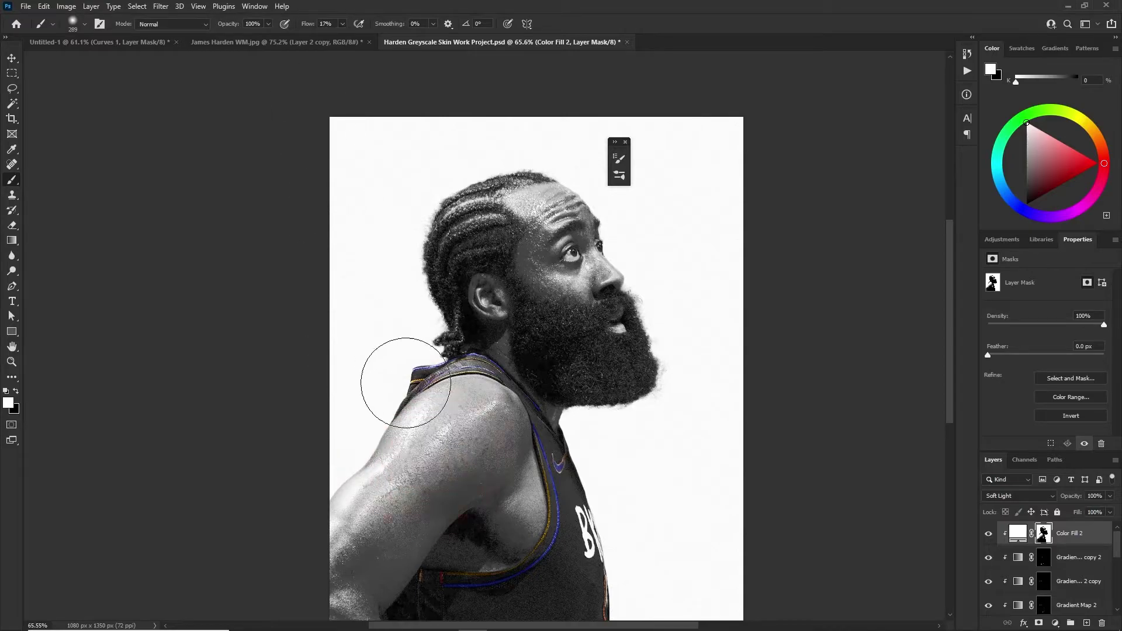
pyautogui.moveTo(425, 484)
pyautogui.mouseDown()
pyautogui.moveTo(338, 514)
pyautogui.moveTo(493, 429)
pyautogui.moveTo(374, 456)
pyautogui.mouseUp()
pyautogui.hotkey('ctrl', 'z')
pyautogui.hotkey('ctrl', 'z')
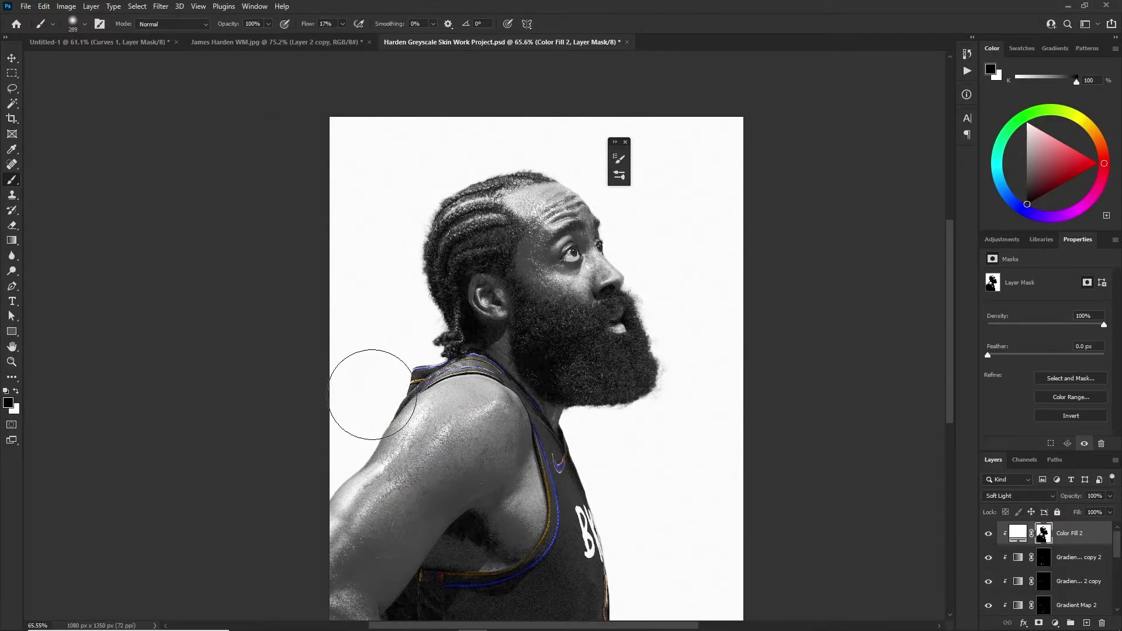
# Lower the Color Fill 2 layer's opacity to 54%
pyautogui.scroll(-3, 485, 357)
pyautogui.scroll(3, 500, 342)
pyautogui.moveTo(501, 343); pyautogui.dragTo(555, 292)
pyautogui.click(1109, 496)
pyautogui.click(1089, 519)
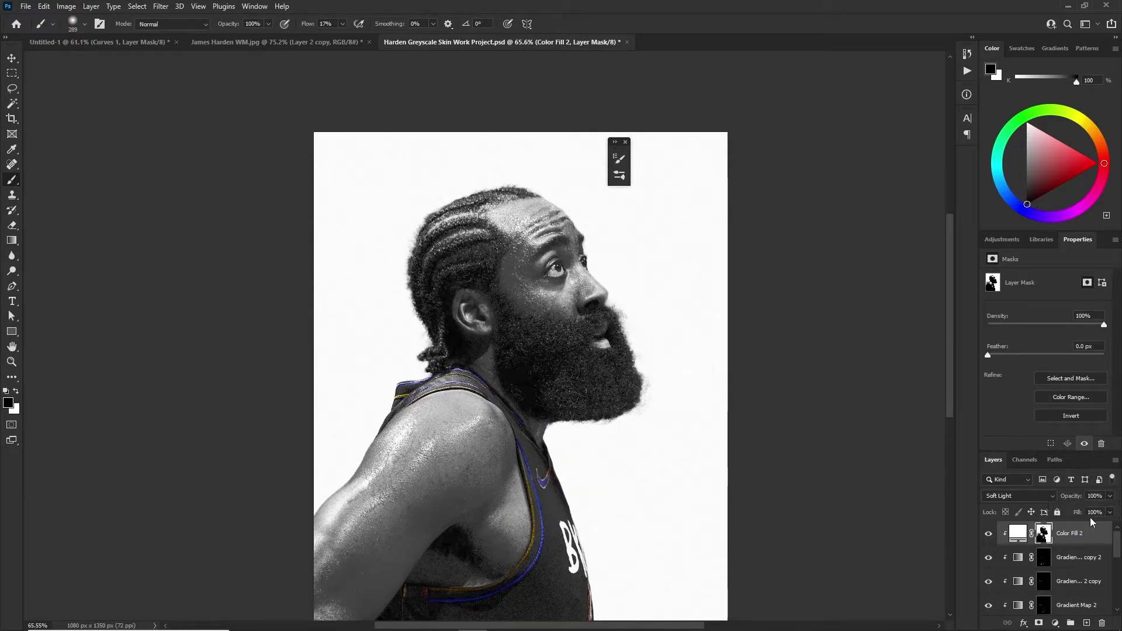
pyautogui.click(1109, 495)
pyautogui.moveTo(1111, 509); pyautogui.dragTo(1071, 510)
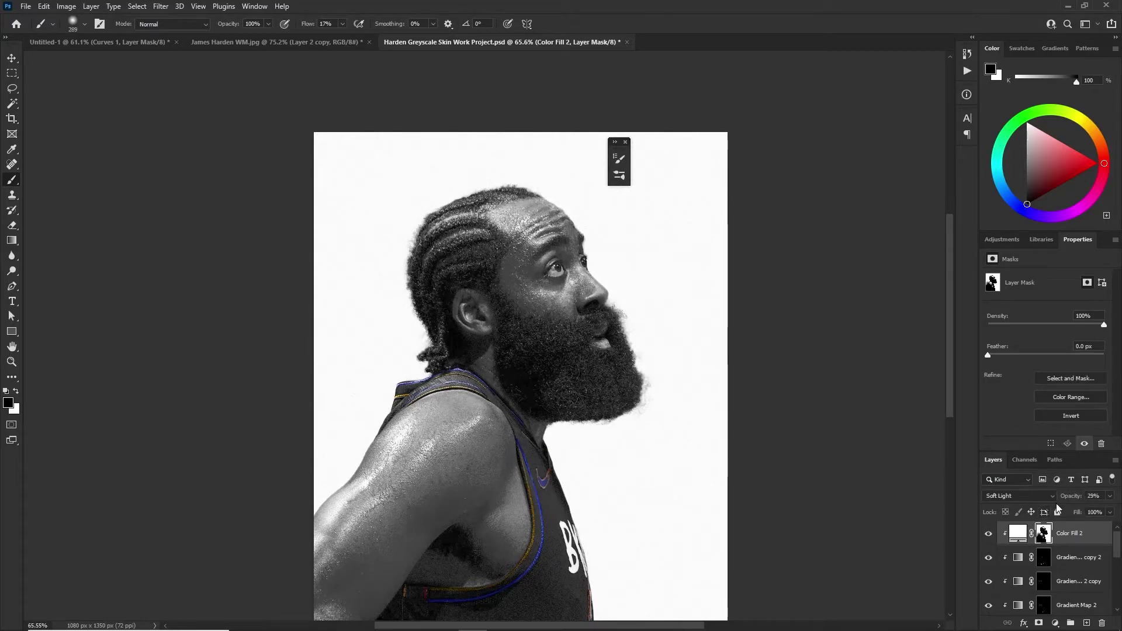
pyautogui.scroll(-5, 631, 471)
pyautogui.scroll(5, 633, 471)
pyautogui.scroll(-3, 581, 374)
pyautogui.press('v')
pyautogui.scroll(5, 616, 508)
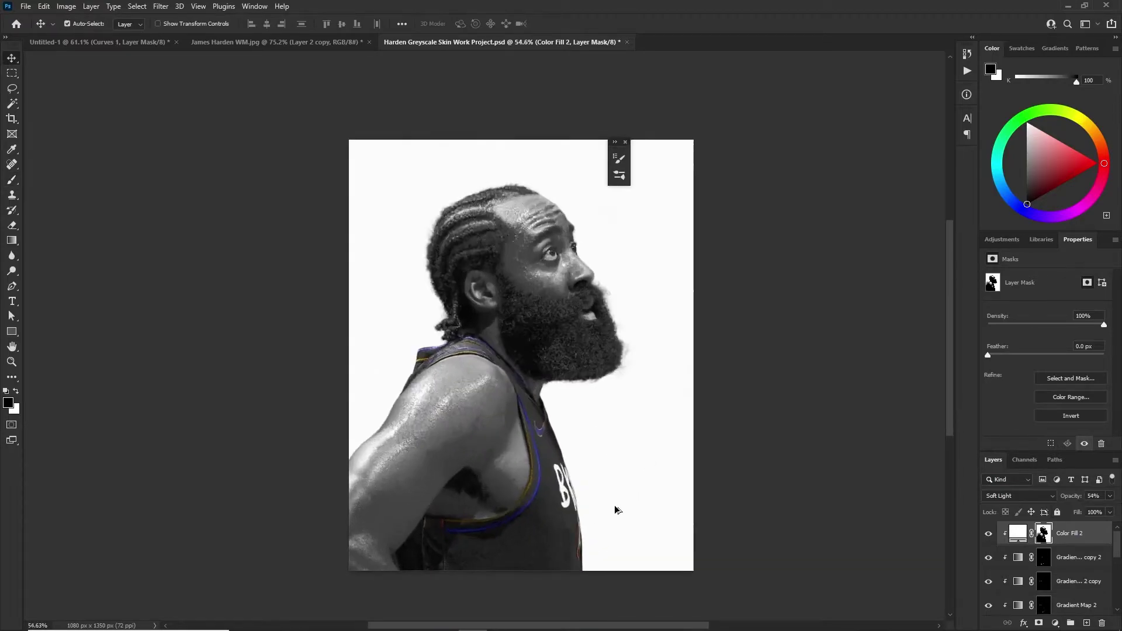
pyautogui.scroll(-2, 479, 451)
pyautogui.click(479, 450)
pyautogui.scroll(1, 1066, 568)
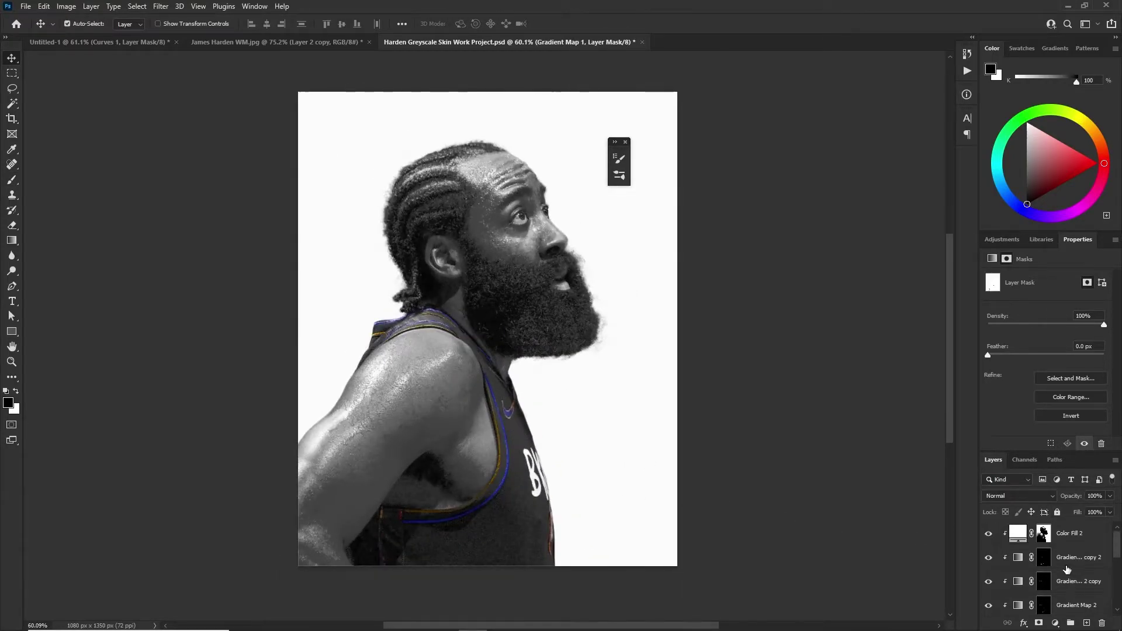
# Group the layers from Color Fill 2 down to harden mask and toggle the group's visibility to compare the effect
pyautogui.click(1063, 541)
pyautogui.scroll(-4, 1061, 551)
pyautogui.keyDown('shift'); pyautogui.click(1057, 561); pyautogui.keyUp('shift')
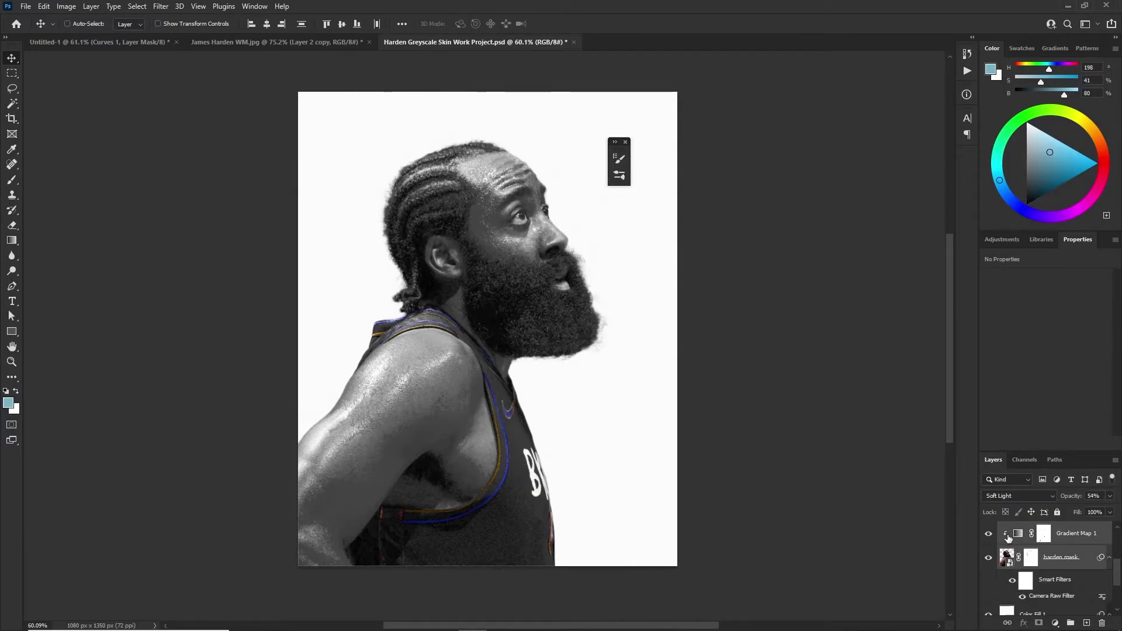
pyautogui.scroll(2, 1001, 559)
pyautogui.click(988, 582)
pyautogui.click(988, 582)
pyautogui.scroll(-1, 1054, 600)
pyautogui.scroll(3, 1055, 596)
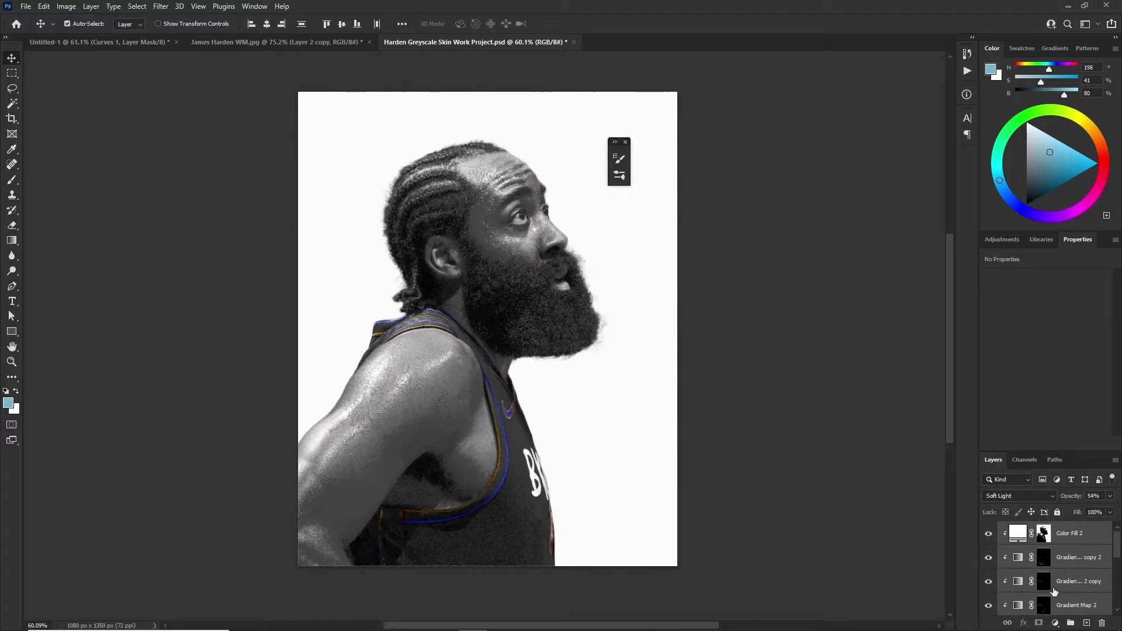
pyautogui.hotkey('ctrl', 'g')
pyautogui.click(988, 529)
pyautogui.click(988, 528)
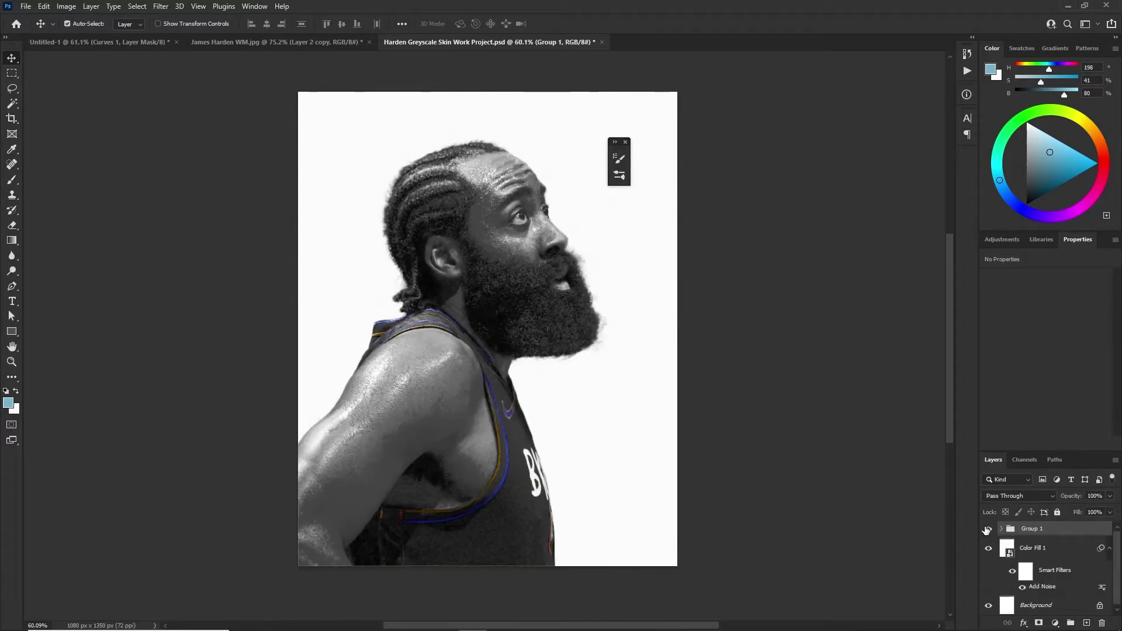
# Add an Exposure adjustment layer above Group 1 with the exposure set to +5.13
pyautogui.scroll(5, 529, 270)
pyautogui.scroll(4, 528, 270)
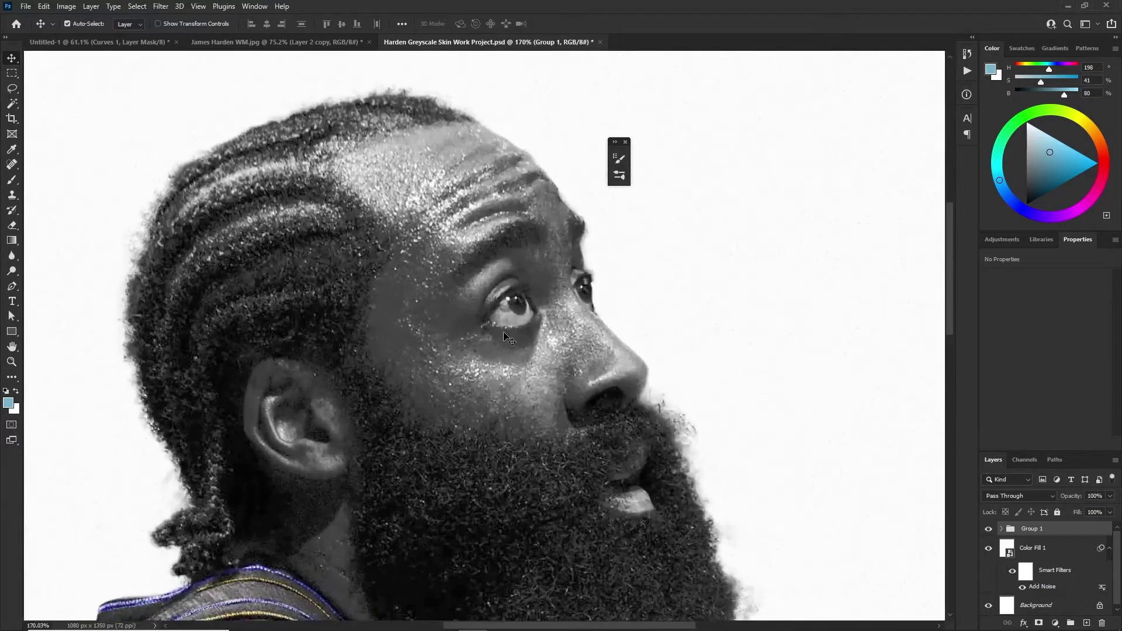
pyautogui.click(514, 321)
pyautogui.click(891, 451)
pyautogui.scroll(5, 1033, 560)
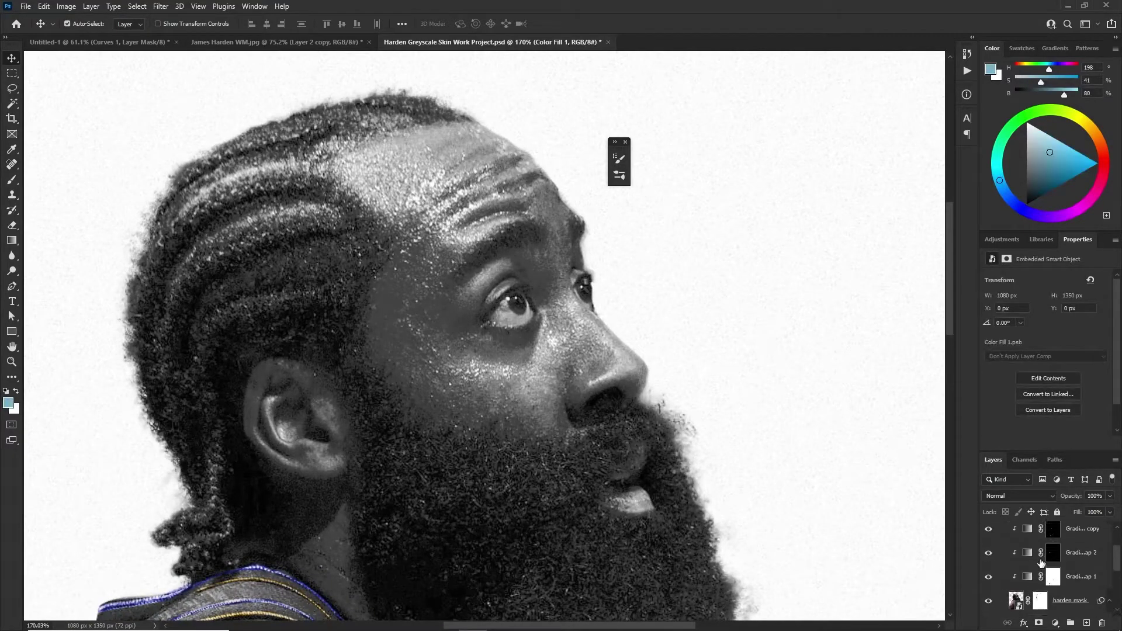
pyautogui.click(1069, 547)
pyautogui.click(1002, 529)
pyautogui.click(1038, 529)
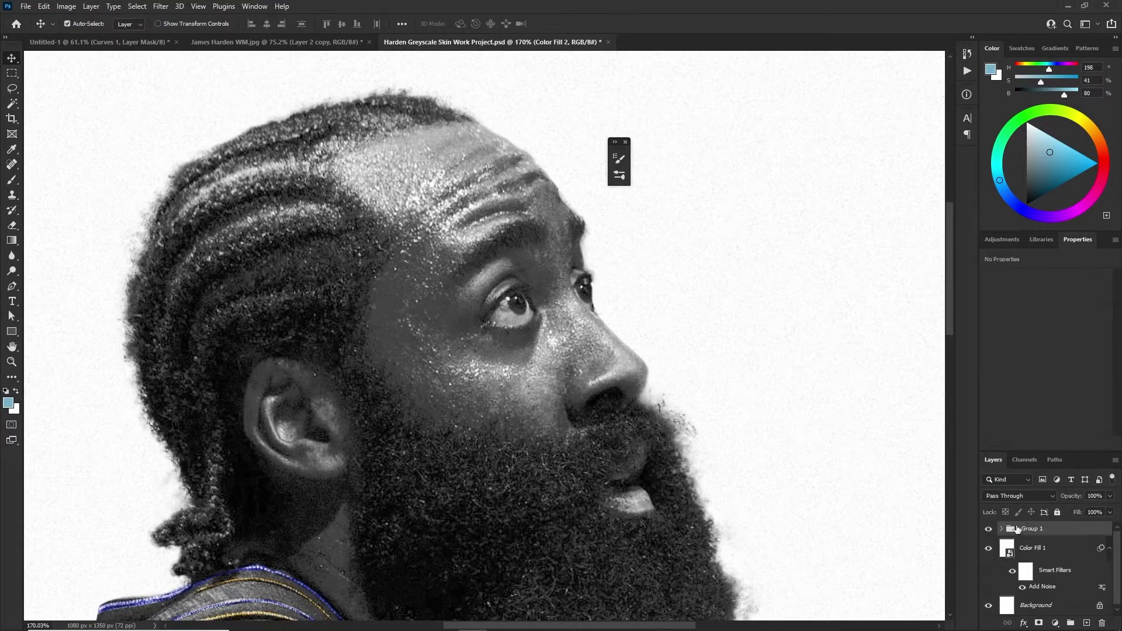
pyautogui.click(1055, 623)
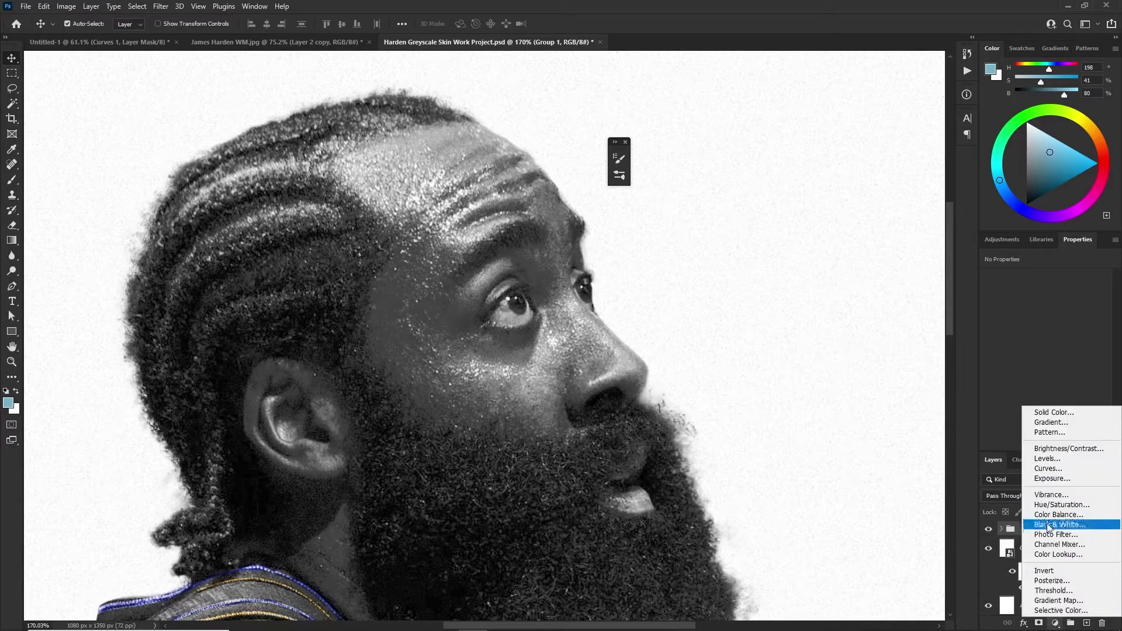
pyautogui.click(1052, 478)
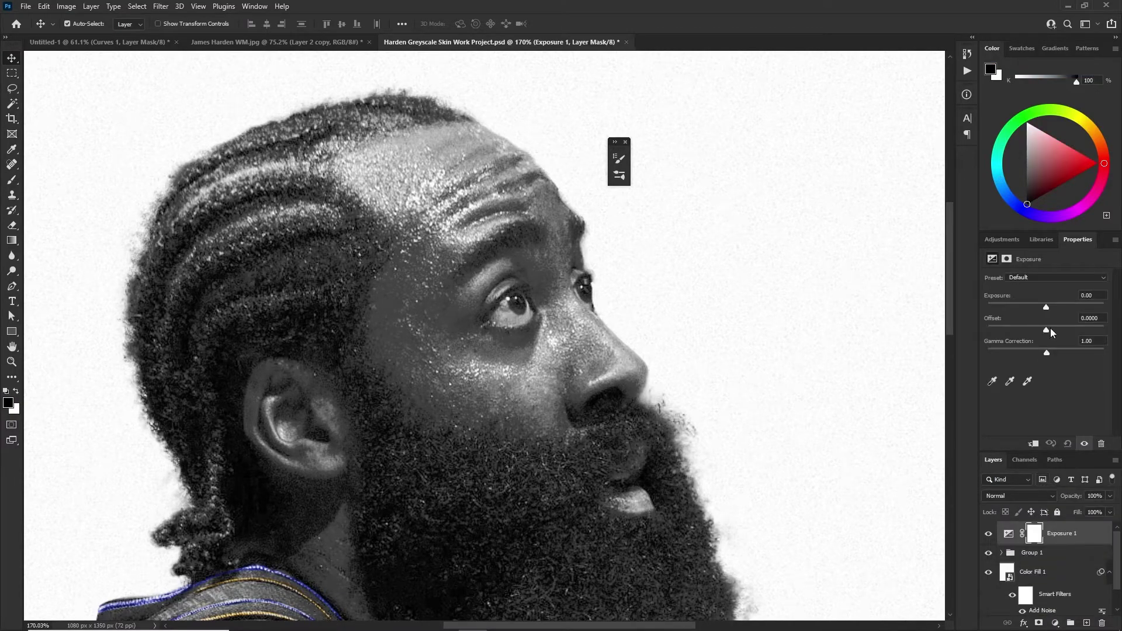
pyautogui.moveTo(1045, 305); pyautogui.dragTo(1082, 295)
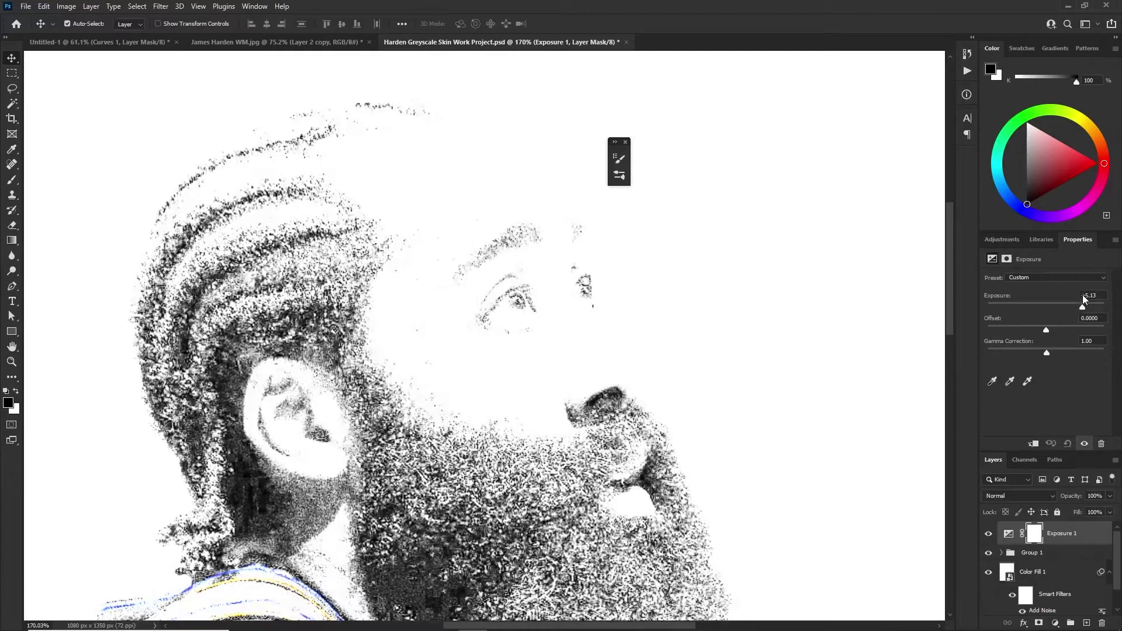
# Split the black Blend If sliders of the Exposure 1 layer for both This Layer and Underlying Layer, with the underlying one at 10/72
pyautogui.click(1013, 535)
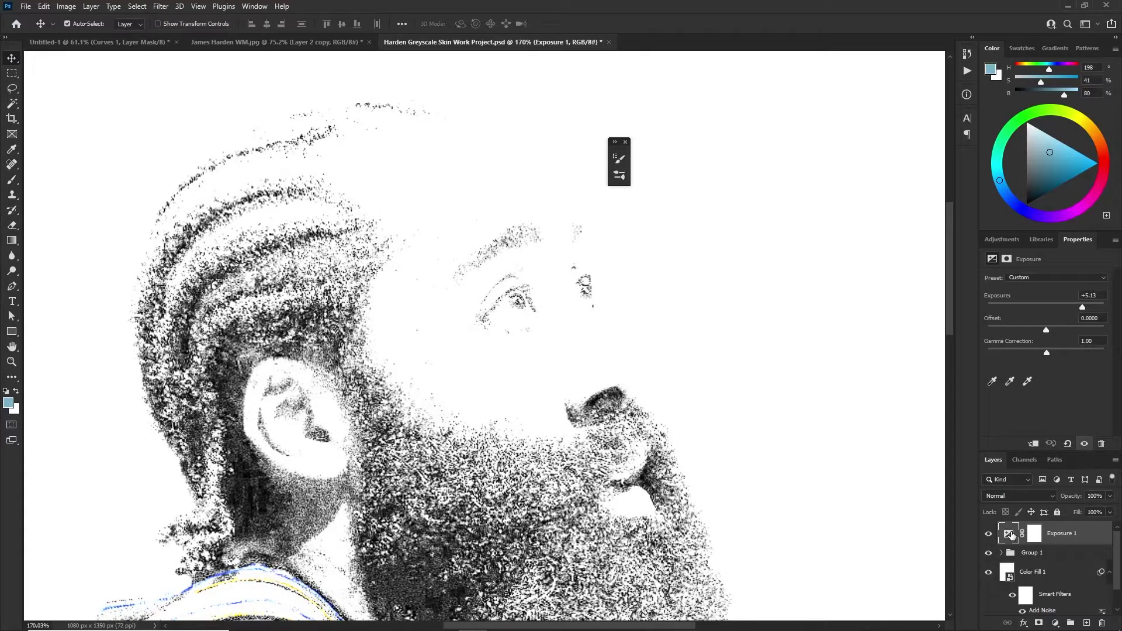
pyautogui.rightClick(1011, 535)
pyautogui.click(1000, 305)
pyautogui.moveTo(905, 282)
pyautogui.mouseDown()
pyautogui.moveTo(832, 296)
pyautogui.moveTo(927, 286)
pyautogui.mouseUp()
pyautogui.moveTo(780, 283)
pyautogui.mouseDown()
pyautogui.moveTo(834, 280)
pyautogui.moveTo(783, 281)
pyautogui.mouseUp()
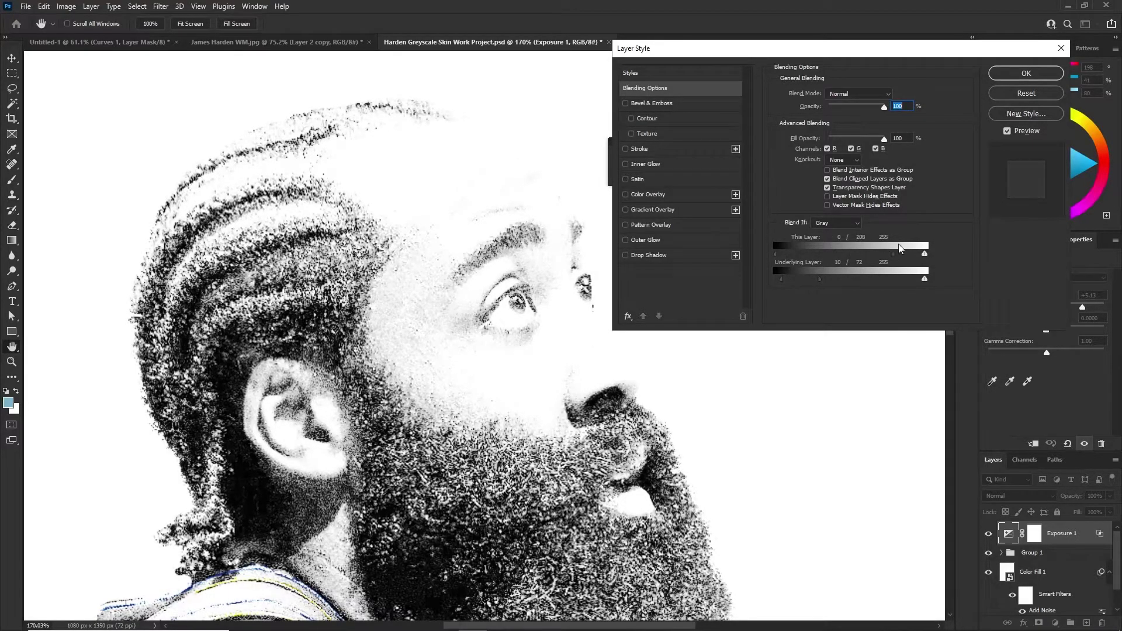
pyautogui.moveTo(836, 254); pyautogui.dragTo(829, 254)
pyautogui.click(1001, 71)
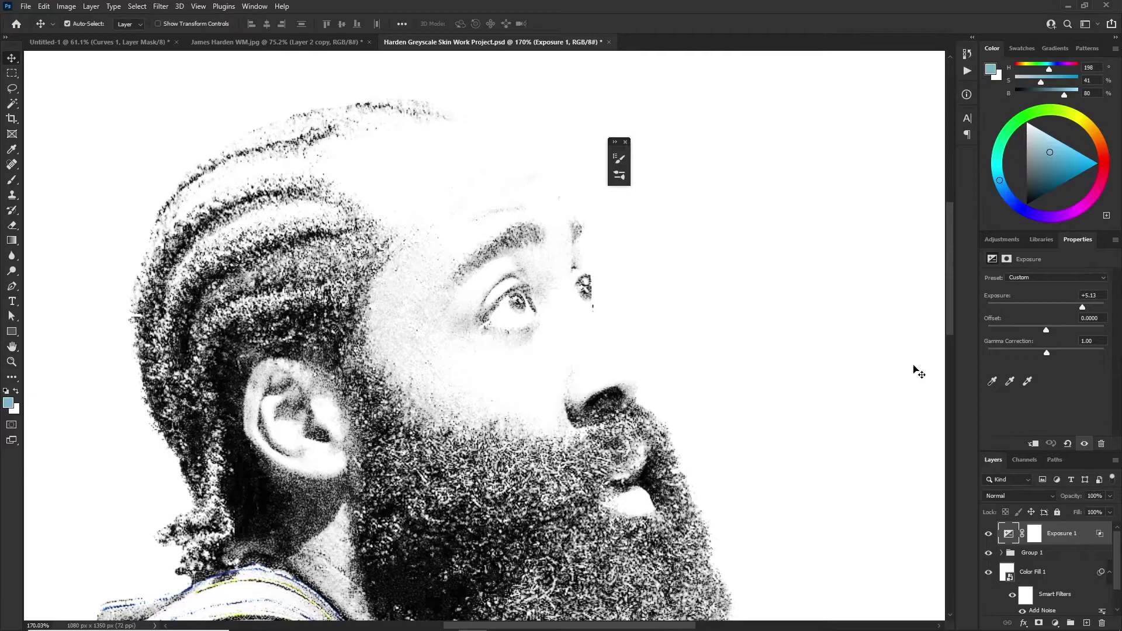
# Invert the Exposure 1 layer's mask to black and paint white over the near eye's iris to brighten it
pyautogui.click(1035, 533)
pyautogui.hotkey('ctrl', 'i')
pyautogui.press('b')
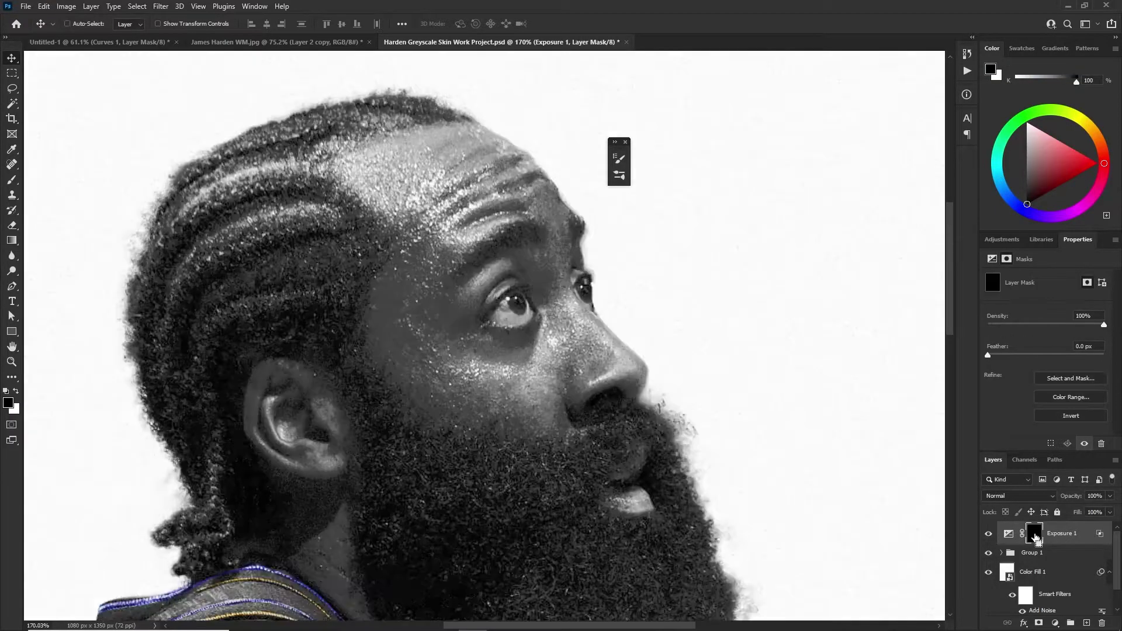
pyautogui.moveTo(576, 249)
pyautogui.mouseDown()
pyautogui.moveTo(459, 280)
pyautogui.moveTo(509, 295)
pyautogui.moveTo(490, 299)
pyautogui.moveTo(506, 315)
pyautogui.moveTo(525, 313)
pyautogui.moveTo(516, 295)
pyautogui.moveTo(525, 312)
pyautogui.mouseUp()
pyautogui.press('x')
pyautogui.scroll(7, 517, 300)
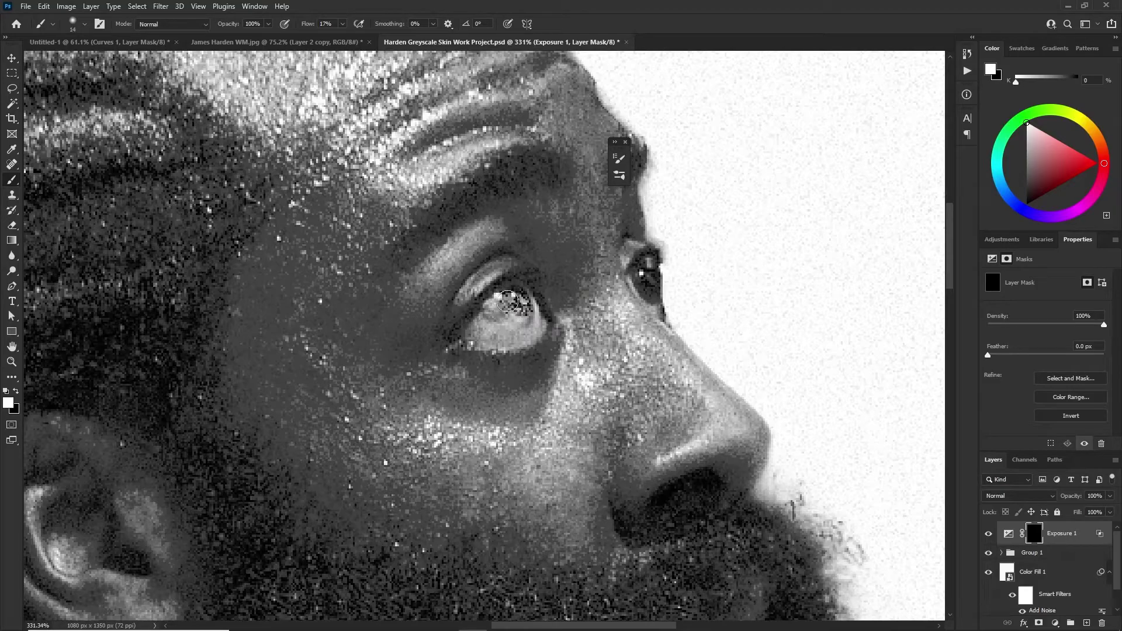
# Reveal the exposure in the far eye on the Exposure 1 mask and touch up the near iris with a smaller brush
pyautogui.moveTo(646, 287); pyautogui.dragTo(653, 265)
pyautogui.press('x')
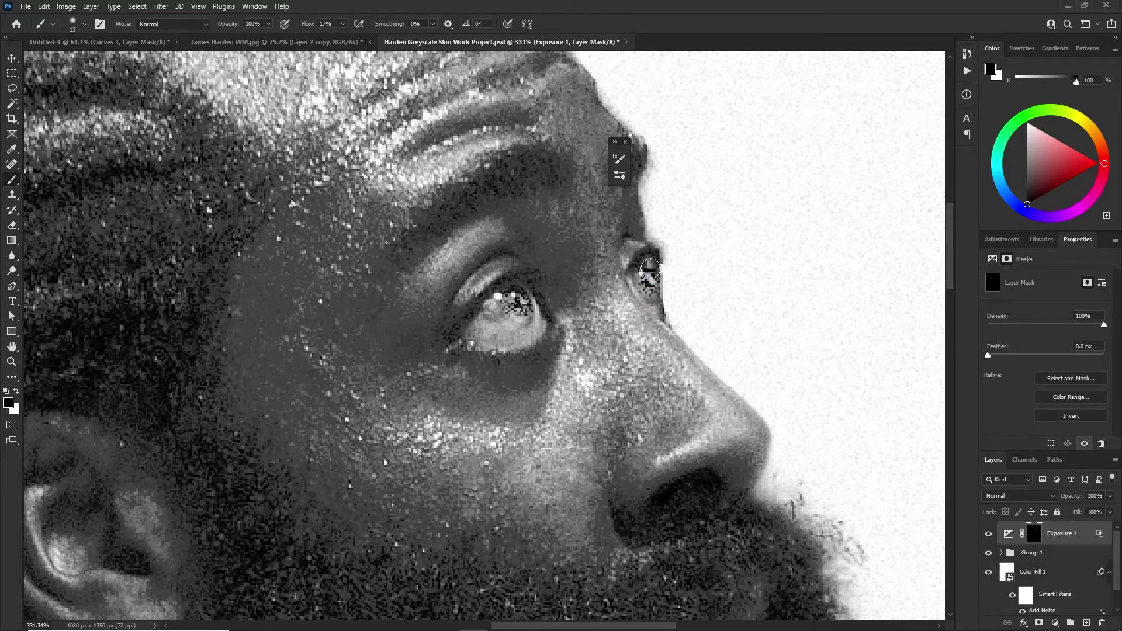
pyautogui.press('x')
pyautogui.scroll(-4, 590, 302)
pyautogui.scroll(-3, 590, 301)
pyautogui.scroll(8, 531, 315)
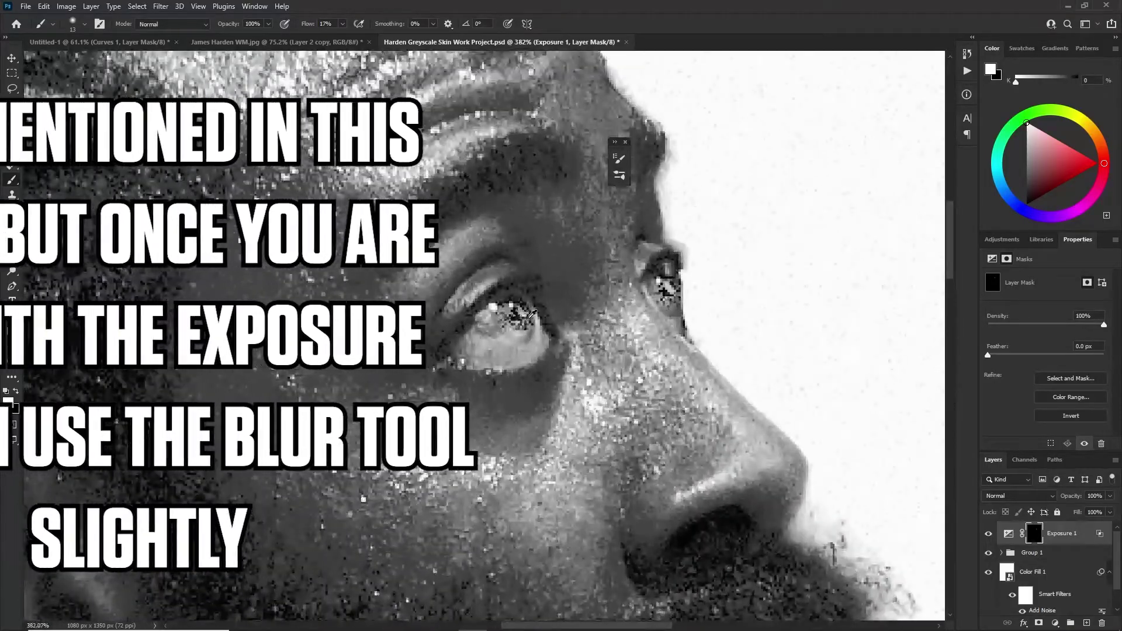
pyautogui.keyDown('alt'); pyautogui.moveTo(531, 314); pyautogui.dragTo(525, 315); pyautogui.keyUp('alt')
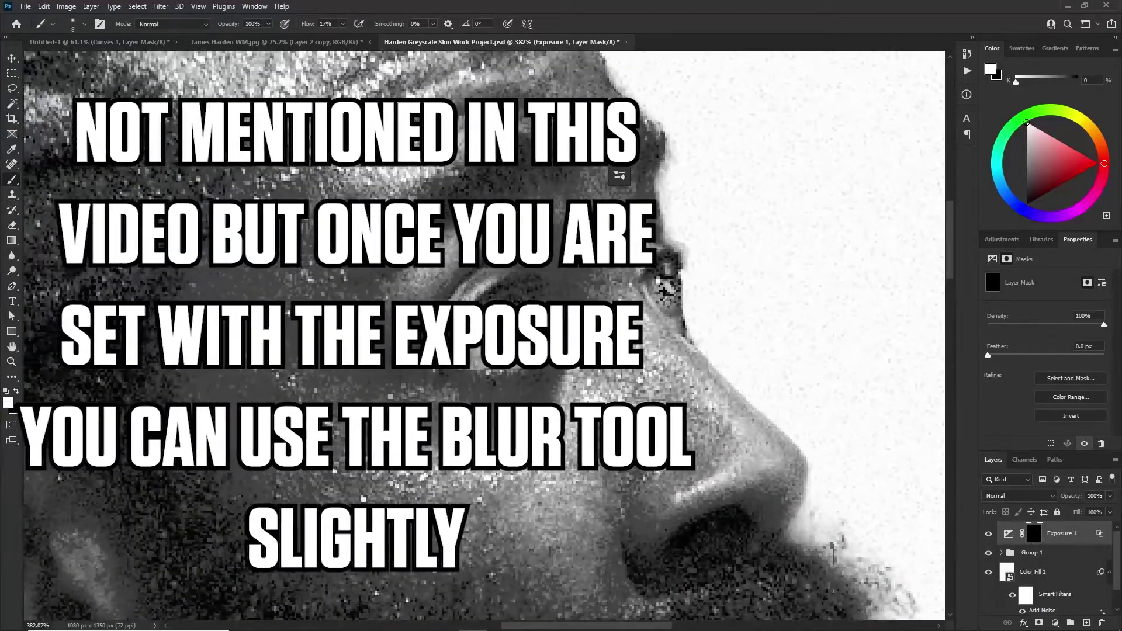
pyautogui.press('x')
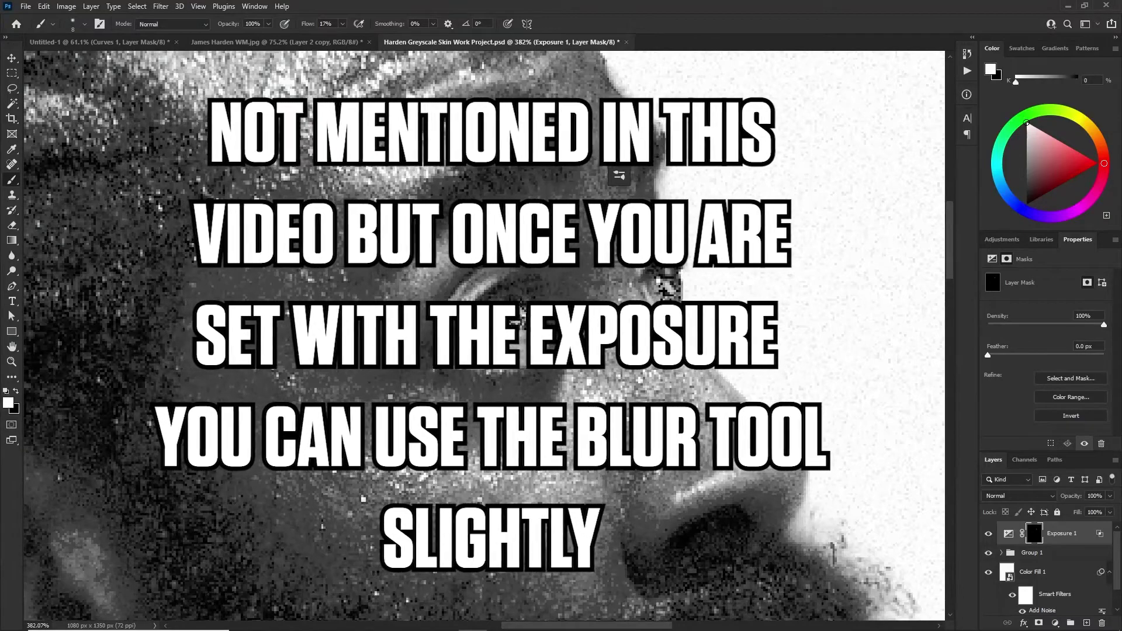
pyautogui.scroll(-5, 523, 320)
pyautogui.scroll(3, 523, 315)
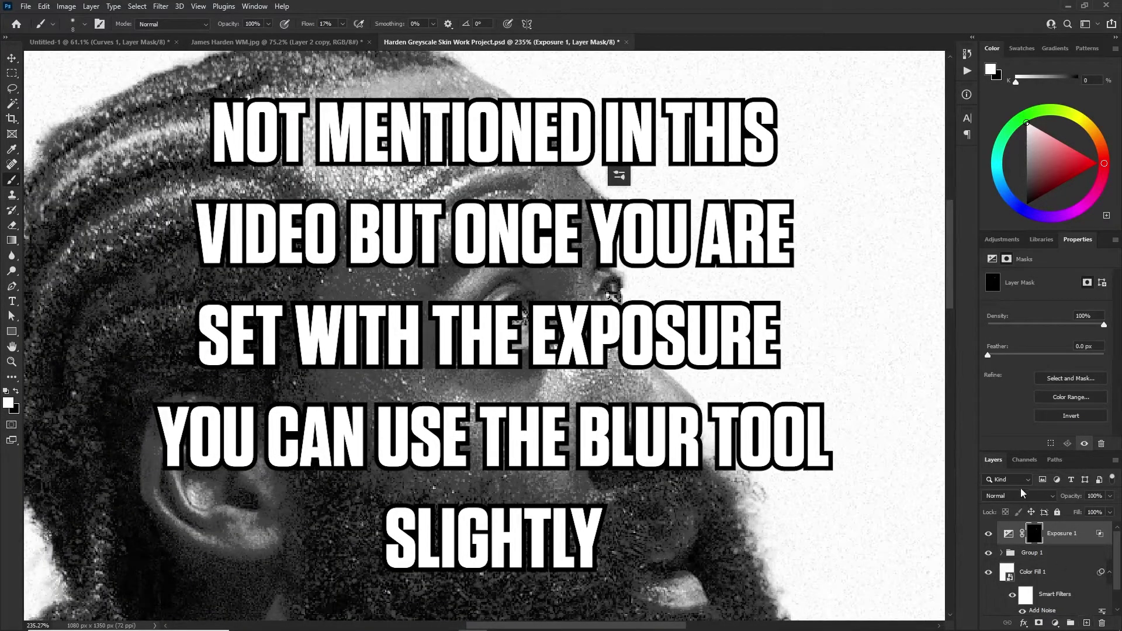
# Add a blue #4642f7 solid colour fill layer above Exposure 1 and set its blend mode to Color
pyautogui.click(1084, 623)
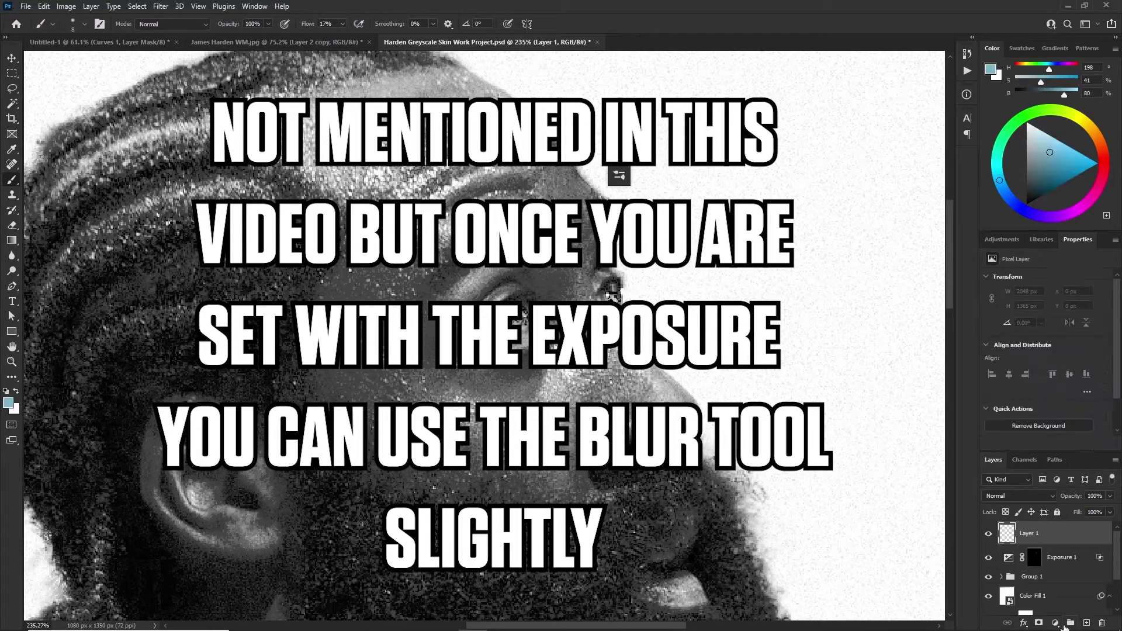
pyautogui.click(1056, 622)
pyautogui.click(1041, 420)
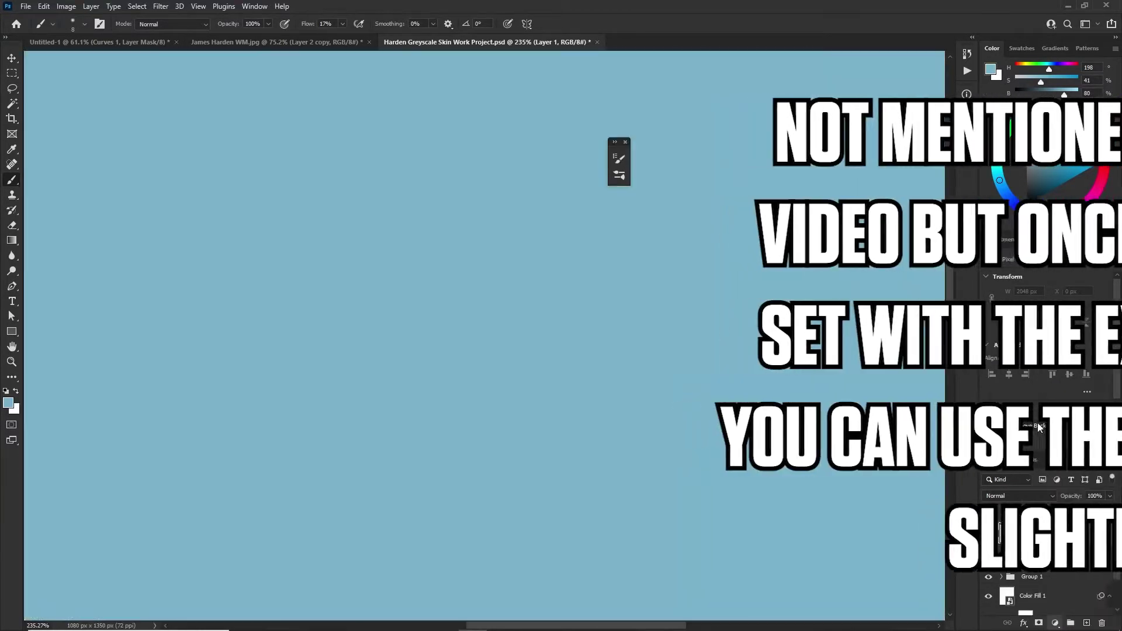
pyautogui.moveTo(976, 153)
pyautogui.mouseDown()
pyautogui.moveTo(941, 93)
pyautogui.moveTo(904, 94)
pyautogui.moveTo(922, 90)
pyautogui.mouseUp()
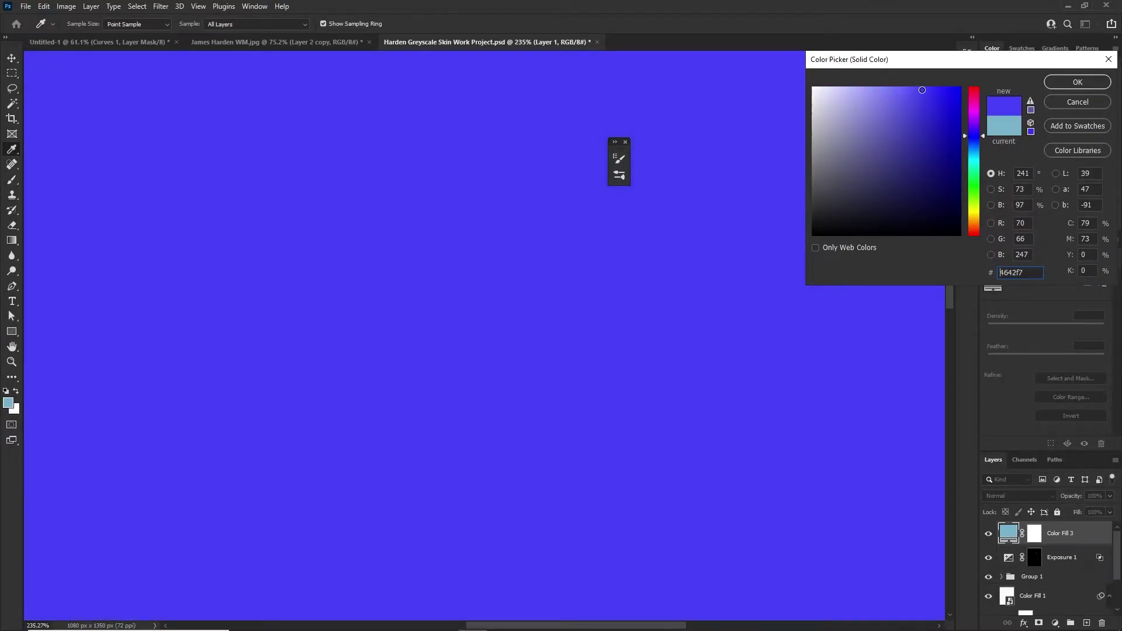
pyautogui.click(1076, 82)
pyautogui.click(1019, 495)
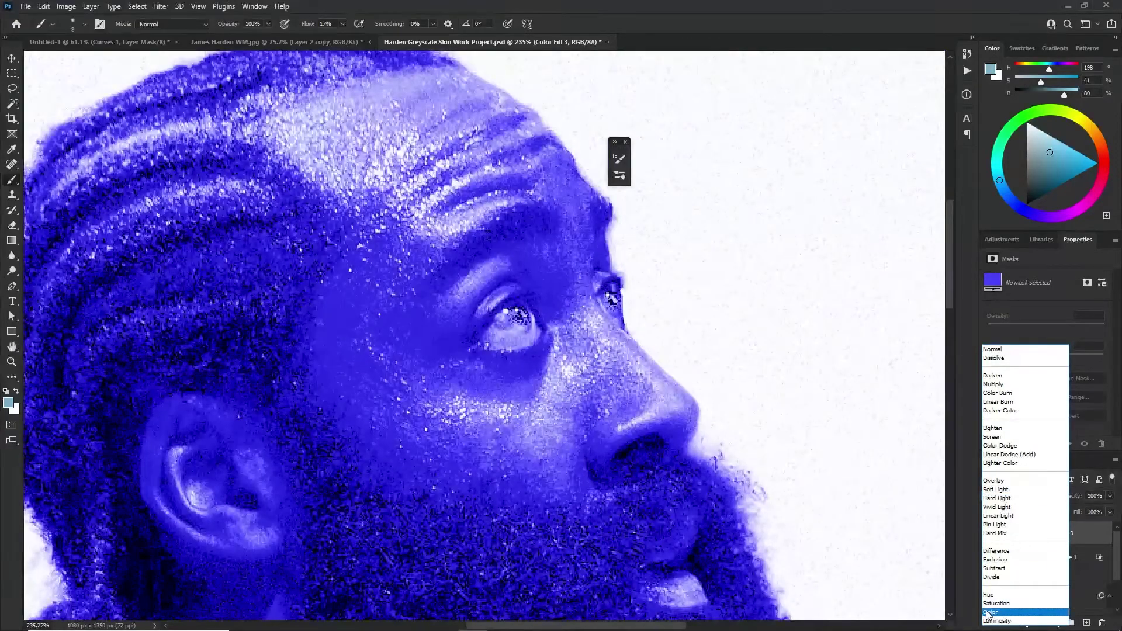
pyautogui.click(990, 612)
# Invert the Color Fill 3 layer's mask and paint the blue into both irises, cleaning up the edges
pyautogui.click(1039, 540)
pyautogui.hotkey('ctrl', 'i')
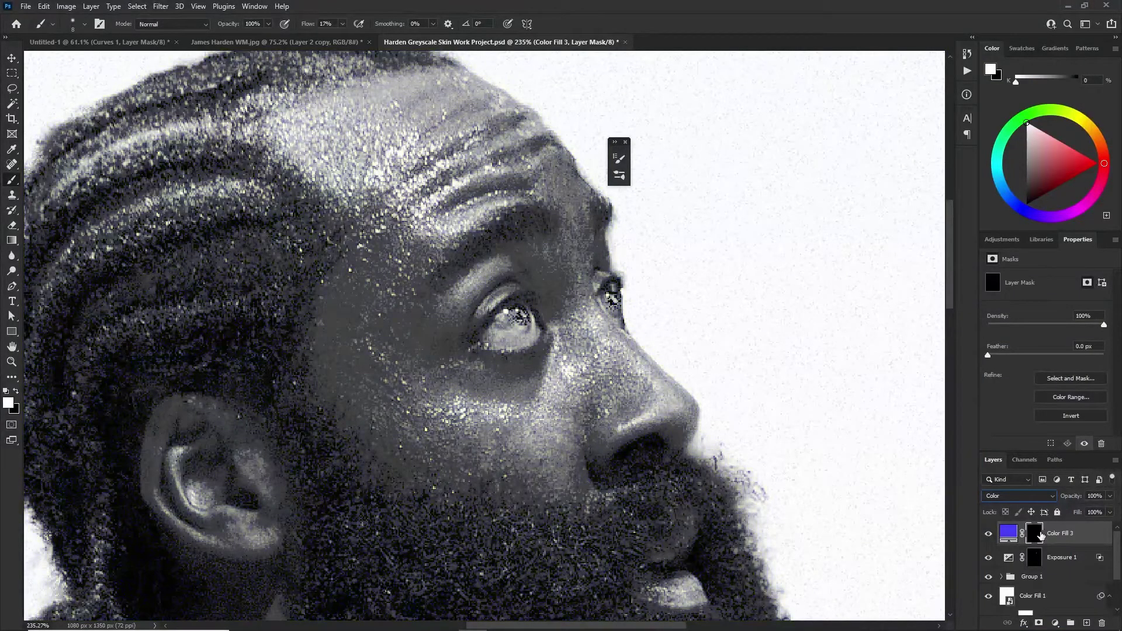
pyautogui.keyDown('alt'); pyautogui.moveTo(521, 306); pyautogui.dragTo(524, 306); pyautogui.keyUp('alt')
pyautogui.press('x')
pyautogui.keyDown('alt'); pyautogui.moveTo(520, 321); pyautogui.dragTo(518, 317); pyautogui.keyUp('alt')
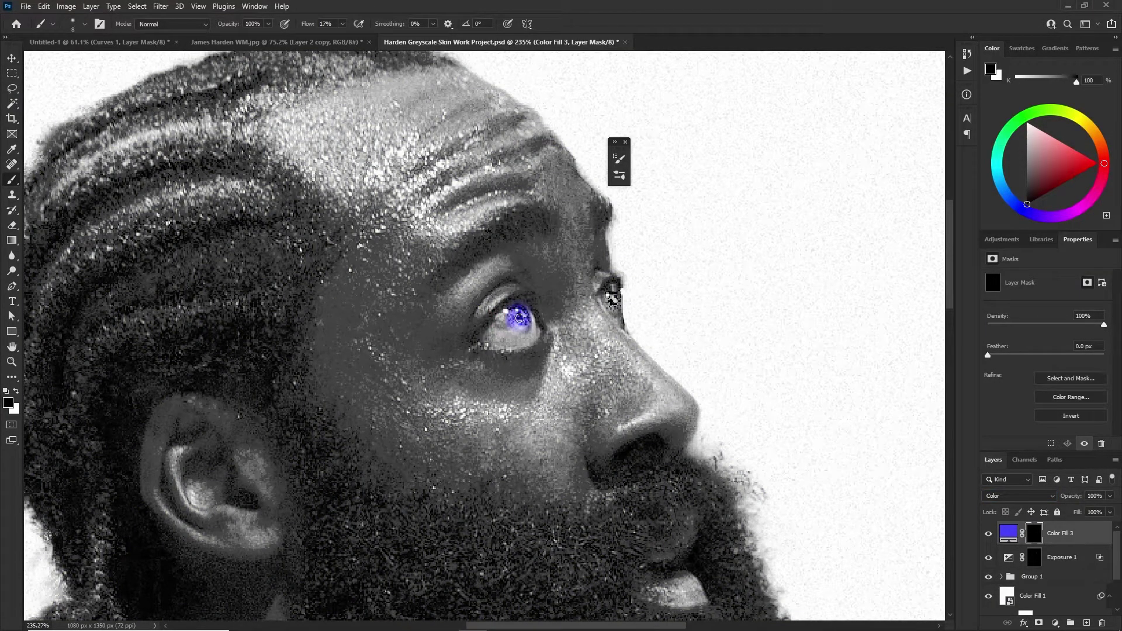
pyautogui.press('x')
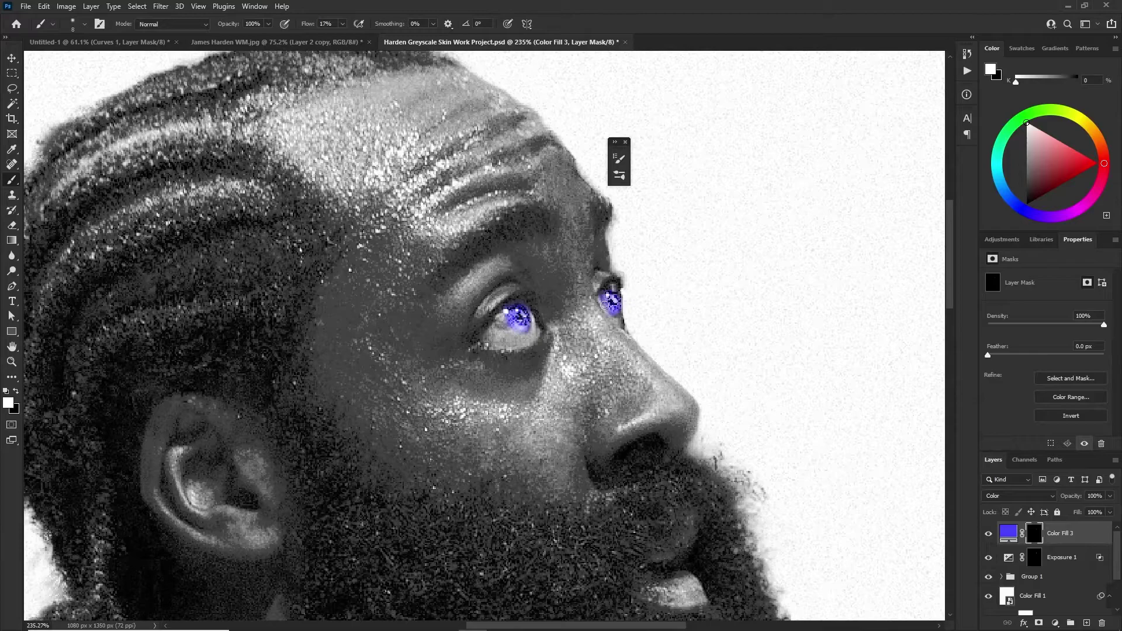
# Examine the coloured eyes up close and against the whole portrait
pyautogui.scroll(-10, 609, 292)
pyautogui.scroll(10, 602, 288)
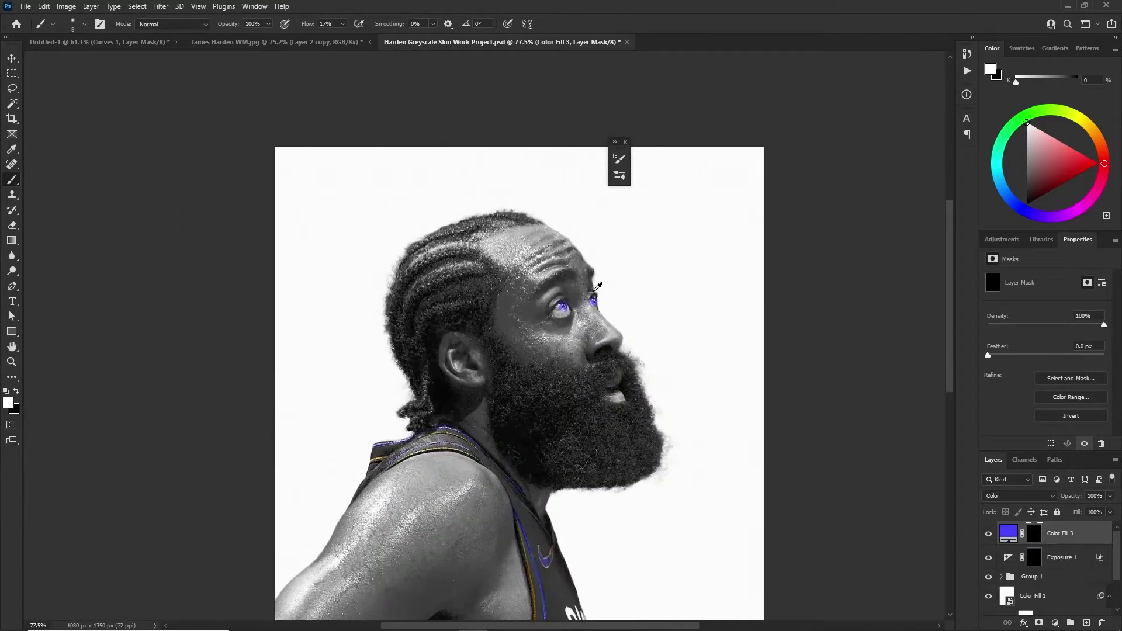
pyautogui.scroll(3, 576, 293)
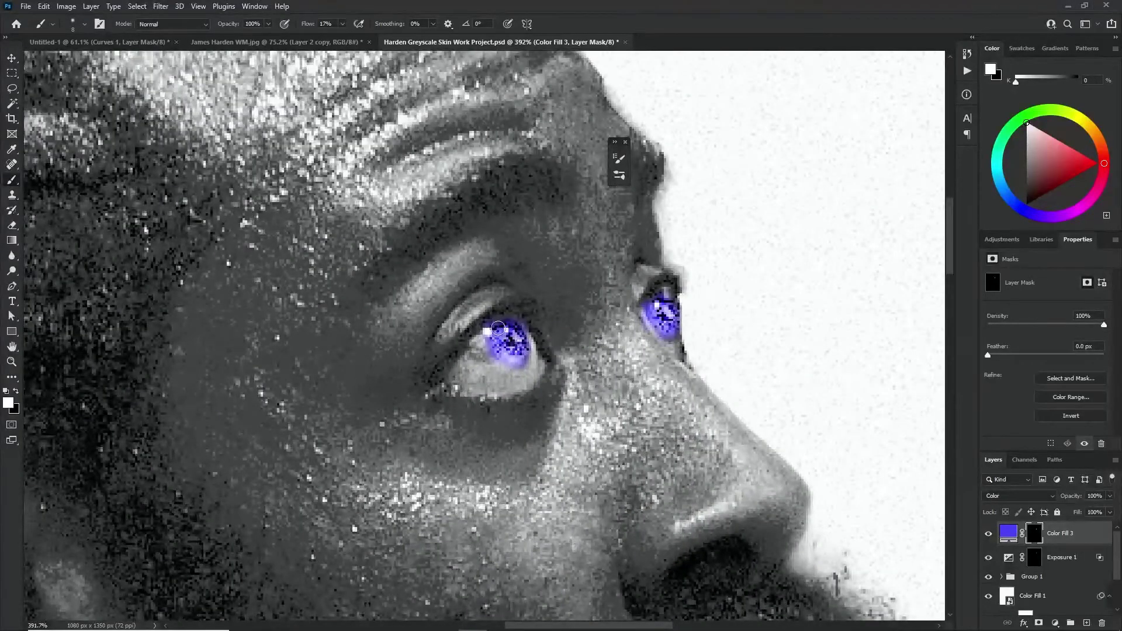
pyautogui.scroll(-8, 517, 318)
pyautogui.scroll(-2, 544, 304)
pyautogui.scroll(-3, 549, 291)
pyautogui.scroll(3, 564, 315)
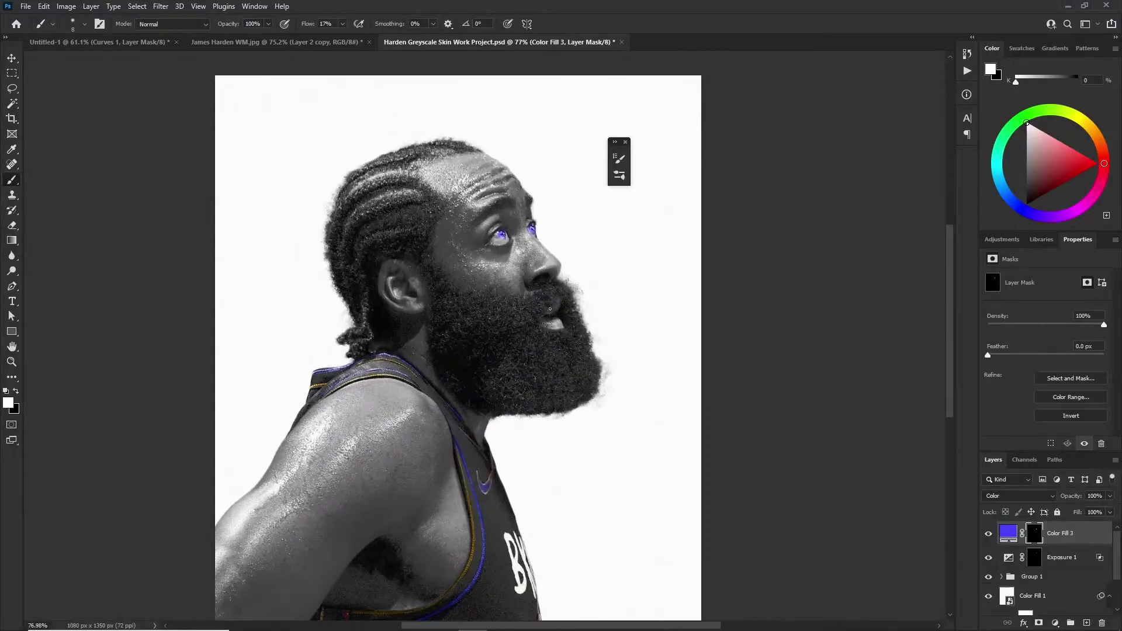
# Change the Color Fill 3 layer's colour to yellow #faef42 and check the eyes against the whole portrait
pyautogui.scroll(-3, 420, 293)
pyautogui.scroll(3, 393, 281)
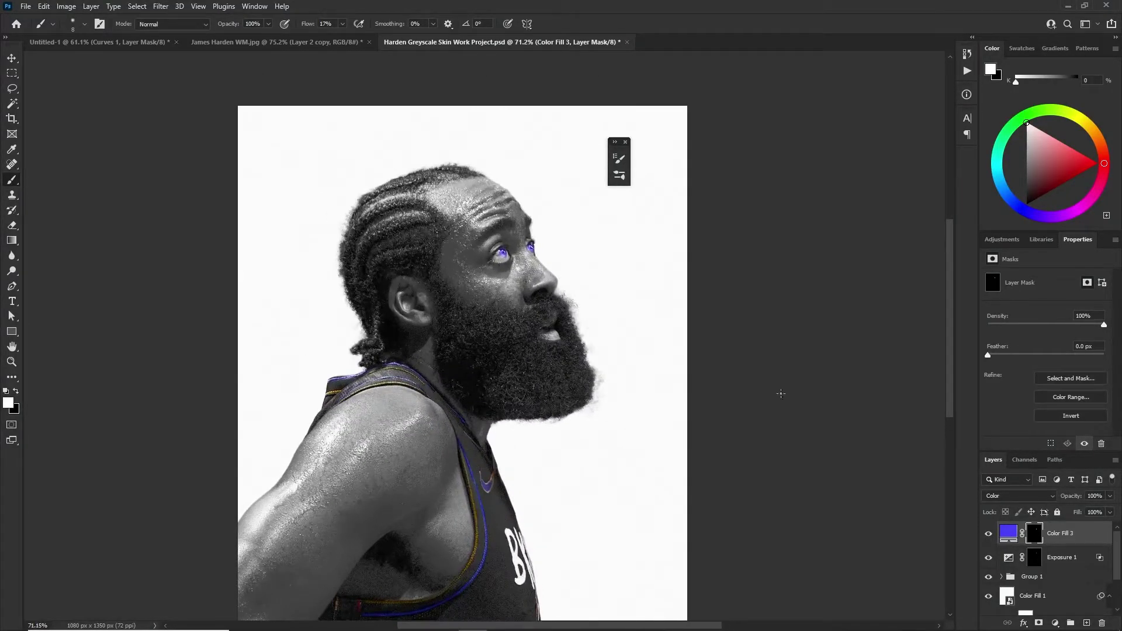
pyautogui.doubleClick(1010, 531)
pyautogui.moveTo(974, 141)
pyautogui.mouseDown()
pyautogui.moveTo(959, 228)
pyautogui.moveTo(955, 212)
pyautogui.mouseUp()
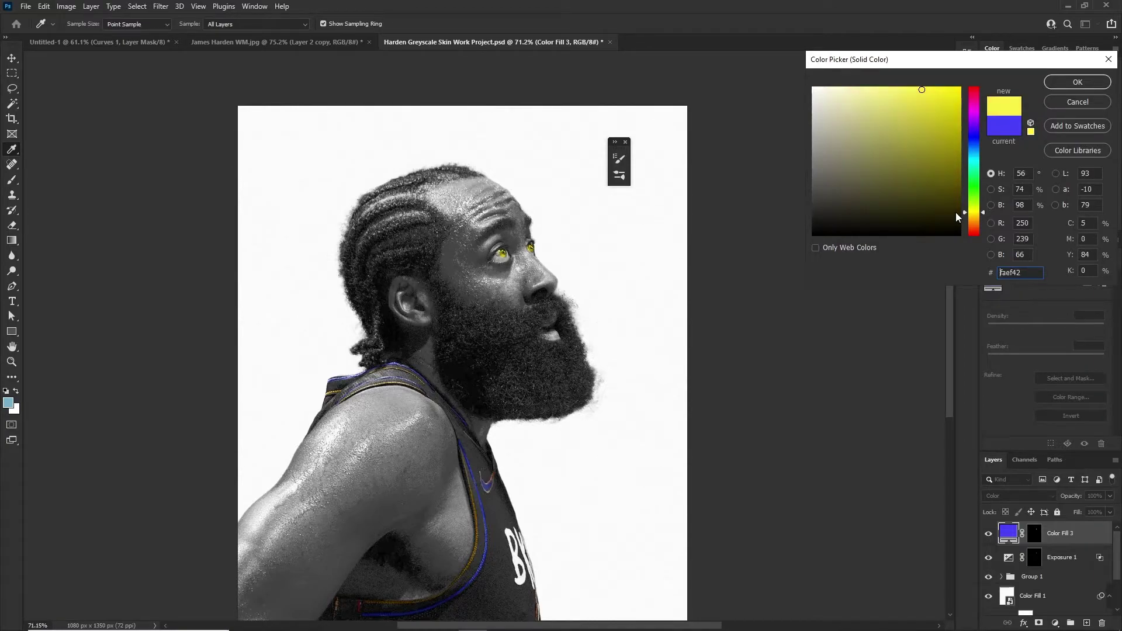
pyautogui.click(1077, 82)
pyautogui.press('b')
pyautogui.scroll(-3, 540, 275)
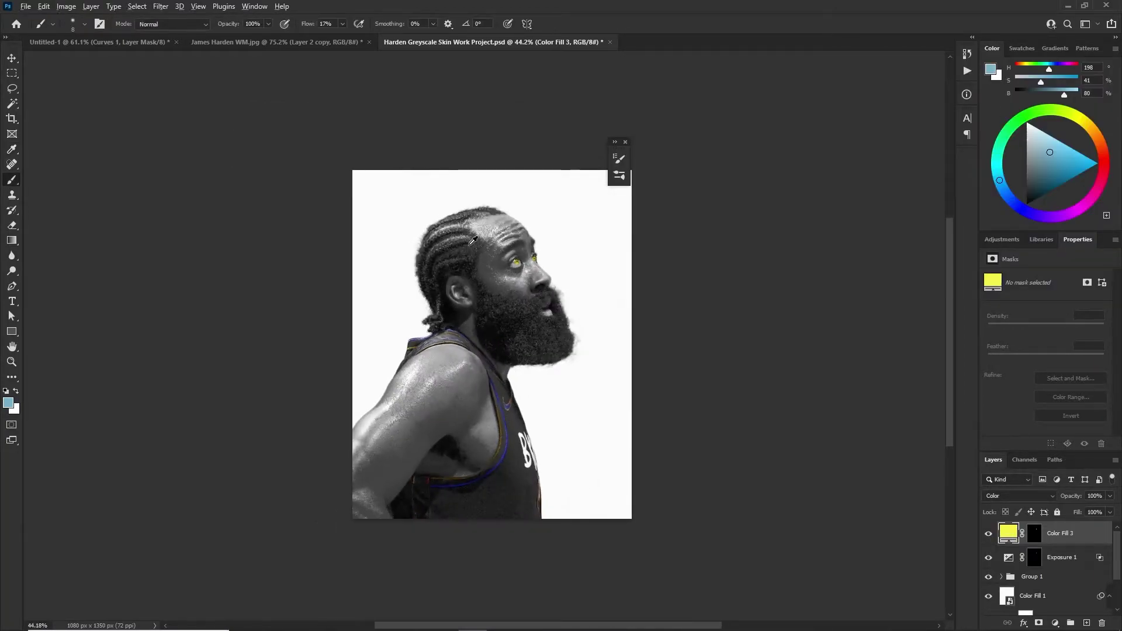
pyautogui.scroll(3, 473, 240)
pyautogui.scroll(-1, 473, 257)
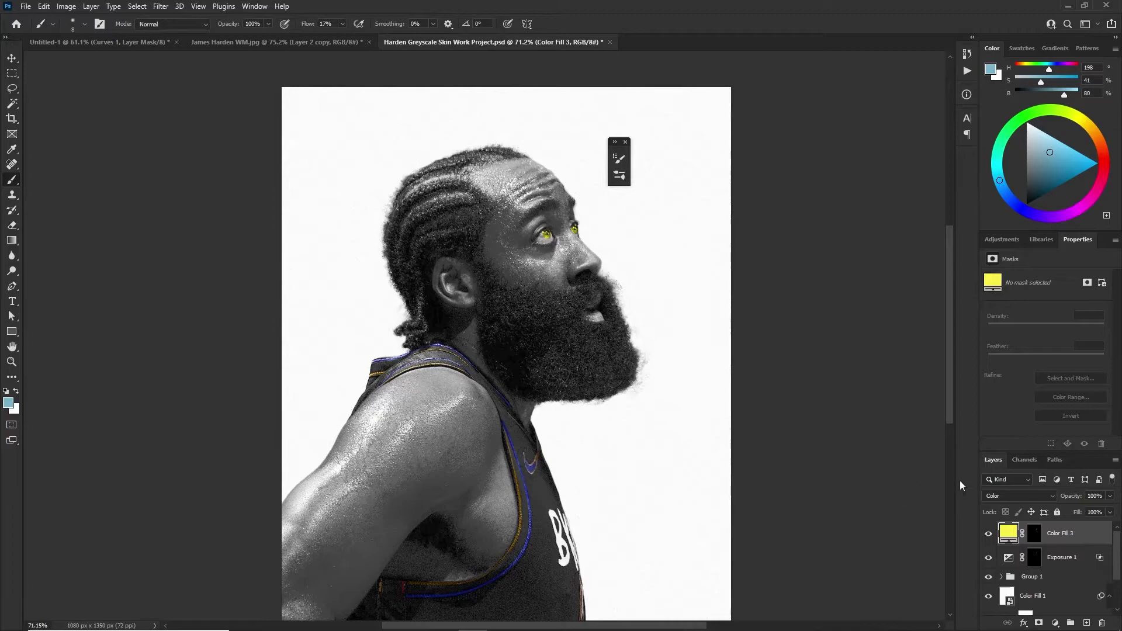
# Recolour the Color Fill 3 layer to blue #425cfa
pyautogui.doubleClick(1009, 533)
pyautogui.moveTo(970, 208); pyautogui.dragTo(967, 143)
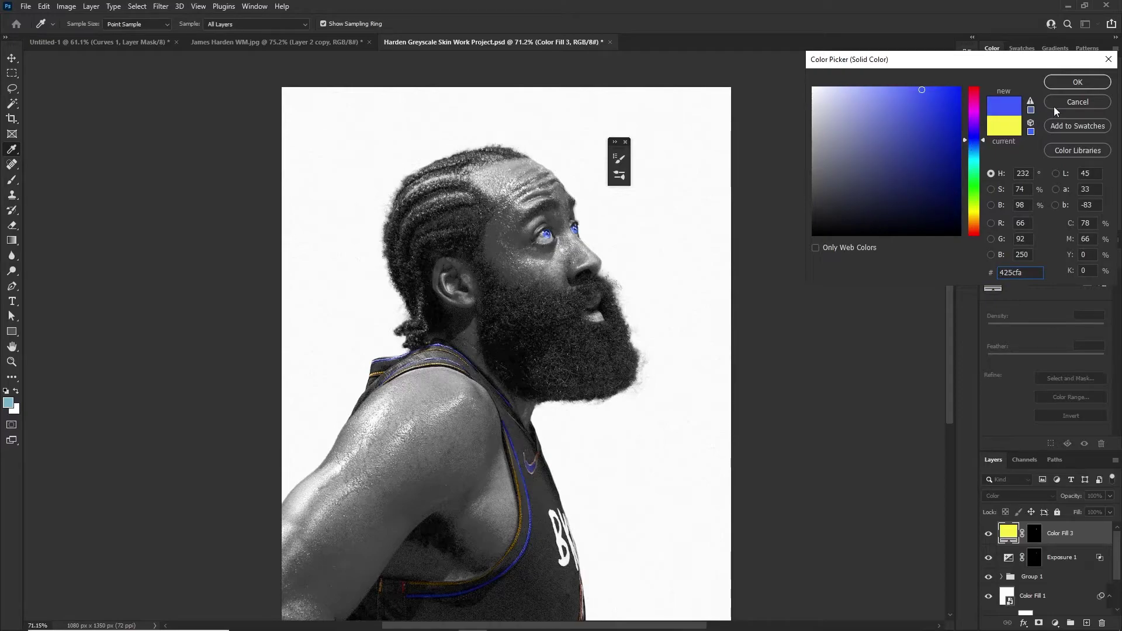
pyautogui.click(1068, 83)
pyautogui.scroll(-1, 497, 286)
pyautogui.press('v')
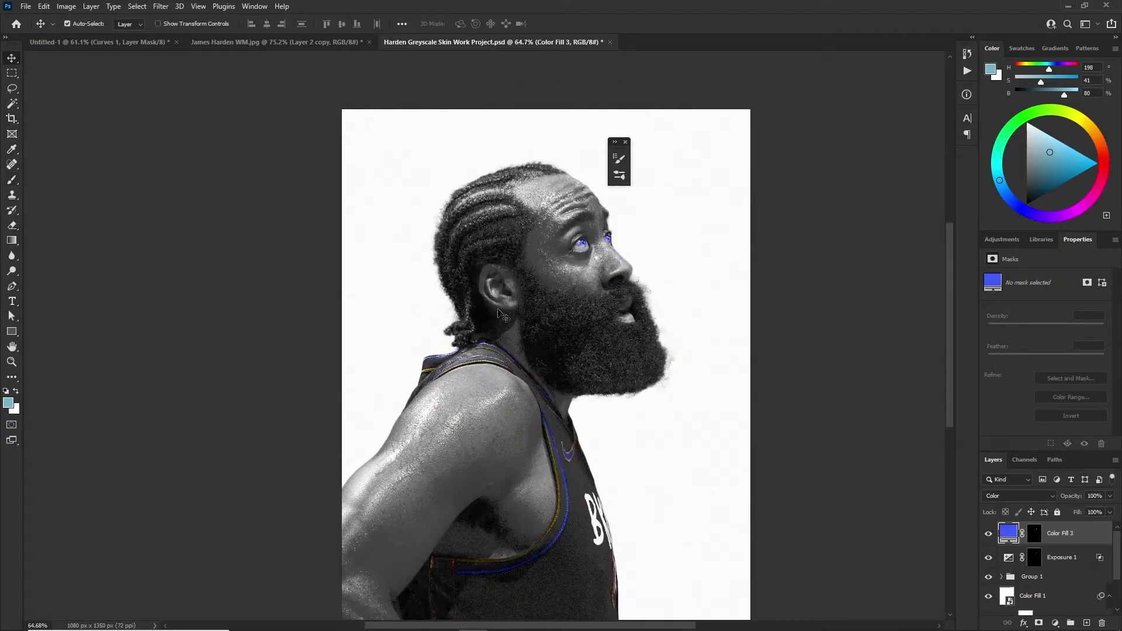
# Examine the recoloured eyes against the whole portrait at different magnifications
pyautogui.scroll(-1, 496, 323)
pyautogui.scroll(2, 652, 269)
pyautogui.scroll(-1, 648, 268)
pyautogui.scroll(1, 642, 268)
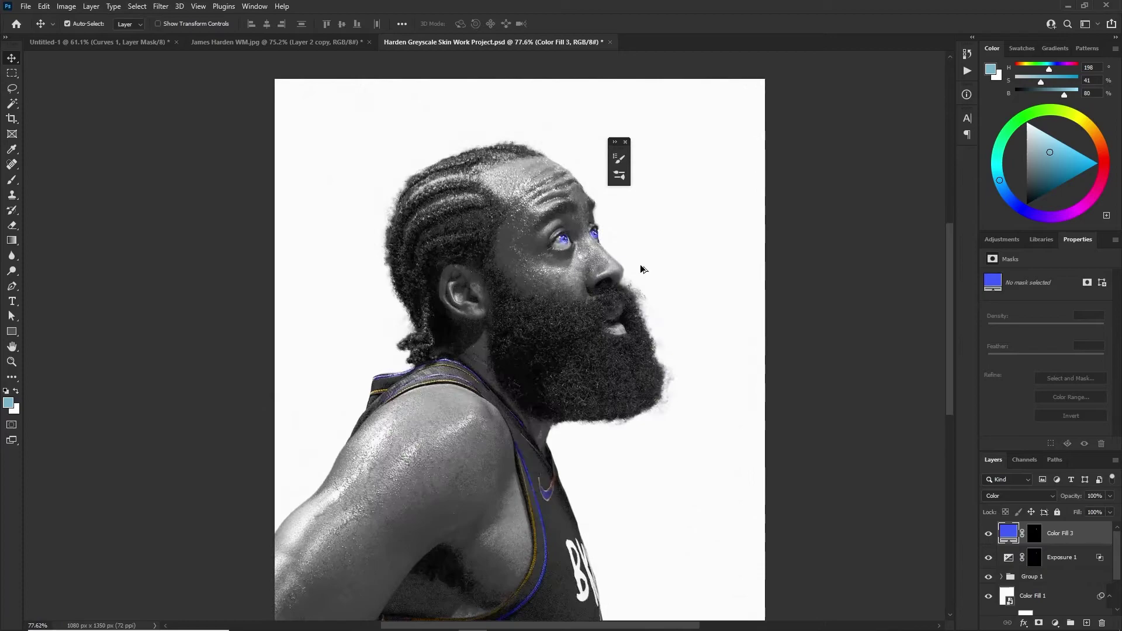
pyautogui.scroll(-2, 590, 242)
pyautogui.scroll(1, 633, 242)
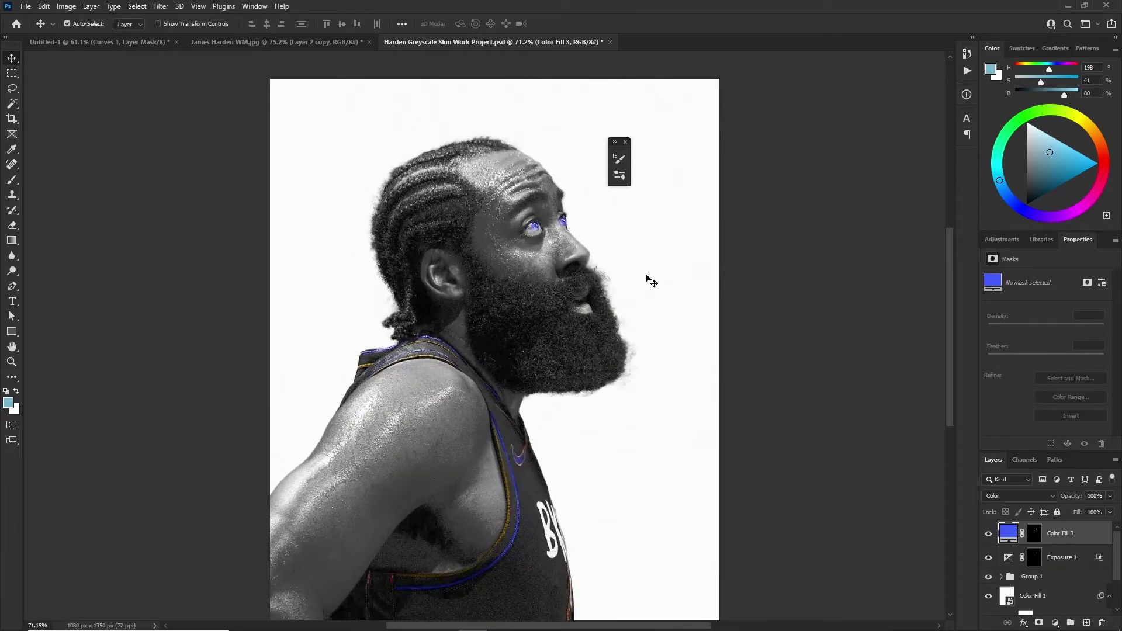
pyautogui.scroll(-1, 549, 316)
pyautogui.scroll(1, 494, 356)
pyautogui.scroll(-1, 481, 455)
pyautogui.scroll(1, 484, 405)
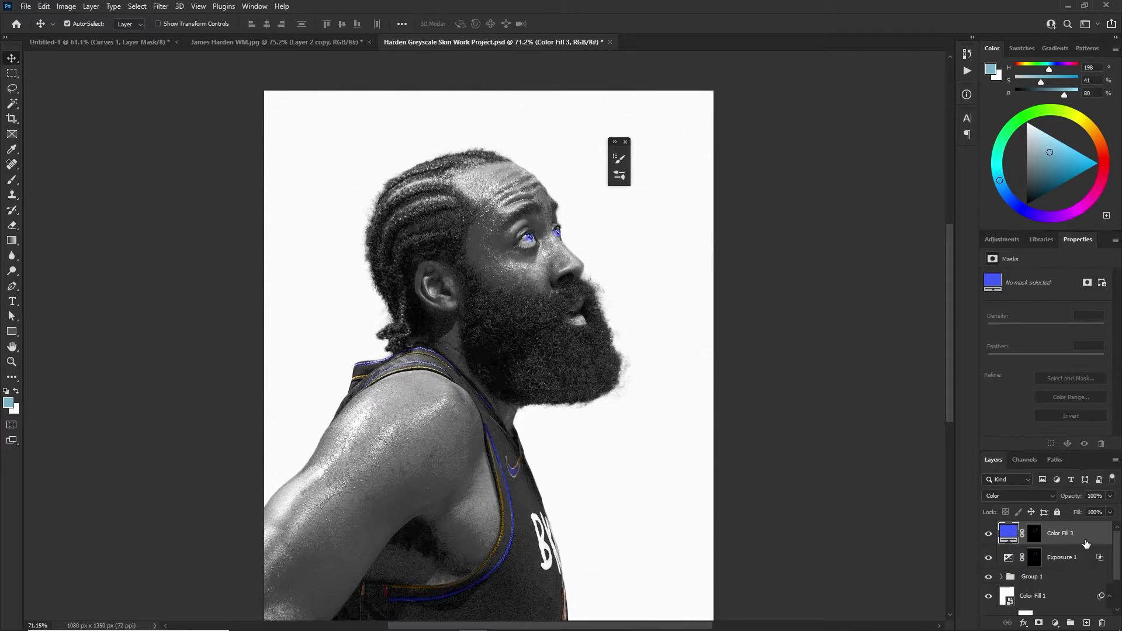
pyautogui.keyDown('shift'); pyautogui.click(1047, 579); pyautogui.keyUp('shift')
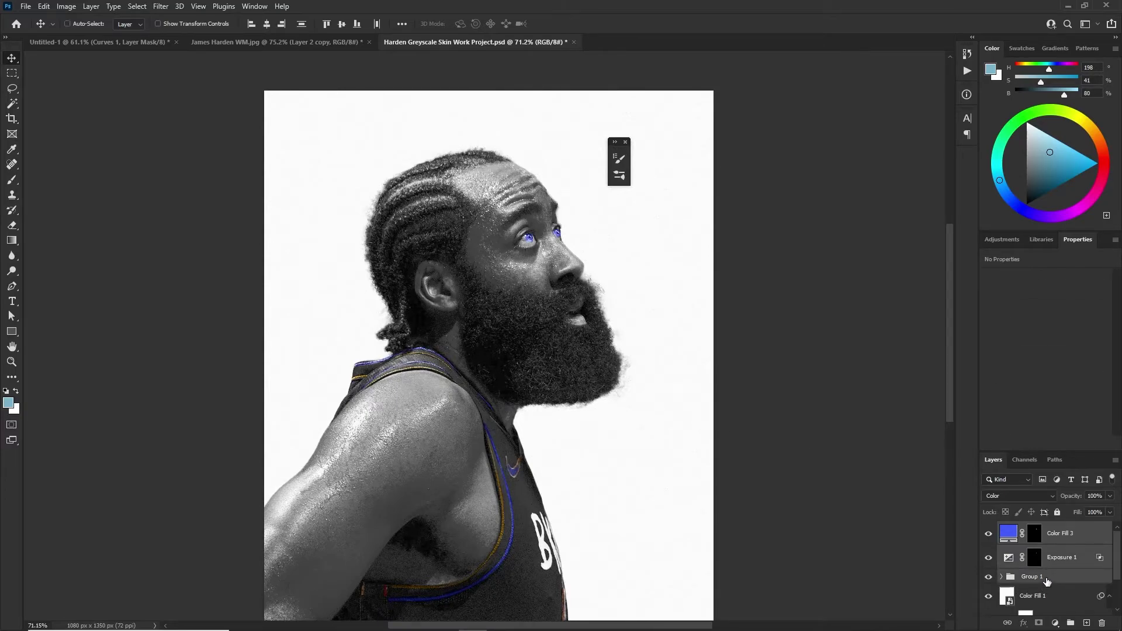
pyautogui.hotkey('ctrl', 'g')
pyautogui.hotkey('ctrl', 'z')
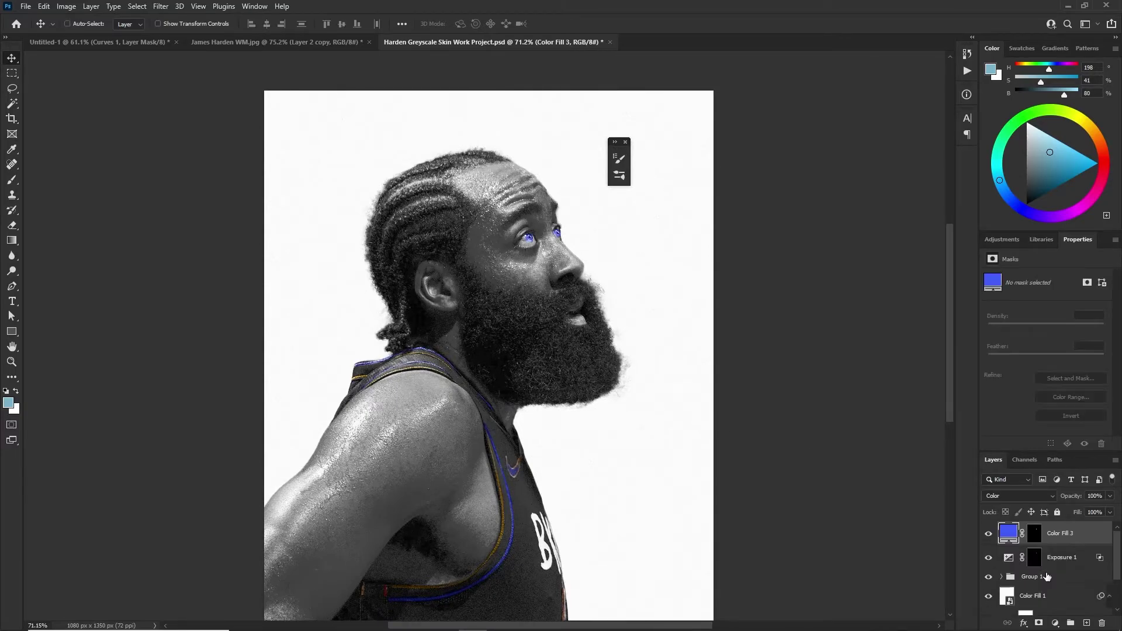
# Hide the Color Fill 3 layer, examine the eyes without the colour tint, and show the layer again
pyautogui.click(986, 539)
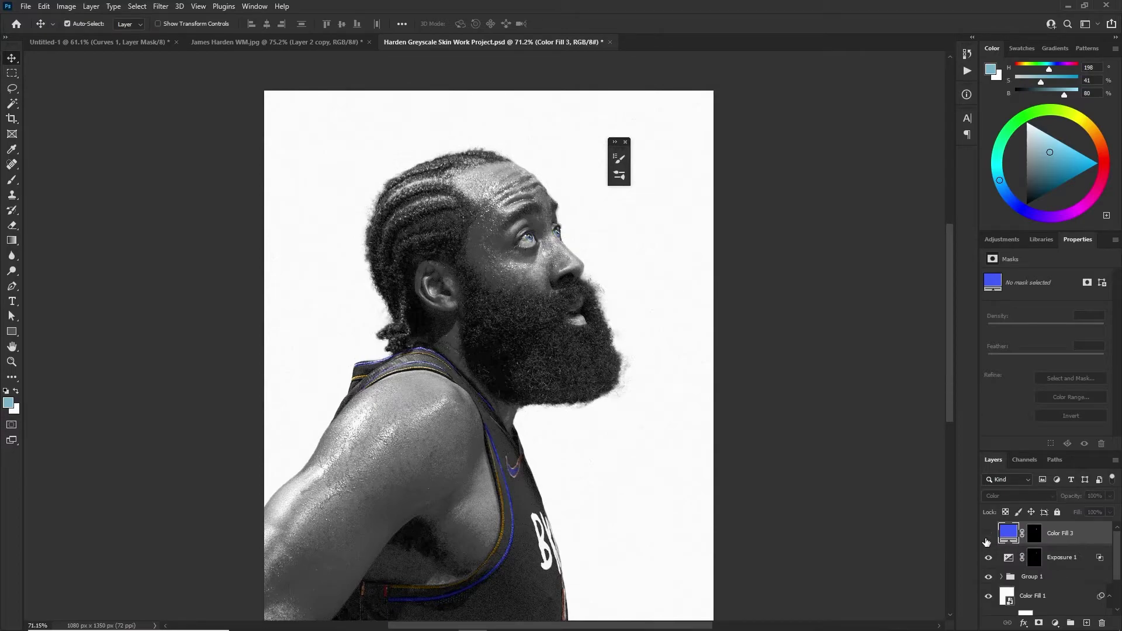
pyautogui.keyDown('shift'); pyautogui.click(1039, 577); pyautogui.keyUp('shift')
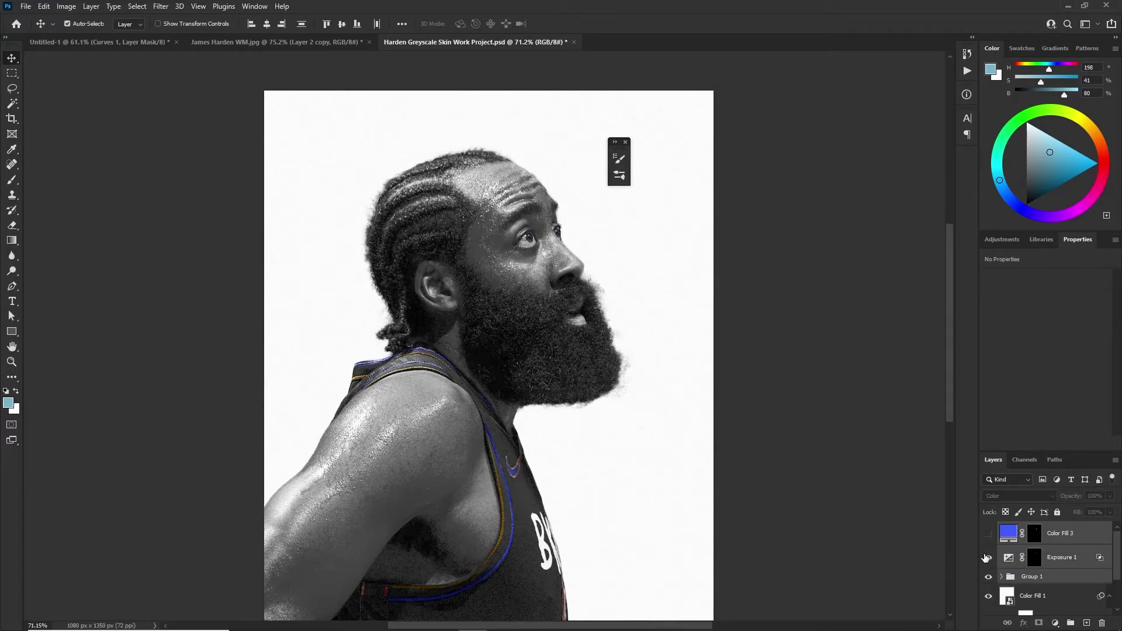
pyautogui.scroll(3, 520, 243)
pyautogui.scroll(-3, 549, 258)
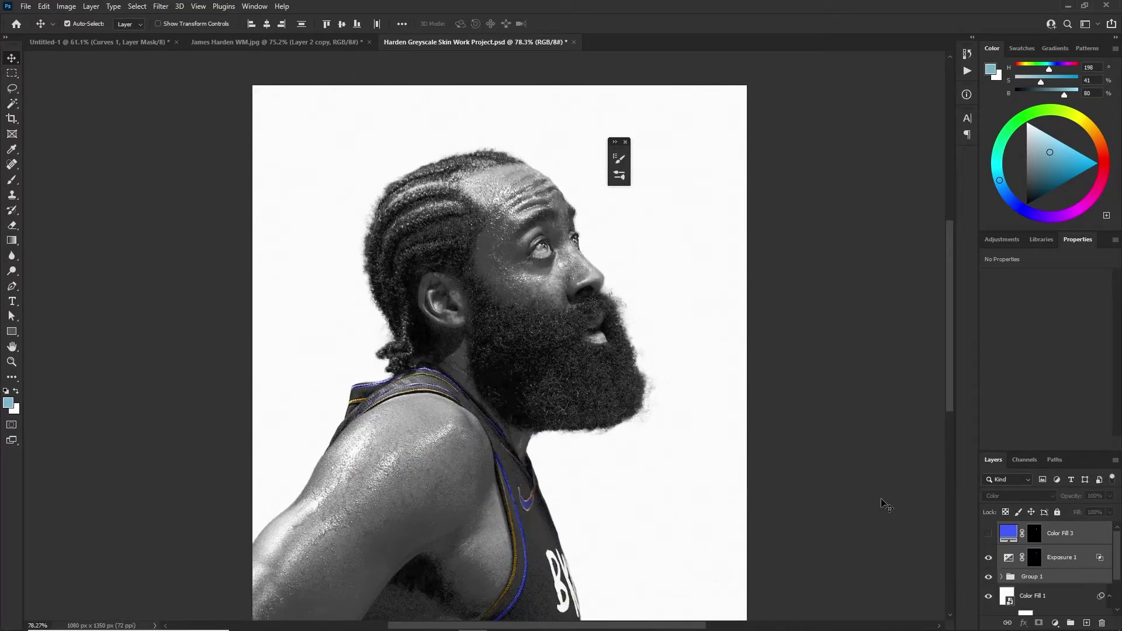
pyautogui.scroll(-1, 541, 249)
pyautogui.scroll(4, 542, 249)
pyautogui.click(988, 533)
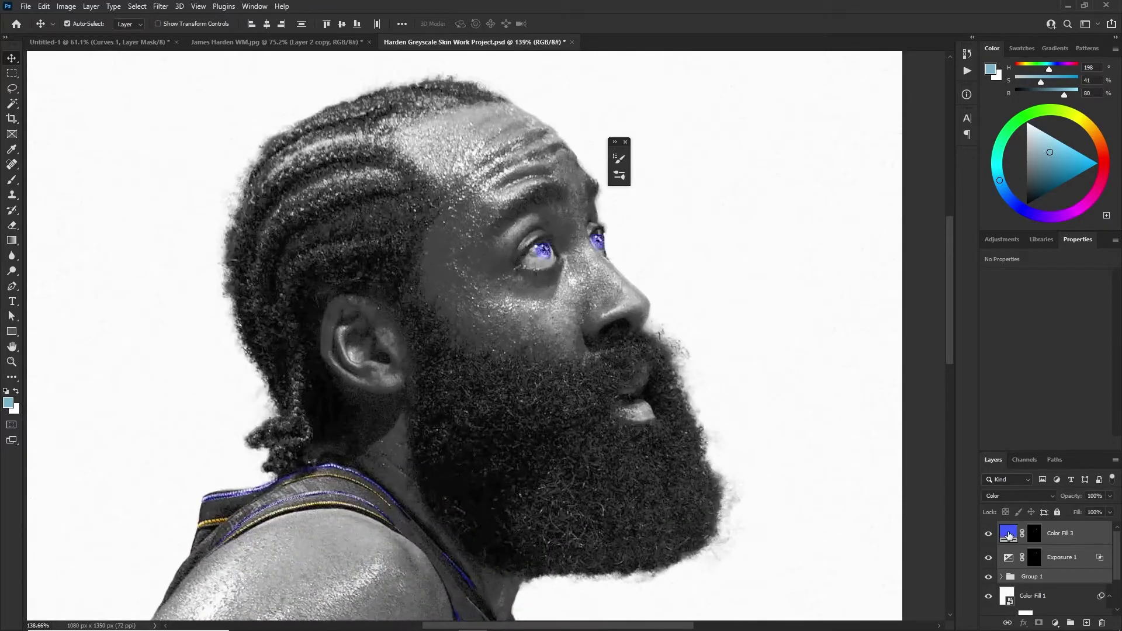
# Change Color Fill 3 to near-white #f8f8f8 and set its blend mode to Linear Dodge (Add)
pyautogui.doubleClick(1008, 535)
pyautogui.click(774, 92)
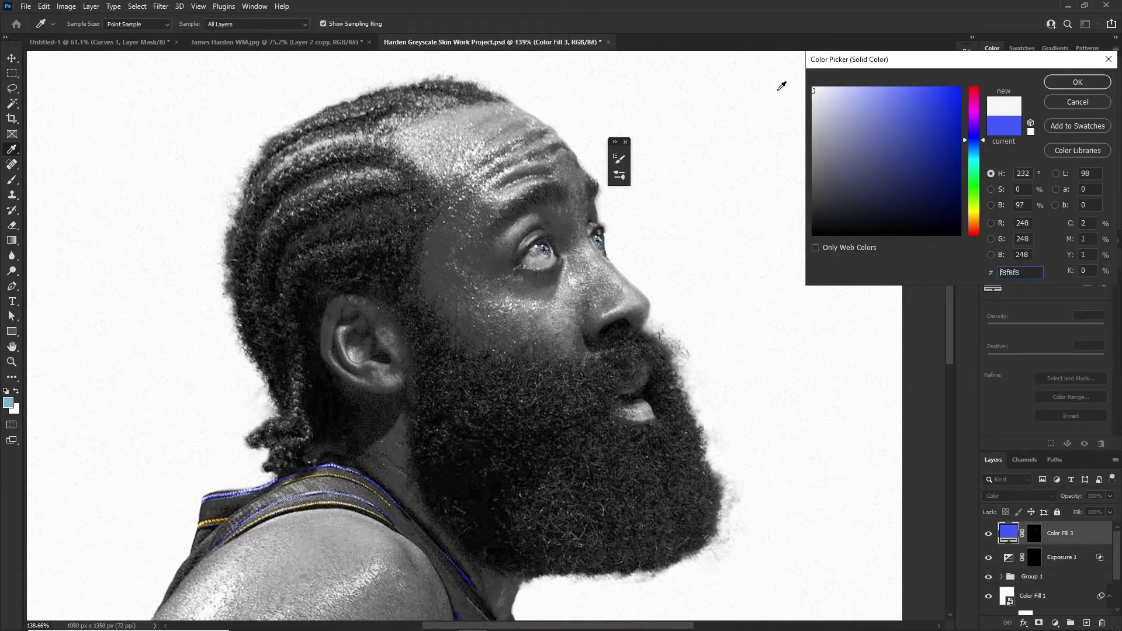
pyautogui.click(1061, 87)
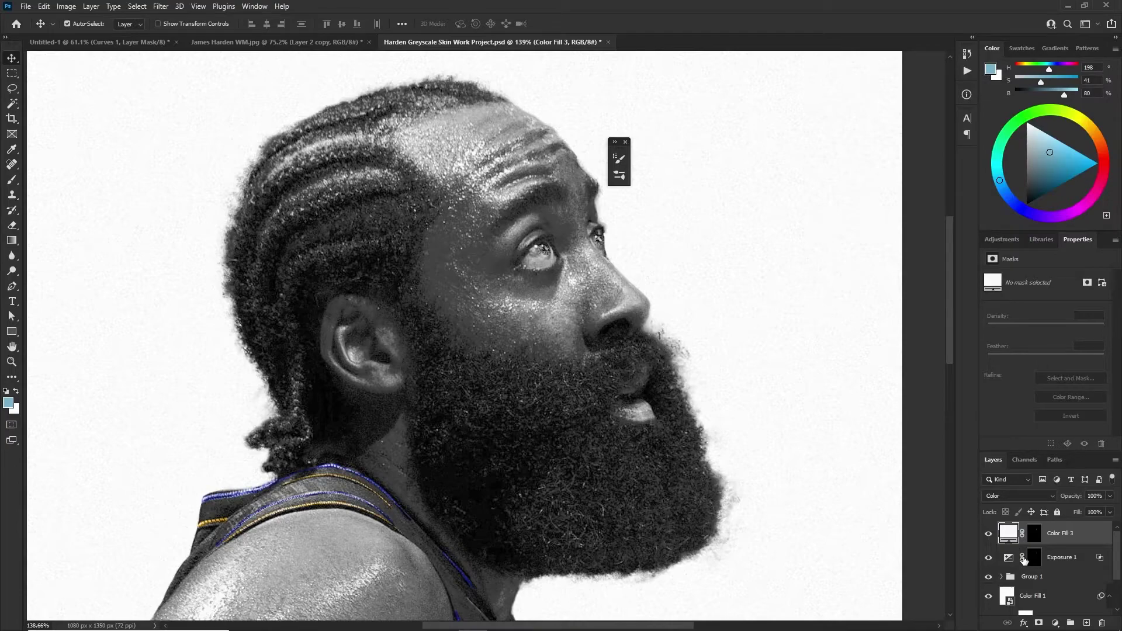
pyautogui.click(1018, 498)
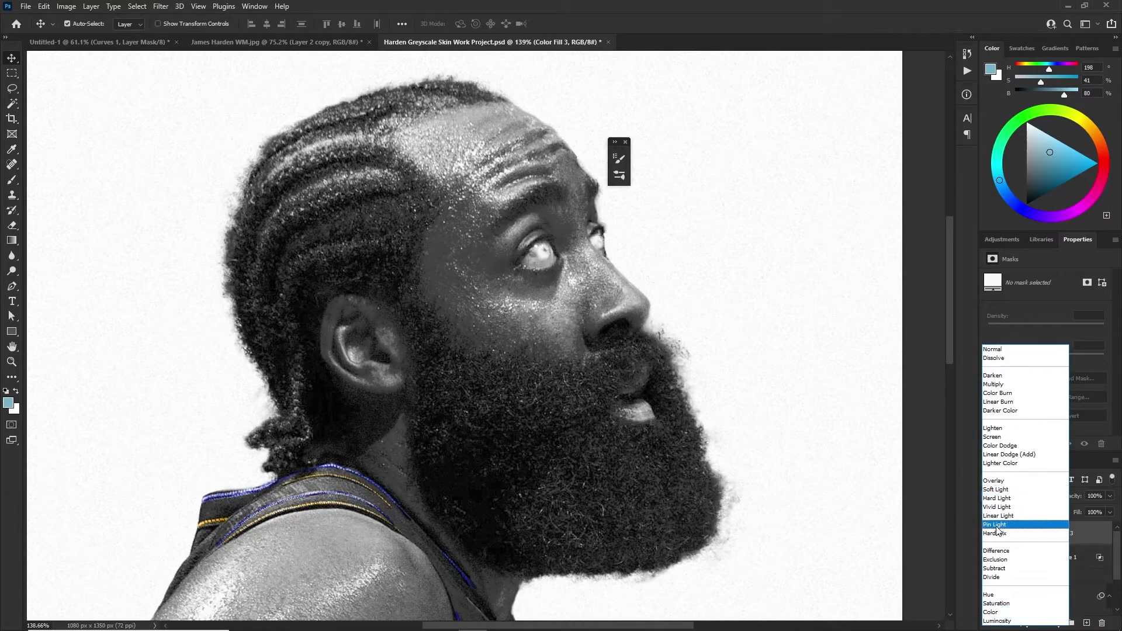
pyautogui.click(1009, 454)
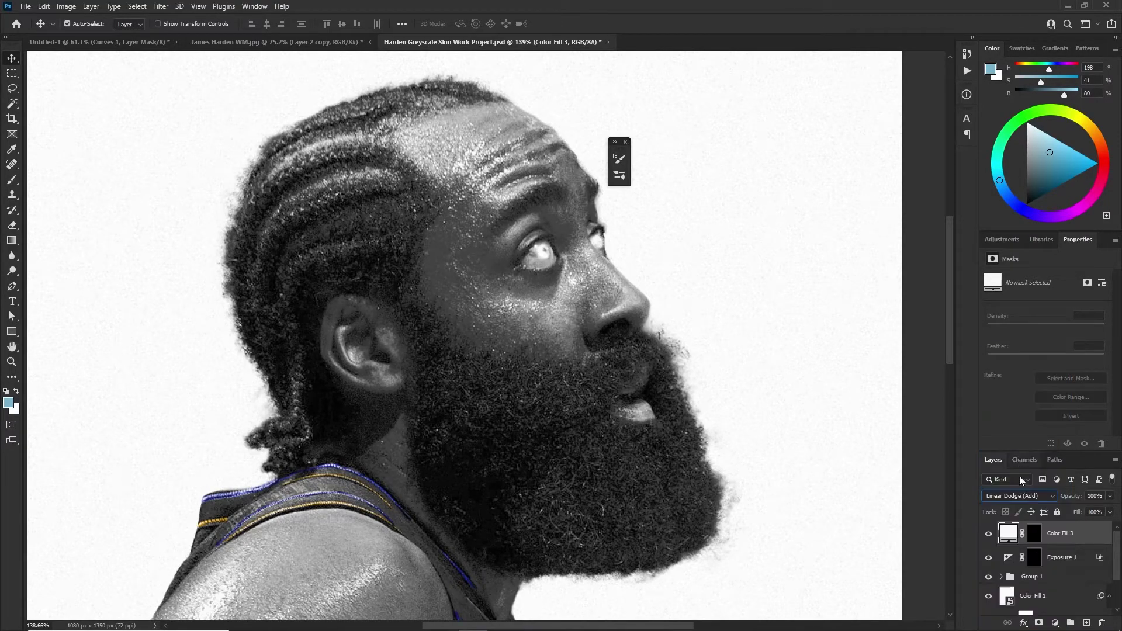
# Lower the Color Fill 3 layer's opacity to 58% and compare the eyes with the layer hidden and shown
pyautogui.click(1034, 531)
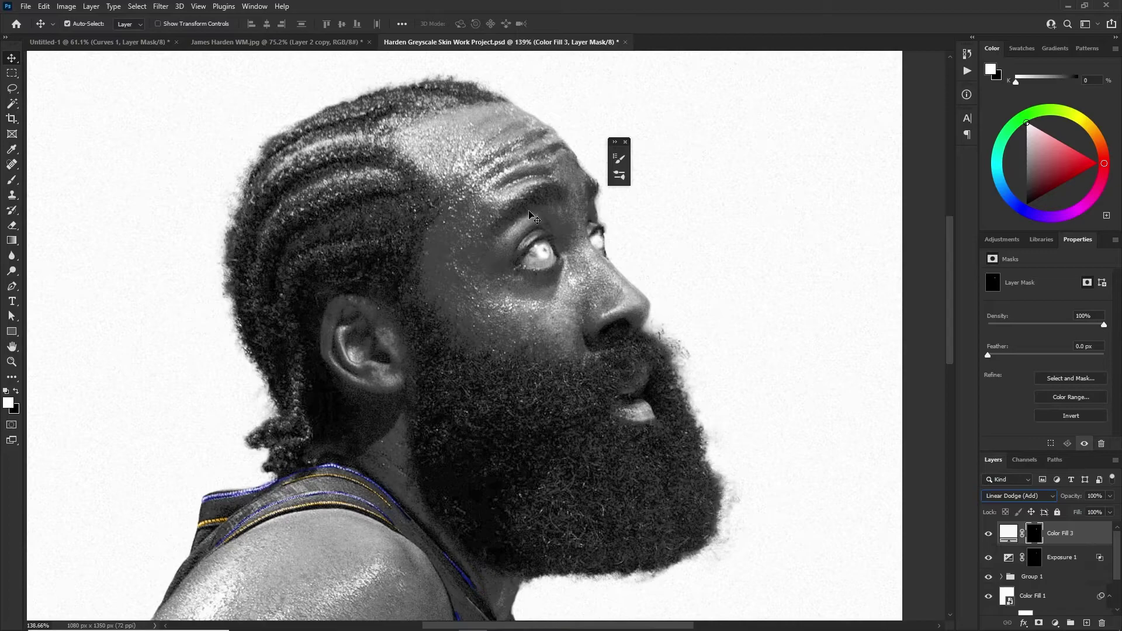
pyautogui.click(11, 179)
pyautogui.scroll(5, 440, 227)
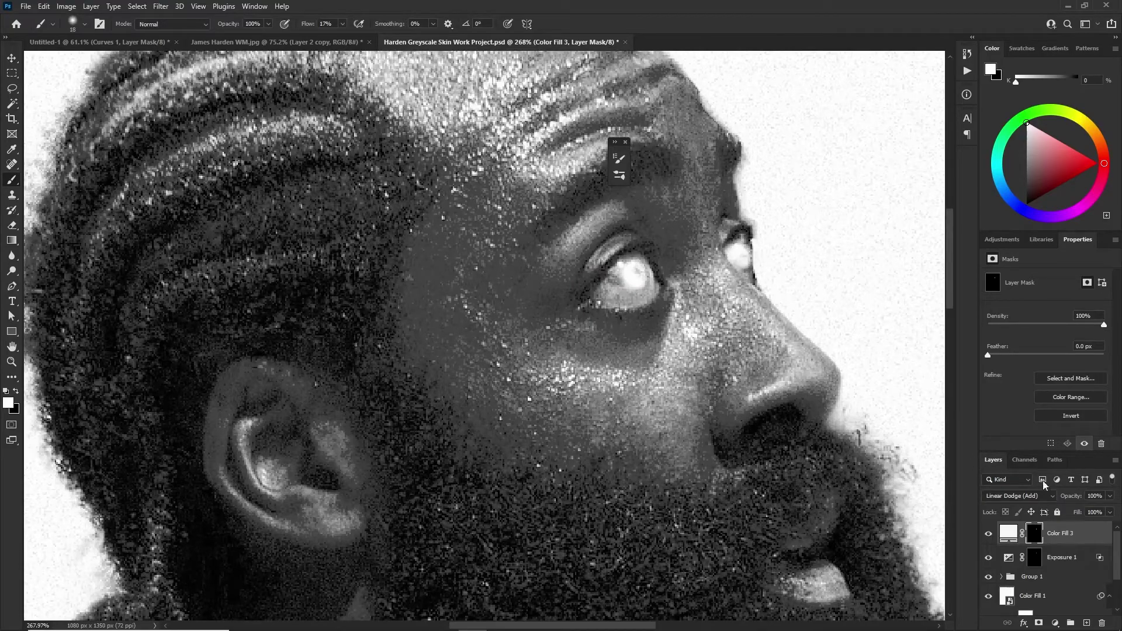
pyautogui.moveTo(1111, 497); pyautogui.dragTo(1088, 508)
pyautogui.scroll(-8, 725, 318)
pyautogui.scroll(1, 841, 333)
pyautogui.click(986, 534)
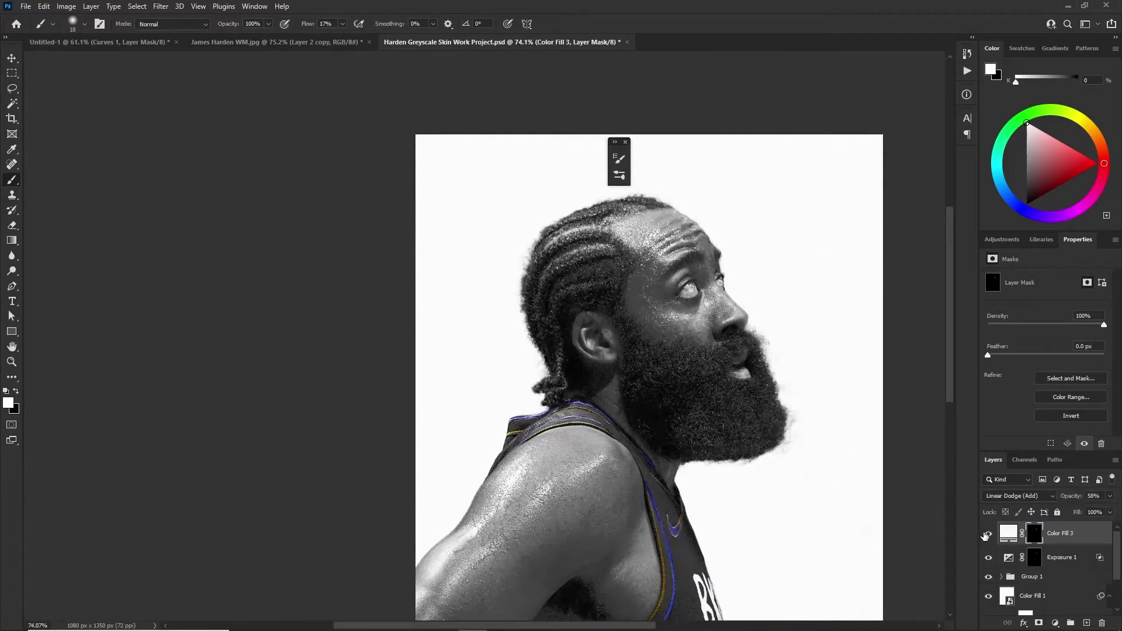
# In Color Fill 3's blending options, split the Underlying Layer black Blend If value to 0 / 43
pyautogui.rightClick(1027, 533)
pyautogui.click(994, 298)
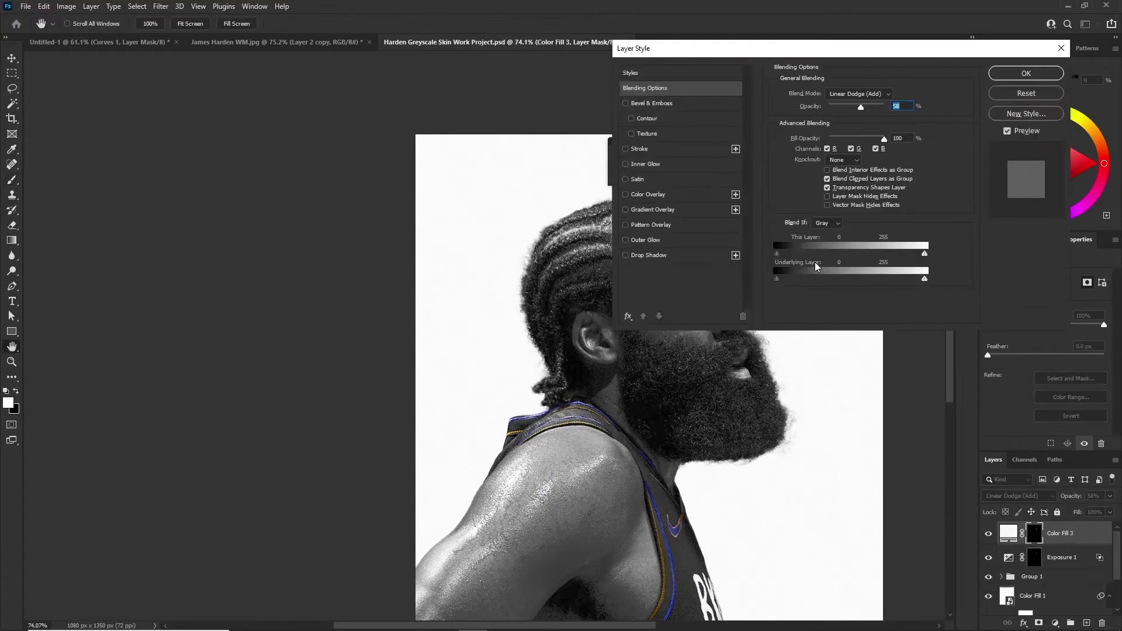
pyautogui.moveTo(789, 279); pyautogui.dragTo(812, 279)
pyautogui.moveTo(690, 50); pyautogui.dragTo(804, 39)
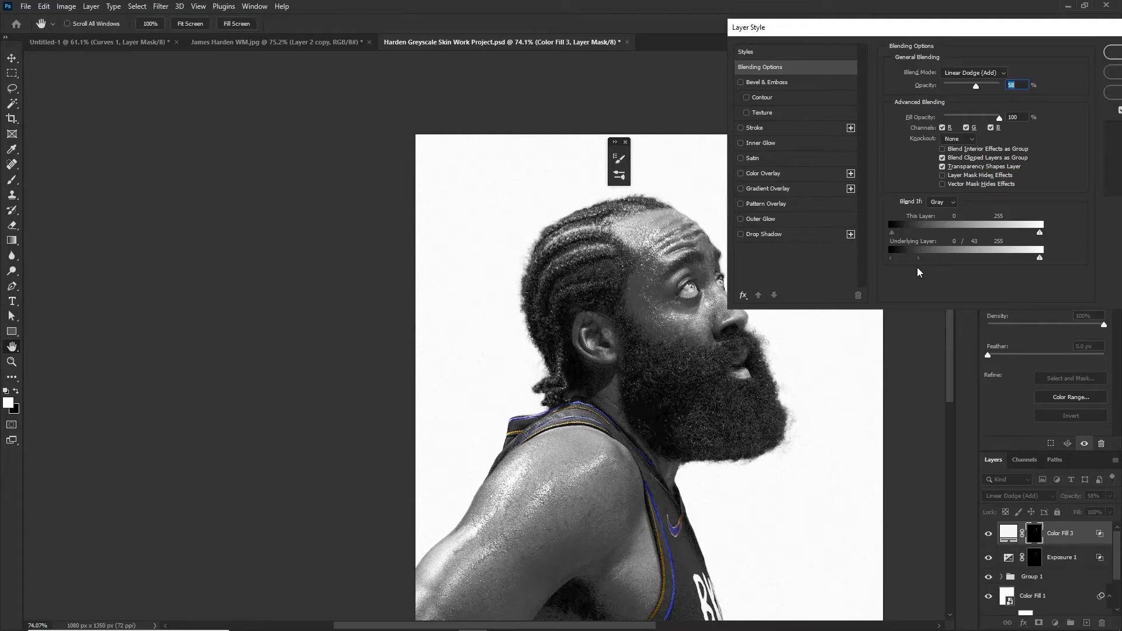
pyautogui.moveTo(981, 25); pyautogui.dragTo(929, 41)
pyautogui.press('Return')
pyautogui.press('b')
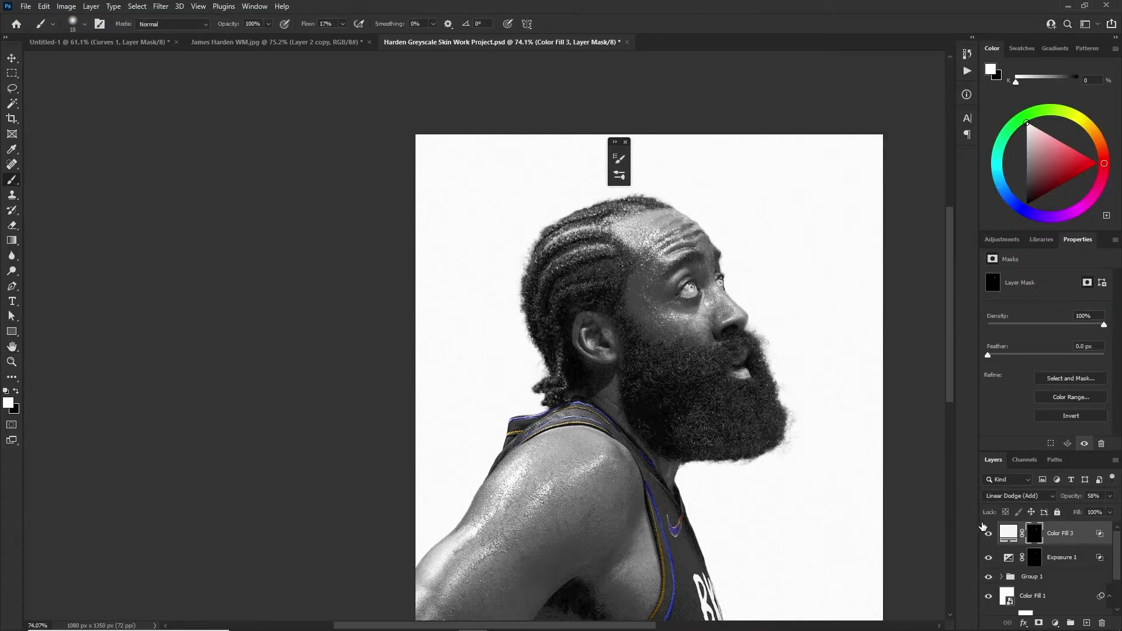
# Set the Color Fill 3 layer's opacity to 34%
pyautogui.click(1109, 497)
pyautogui.scroll(-4, 609, 434)
pyautogui.scroll(3, 699, 454)
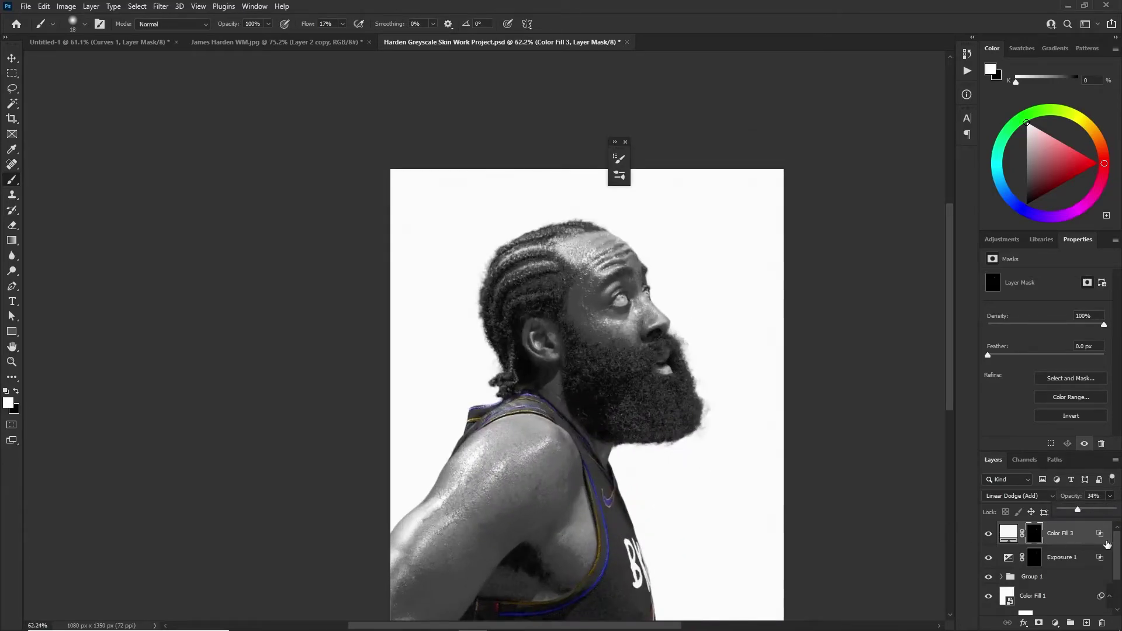
# Group the Color Fill 3, Exposure 1 and Group 1 layers together
pyautogui.click(1068, 542)
pyautogui.scroll(-1, 1054, 552)
pyautogui.keyDown('shift'); pyautogui.click(1041, 556); pyautogui.keyUp('shift')
pyautogui.scroll(1, 1042, 558)
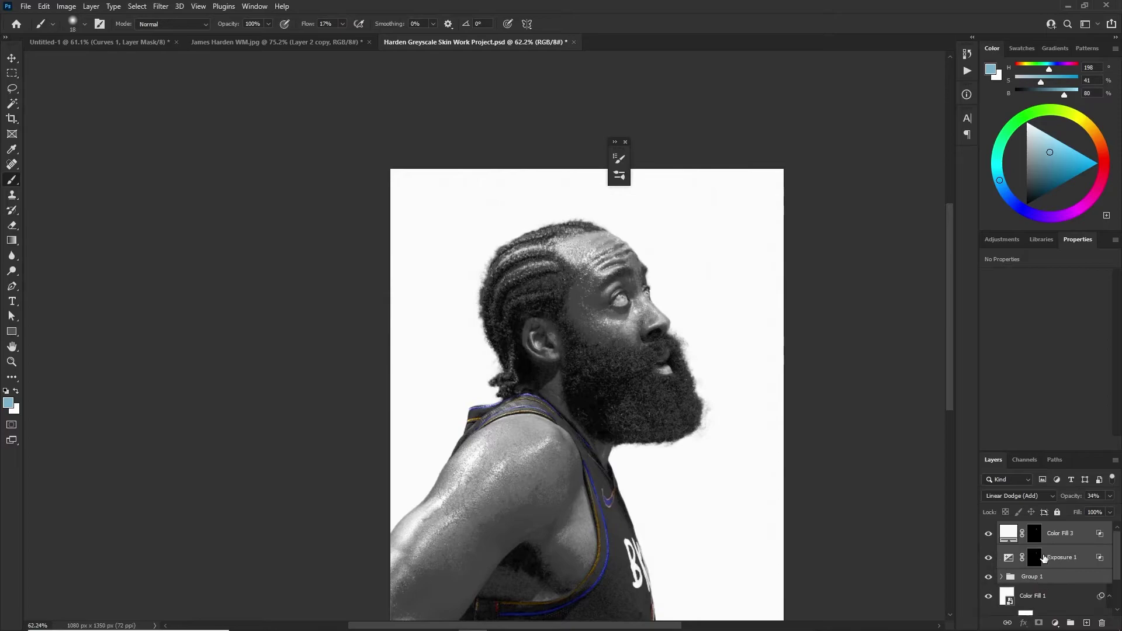
pyautogui.hotkey('ctrl', 'g')
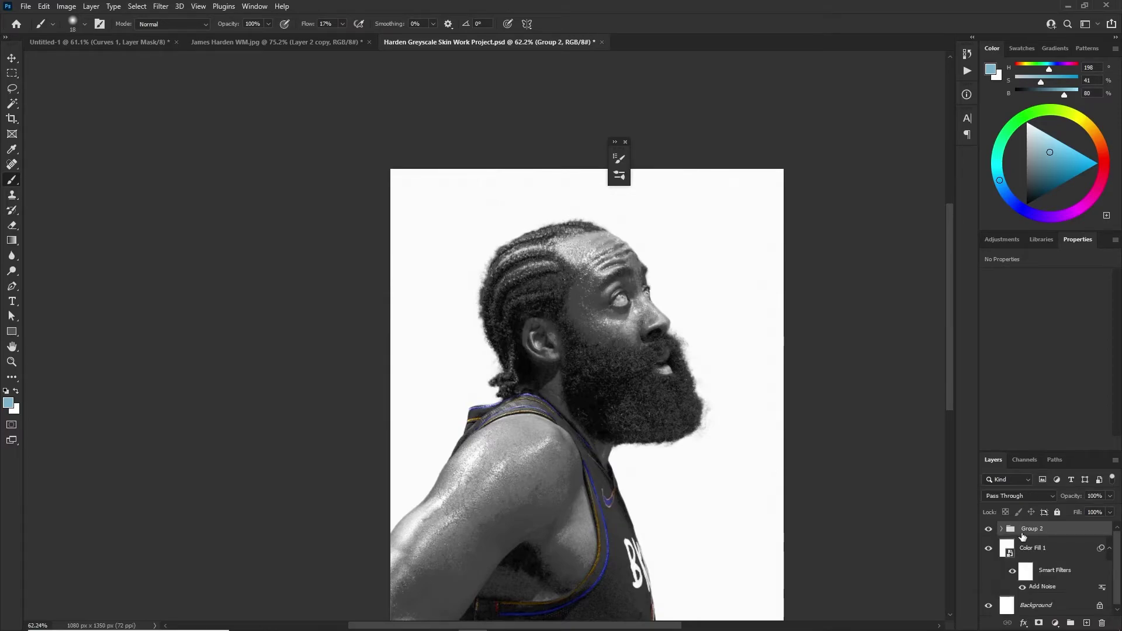
# Duplicate Group 2 as a smart object copy and hide the original group
pyautogui.scroll(3, 701, 287)
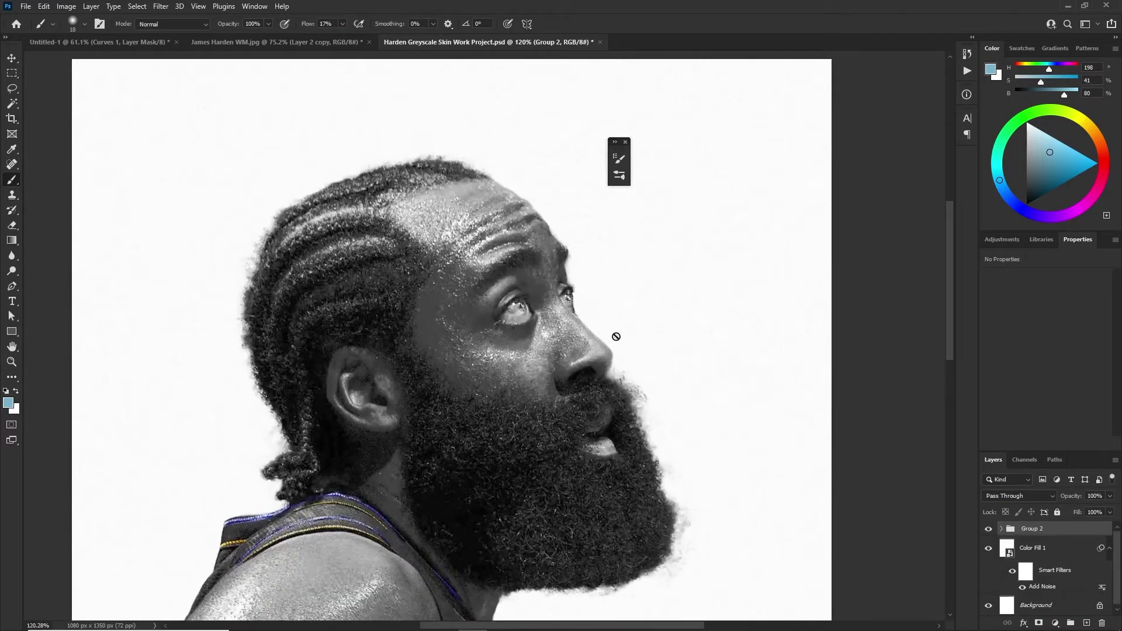
pyautogui.scroll(-3, 625, 357)
pyautogui.scroll(2, 611, 401)
pyautogui.hotkey('ctrl', 'j')
pyautogui.hotkey('ctrl', 'alt', 's')
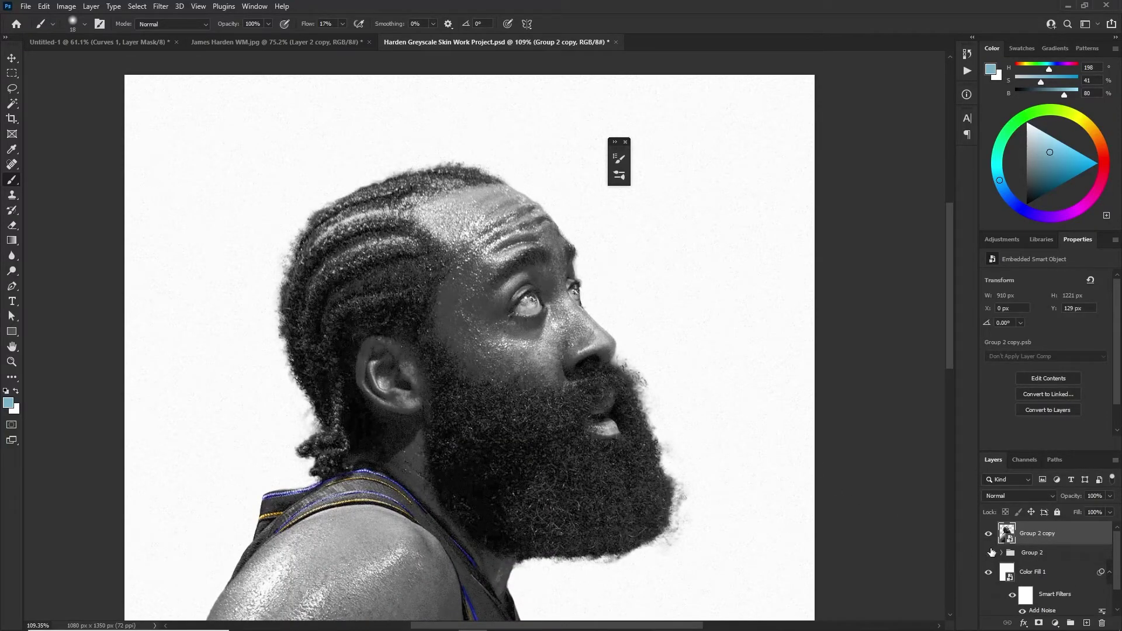
pyautogui.click(988, 552)
pyautogui.scroll(-3, 416, 281)
pyautogui.scroll(4, 444, 296)
# Rasterize the Group 2 copy layer
pyautogui.rightClick(1031, 532)
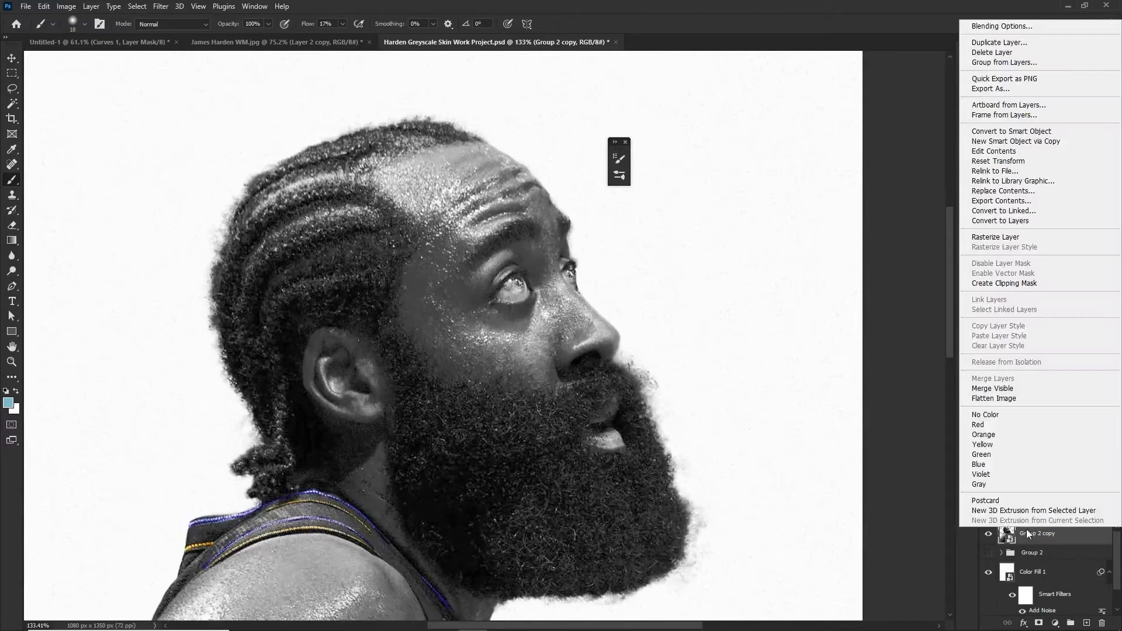
pyautogui.press('Escape')
pyautogui.scroll(-3, 449, 306)
pyautogui.scroll(1, 603, 308)
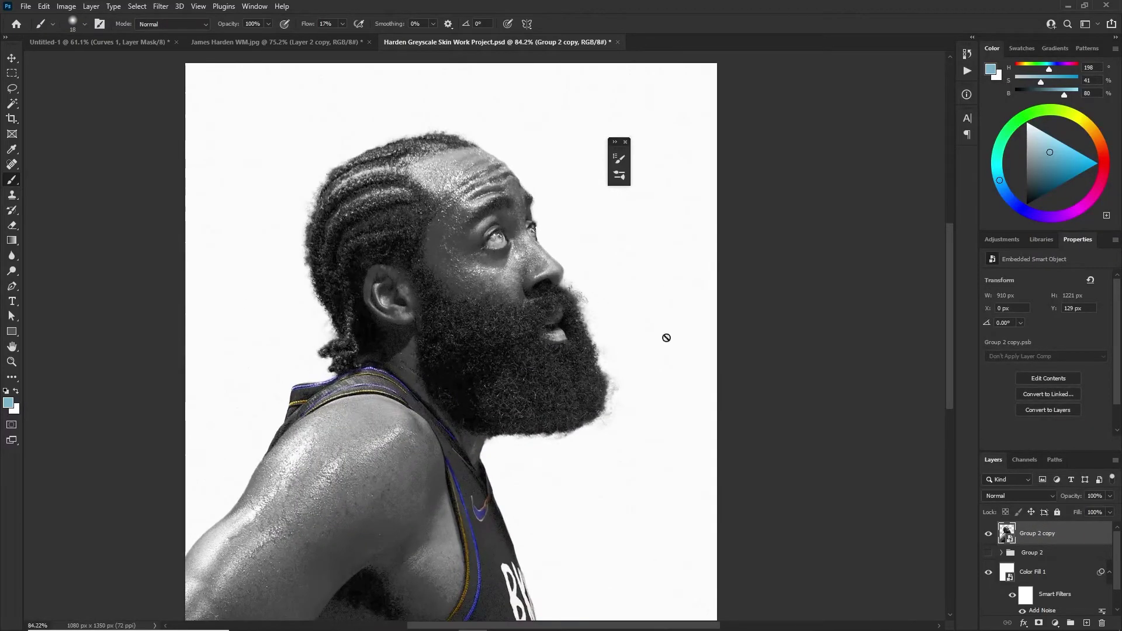
pyautogui.rightClick(1064, 534)
pyautogui.click(983, 241)
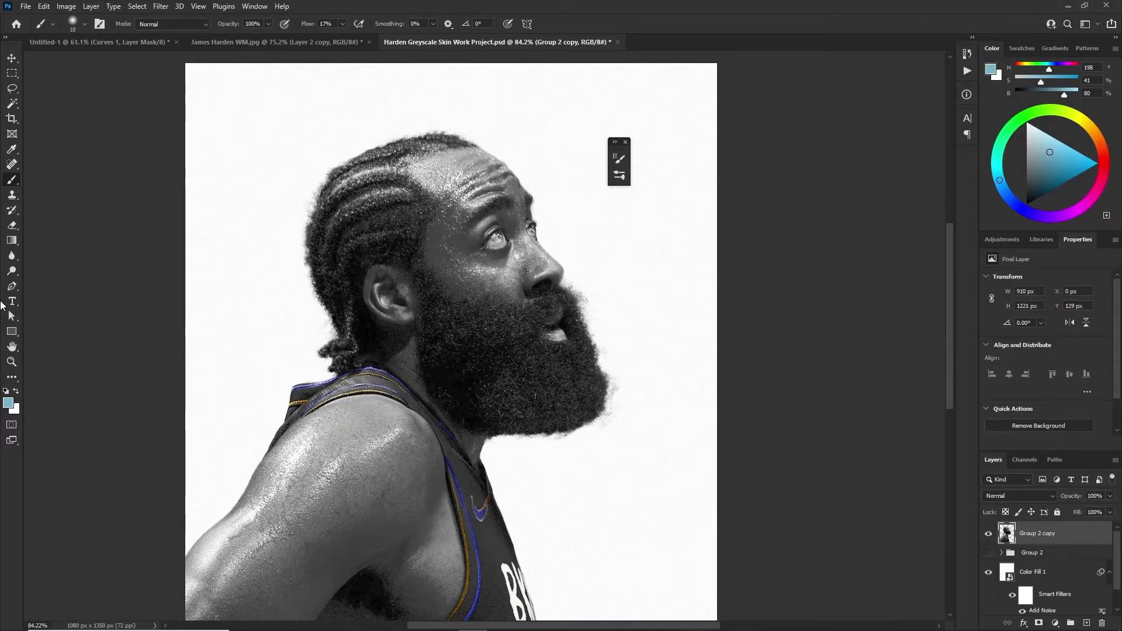
# Burn the highlights of the skin around the armpit opening with the Burn tool at 47% exposure
pyautogui.rightClick(16, 273)
pyautogui.click(53, 282)
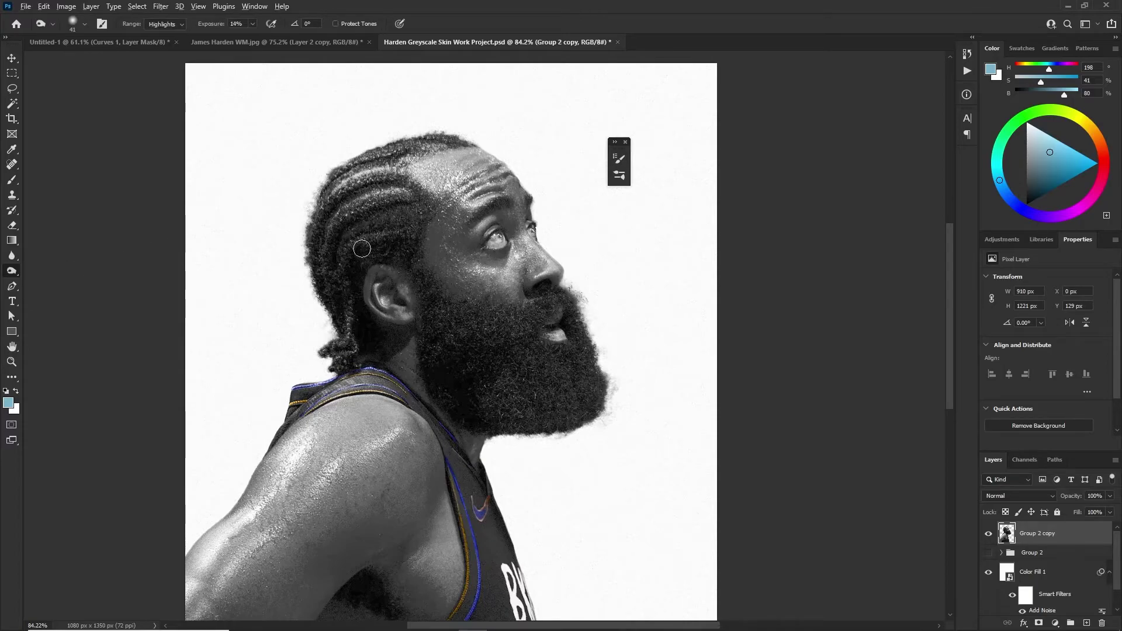
pyautogui.scroll(3, 368, 249)
pyautogui.moveTo(579, 273); pyautogui.dragTo(574, 278)
pyautogui.hotkey('ctrl', 'z')
pyautogui.press('[')
pyautogui.press('[')
pyautogui.scroll(-2, 445, 344)
pyautogui.scroll(-3, 428, 446)
pyautogui.scroll(-3, 428, 446)
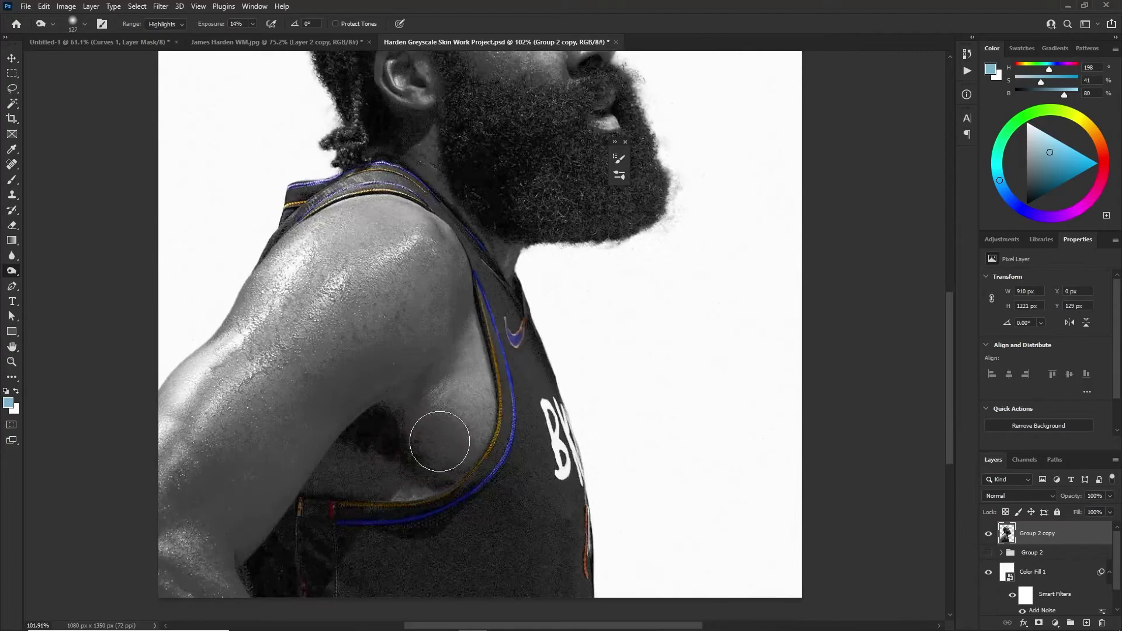
pyautogui.click(252, 24)
pyautogui.moveTo(413, 526)
pyautogui.mouseDown()
pyautogui.moveTo(322, 536)
pyautogui.moveTo(258, 598)
pyautogui.moveTo(334, 421)
pyautogui.moveTo(297, 469)
pyautogui.moveTo(384, 388)
pyautogui.mouseUp()
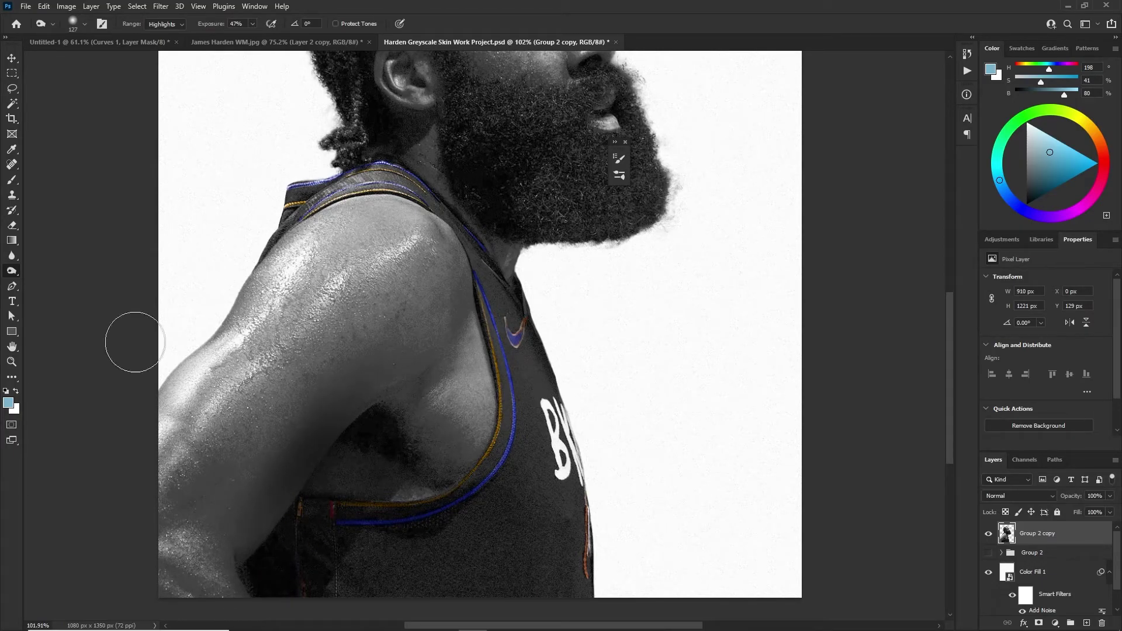
# Dodge the midtones along the underside of the upper arm using an enlarged brush
pyautogui.rightClick(15, 277)
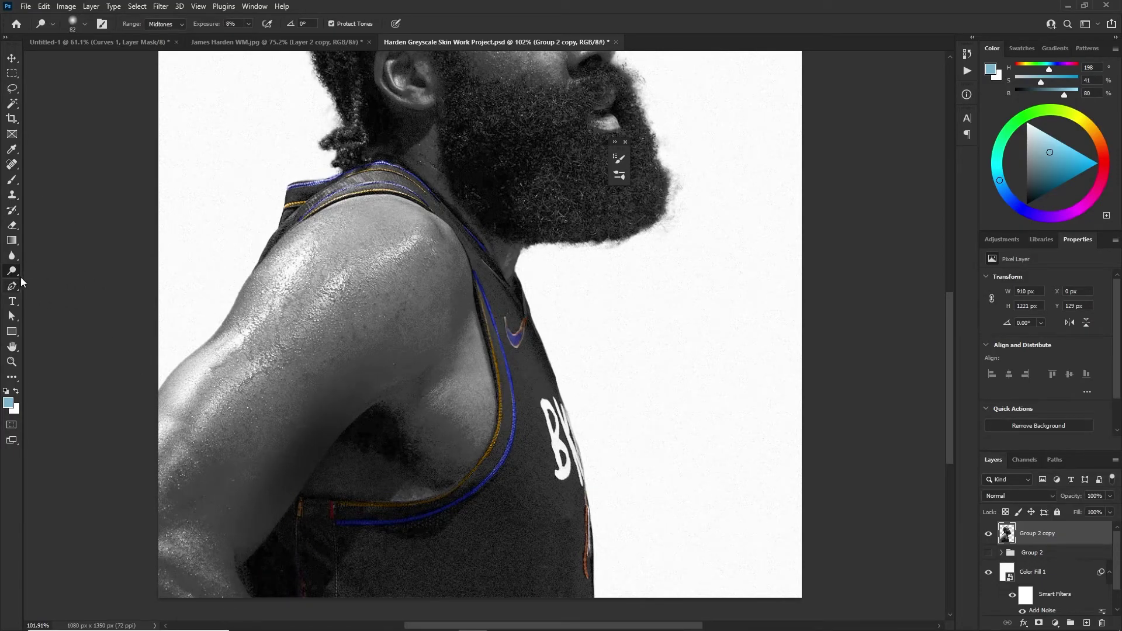
pyautogui.click(65, 271)
pyautogui.press(']')
pyautogui.press(']')
pyautogui.press(']')
pyautogui.press(']')
pyautogui.press(']')
pyautogui.press(']')
pyautogui.press(']')
pyautogui.moveTo(275, 457)
pyautogui.mouseDown()
pyautogui.moveTo(338, 412)
pyautogui.moveTo(355, 371)
pyautogui.mouseUp()
# Try a burn stroke down the lower part of the upper arm, and undo it
pyautogui.rightClick(19, 272)
pyautogui.click(60, 283)
pyautogui.moveTo(300, 431); pyautogui.dragTo(250, 546)
pyautogui.hotkey('ctrl', 'z')
# Dodge the midtones of the upper arm and shoulder at 50% exposure to strengthen the skin highlights
pyautogui.rightClick(12, 271)
pyautogui.click(60, 271)
pyautogui.click(248, 24)
pyautogui.click(279, 405)
pyautogui.moveTo(279, 406)
pyautogui.mouseDown()
pyautogui.moveTo(265, 485)
pyautogui.moveTo(263, 470)
pyautogui.moveTo(238, 474)
pyautogui.mouseUp()
pyautogui.hotkey('ctrl', 'z')
pyautogui.moveTo(311, 443); pyautogui.dragTo(283, 418)
pyautogui.moveTo(309, 331); pyautogui.dragTo(279, 338)
pyautogui.moveTo(246, 349); pyautogui.dragTo(224, 366)
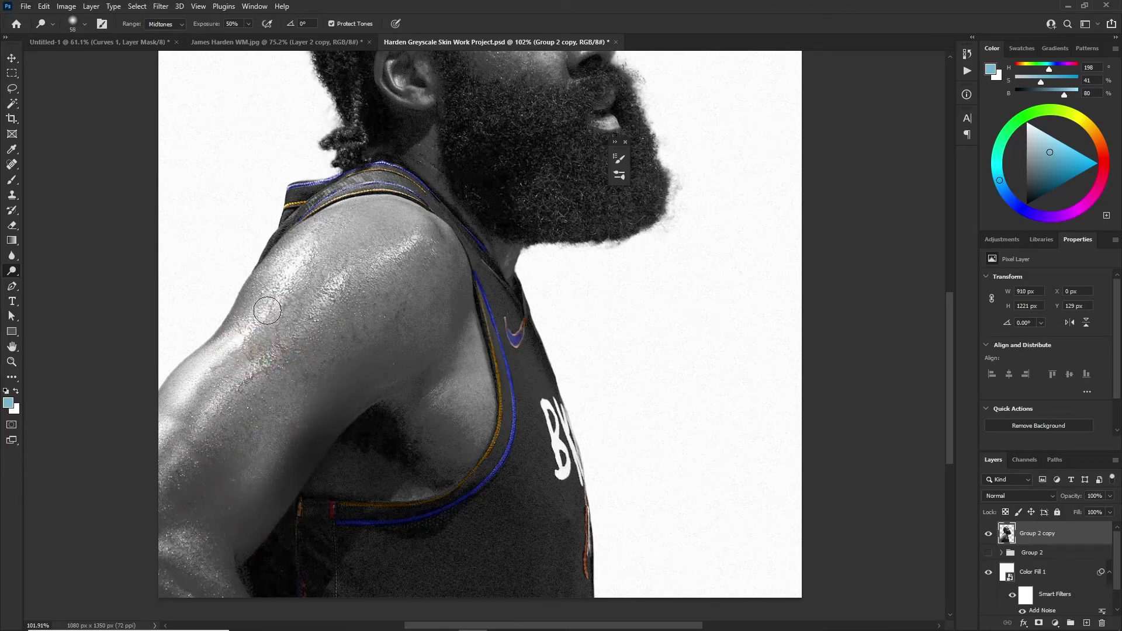
# Dodge the ear area with a small brush to brighten its highlights
pyautogui.scroll(3, 314, 222)
pyautogui.scroll(8, 376, 155)
pyautogui.moveTo(393, 179)
pyautogui.mouseDown()
pyautogui.moveTo(364, 183)
pyautogui.moveTo(407, 185)
pyautogui.moveTo(396, 208)
pyautogui.moveTo(444, 241)
pyautogui.moveTo(411, 240)
pyautogui.mouseUp()
pyautogui.scroll(-5, 422, 362)
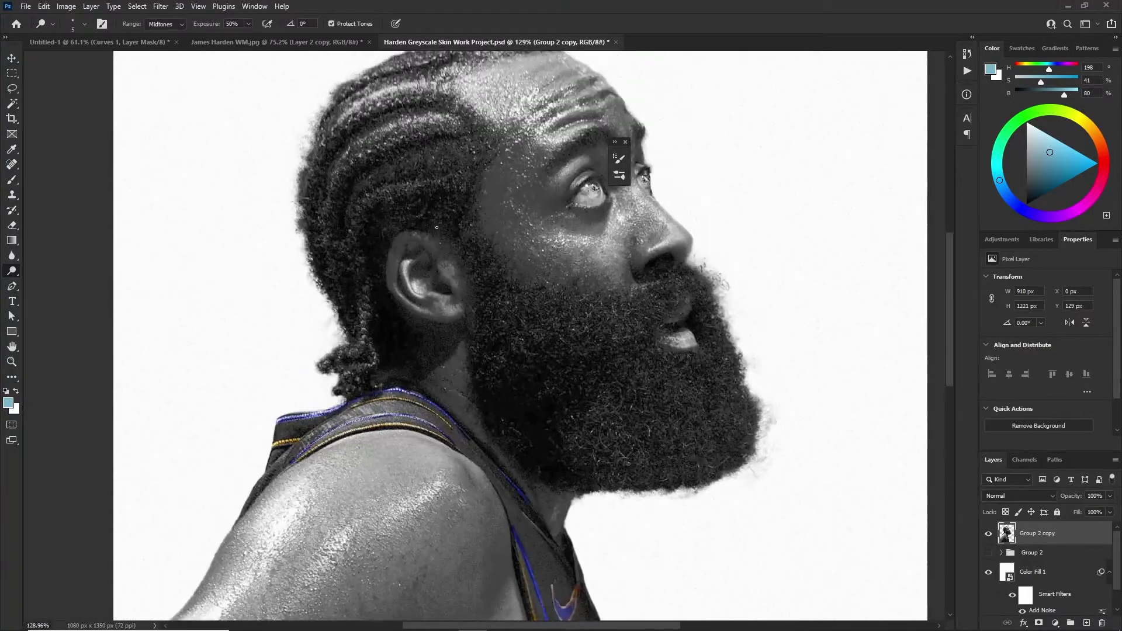
# Dodge the midtones of the beard from its centre to its front edge to bring out the hair strands
pyautogui.scroll(3, 605, 409)
pyautogui.moveTo(608, 448); pyautogui.dragTo(672, 446)
pyautogui.moveTo(701, 401); pyautogui.dragTo(644, 402)
pyautogui.moveTo(753, 326)
pyautogui.mouseDown()
pyautogui.moveTo(759, 348)
pyautogui.moveTo(772, 336)
pyautogui.moveTo(785, 356)
pyautogui.moveTo(774, 354)
pyautogui.mouseUp()
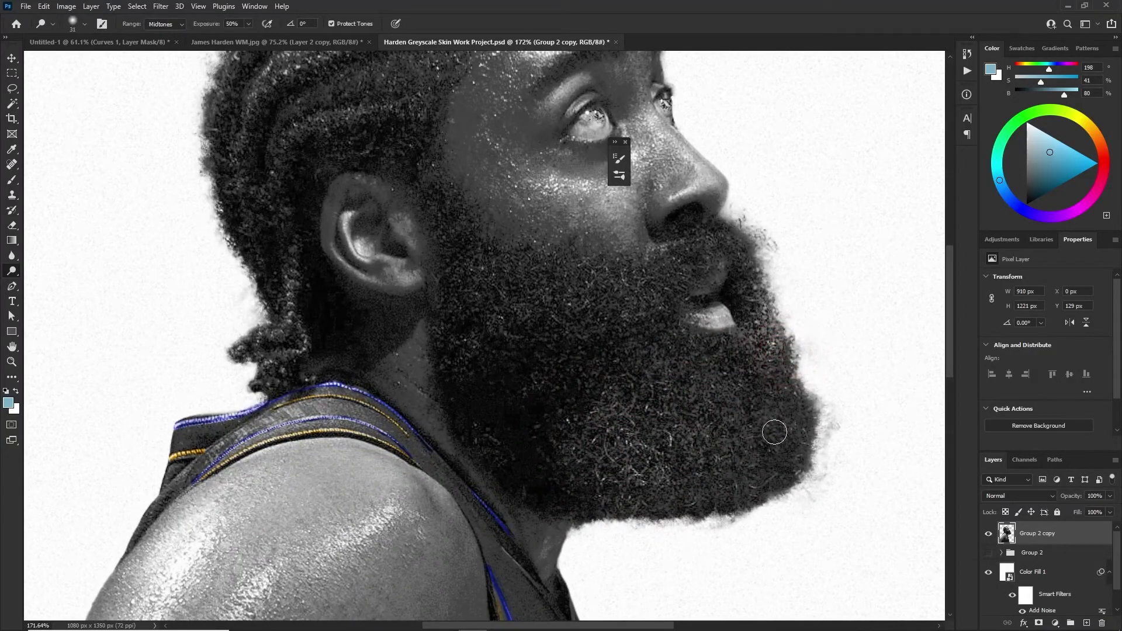
pyautogui.scroll(3, 615, 293)
pyautogui.moveTo(684, 257); pyautogui.dragTo(675, 257)
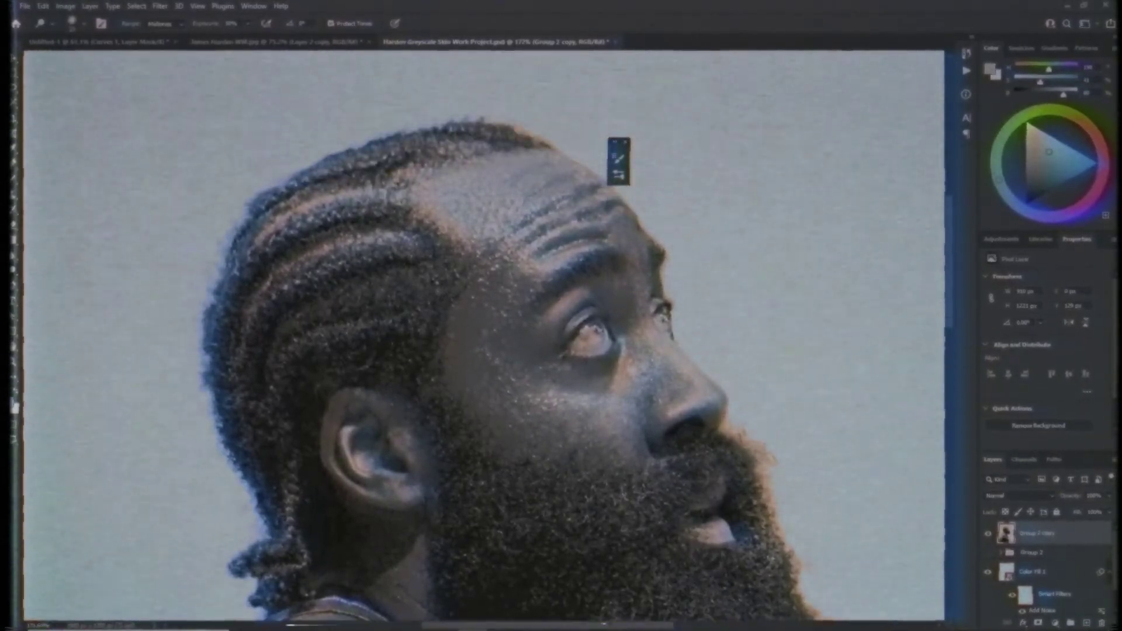
pyautogui.scroll(-1, 620, 286)
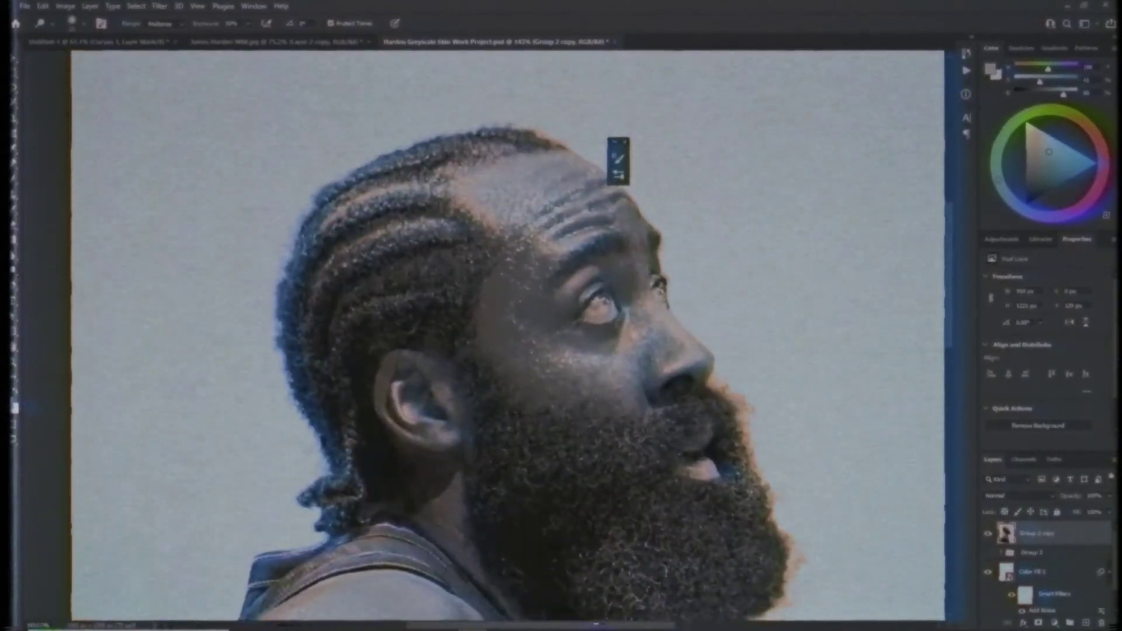